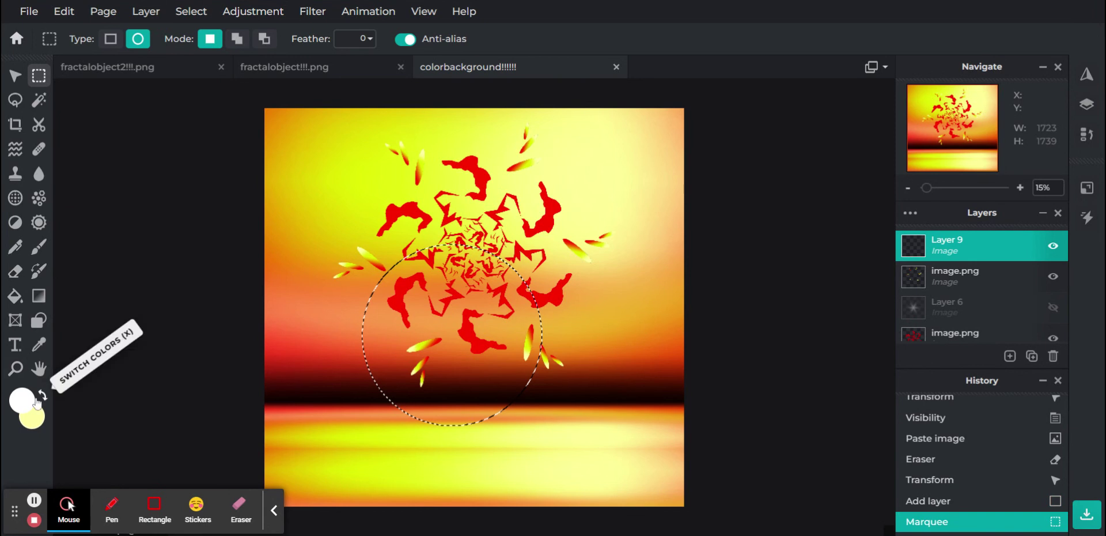
# - Set the foreground colour to red, with white as the background colour
pyautogui.click(43, 395)
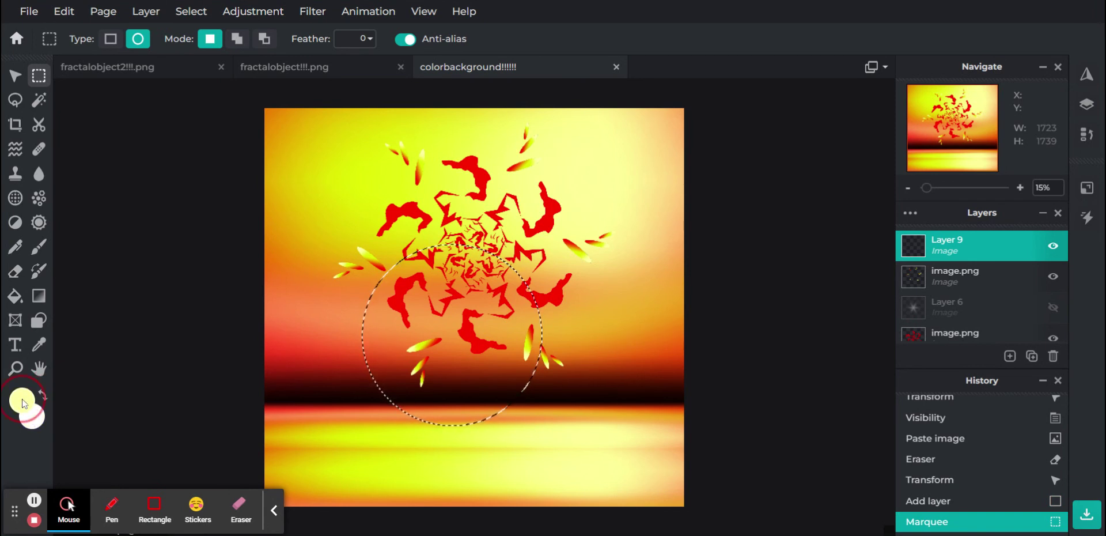
pyautogui.click(22, 401)
pyautogui.click(734, 466)
pyautogui.click(916, 466)
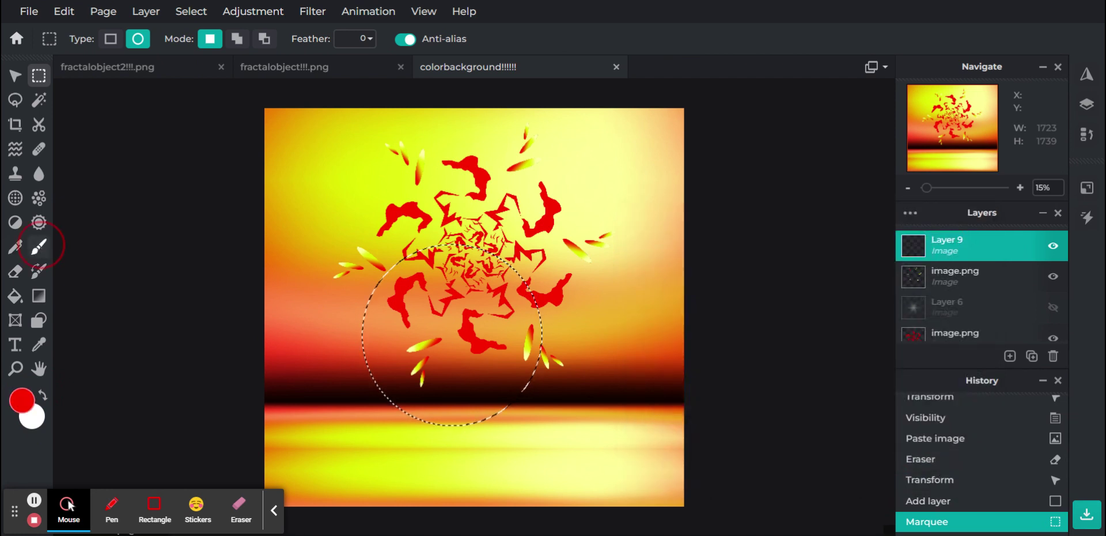
# - Set up the Brush tool with the hard circular 500 preset, 1000 px size and 0% softness
pyautogui.click(39, 247)
pyautogui.click(137, 41)
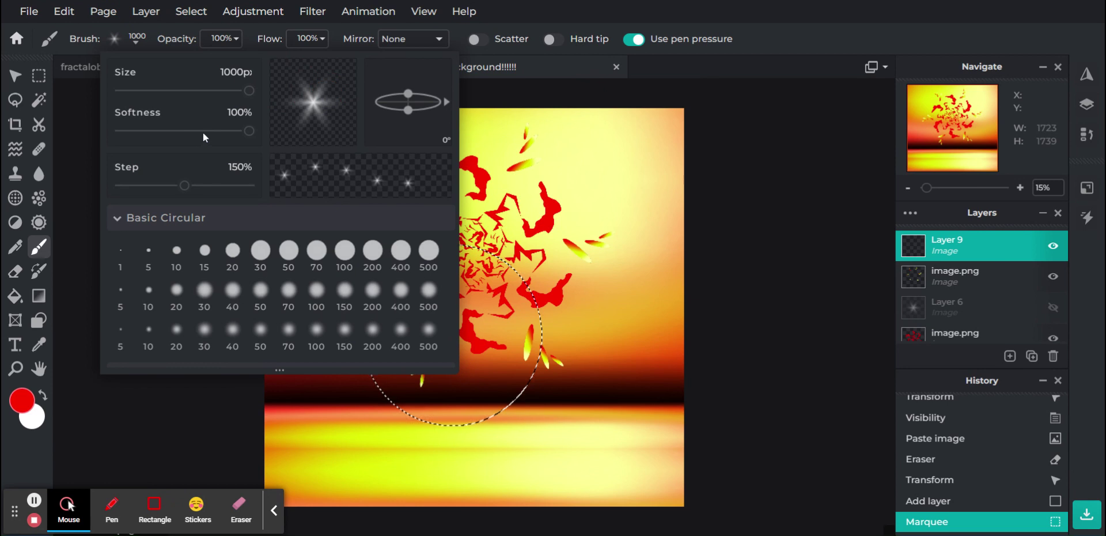
pyautogui.click(429, 254)
pyautogui.moveTo(219, 91); pyautogui.dragTo(254, 90)
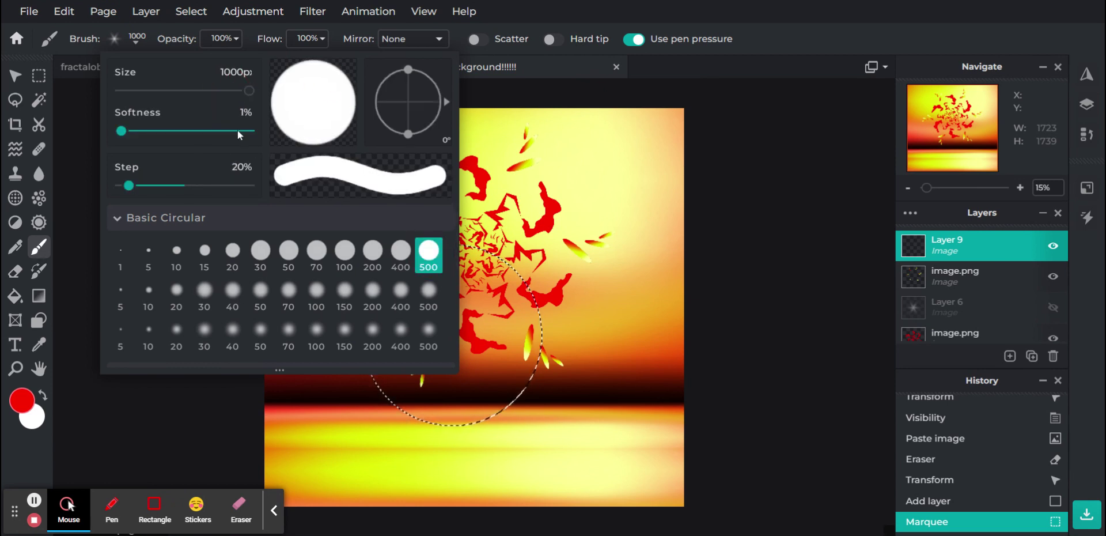
pyautogui.moveTo(238, 131)
pyautogui.mouseDown()
pyautogui.moveTo(294, 132)
pyautogui.moveTo(54, 120)
pyautogui.mouseUp()
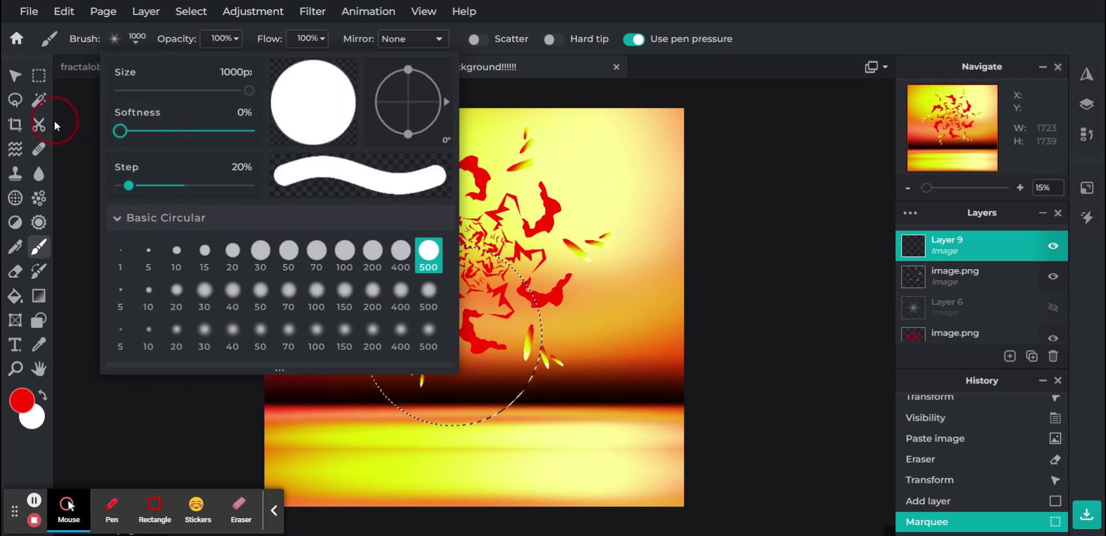
pyautogui.click(558, 22)
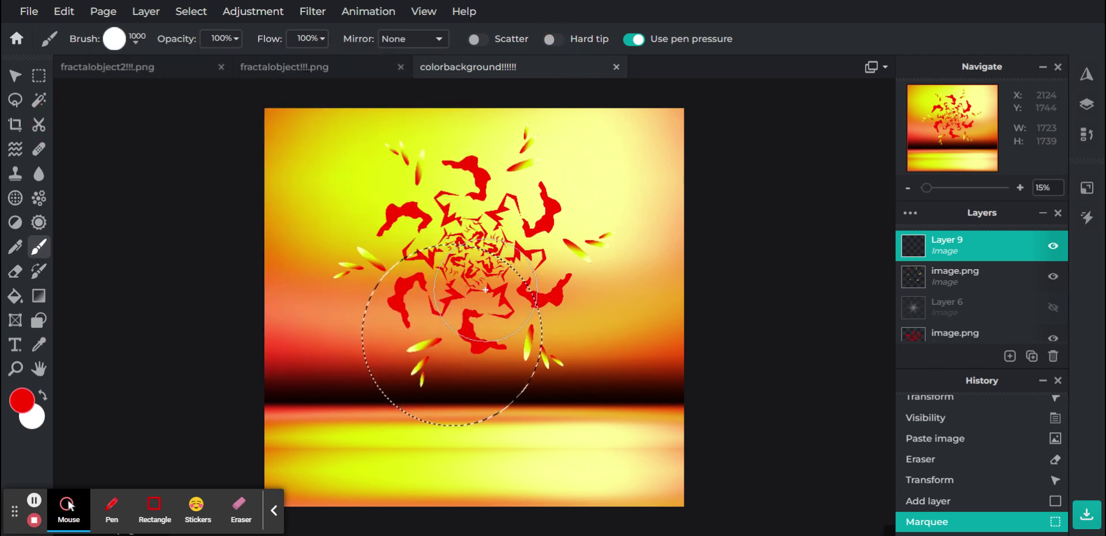
# - Invert the circular selection and paint a thick red crescent around the outside of the circle's right edge on Layer 9
pyautogui.moveTo(474, 304); pyautogui.dragTo(514, 299)
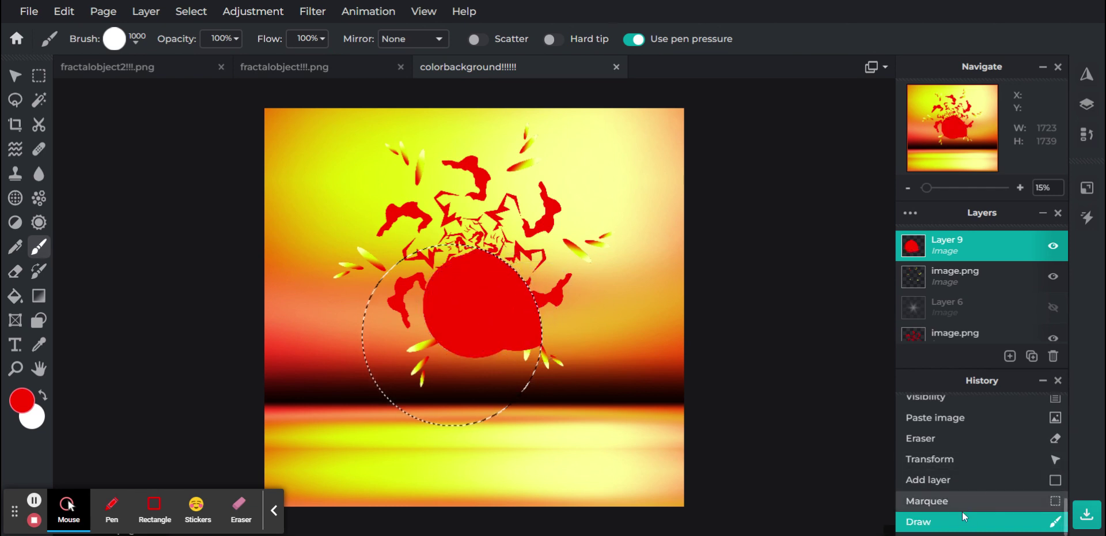
pyautogui.click(962, 507)
pyautogui.click(187, 13)
pyautogui.click(208, 121)
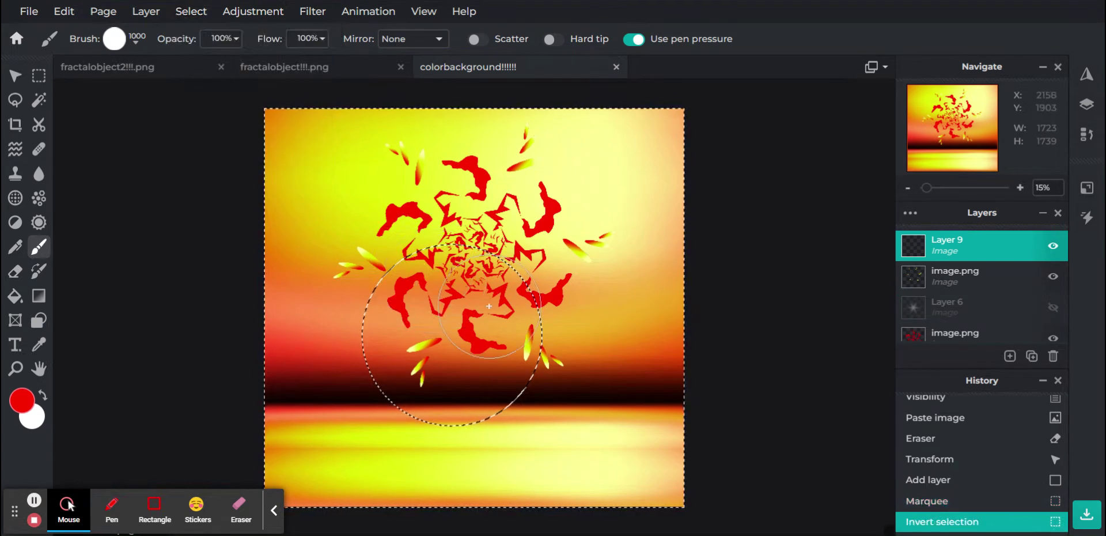
pyautogui.moveTo(483, 300)
pyautogui.mouseDown()
pyautogui.moveTo(548, 328)
pyautogui.moveTo(553, 357)
pyautogui.moveTo(517, 377)
pyautogui.moveTo(432, 372)
pyautogui.mouseUp()
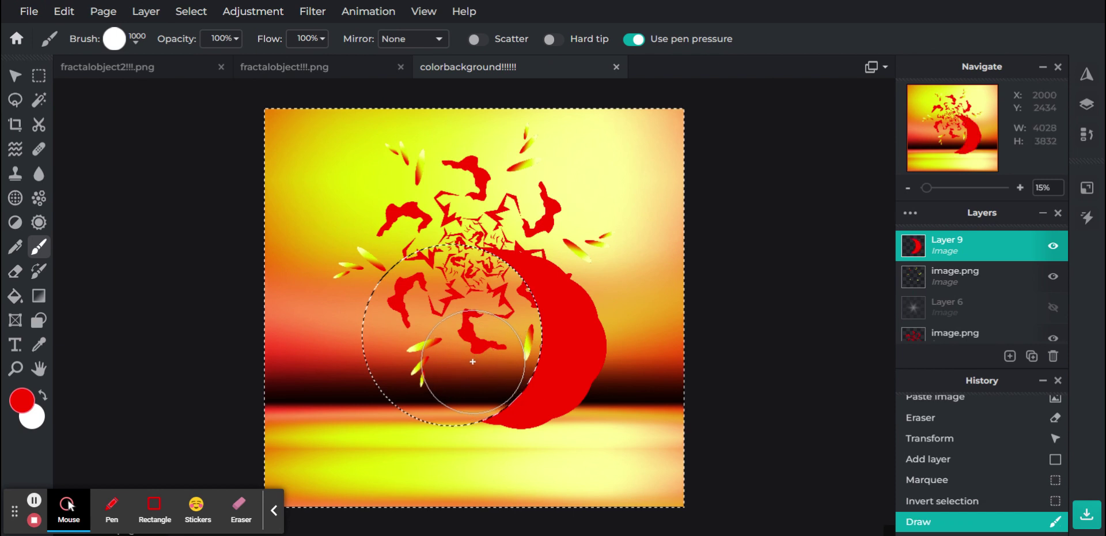
pyautogui.click(23, 400)
pyautogui.click(696, 467)
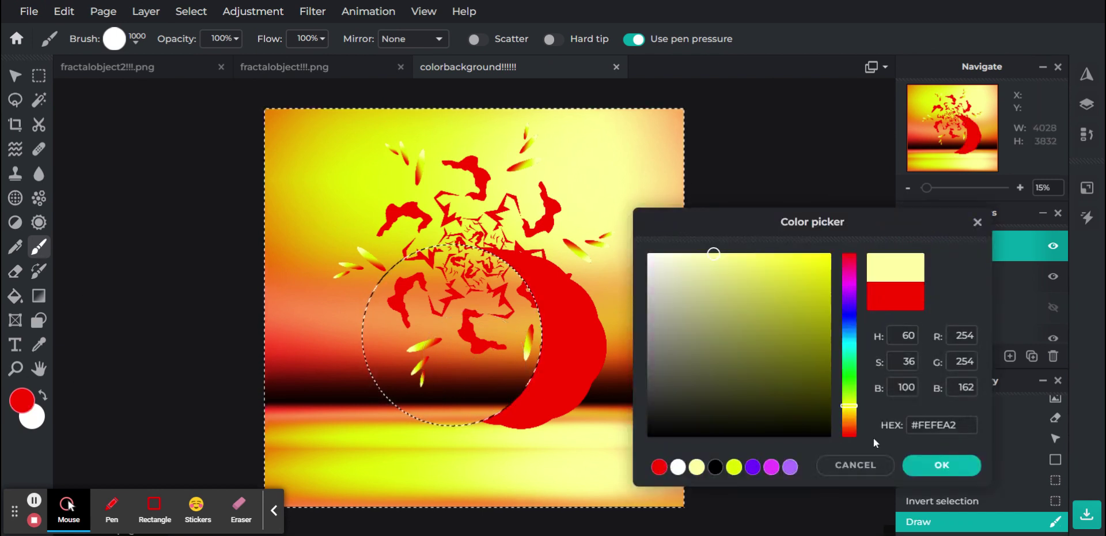
pyautogui.click(939, 465)
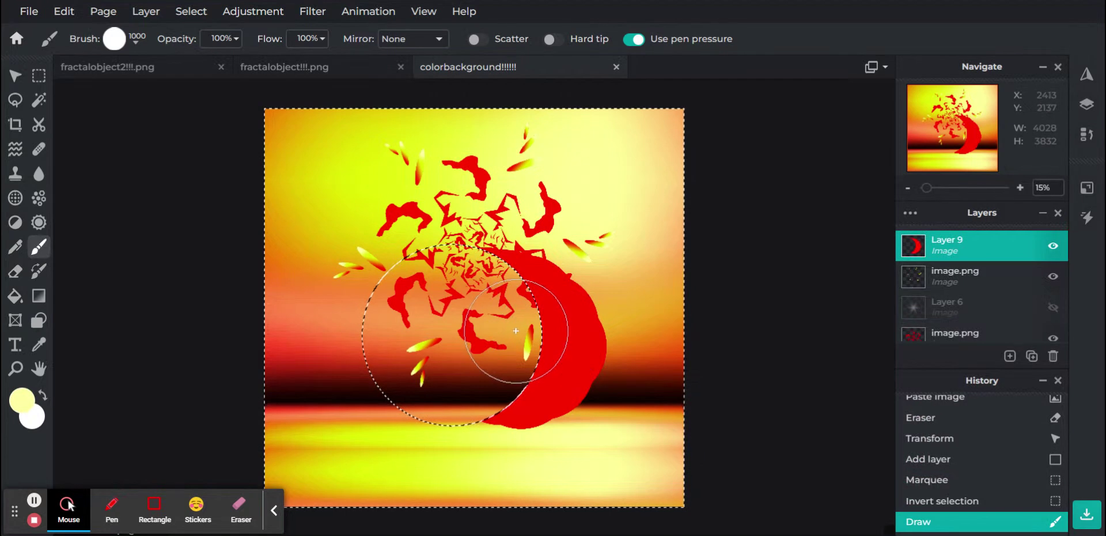
# - Set the foreground colour to yellow-green #D9FF00 and paint over the middle of the red crescent, leaving its two tips red
pyautogui.click(23, 400)
pyautogui.click(734, 467)
pyautogui.click(939, 465)
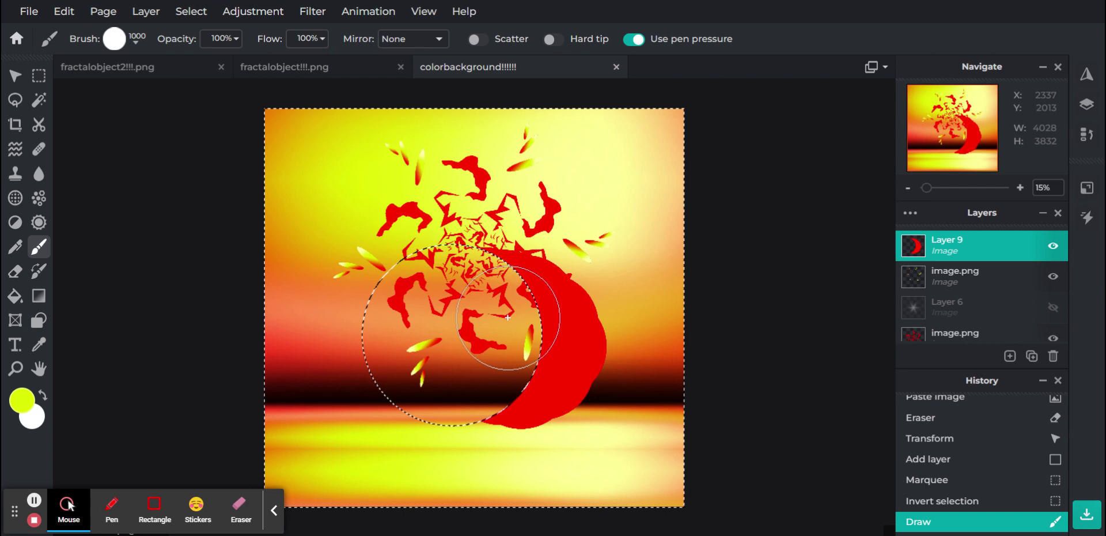
pyautogui.moveTo(537, 322)
pyautogui.mouseDown()
pyautogui.moveTo(576, 331)
pyautogui.moveTo(582, 346)
pyautogui.moveTo(553, 363)
pyautogui.moveTo(478, 351)
pyautogui.mouseUp()
# - Paint a pale yellow #FEFEA2 band across the middle of the crescent with a 320 px brush
pyautogui.click(138, 44)
pyautogui.click(191, 91)
pyautogui.click(539, 15)
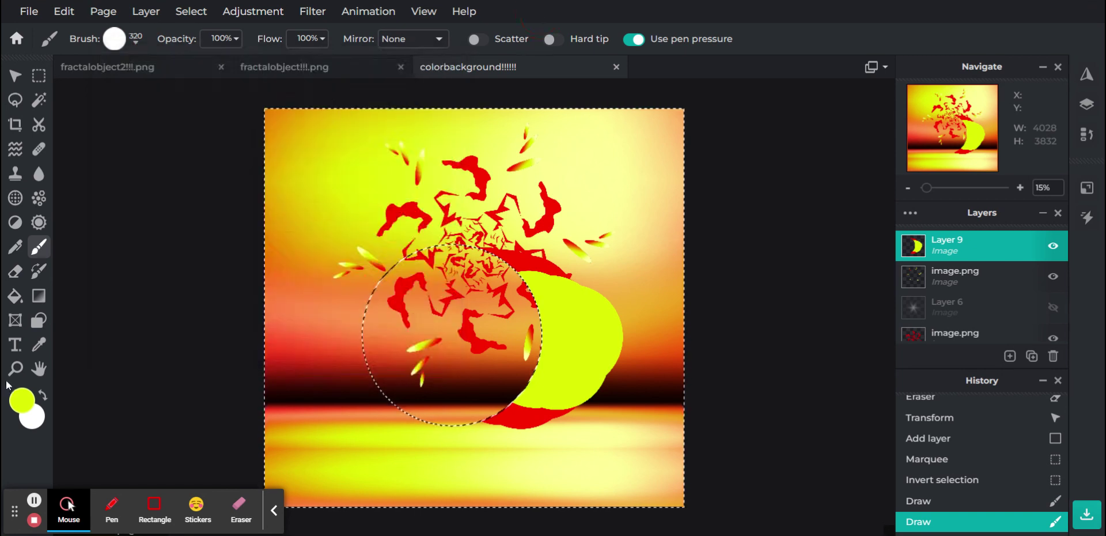
pyautogui.click(22, 400)
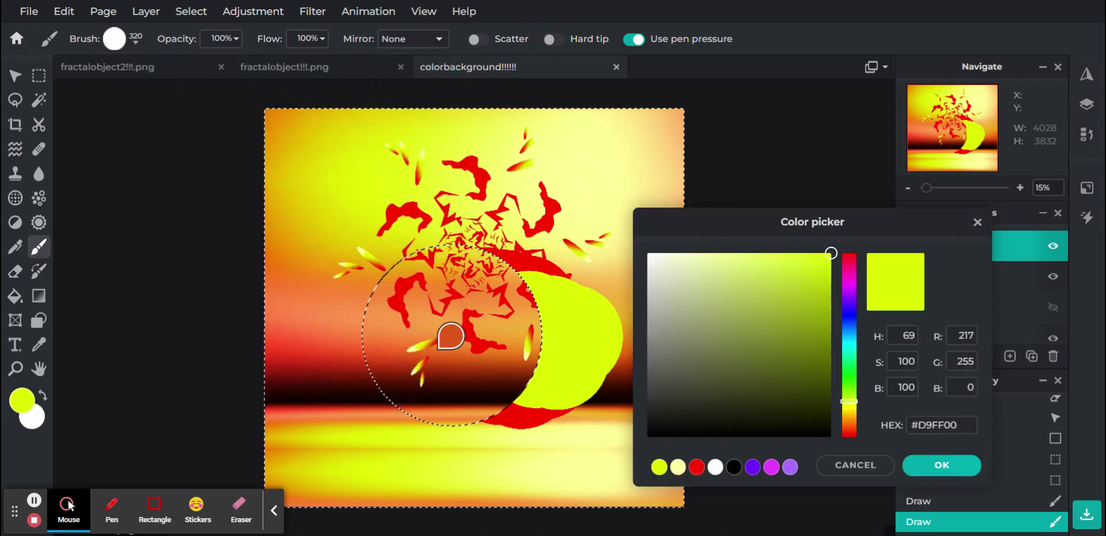
pyautogui.click(678, 467)
pyautogui.click(917, 464)
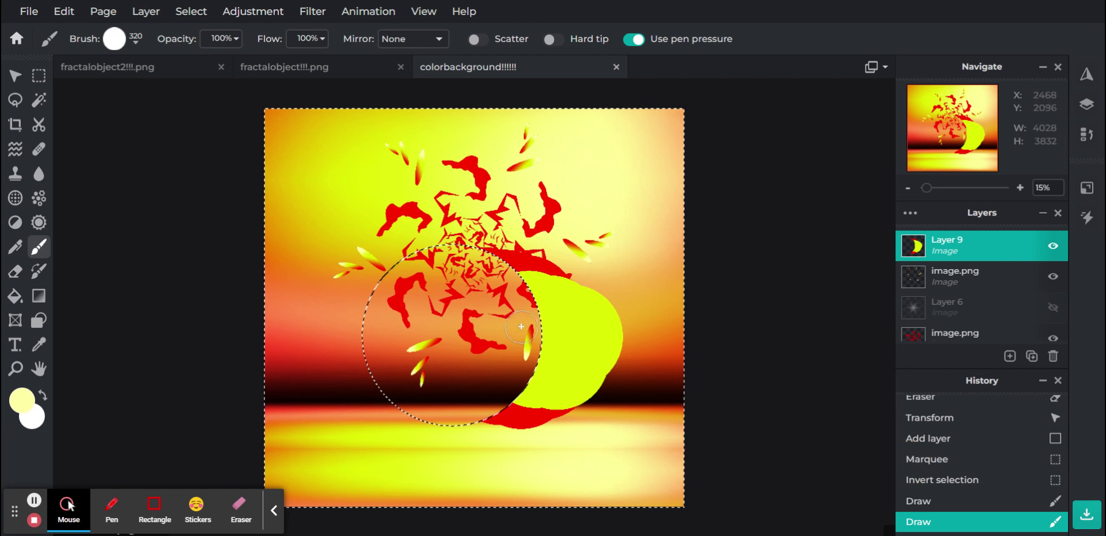
pyautogui.moveTo(550, 314)
pyautogui.mouseDown()
pyautogui.moveTo(602, 321)
pyautogui.moveTo(644, 345)
pyautogui.moveTo(481, 335)
pyautogui.mouseUp()
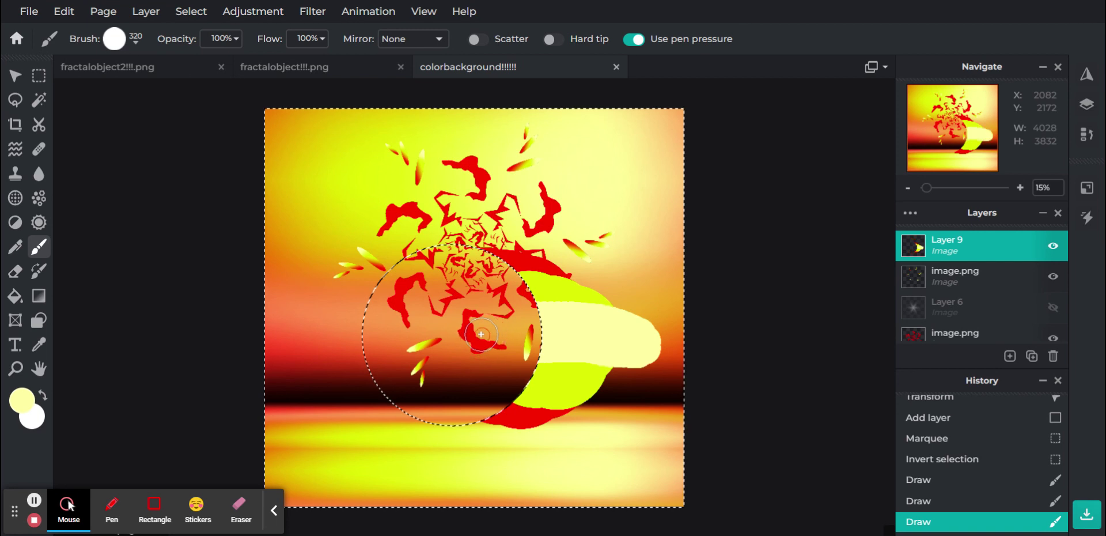
# - Deselect the area, shrink the crescent shape and move it over the lower centre of the fractal
pyautogui.click(10, 79)
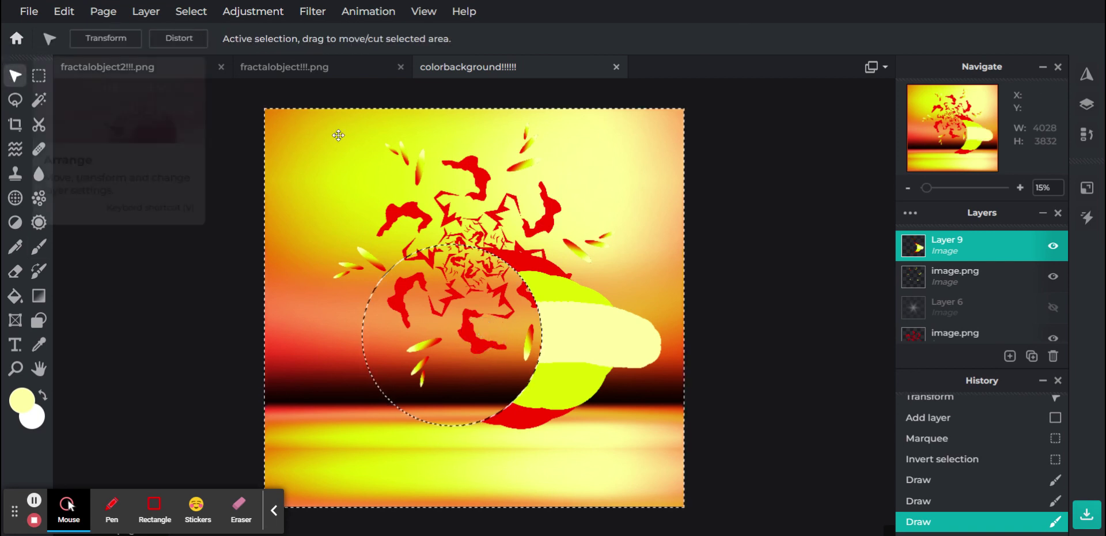
pyautogui.hotkey('ctrl', 's')
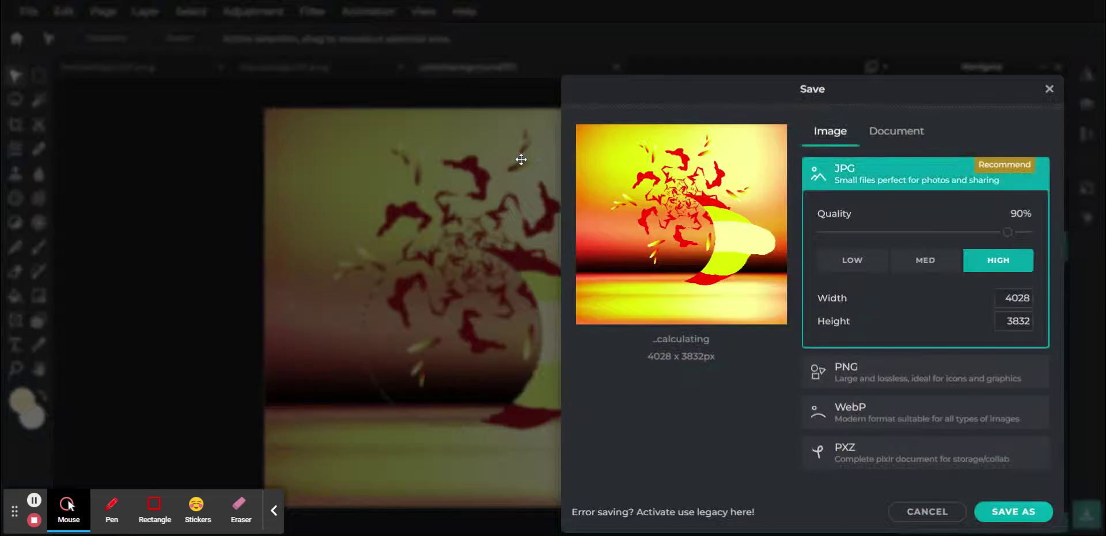
pyautogui.click(917, 511)
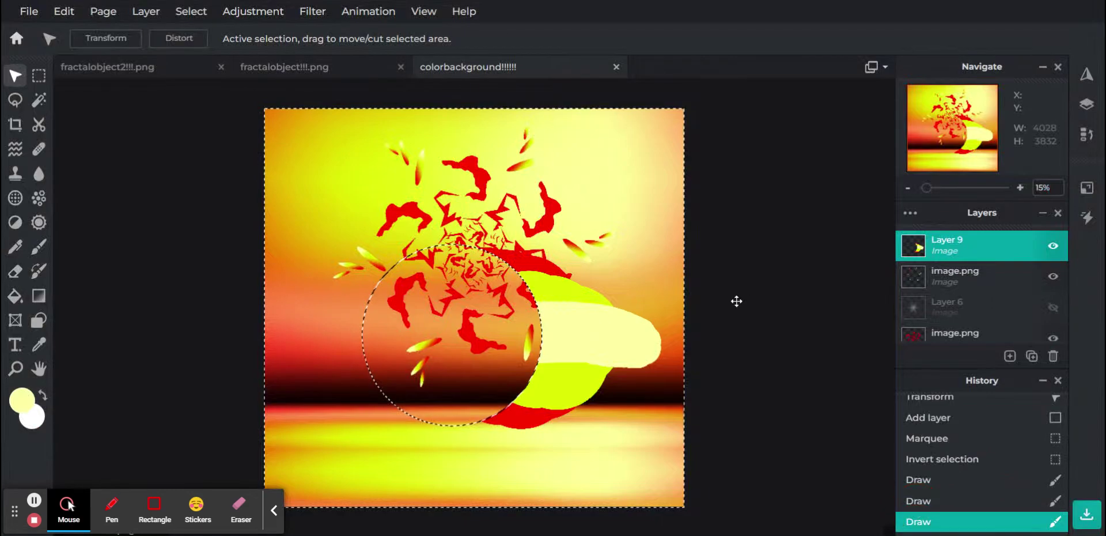
pyautogui.hotkey('ctrl', 'd')
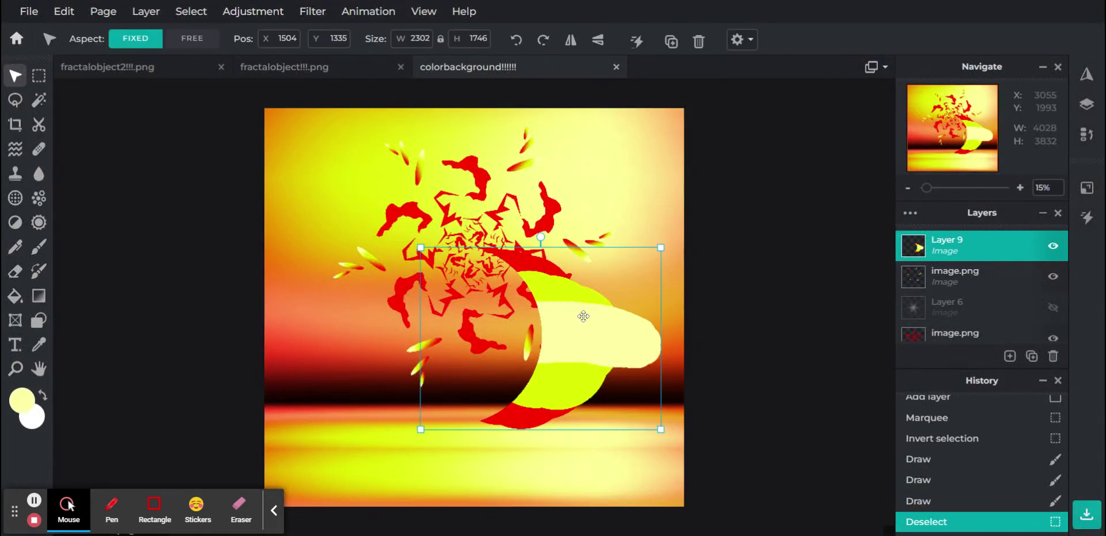
pyautogui.moveTo(594, 326); pyautogui.dragTo(496, 288)
pyautogui.moveTo(597, 219); pyautogui.dragTo(533, 247)
pyautogui.moveTo(459, 321); pyautogui.dragTo(464, 300)
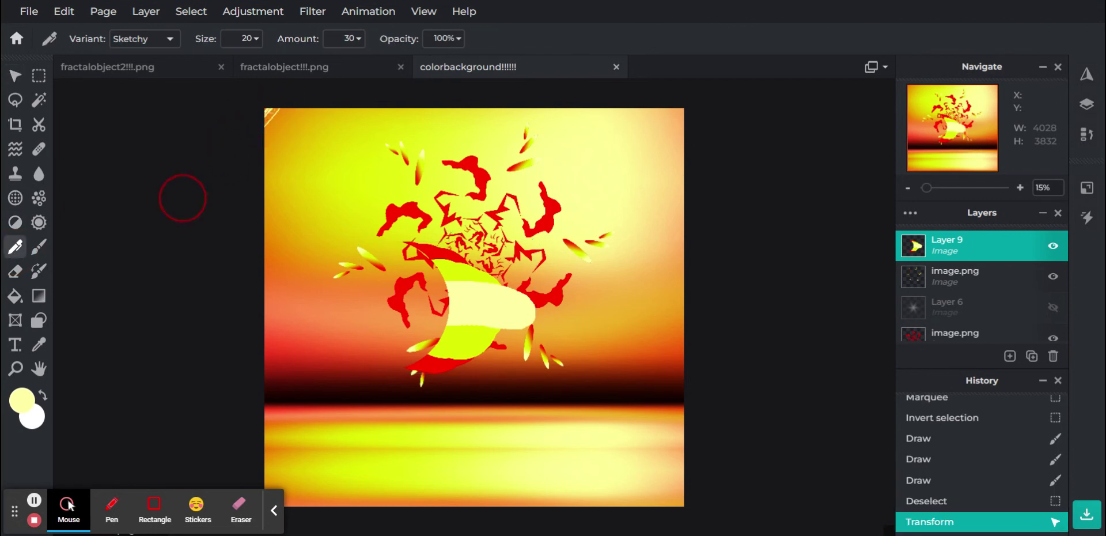
# - Draw small Sketchy pen marks in opposite corners of the canvas to stretch the layer's bounds to full canvas size
pyautogui.moveTo(662, 513)
pyautogui.mouseDown()
pyautogui.moveTo(682, 494)
pyautogui.moveTo(733, 484)
pyautogui.mouseUp()
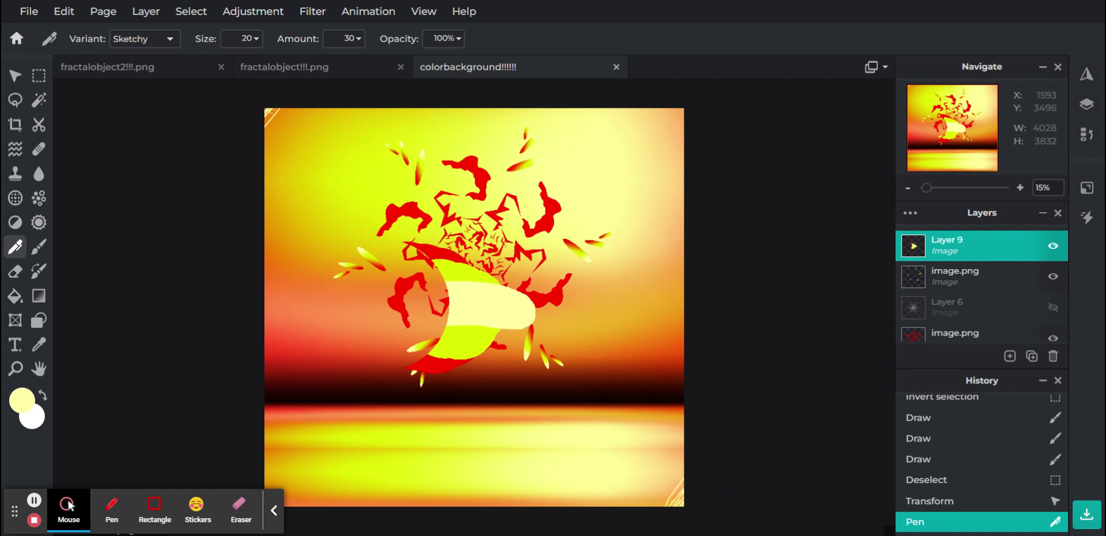
pyautogui.click(15, 75)
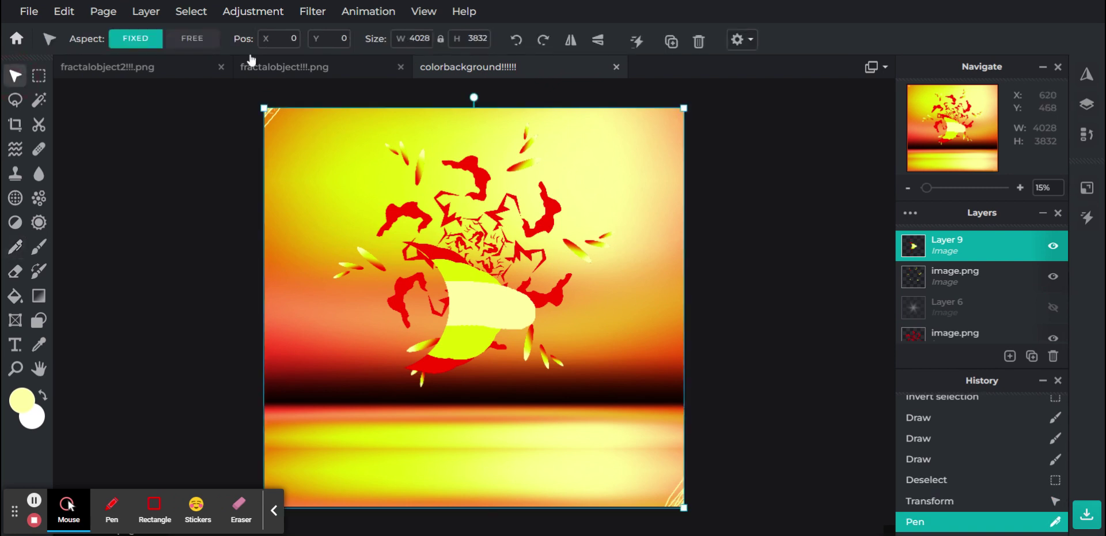
# - Apply a Zoom blur to Layer 9 with the amount at 30% and X at 0%
pyautogui.click(315, 13)
pyautogui.moveTo(383, 59)
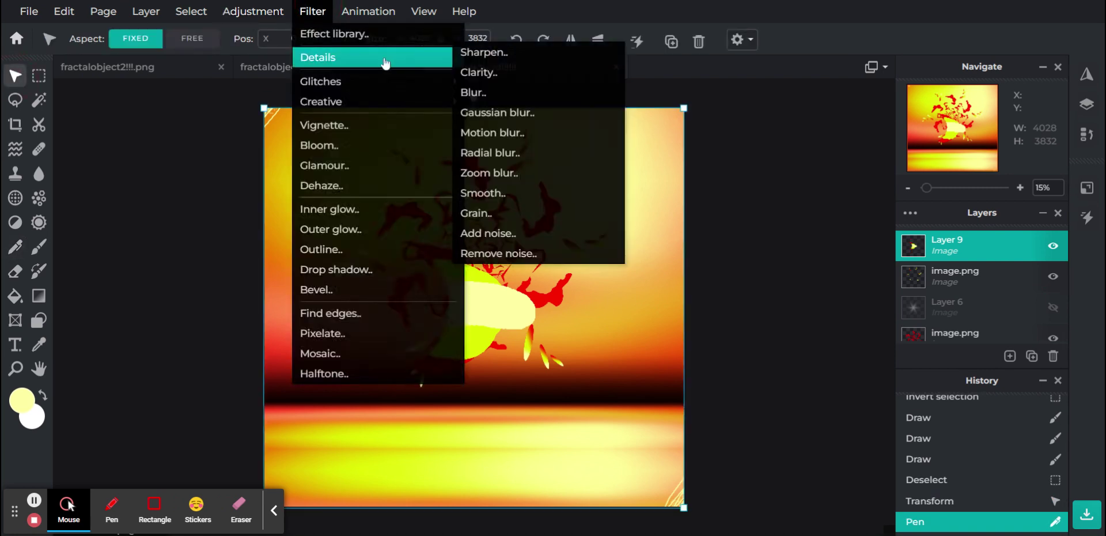
pyautogui.click(497, 173)
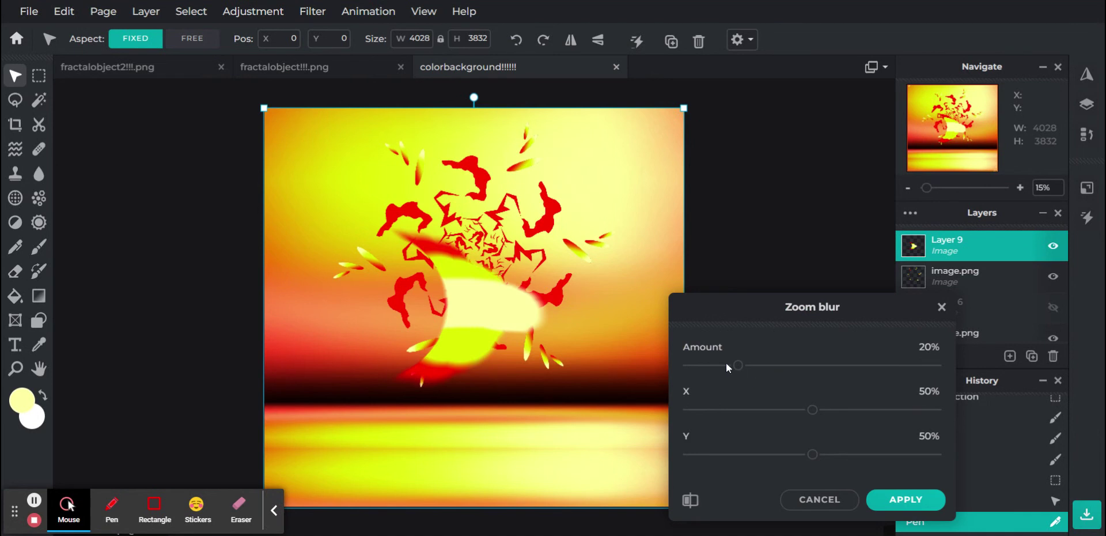
pyautogui.moveTo(812, 415); pyautogui.dragTo(787, 421)
pyautogui.moveTo(738, 366); pyautogui.dragTo(736, 409)
pyautogui.moveTo(801, 365); pyautogui.dragTo(747, 366)
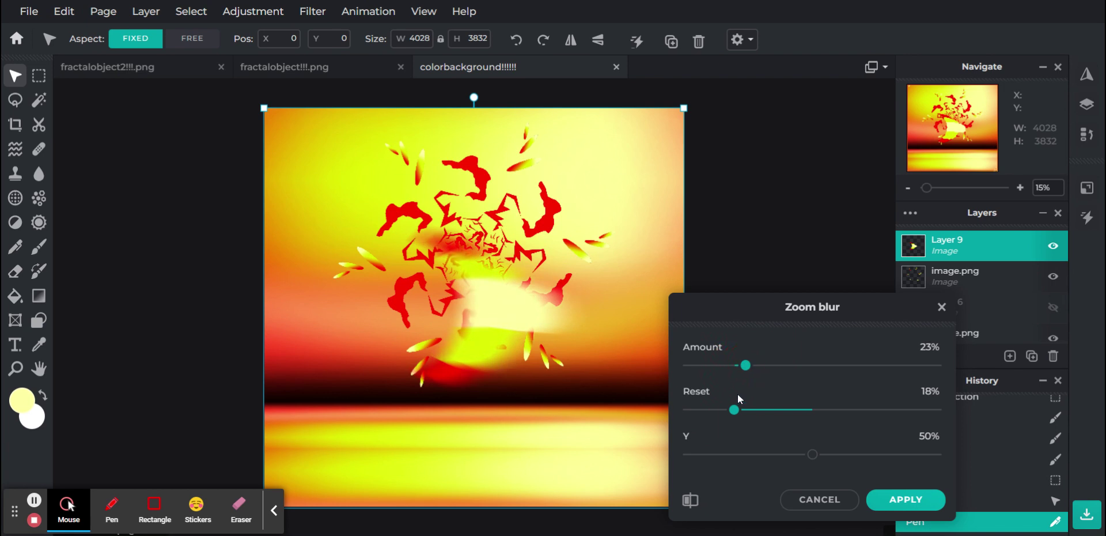
pyautogui.moveTo(734, 411); pyautogui.dragTo(655, 406)
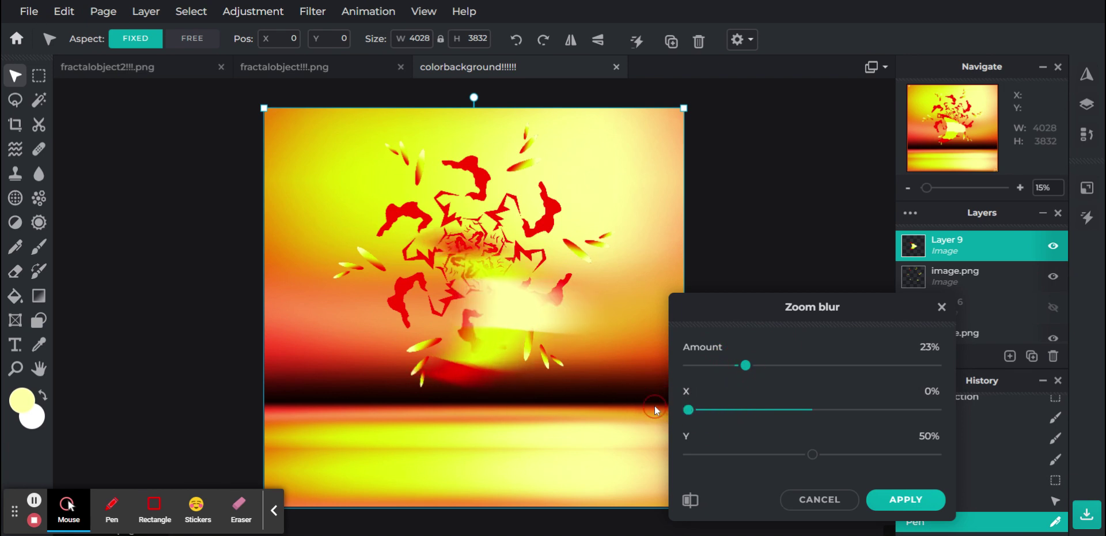
pyautogui.moveTo(753, 367)
pyautogui.mouseDown()
pyautogui.moveTo(777, 367)
pyautogui.moveTo(767, 369)
pyautogui.mouseUp()
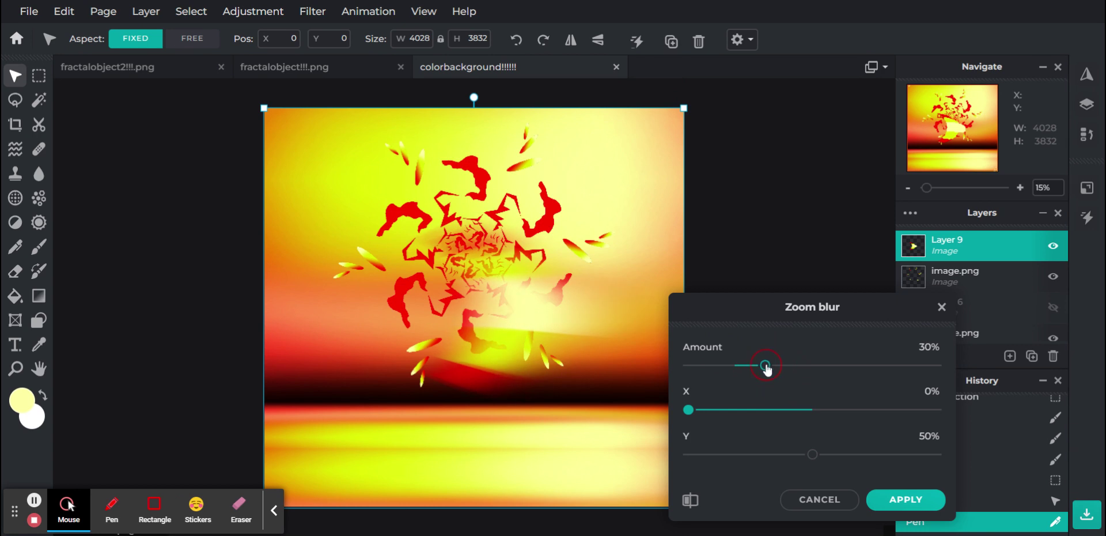
pyautogui.click(884, 500)
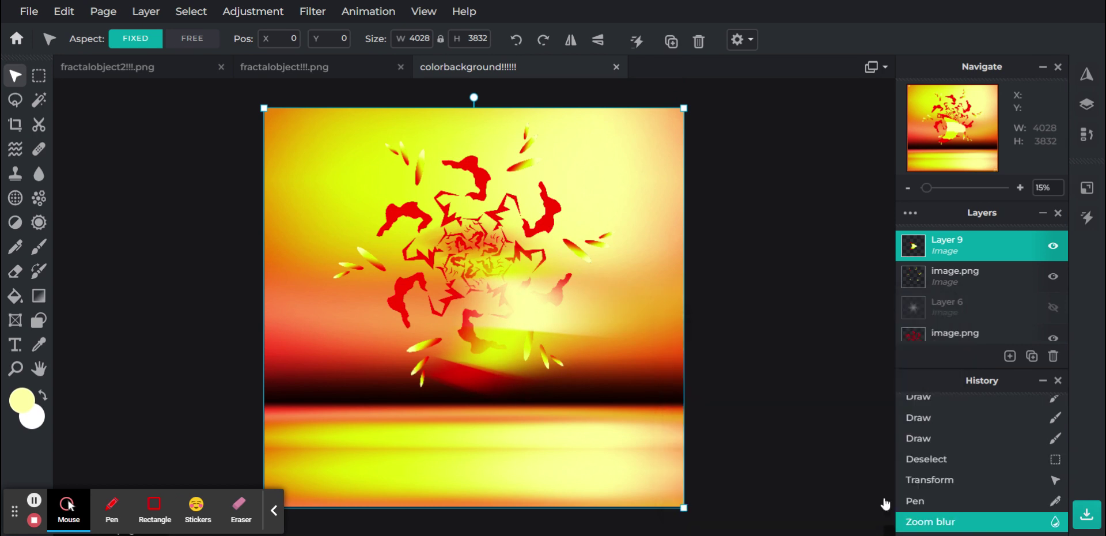
# - Erase the blur inside the crescent's curved inner edge with a 1000 px eraser to make that edge crisp
pyautogui.click(13, 274)
pyautogui.click(138, 39)
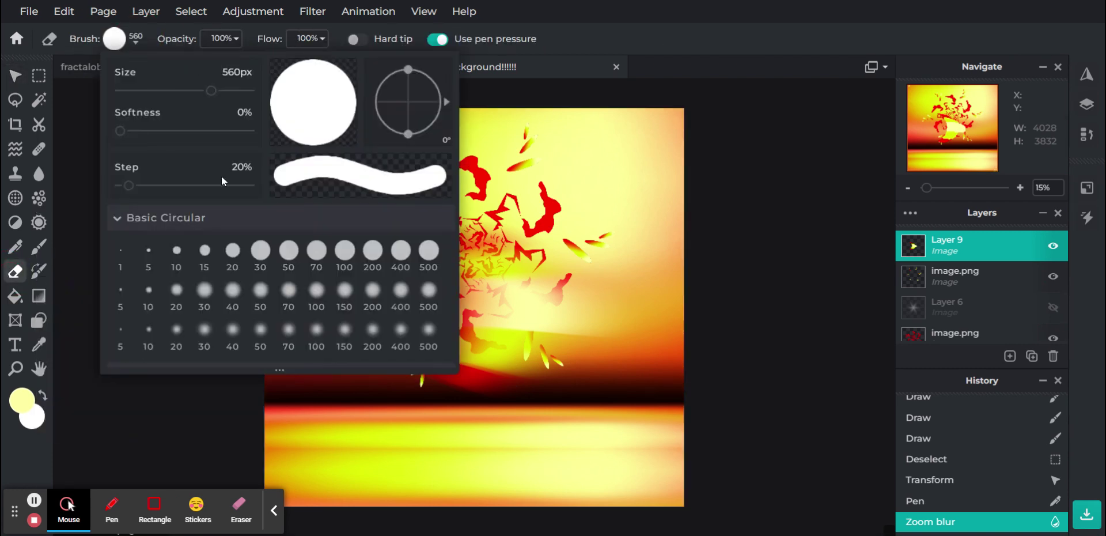
pyautogui.moveTo(211, 92)
pyautogui.mouseDown()
pyautogui.moveTo(395, 98)
pyautogui.moveTo(518, 69)
pyautogui.mouseUp()
pyautogui.click(563, 42)
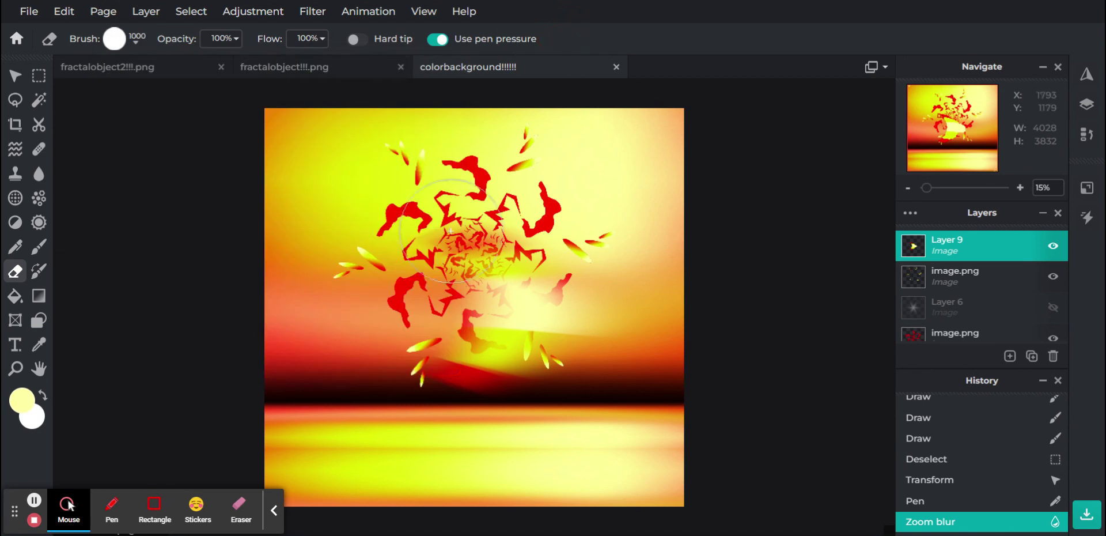
pyautogui.click(438, 306)
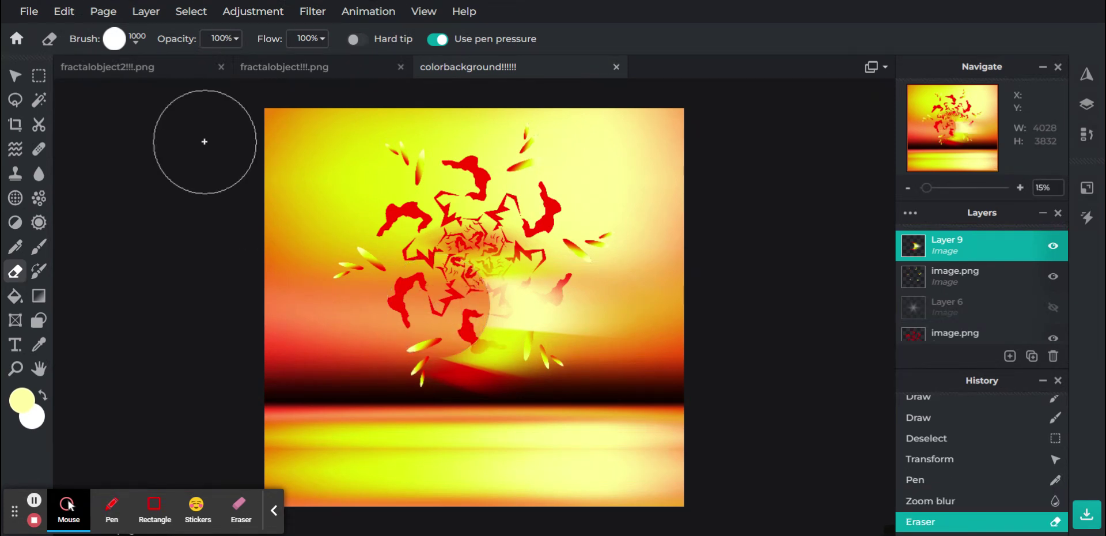
# - Scale Layer 9 down to 2538 × 2415 and move it to X 1015, Y 202 beside the fractal's centre
pyautogui.click(15, 75)
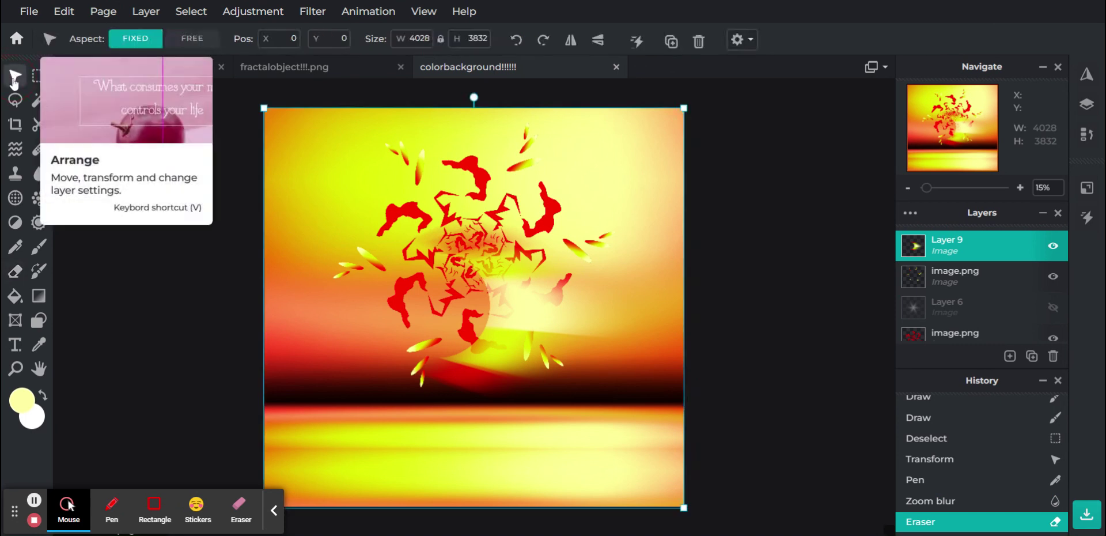
pyautogui.moveTo(685, 110); pyautogui.dragTo(531, 223)
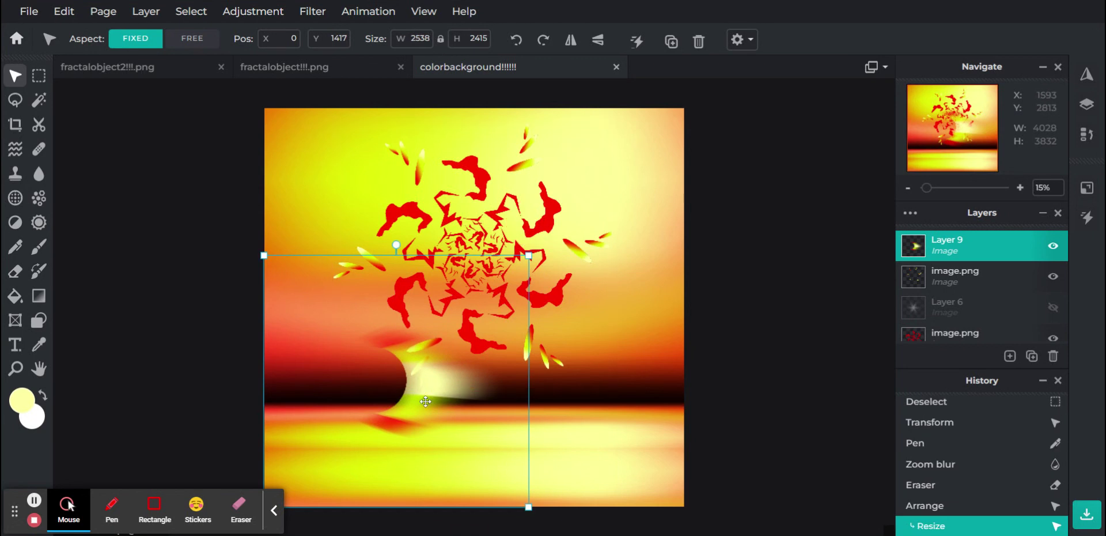
pyautogui.moveTo(419, 395); pyautogui.dragTo(523, 274)
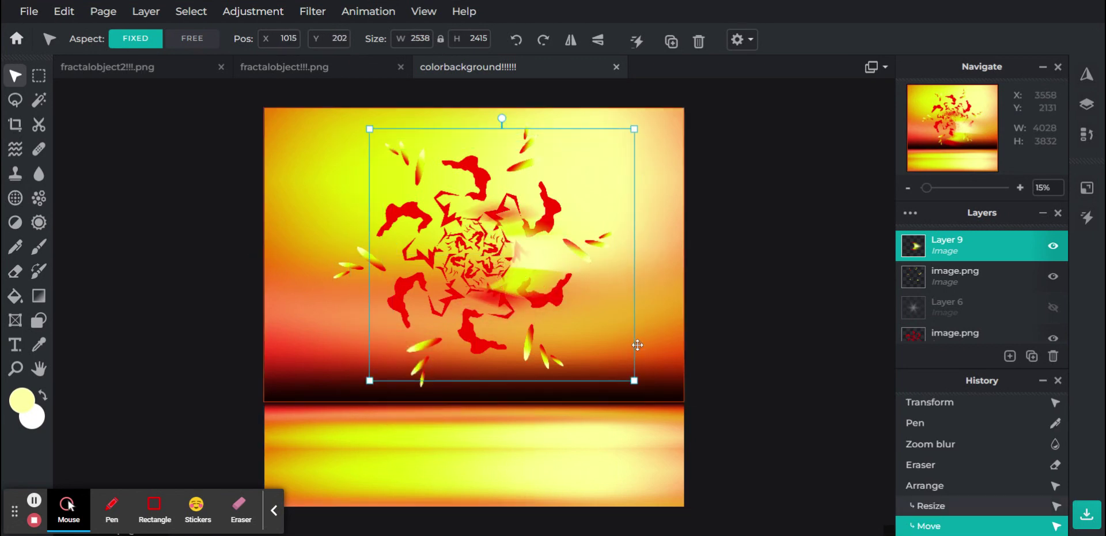
# - Enlarge Layer 9 to 3013 × 2867 and place it at X 805, Y 0 over the fractal
pyautogui.moveTo(634, 381); pyautogui.dragTo(681, 386)
pyautogui.moveTo(587, 306); pyautogui.dragTo(562, 284)
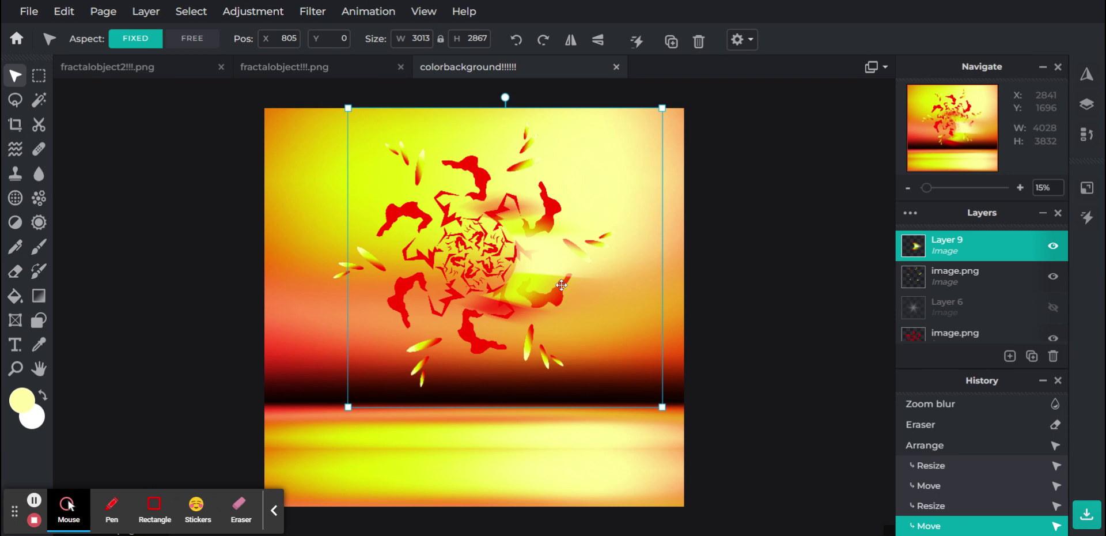
pyautogui.click(771, 320)
# - Hide Layer 9, the image.png layer with the small outer petals, and the Layer 2 Copy that forms the lower floor
pyautogui.click(1053, 247)
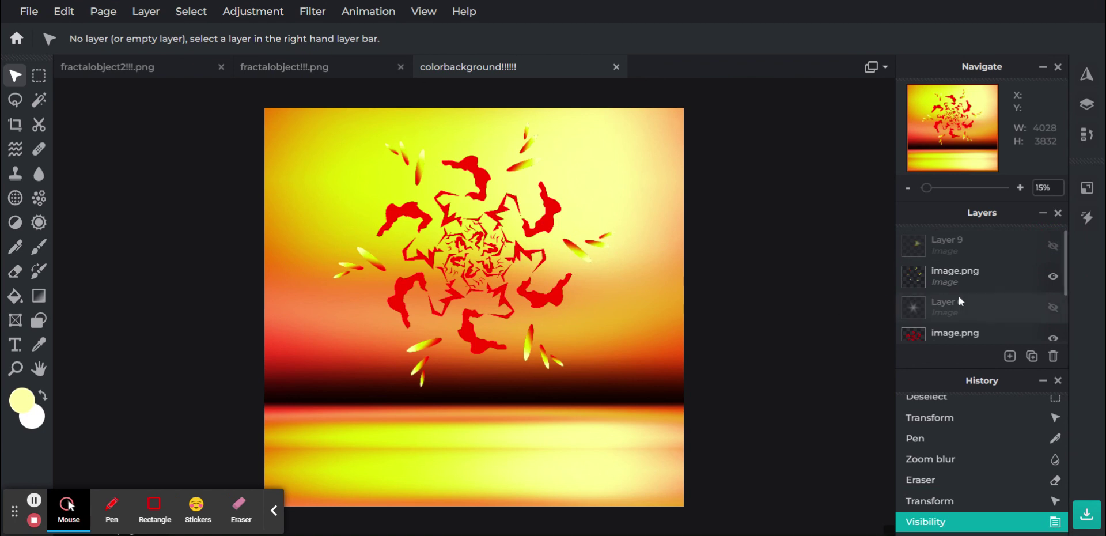
pyautogui.scroll(-1, 960, 298)
pyautogui.scroll(1, 959, 295)
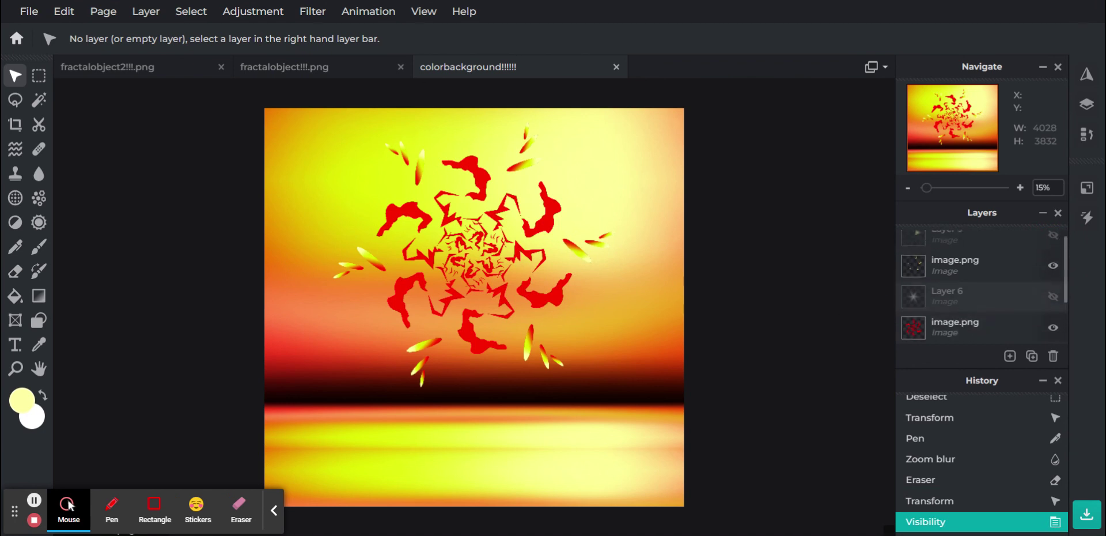
pyautogui.scroll(-1, 982, 286)
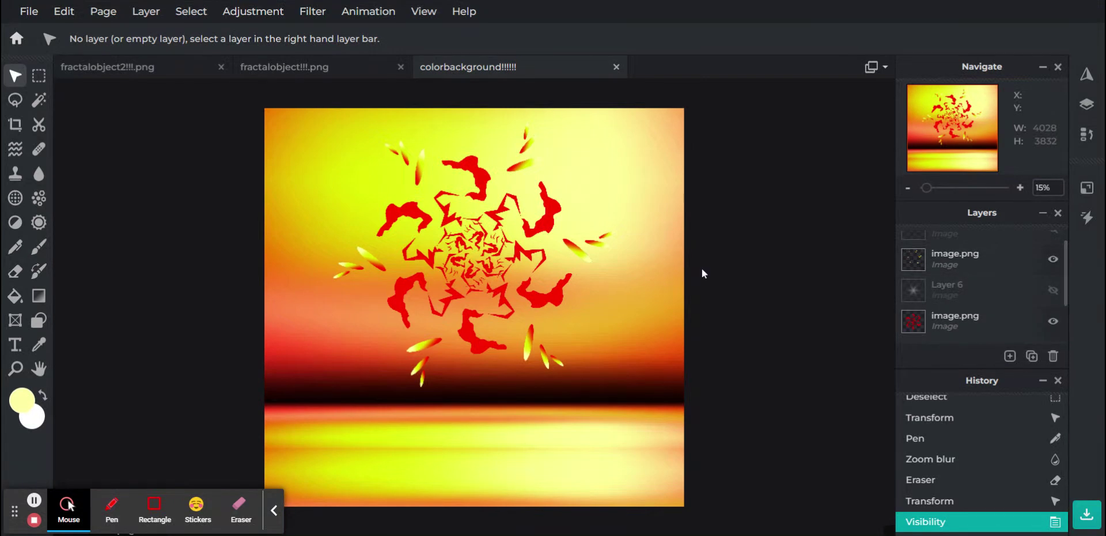
pyautogui.click(461, 265)
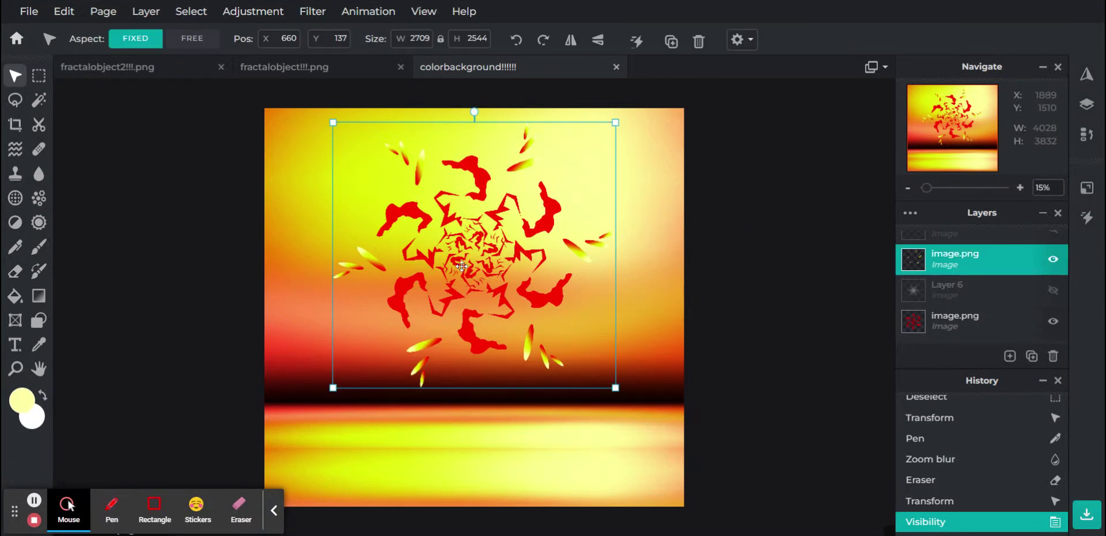
pyautogui.scroll(1, 983, 291)
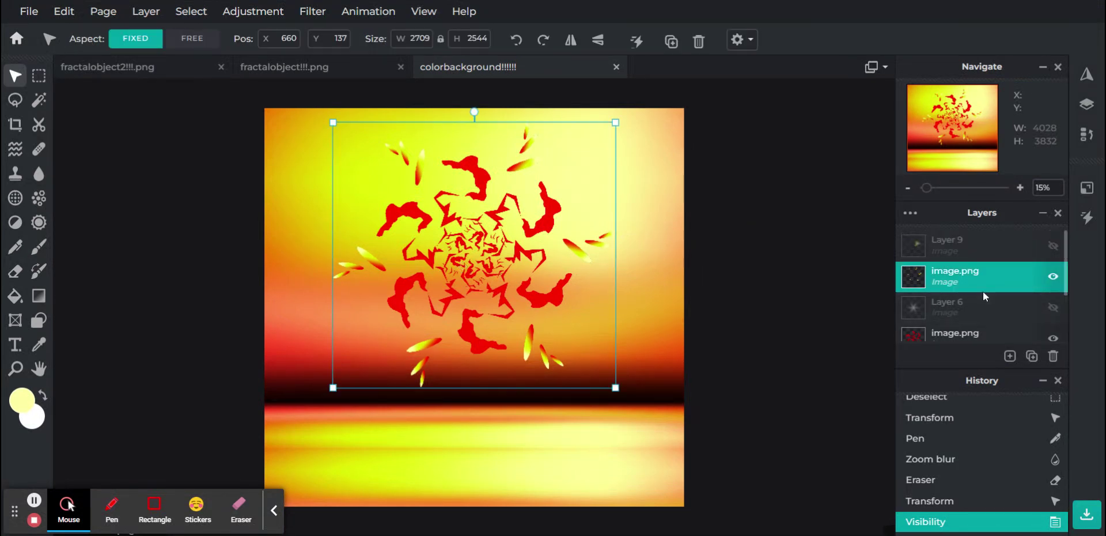
pyautogui.click(1053, 279)
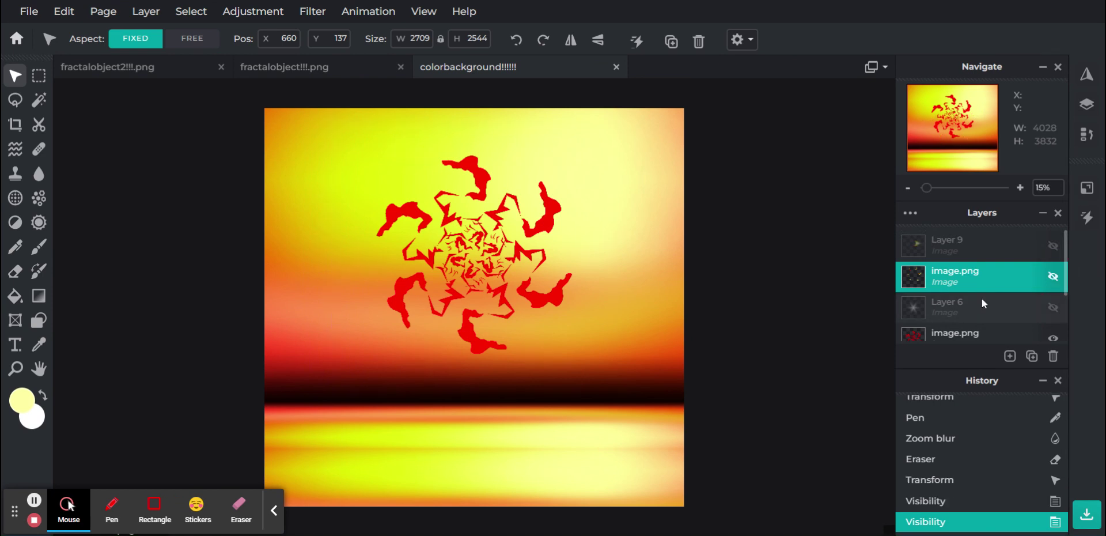
pyautogui.scroll(-2, 982, 298)
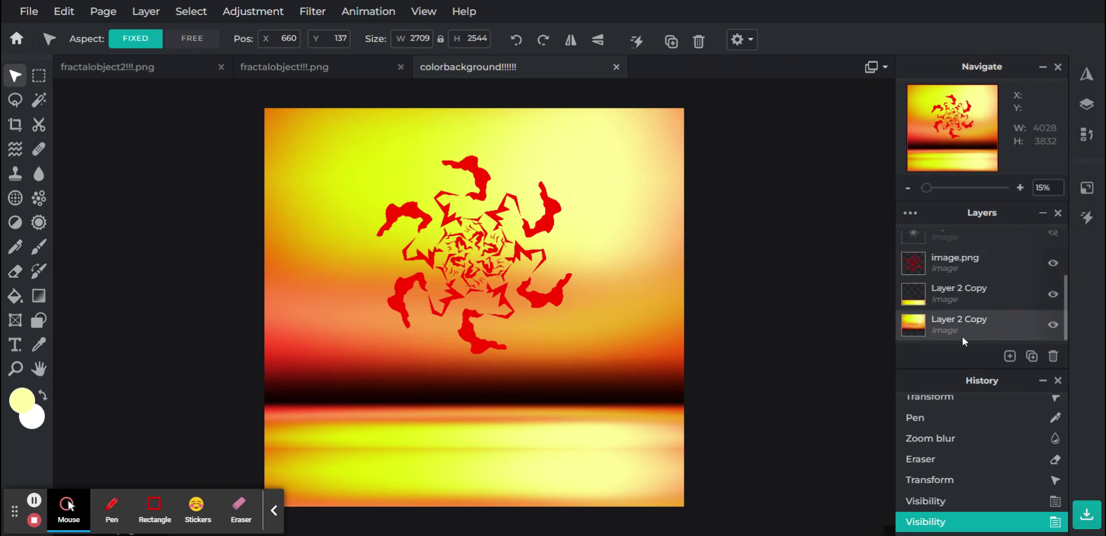
pyautogui.click(1054, 295)
# - Duplicate the red fractal's image.png layer and hide the copy, keeping the original visible and active
pyautogui.click(954, 264)
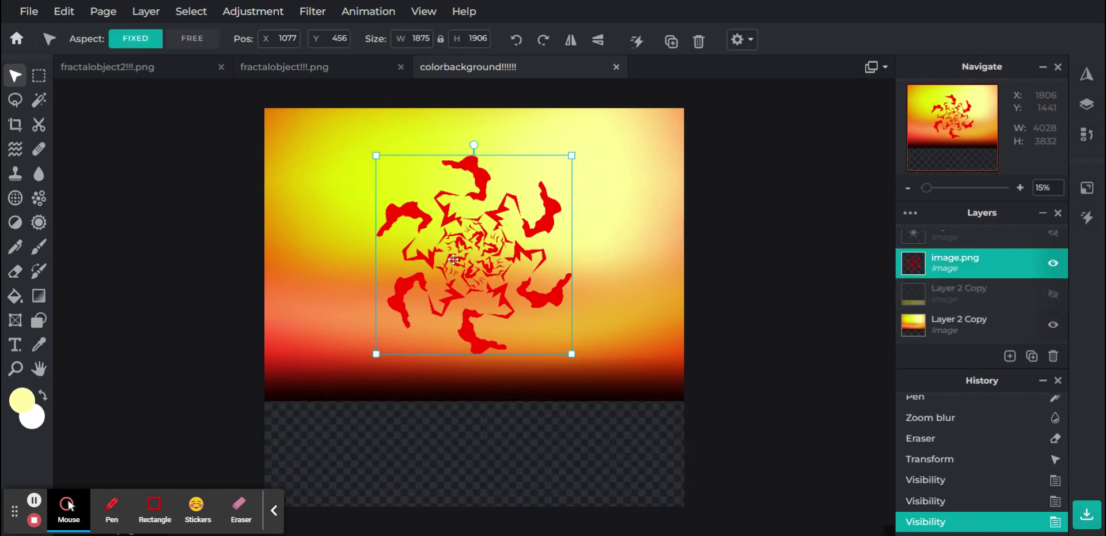
pyautogui.click(1031, 356)
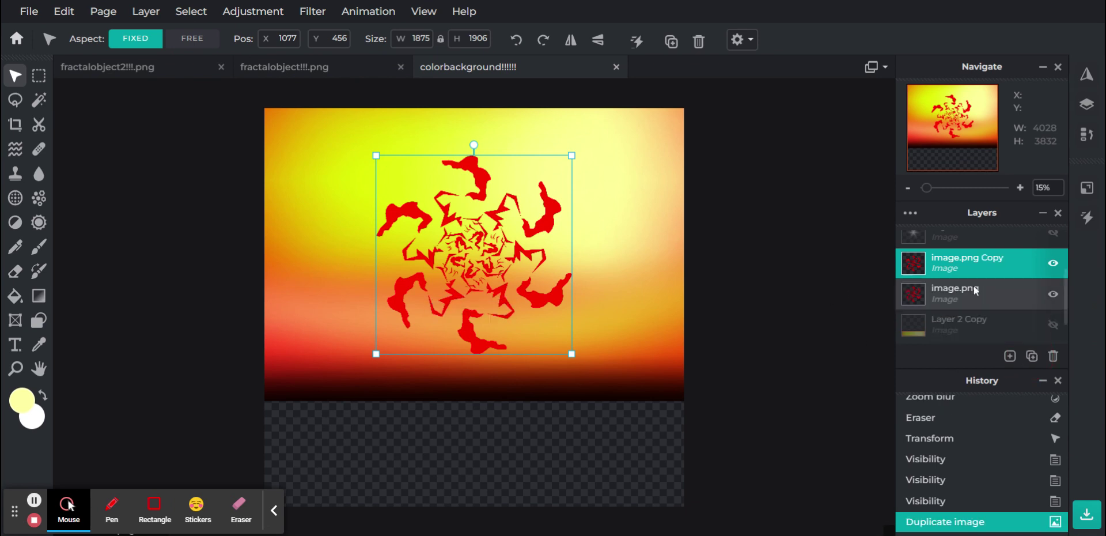
pyautogui.click(1052, 296)
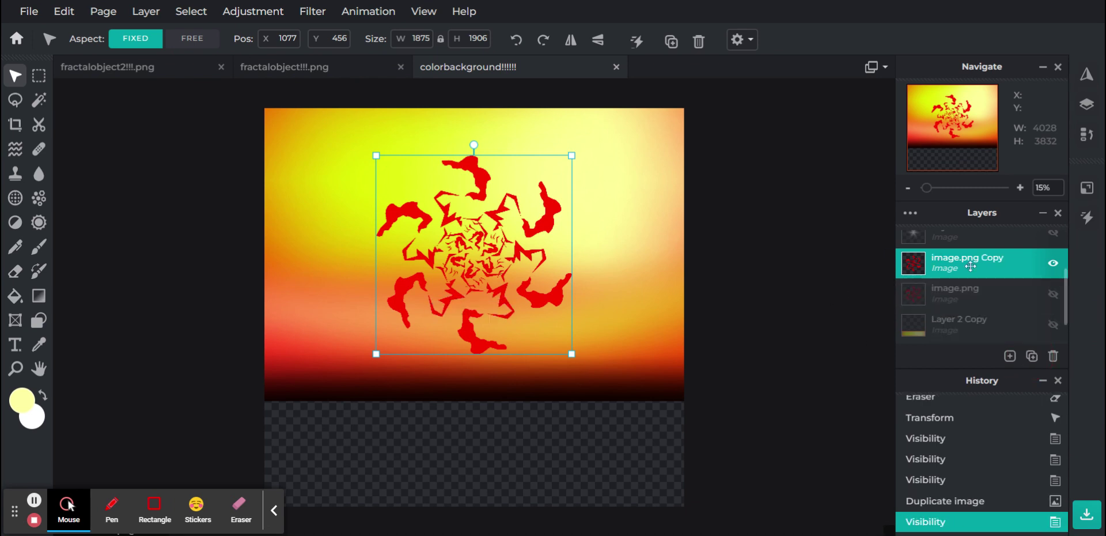
pyautogui.click(942, 504)
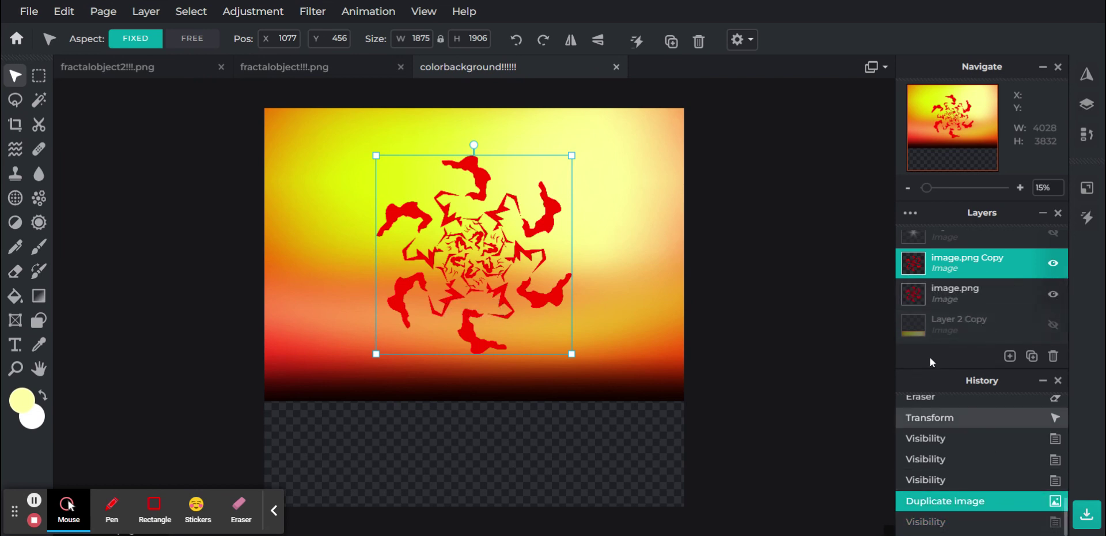
pyautogui.click(939, 292)
pyautogui.click(1052, 264)
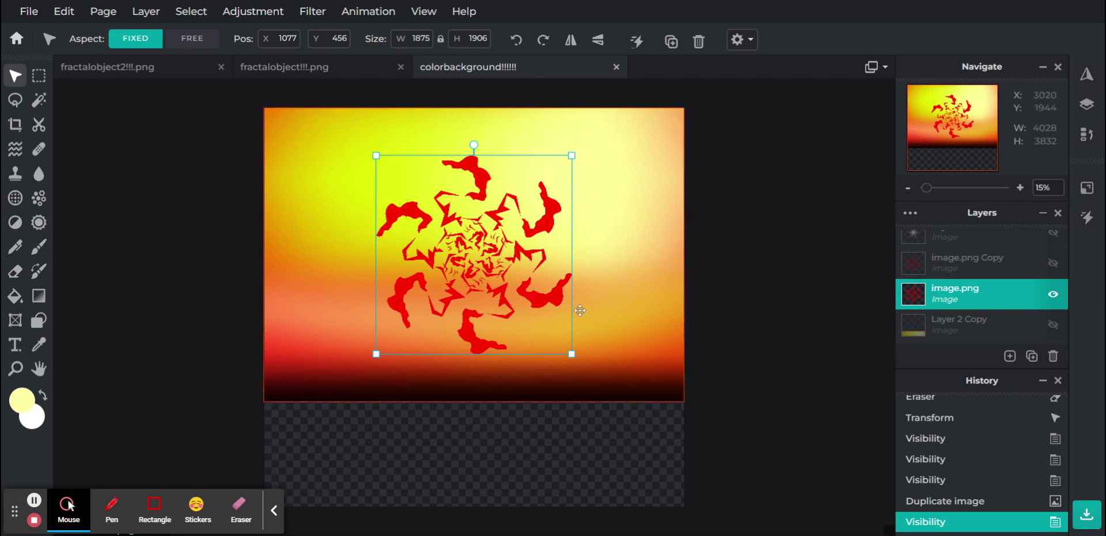
# - Select the whole red fractal shape with the Wand at a tolerance of 130
pyautogui.click(39, 101)
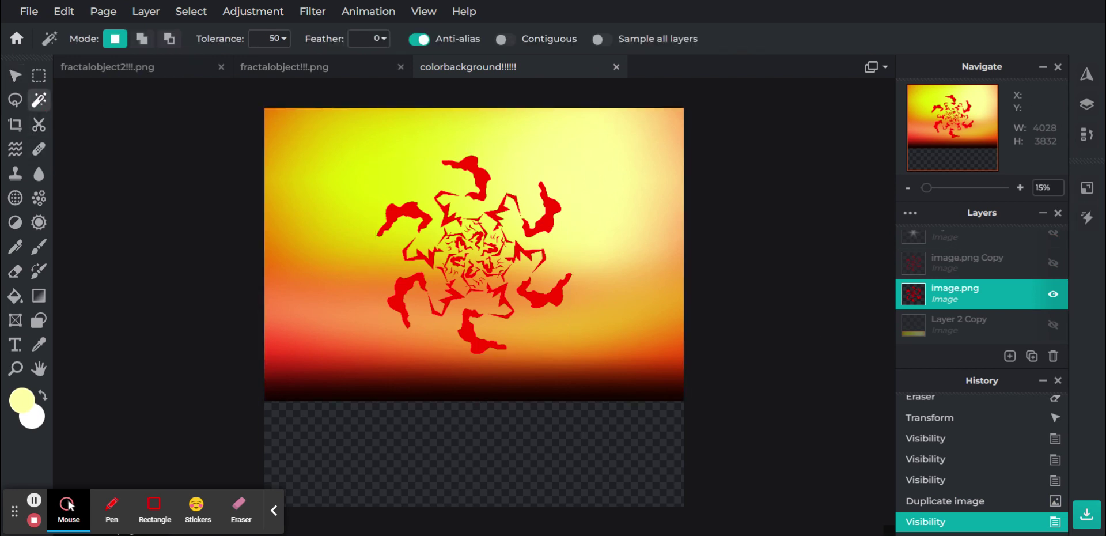
pyautogui.click(271, 39)
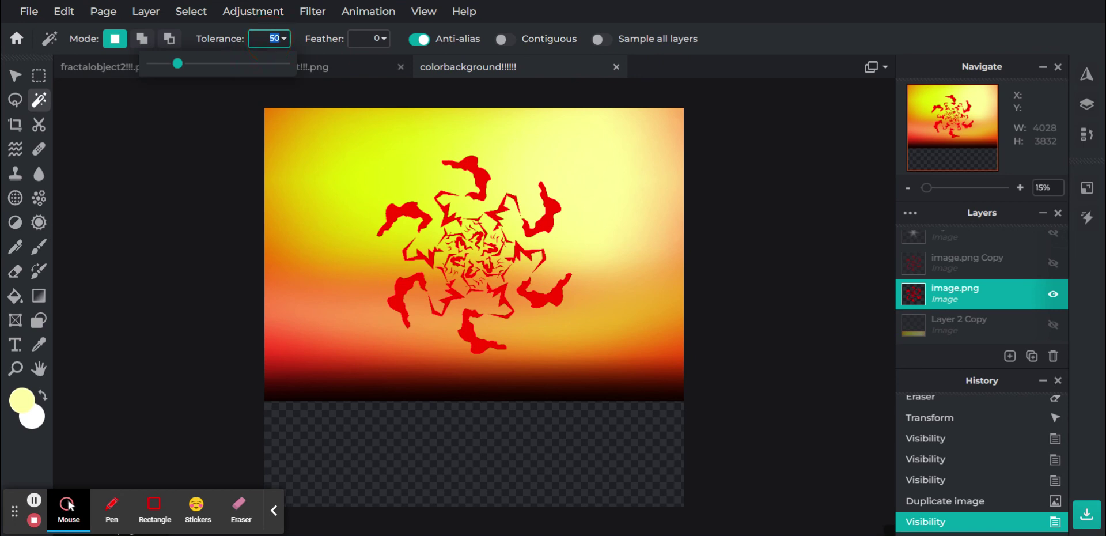
pyautogui.write('130')
pyautogui.press('Return')
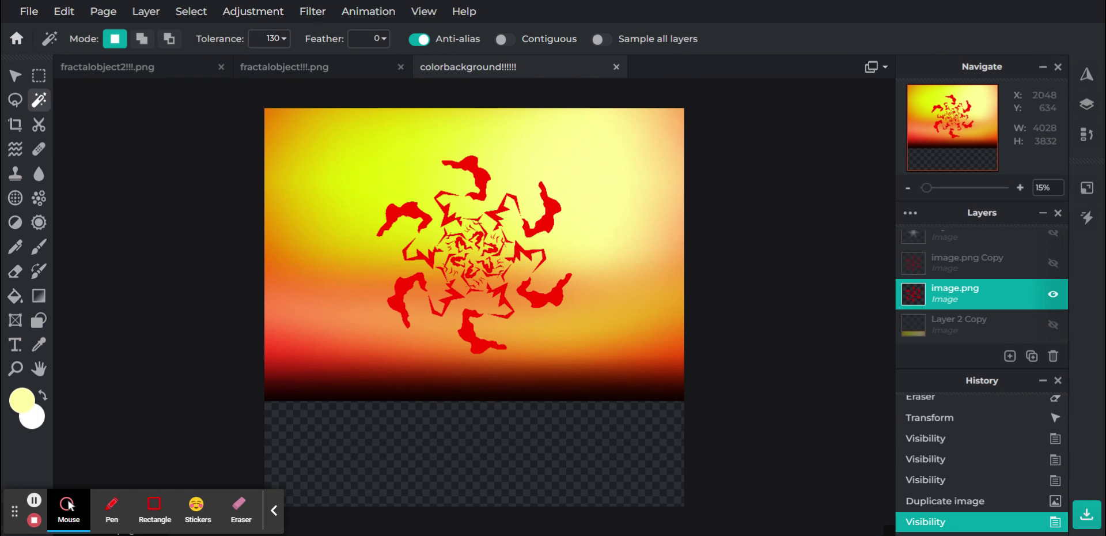
pyautogui.click(483, 174)
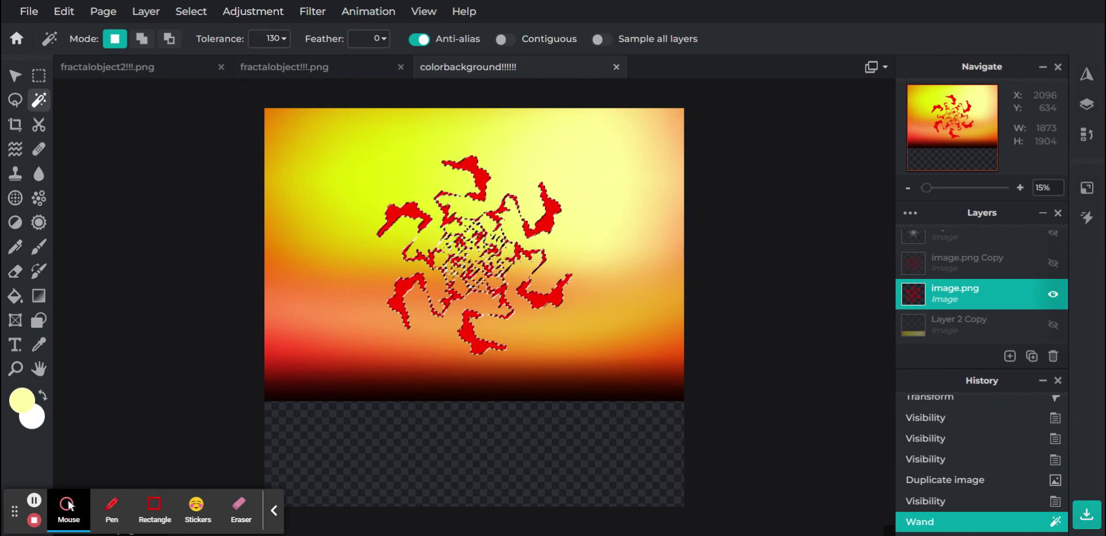
# - Copy the background Layer 2 Copy inside the fractal selection, paste it, and move the piece to X 1078, Y 457 over the red fractal
pyautogui.scroll(-1, 956, 310)
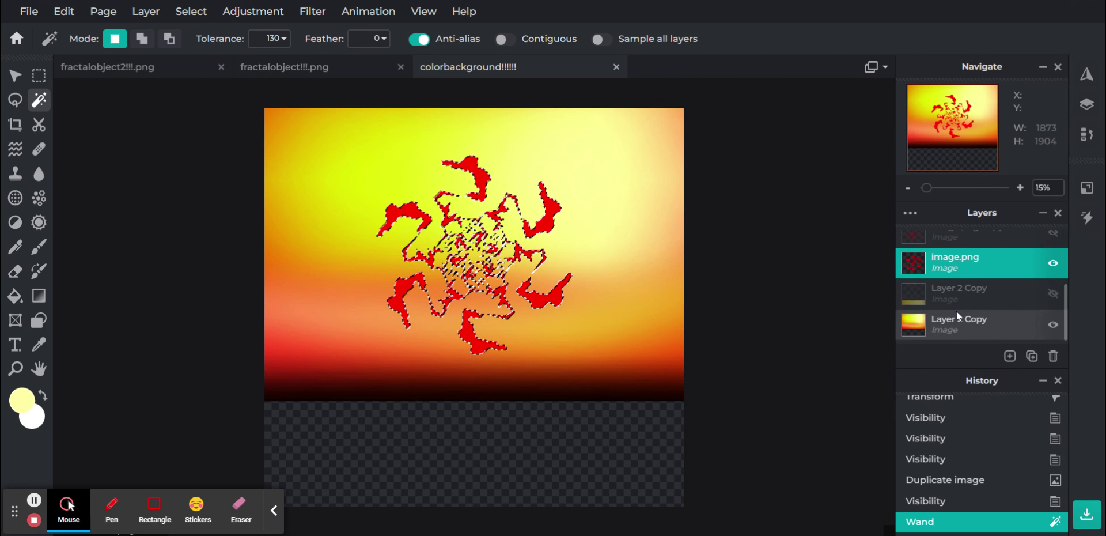
pyautogui.click(956, 311)
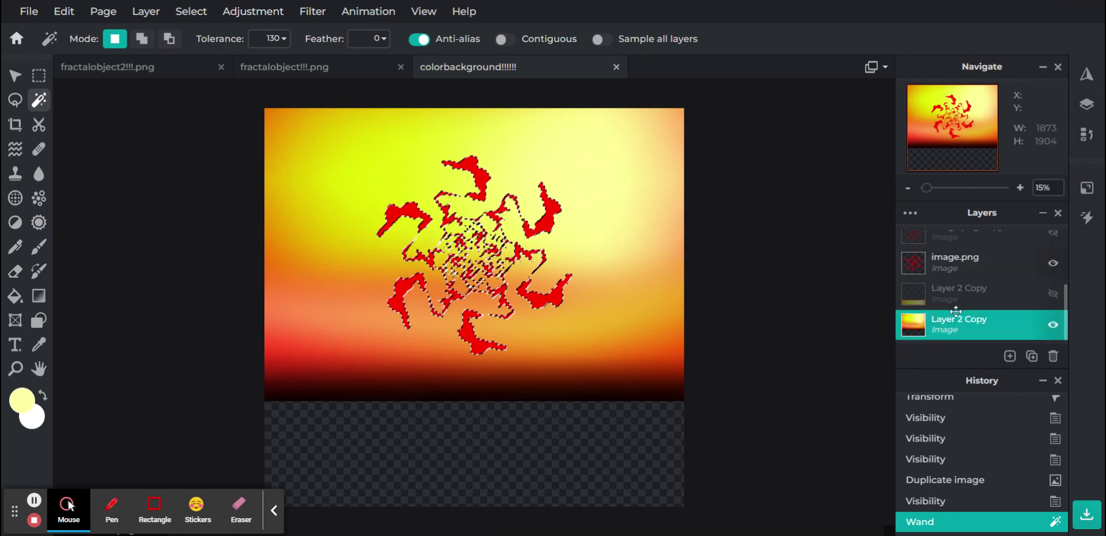
pyautogui.hotkey('ctrl', 'c')
pyautogui.hotkey('ctrl', 'v')
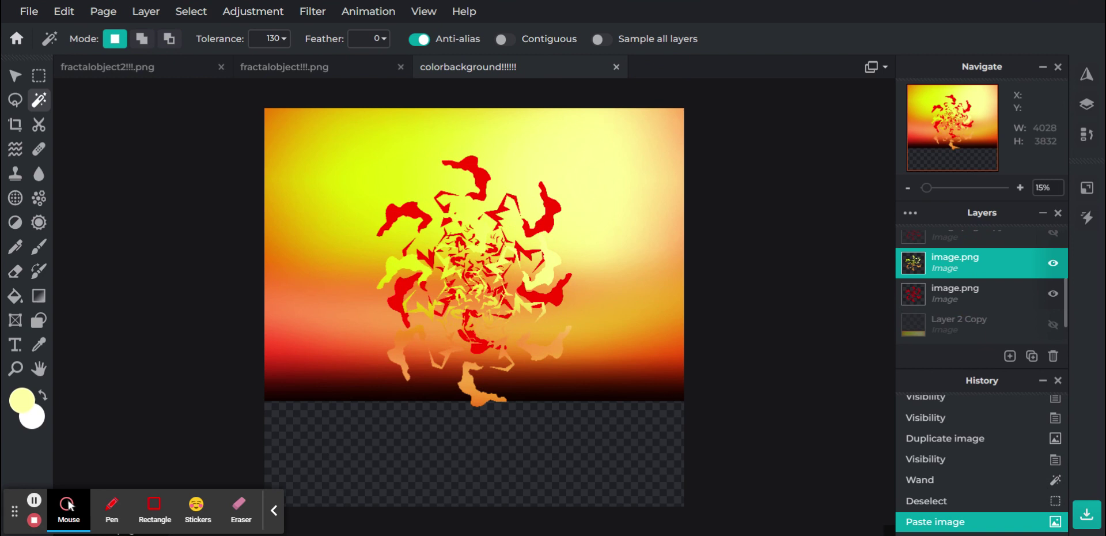
pyautogui.click(15, 76)
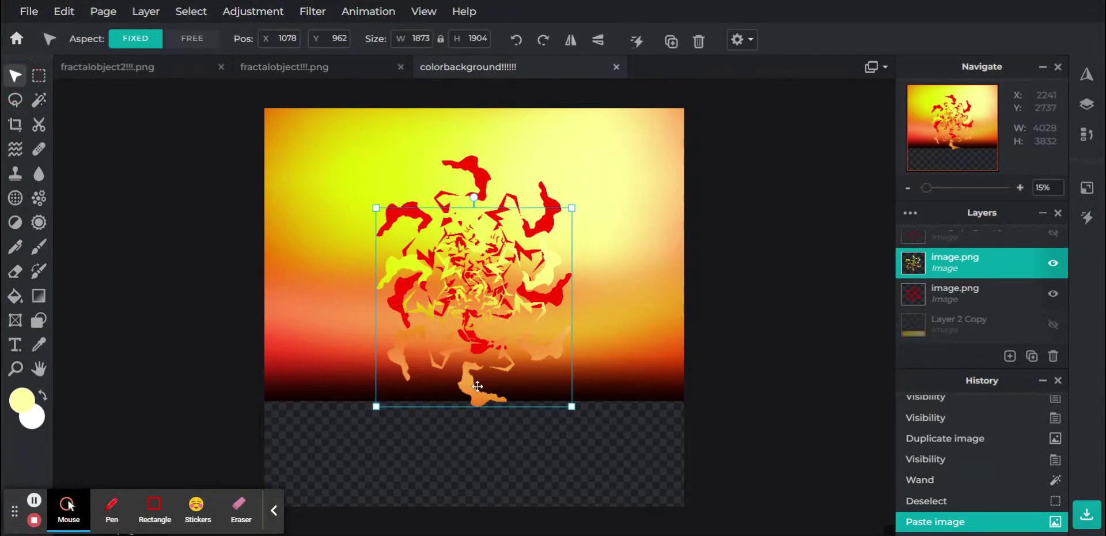
pyautogui.moveTo(469, 371); pyautogui.dragTo(467, 319)
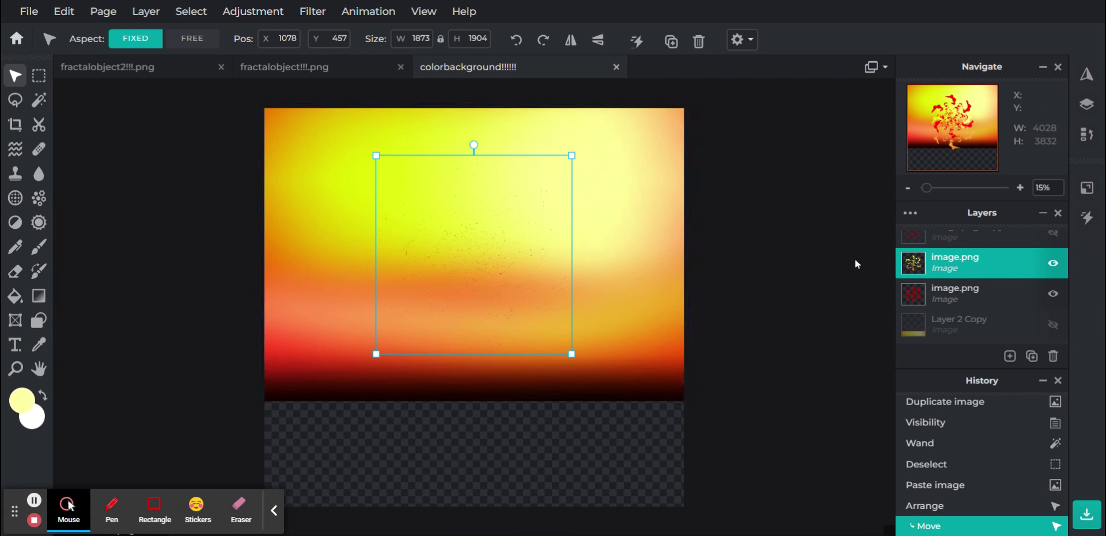
# - Duplicate the pasted fractal layer and merge the duplicate down, four times in a row, to make its edges solid
pyautogui.click(1031, 355)
pyautogui.click(940, 266)
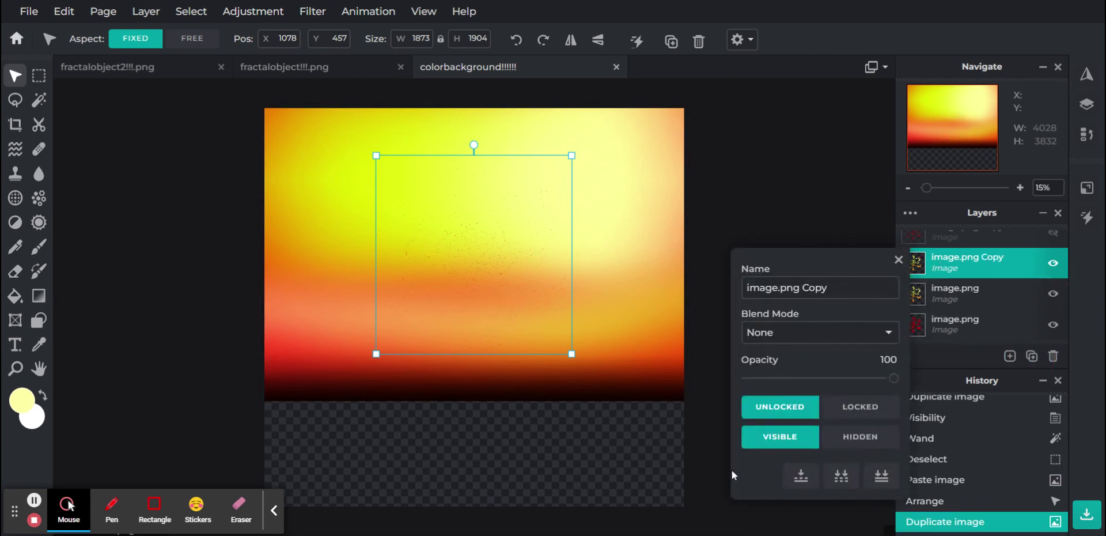
pyautogui.click(800, 473)
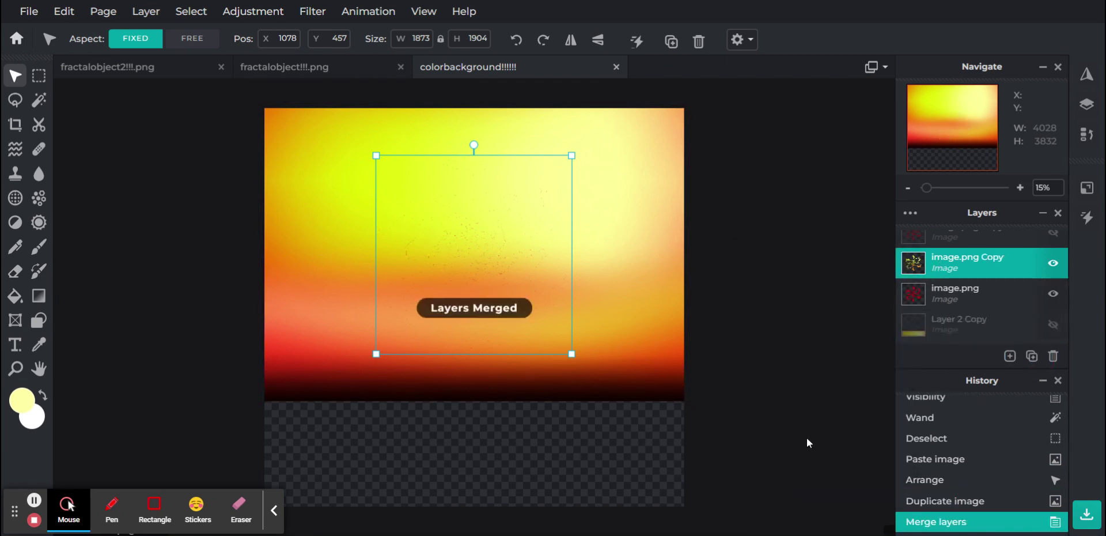
pyautogui.click(1032, 356)
pyautogui.click(940, 266)
pyautogui.click(798, 475)
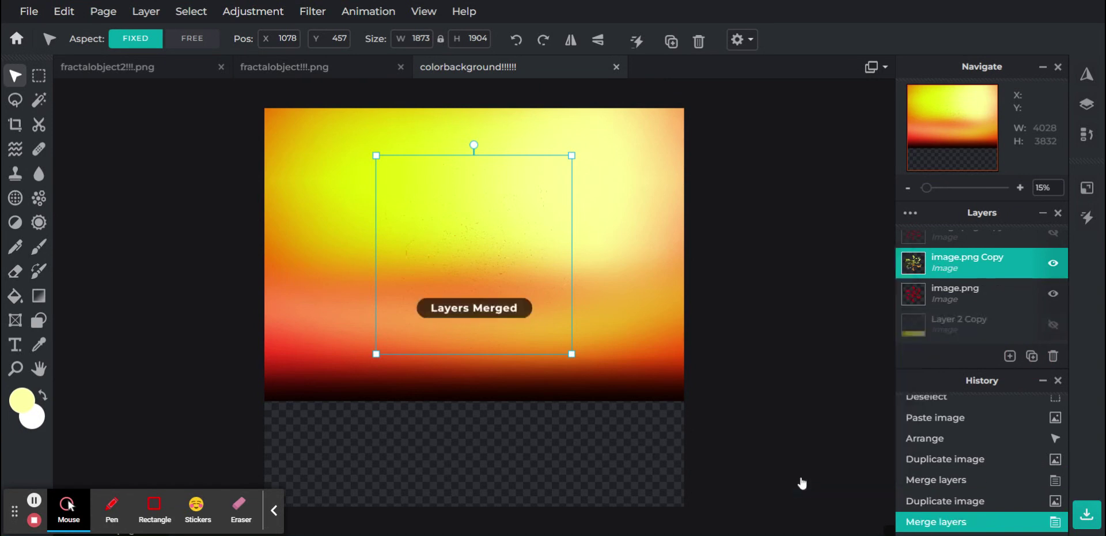
pyautogui.click(1031, 357)
pyautogui.click(952, 265)
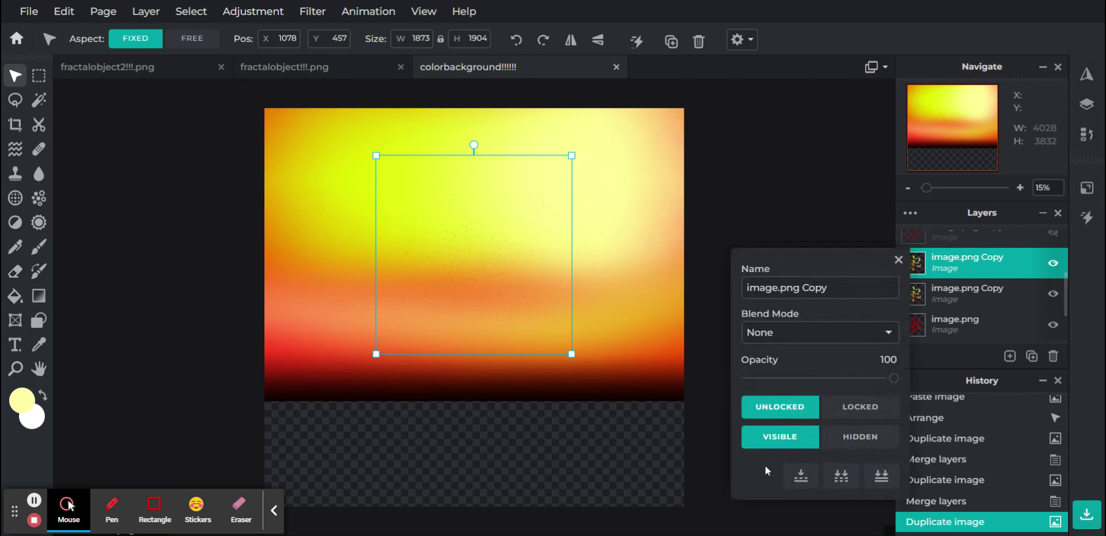
pyautogui.click(801, 476)
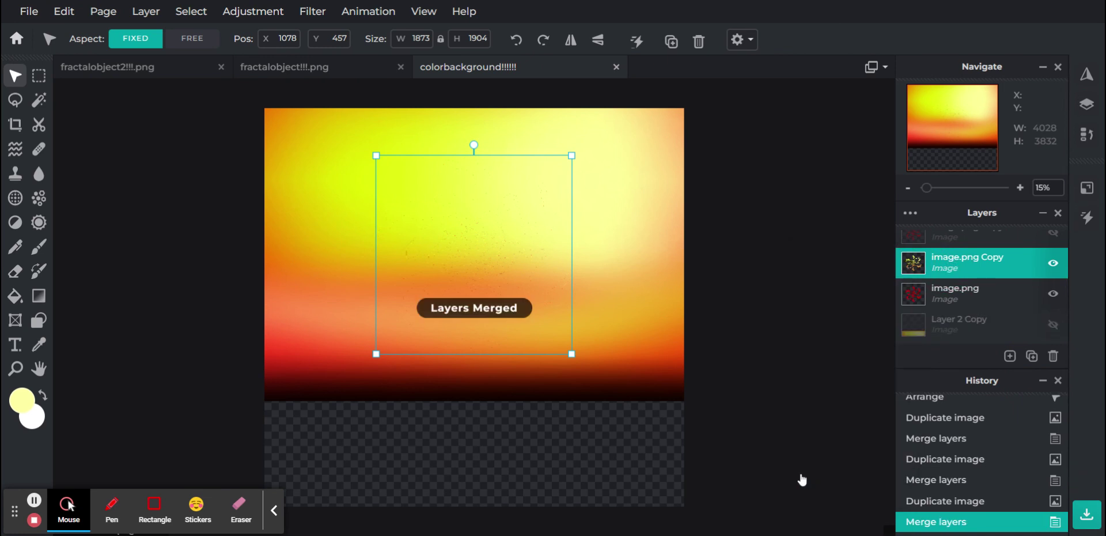
pyautogui.click(1031, 356)
pyautogui.click(952, 264)
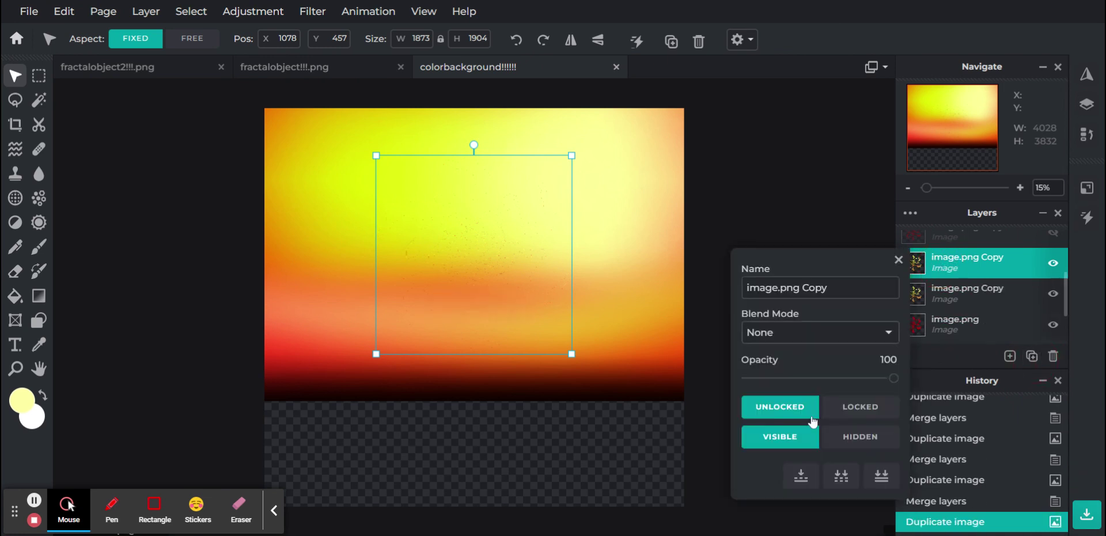
pyautogui.click(808, 475)
# - Hide the red image.png layer, duplicate the merged background-textured fractal, and hide the upper duplicate with the lower one active
pyautogui.moveTo(926, 188)
pyautogui.mouseDown()
pyautogui.moveTo(945, 189)
pyautogui.moveTo(931, 190)
pyautogui.mouseUp()
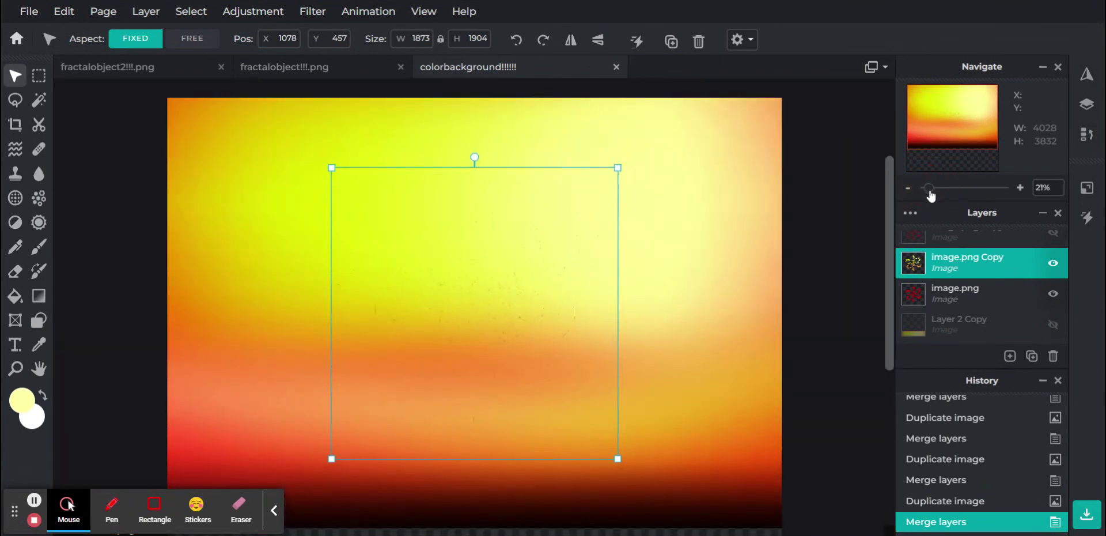
pyautogui.click(1052, 296)
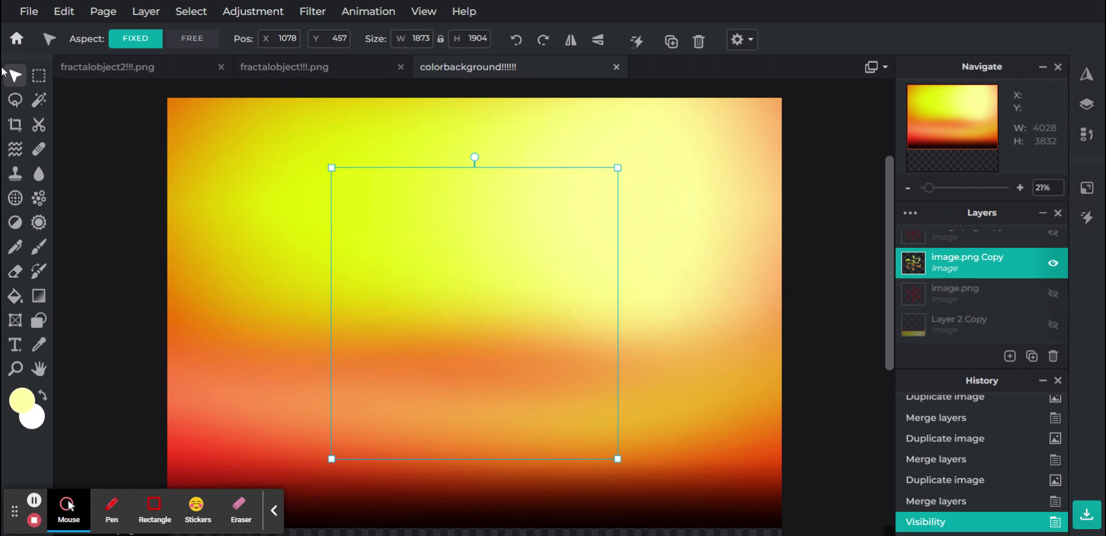
pyautogui.click(312, 11)
pyautogui.click(1031, 356)
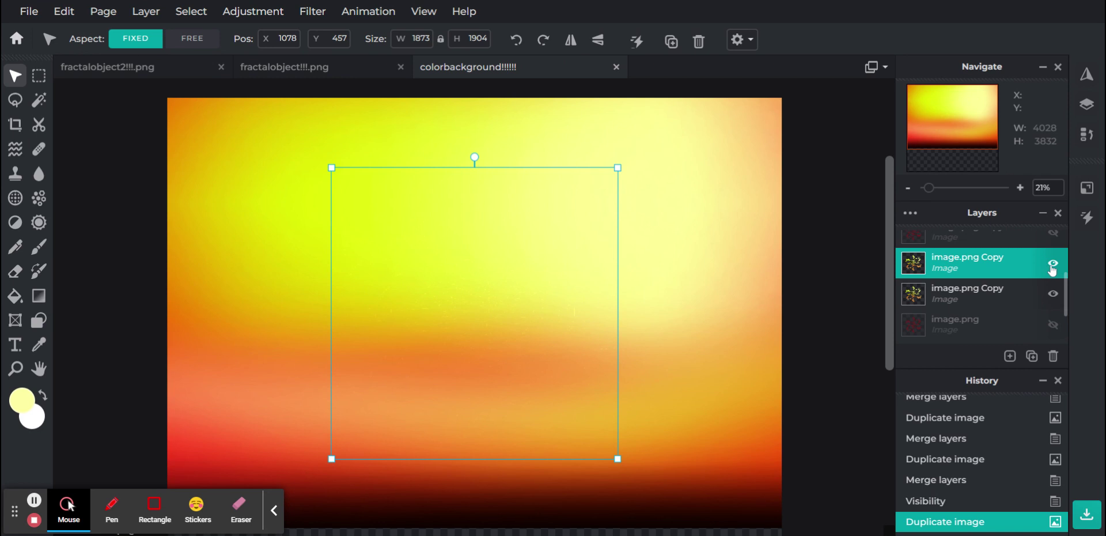
pyautogui.click(1018, 302)
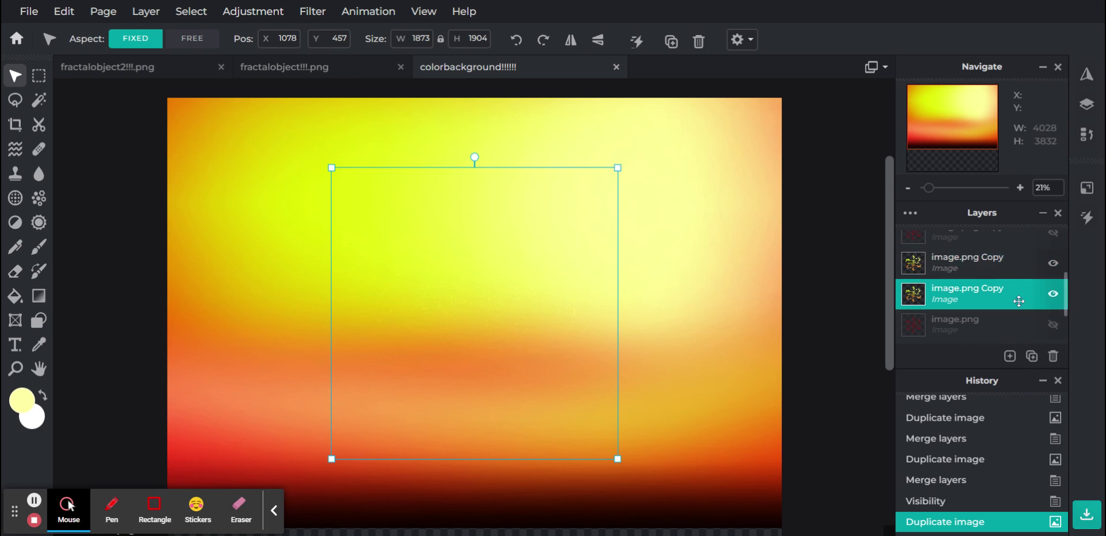
pyautogui.click(1052, 264)
# - Start a Bevel on the active fractal copy with an angle of 177° and a size of 150 px
pyautogui.click(312, 11)
pyautogui.click(339, 291)
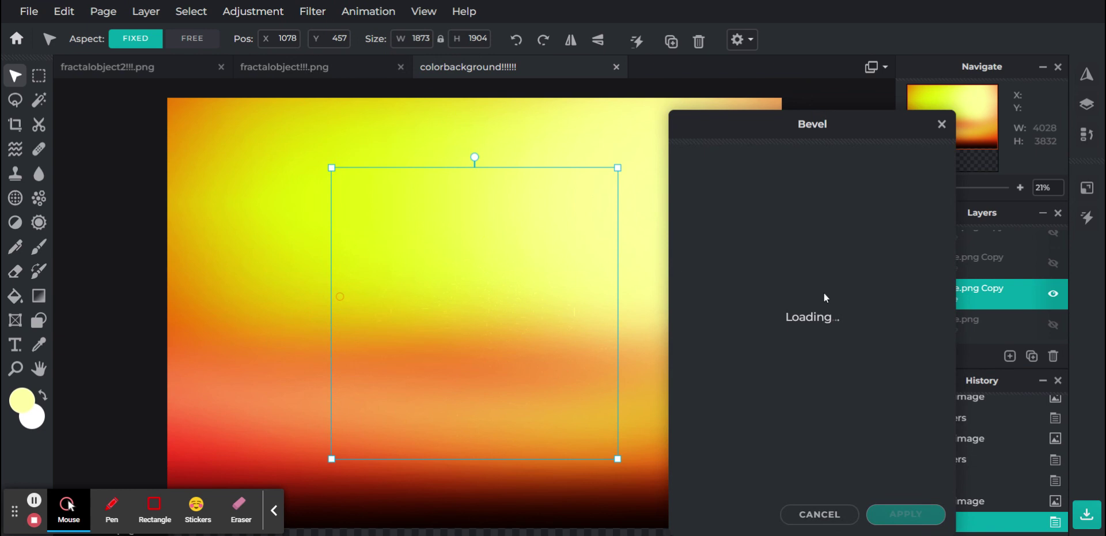
pyautogui.moveTo(799, 189); pyautogui.dragTo(735, 192)
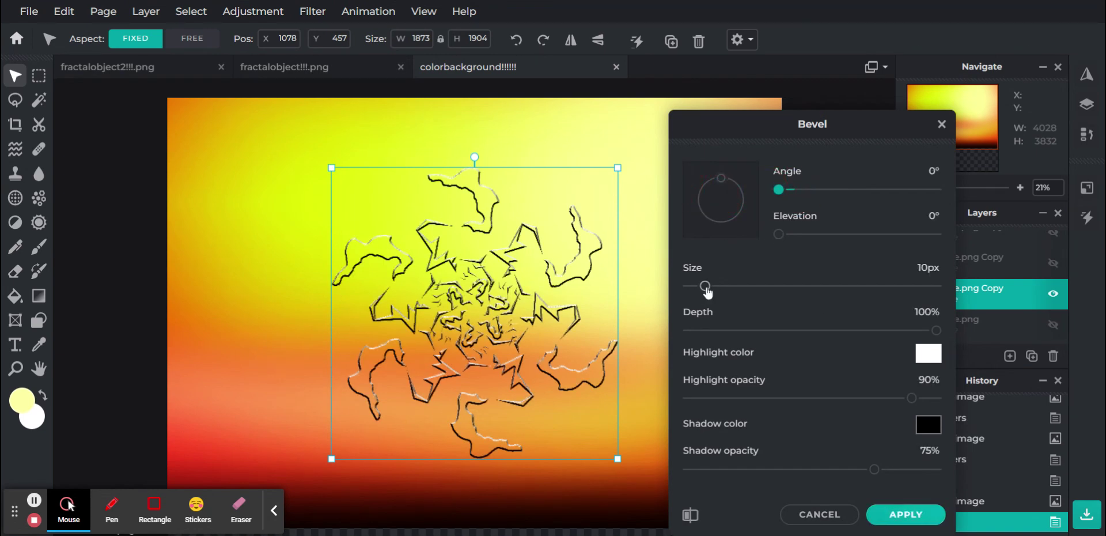
pyautogui.click(937, 330)
pyautogui.moveTo(938, 332)
pyautogui.mouseDown()
pyautogui.moveTo(716, 329)
pyautogui.moveTo(939, 330)
pyautogui.mouseUp()
pyautogui.moveTo(721, 178); pyautogui.dragTo(723, 234)
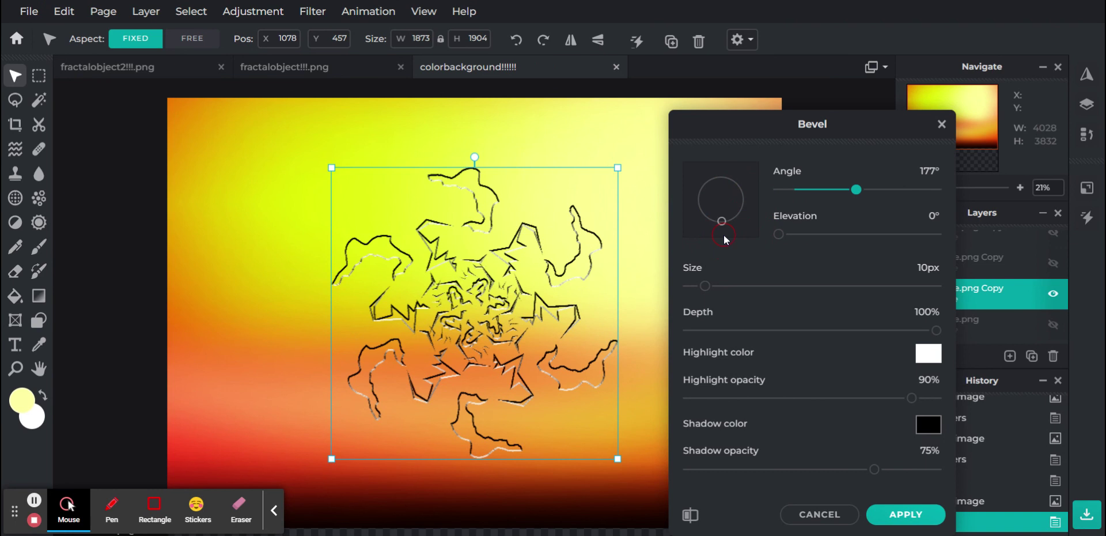
pyautogui.moveTo(744, 286); pyautogui.dragTo(1079, 292)
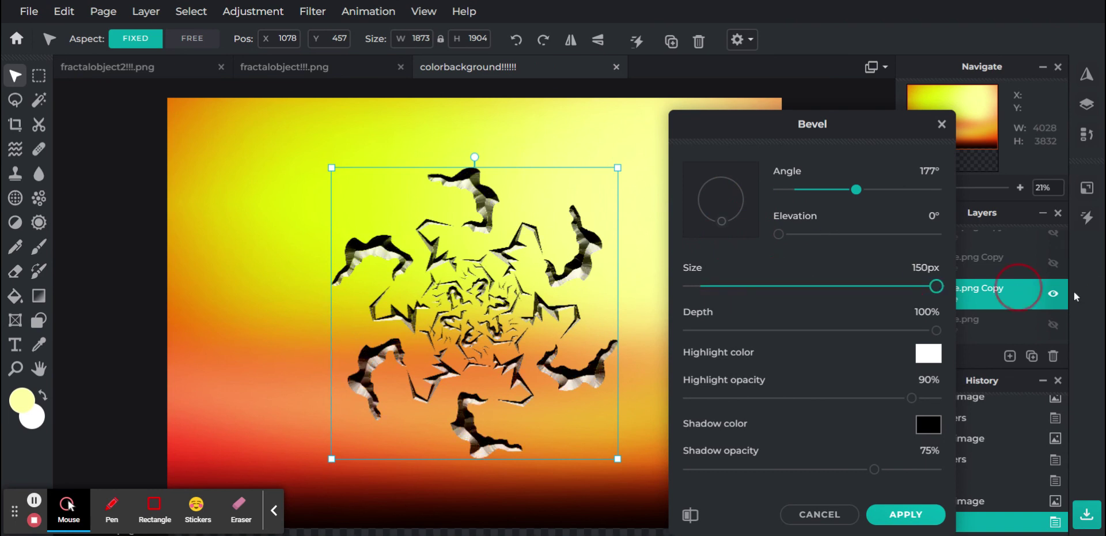
# - Set the bevel's highlight opacity to 100%, shadow opacity to 18%, depth to 14% and angle to 180°
pyautogui.moveTo(911, 397); pyautogui.dragTo(1013, 393)
pyautogui.moveTo(874, 469); pyautogui.dragTo(735, 474)
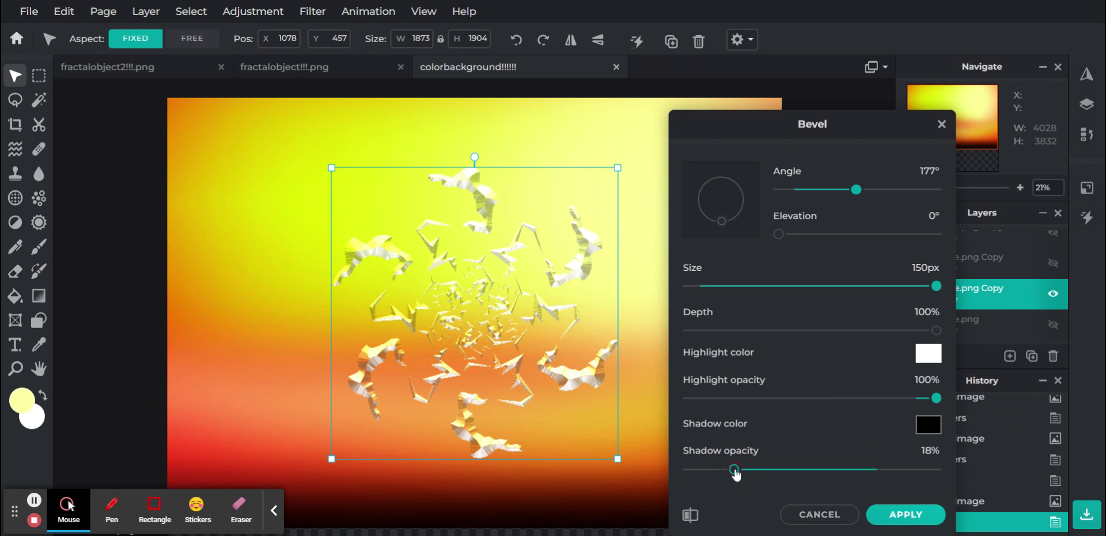
pyautogui.moveTo(937, 330); pyautogui.dragTo(724, 338)
pyautogui.moveTo(858, 196)
pyautogui.mouseDown()
pyautogui.moveTo(724, 208)
pyautogui.moveTo(859, 197)
pyautogui.mouseUp()
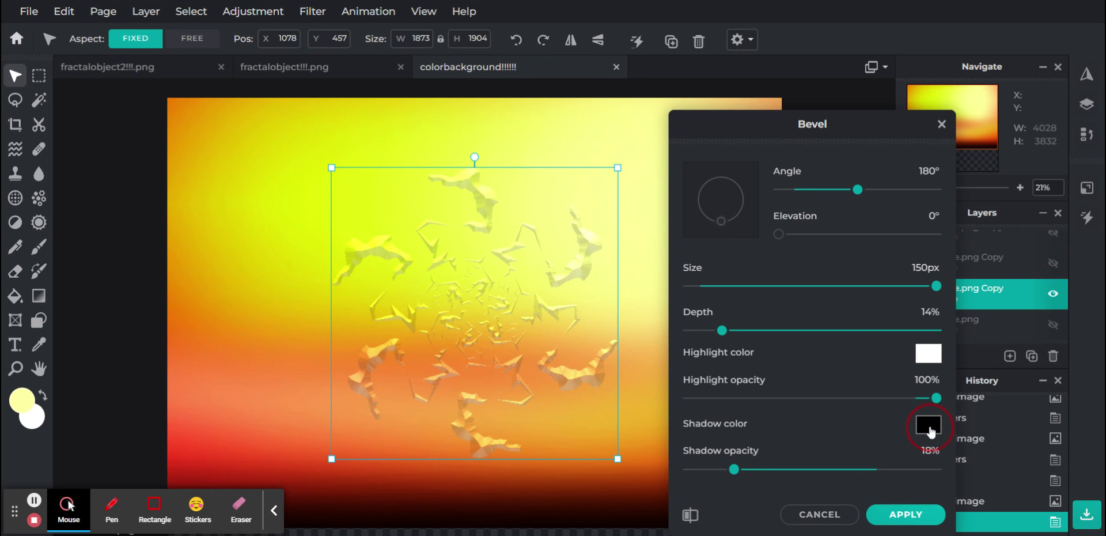
# - Change the bevel's shadow color to mid grey #828282
pyautogui.click(928, 427)
pyautogui.click(648, 339)
pyautogui.moveTo(648, 337); pyautogui.dragTo(647, 344)
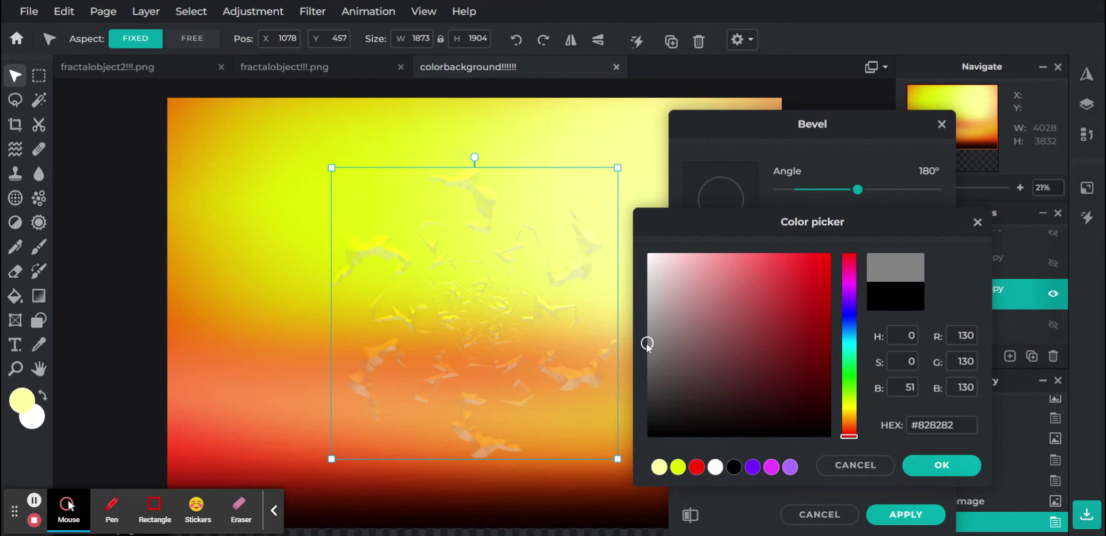
pyautogui.click(922, 471)
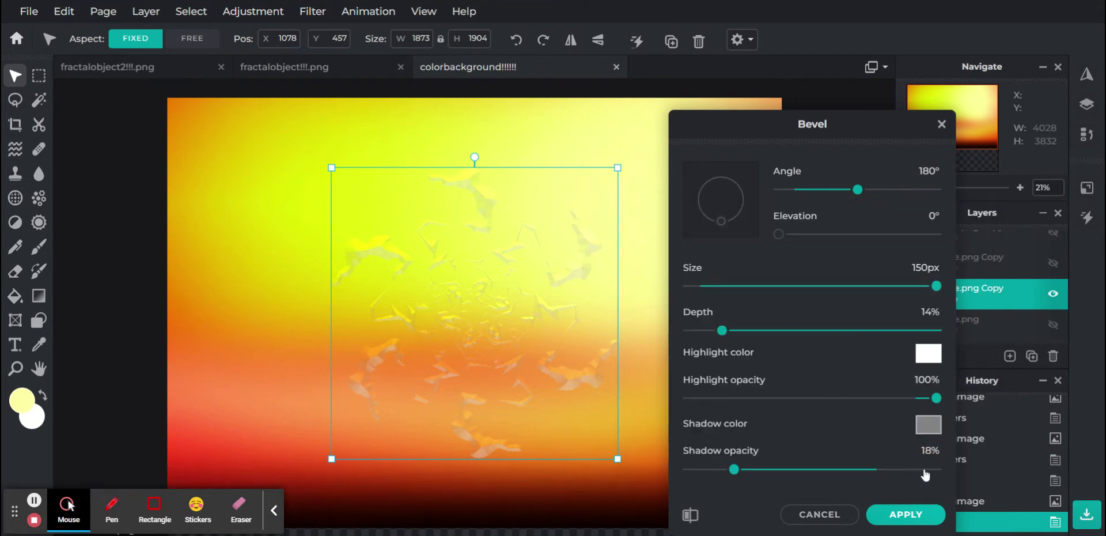
# - Set the bevel depth to 15% and the shadow opacity to 40%, and apply the Bevel to the fractal copy
pyautogui.moveTo(722, 330); pyautogui.dragTo(787, 335)
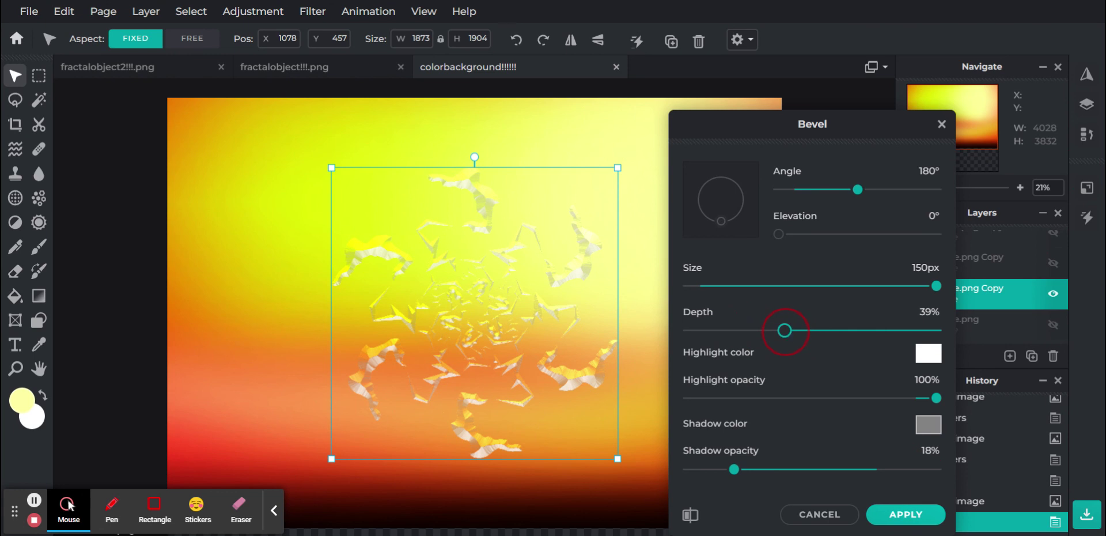
pyautogui.moveTo(785, 331); pyautogui.dragTo(968, 358)
pyautogui.moveTo(1041, 369); pyautogui.dragTo(729, 340)
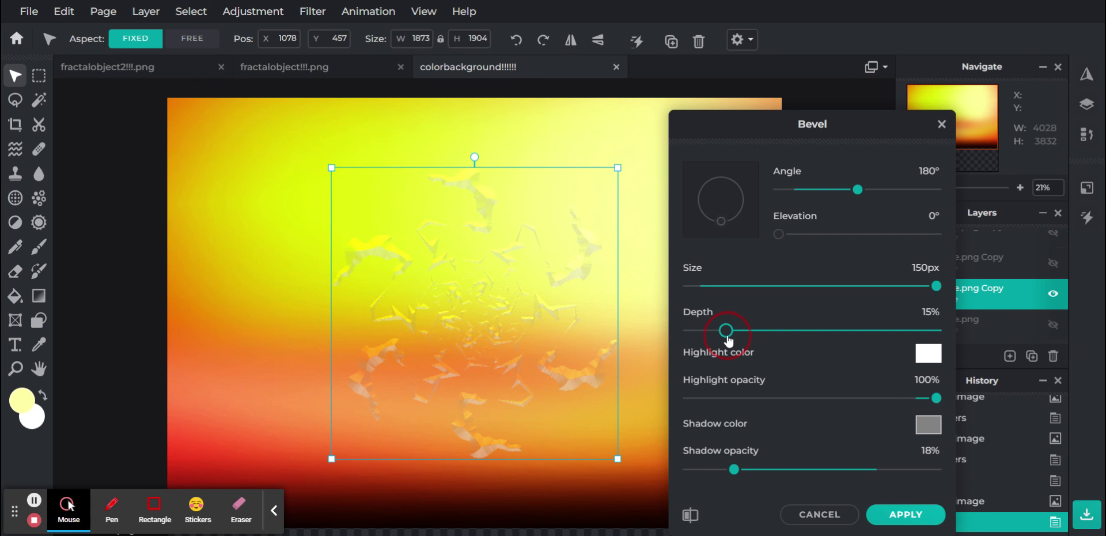
pyautogui.moveTo(938, 402); pyautogui.dragTo(1053, 437)
pyautogui.moveTo(733, 469); pyautogui.dragTo(798, 447)
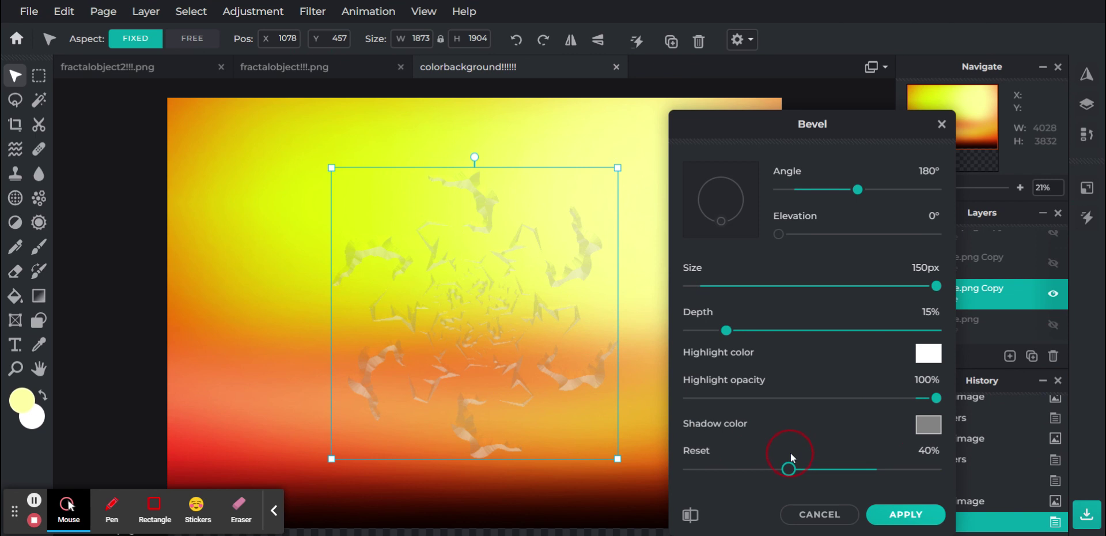
pyautogui.click(902, 514)
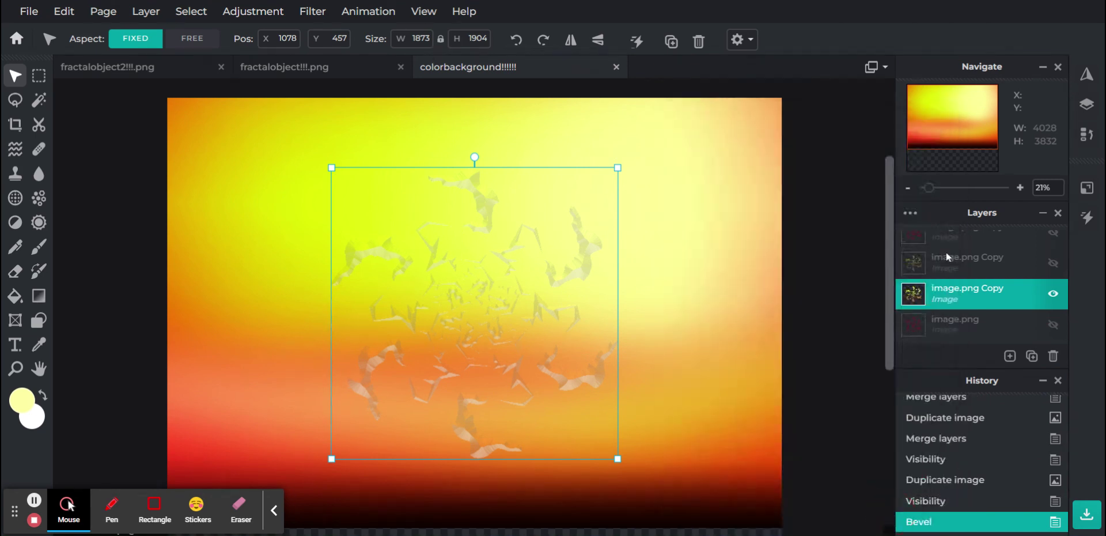
# - Select the hidden fractal copy above the beveled one and make it visible
pyautogui.click(965, 261)
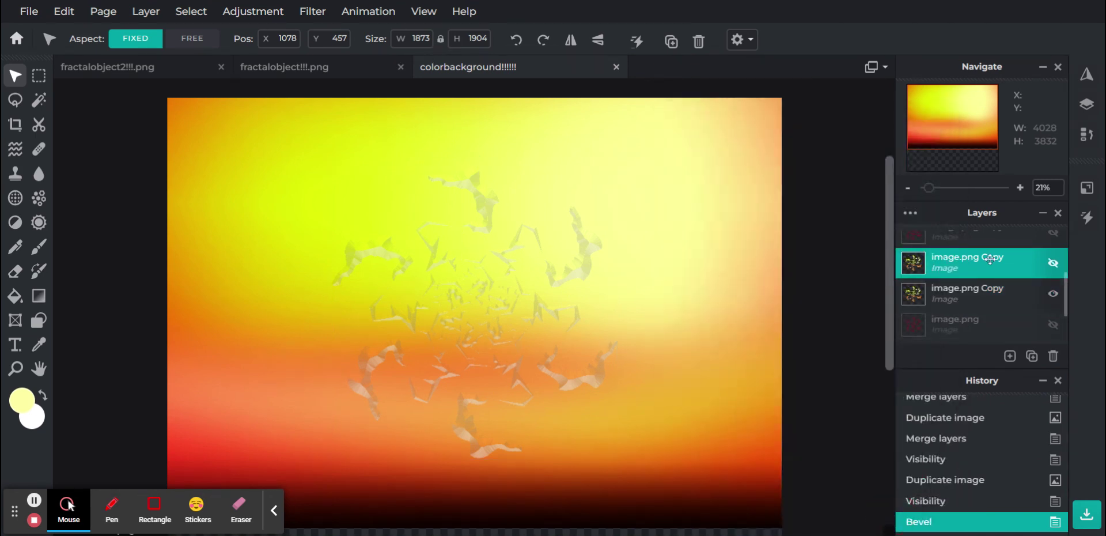
pyautogui.click(1053, 264)
pyautogui.click(311, 12)
pyautogui.click(346, 290)
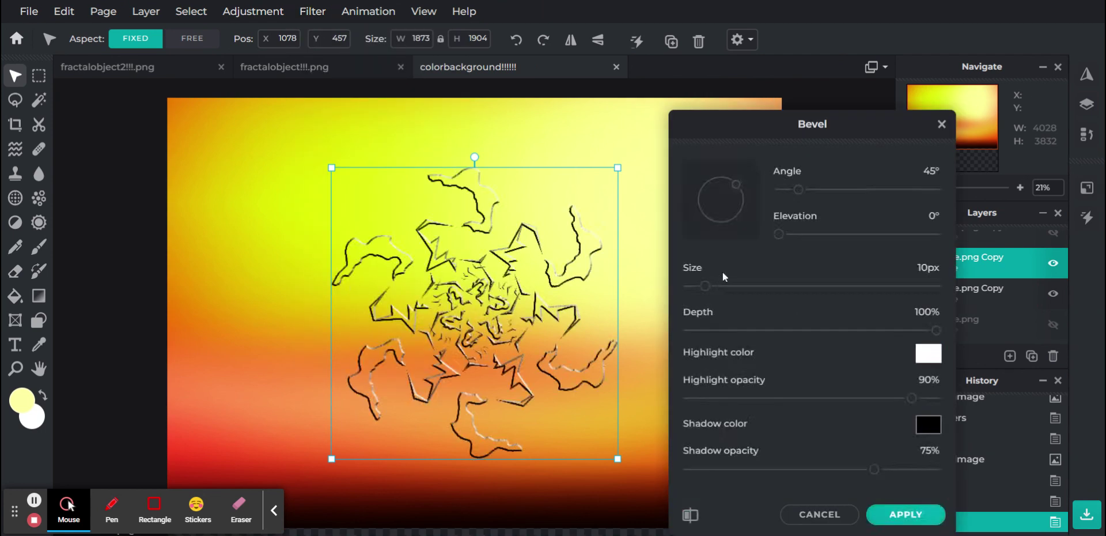
pyautogui.moveTo(800, 197); pyautogui.dragTo(668, 202)
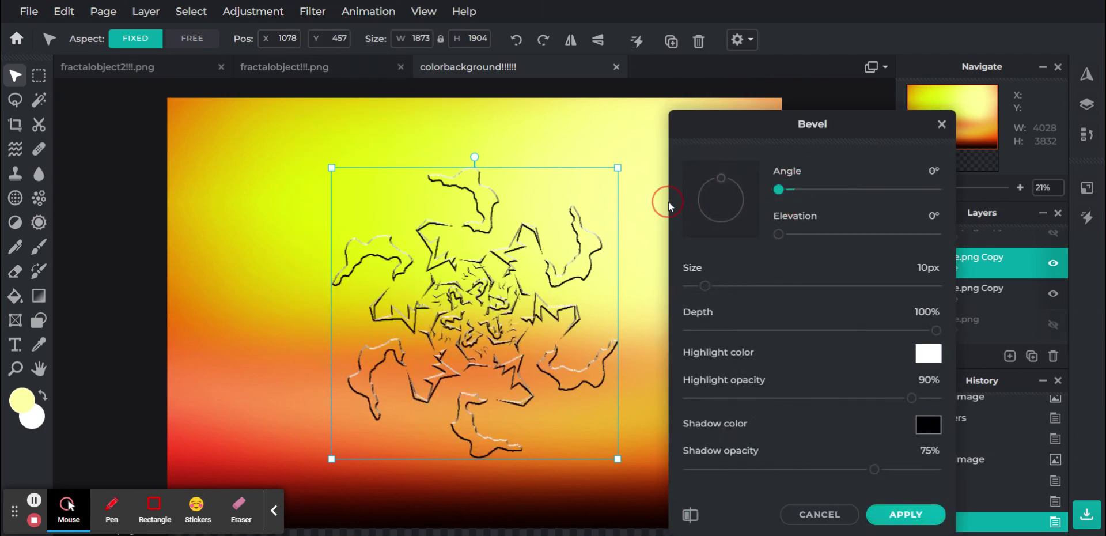
pyautogui.moveTo(748, 287); pyautogui.dragTo(936, 285)
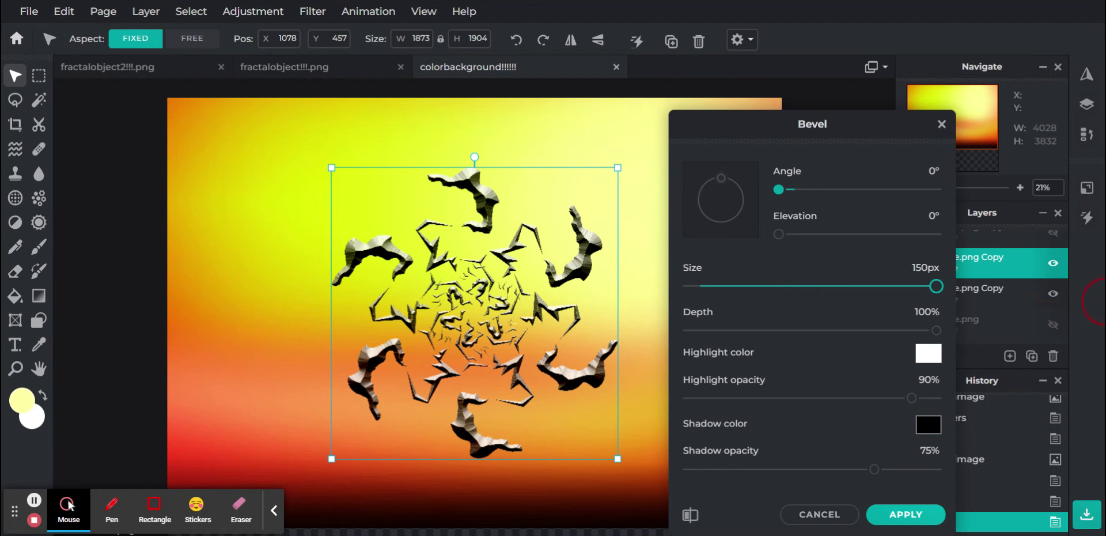
pyautogui.moveTo(913, 403); pyautogui.dragTo(1017, 390)
pyautogui.moveTo(872, 469); pyautogui.dragTo(808, 458)
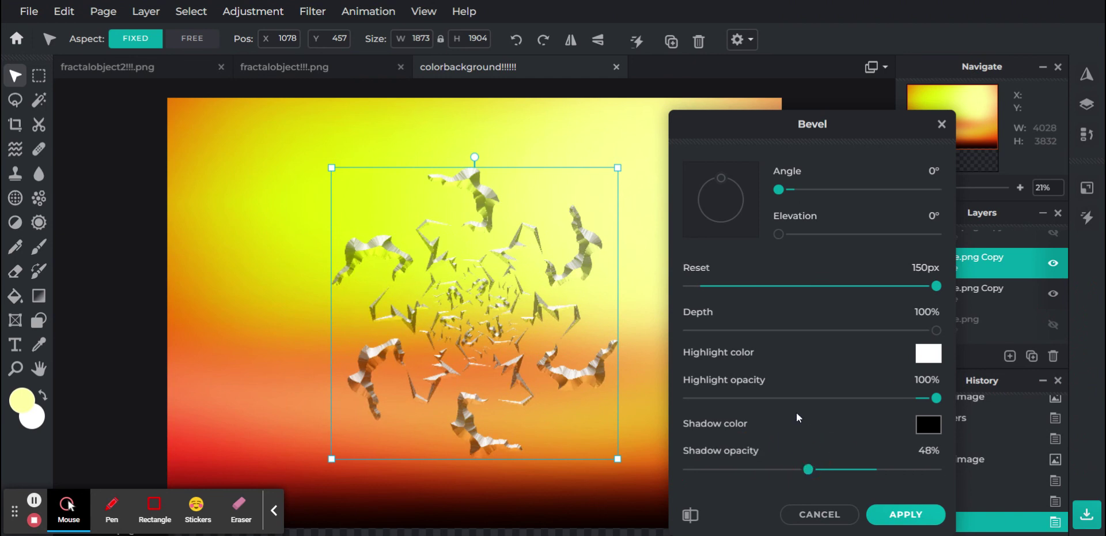
pyautogui.click(814, 513)
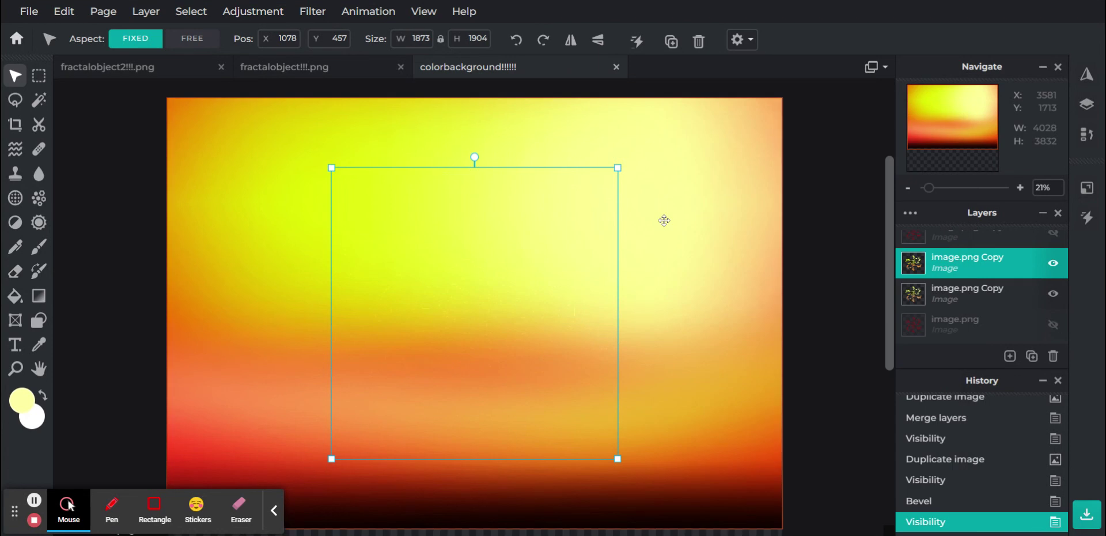
# - Duplicate the unbeveled fractal copy, hide the upper of the two, and keep the lower one visible and active
pyautogui.click(1031, 357)
pyautogui.click(966, 288)
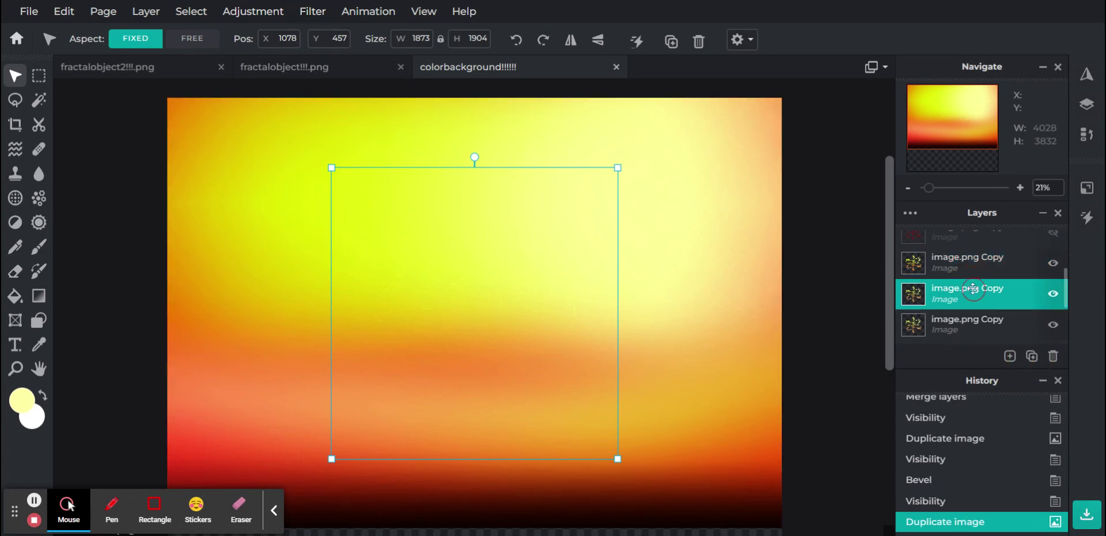
pyautogui.click(1054, 295)
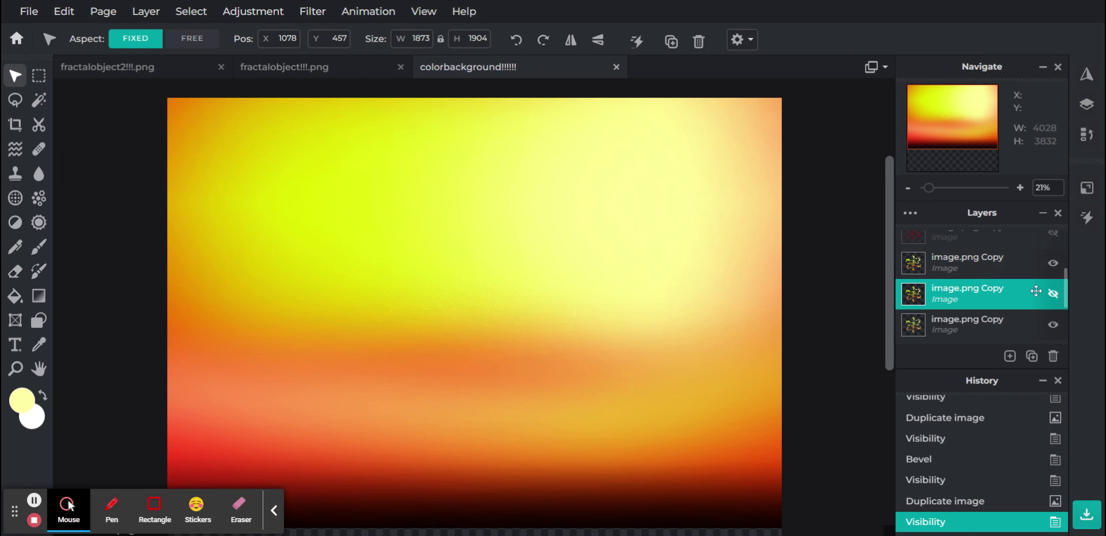
pyautogui.click(974, 500)
pyautogui.click(1053, 262)
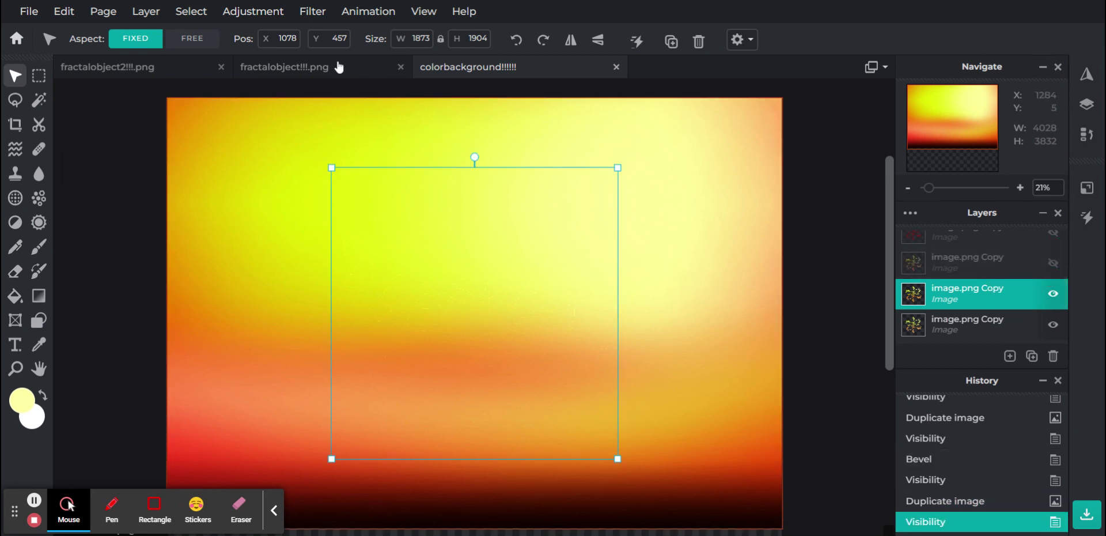
# - Turn the active fractal copy solid black with a Hue and saturation adjustment
pyautogui.click(312, 11)
pyautogui.moveTo(263, 13)
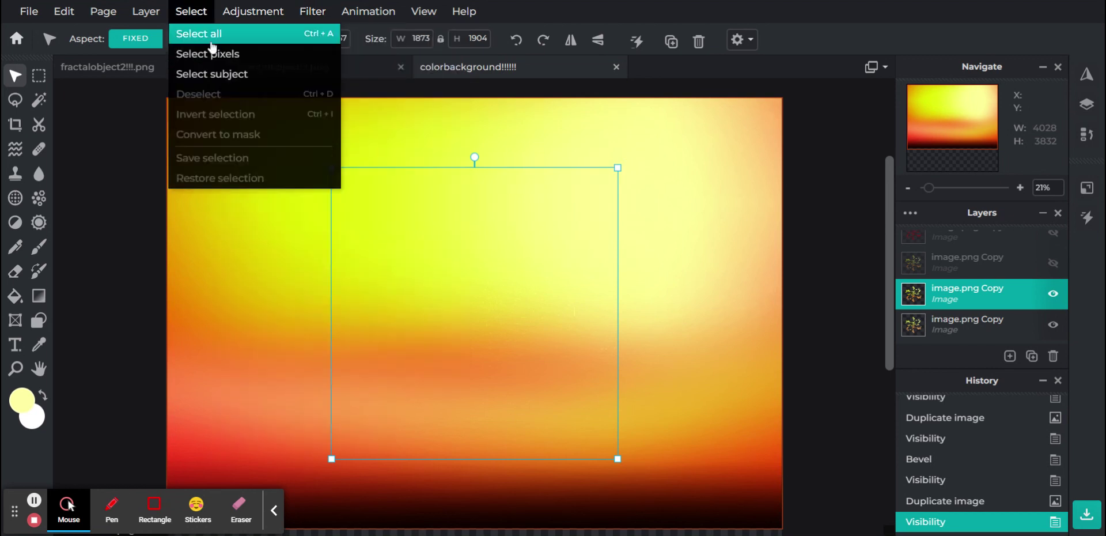
pyautogui.click(283, 138)
pyautogui.moveTo(813, 487); pyautogui.dragTo(589, 480)
pyautogui.moveTo(886, 286); pyautogui.dragTo(884, 170)
pyautogui.click(885, 443)
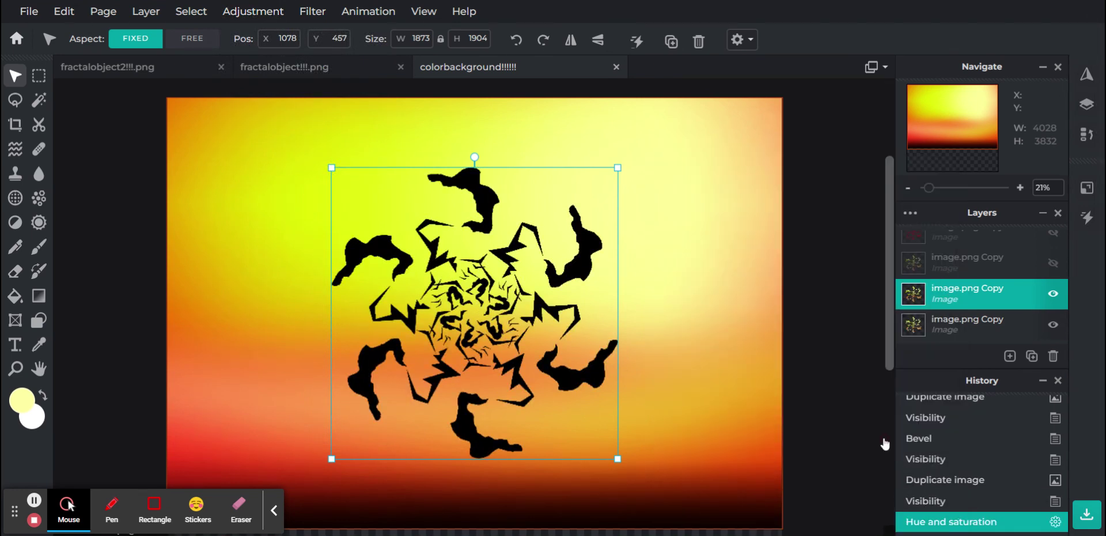
# - Apply a Bevel to the black fractal with angle 0°, size 150 px, depth 100%, highlight opacity 100% and shadow opacity 0%
pyautogui.click(312, 12)
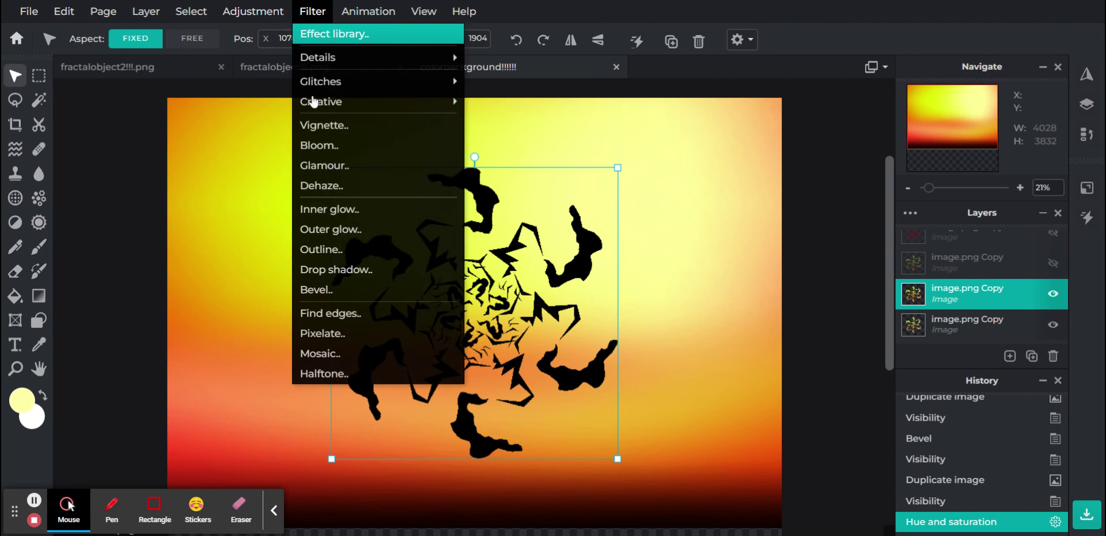
pyautogui.click(323, 289)
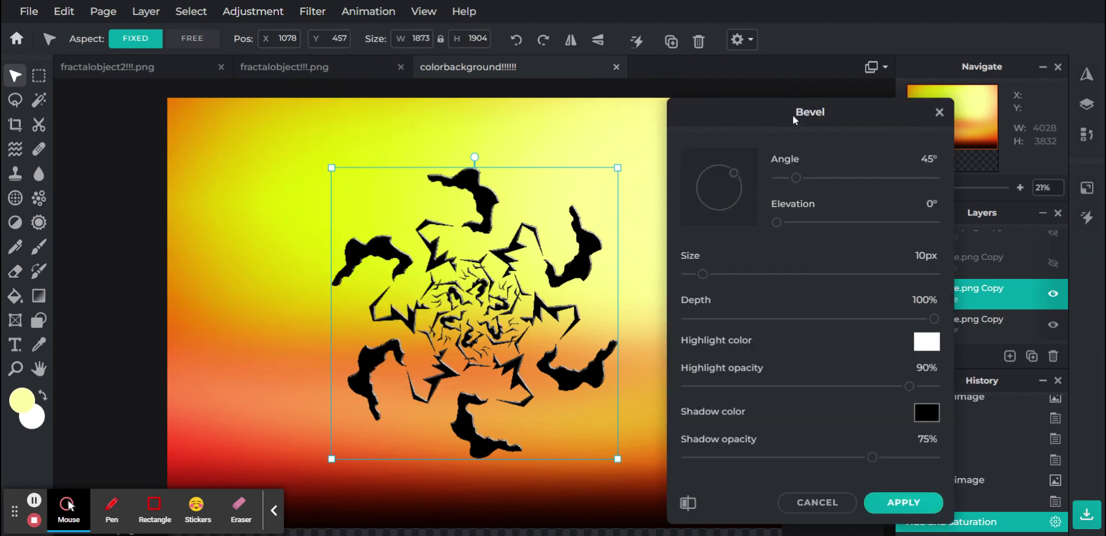
pyautogui.moveTo(796, 180); pyautogui.dragTo(696, 184)
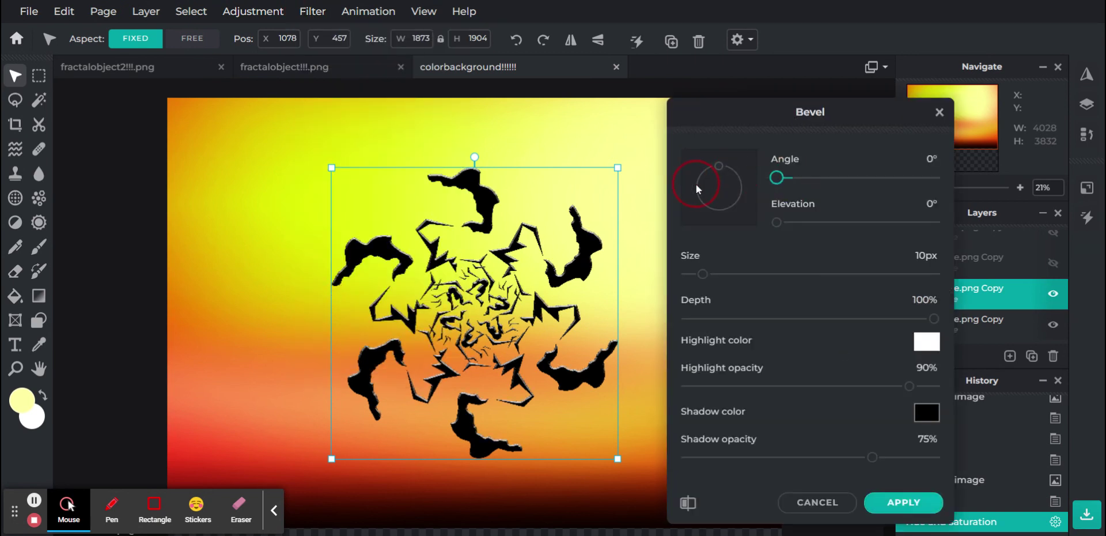
pyautogui.click(751, 274)
pyautogui.moveTo(753, 273); pyautogui.dragTo(1103, 288)
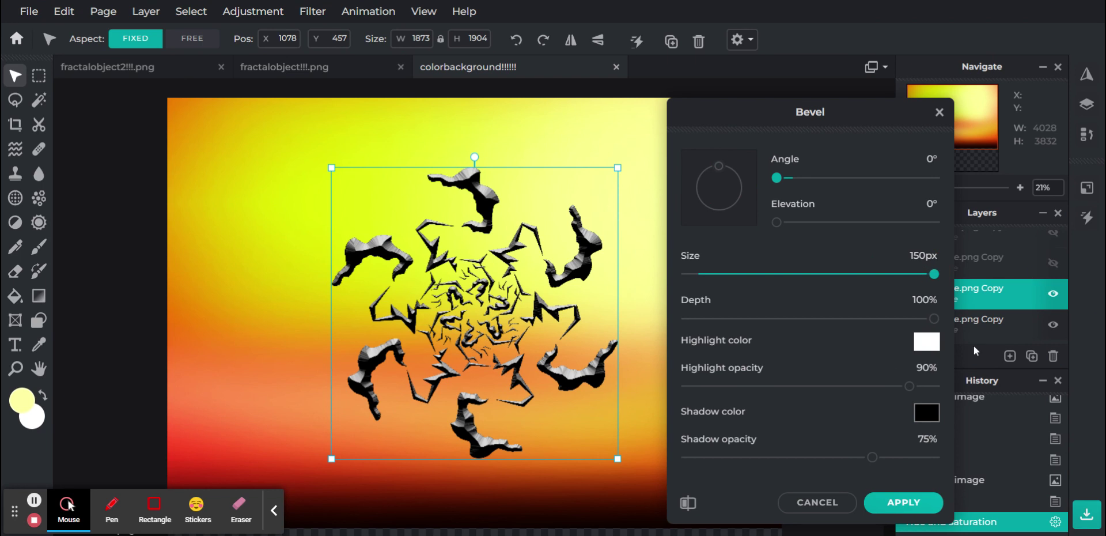
pyautogui.moveTo(910, 387); pyautogui.dragTo(1006, 390)
pyautogui.moveTo(873, 457); pyautogui.dragTo(553, 434)
pyautogui.click(888, 503)
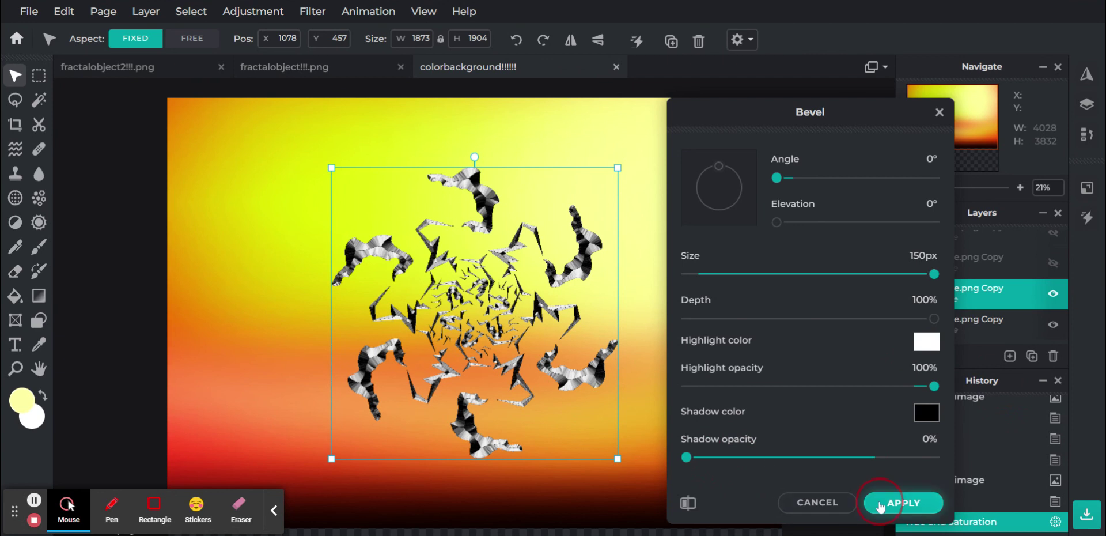
# - Try the Lighten blend mode on the beveled black fractal layer
pyautogui.click(959, 294)
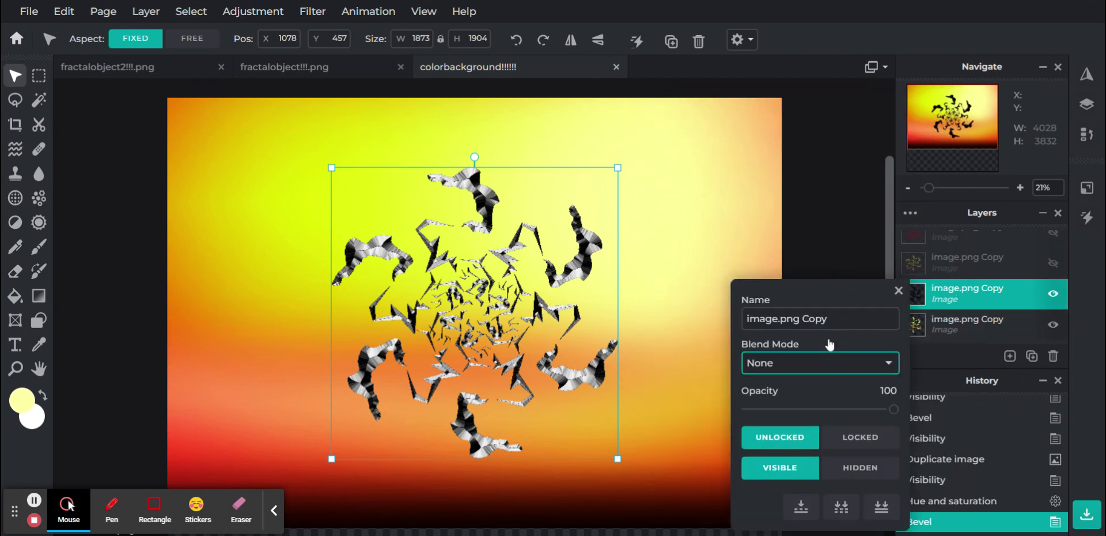
pyautogui.click(794, 201)
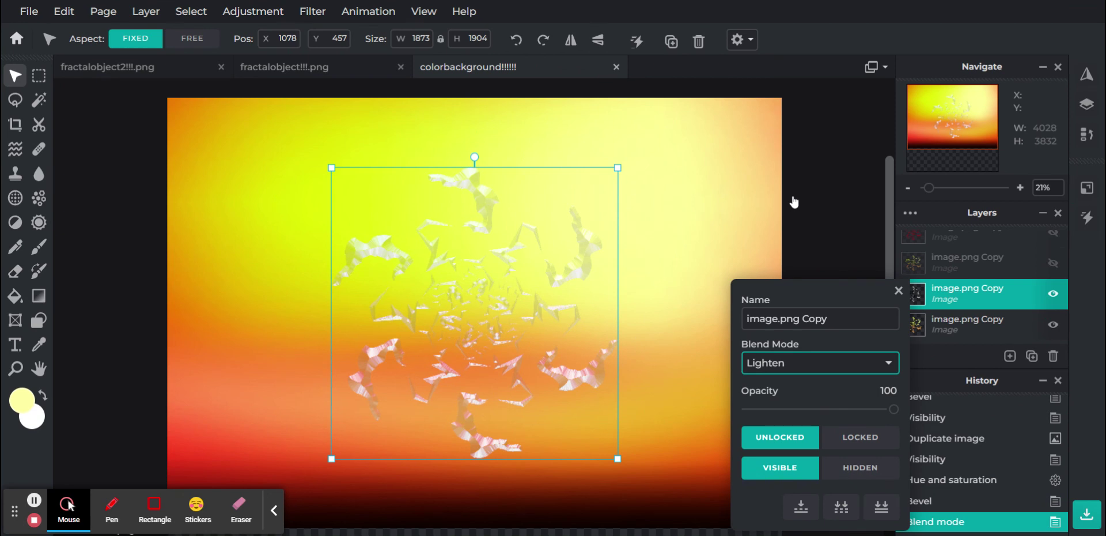
pyautogui.click(897, 290)
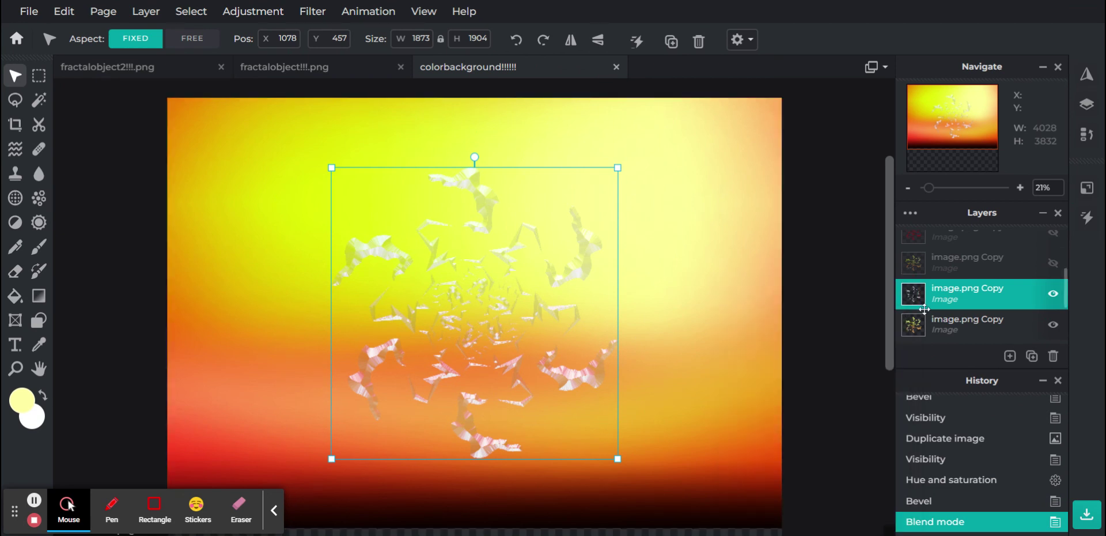
# - Set the beveled black fractal layer's blend mode to Overlay
pyautogui.scroll(-2, 924, 309)
pyautogui.scroll(1, 924, 309)
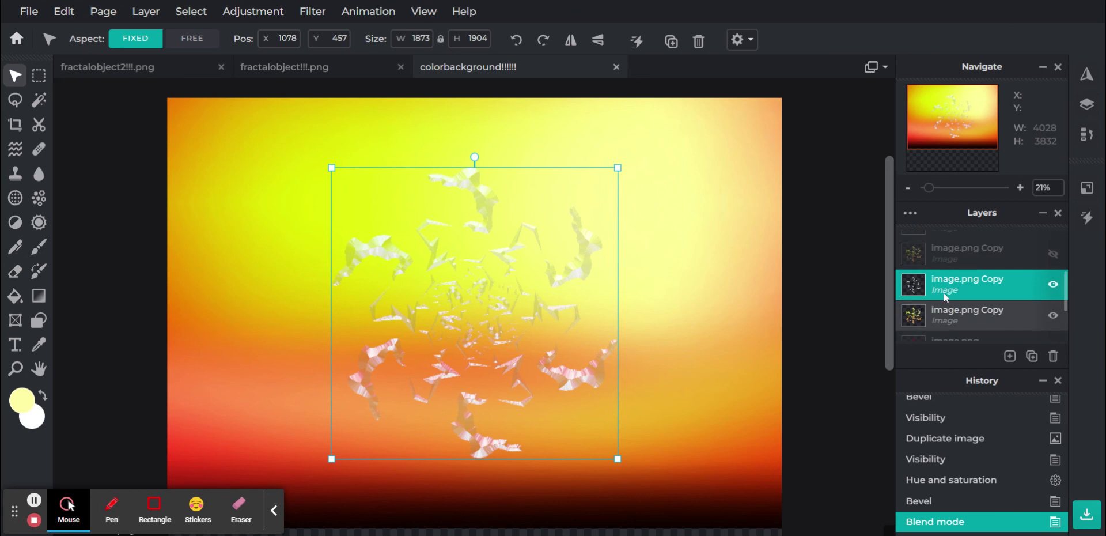
pyautogui.click(991, 289)
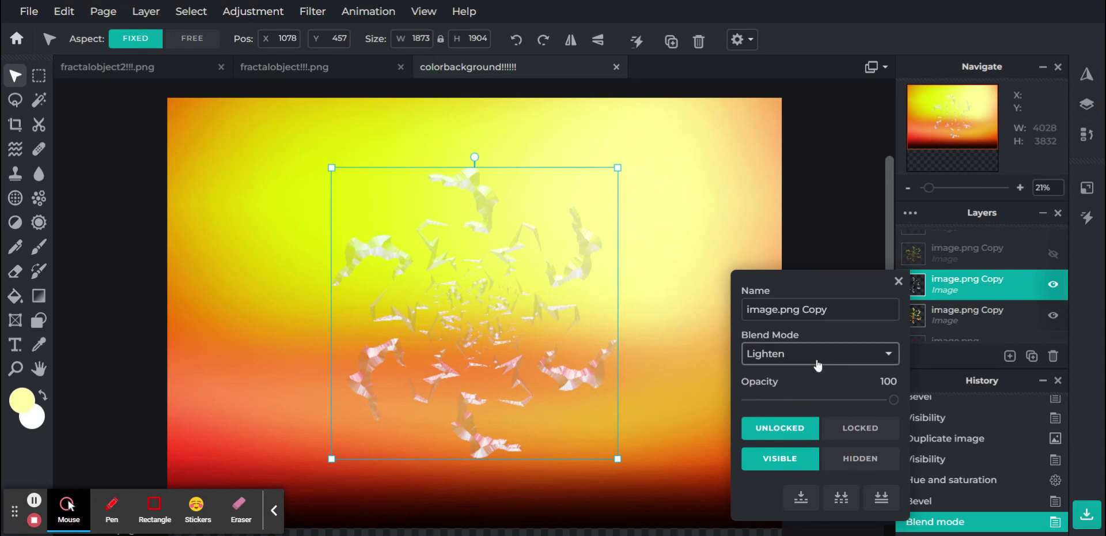
pyautogui.click(826, 333)
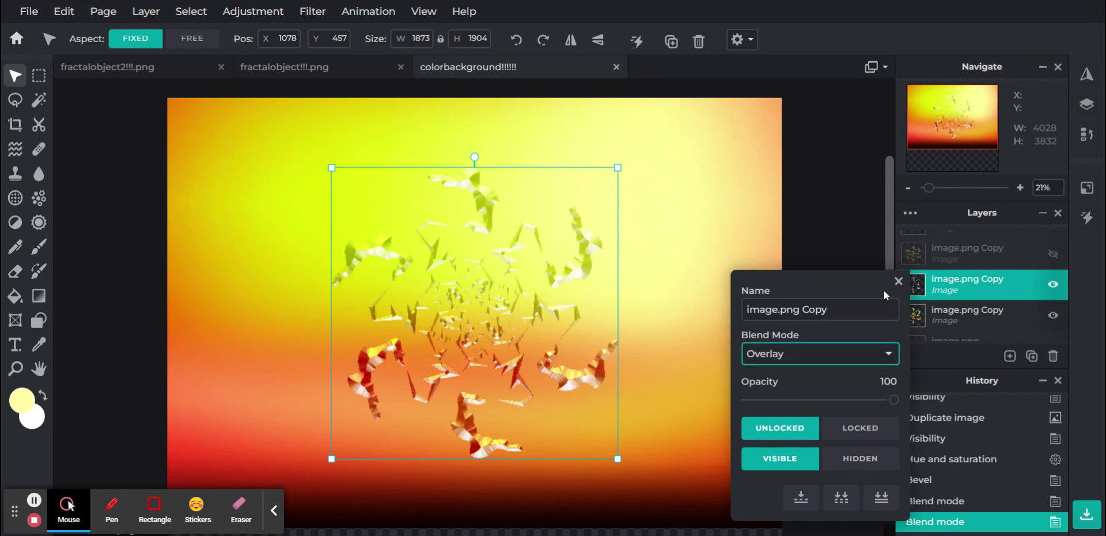
pyautogui.click(899, 281)
pyautogui.click(991, 323)
pyautogui.click(991, 323)
pyautogui.moveTo(893, 412); pyautogui.dragTo(1018, 413)
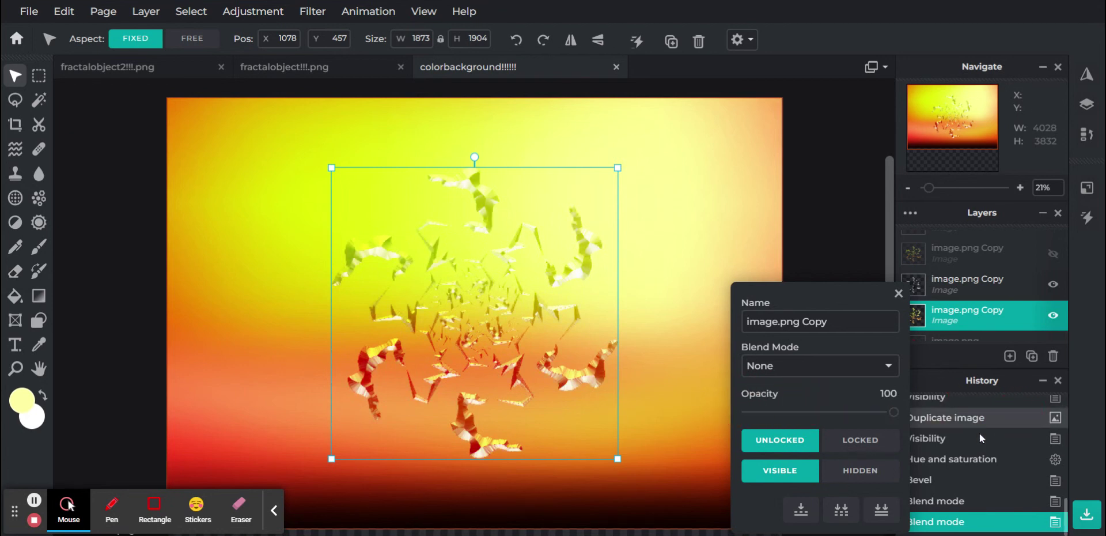
pyautogui.click(898, 294)
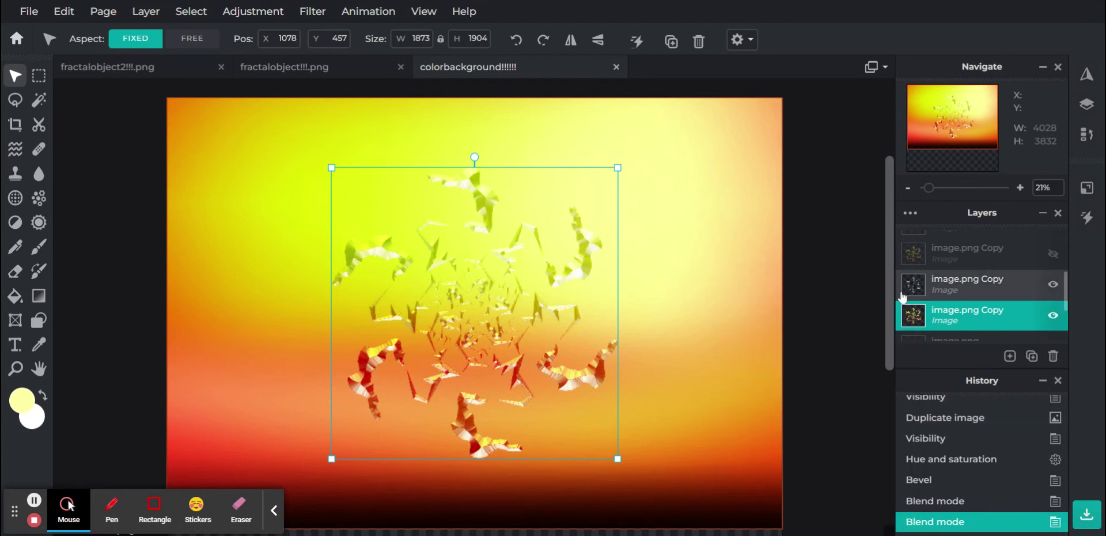
# - Select the hidden fractal copy directly above the black beveled layer and make it visible
pyautogui.click(971, 264)
pyautogui.click(1053, 255)
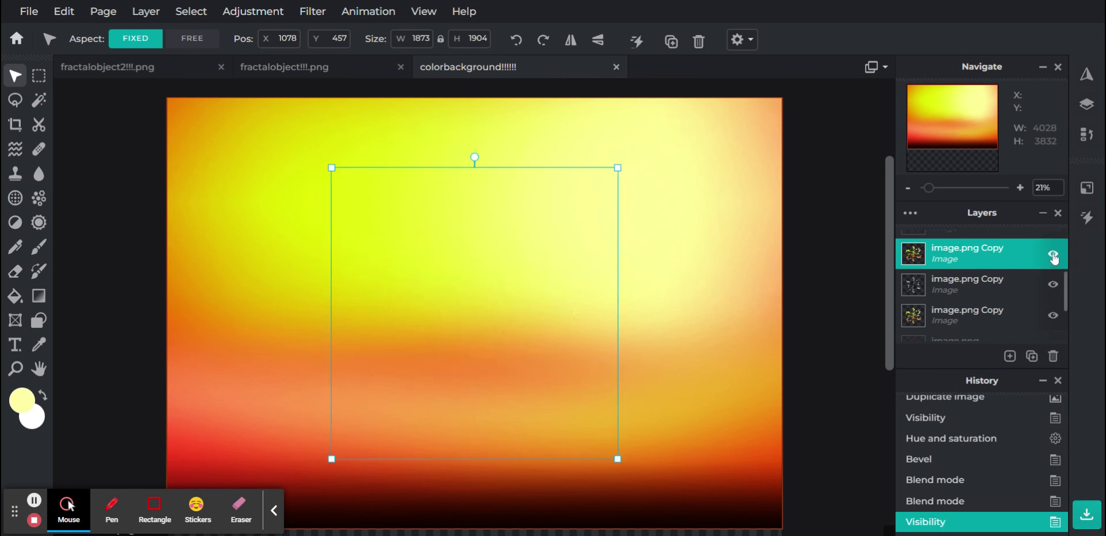
pyautogui.click(974, 253)
pyautogui.click(898, 250)
pyautogui.click(313, 11)
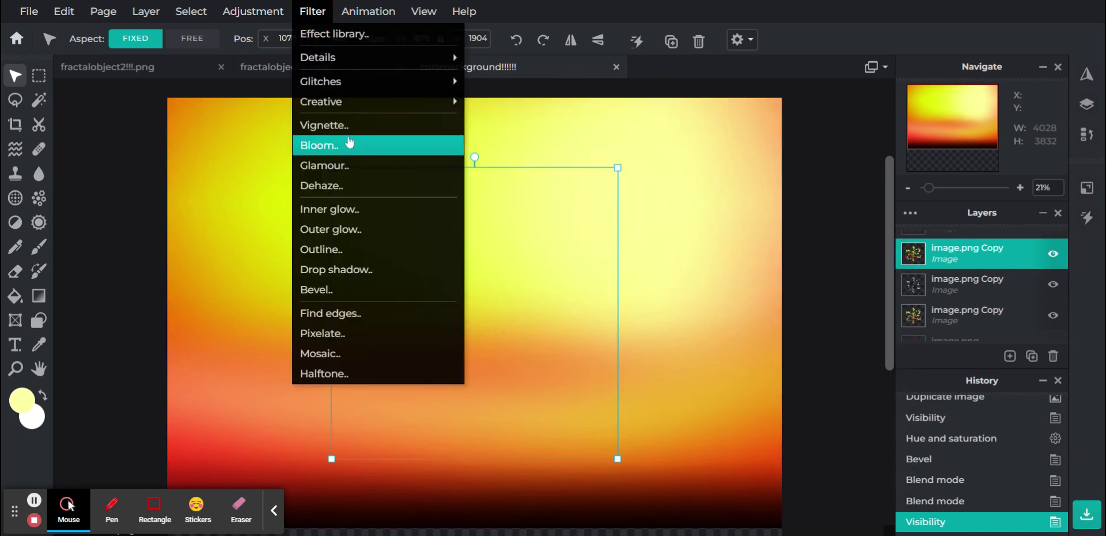
pyautogui.click(343, 289)
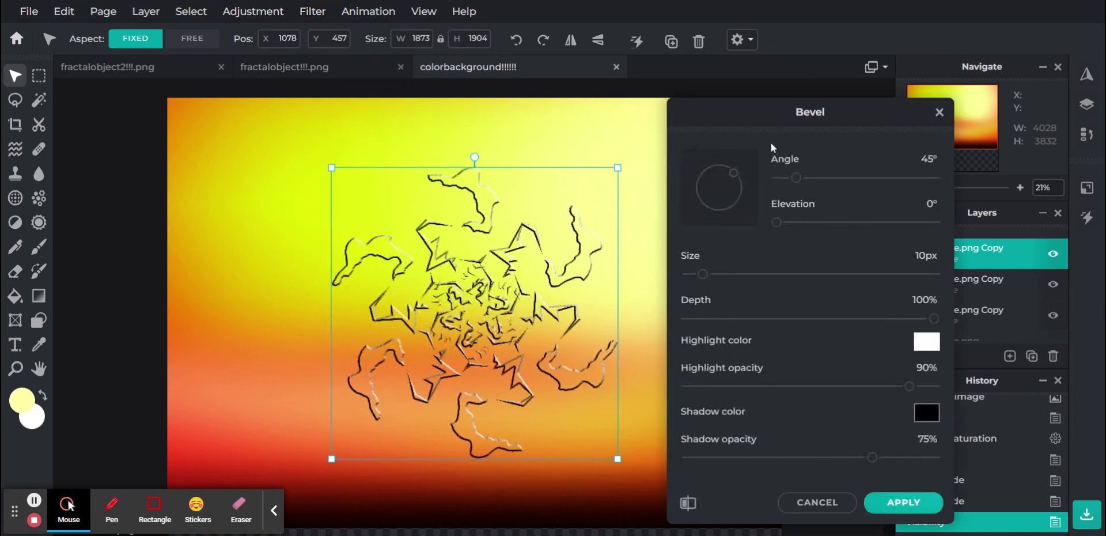
pyautogui.moveTo(795, 178); pyautogui.dragTo(657, 185)
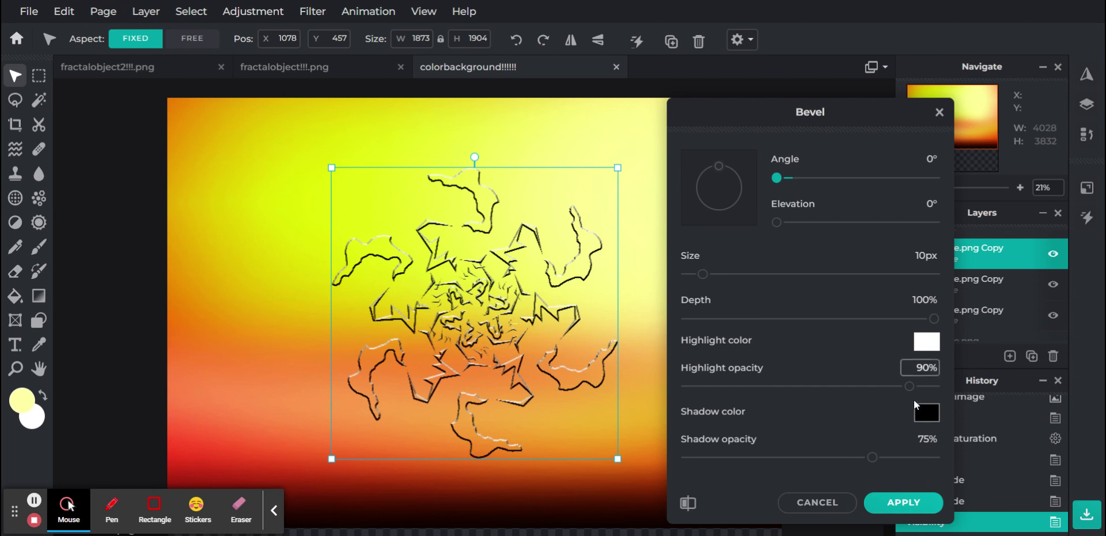
pyautogui.moveTo(909, 388); pyautogui.dragTo(935, 387)
pyautogui.moveTo(872, 458); pyautogui.dragTo(515, 441)
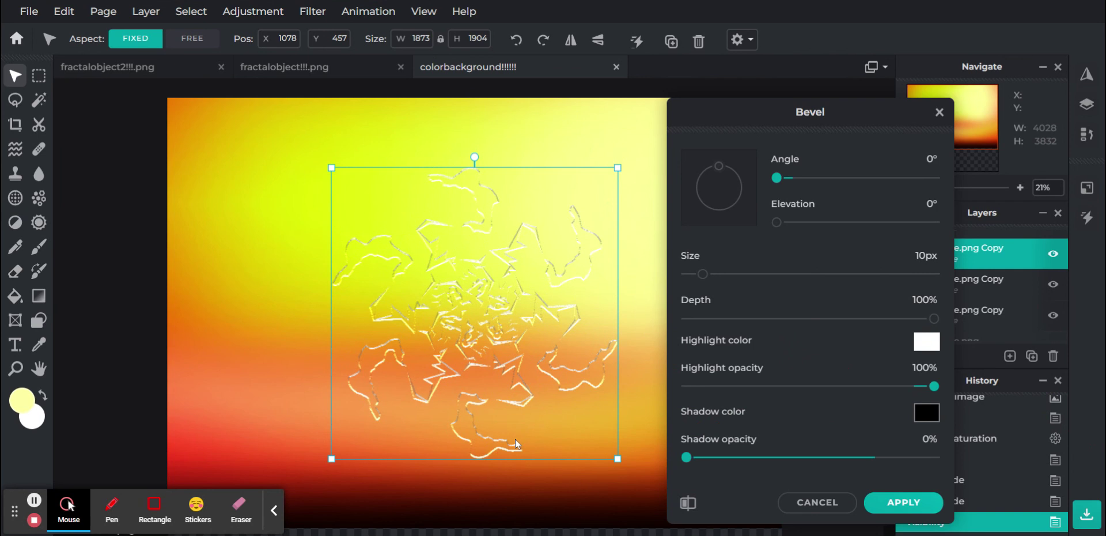
pyautogui.moveTo(700, 275)
pyautogui.mouseDown()
pyautogui.moveTo(634, 277)
pyautogui.moveTo(697, 286)
pyautogui.mouseUp()
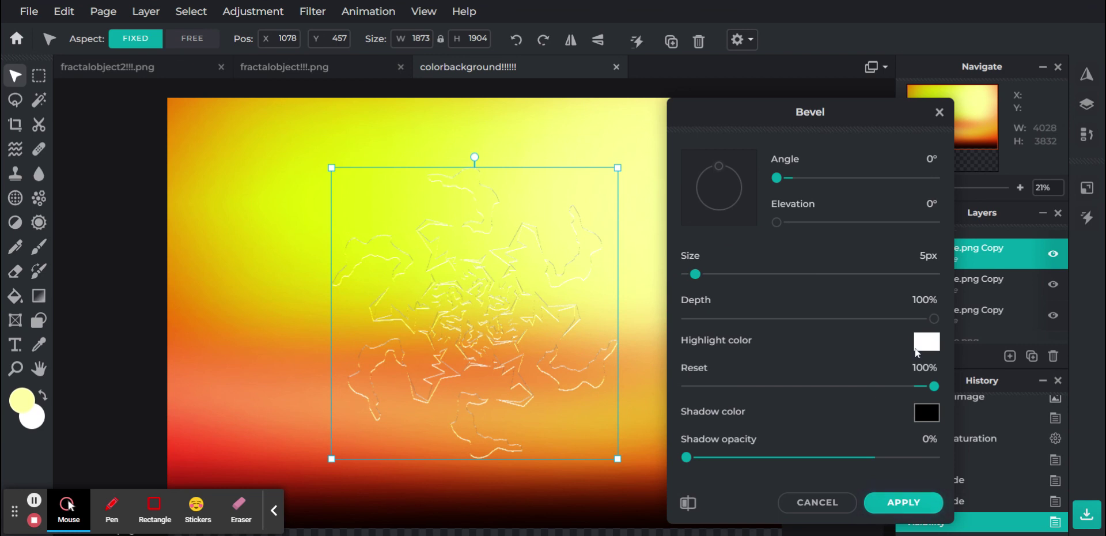
pyautogui.moveTo(934, 319); pyautogui.dragTo(727, 316)
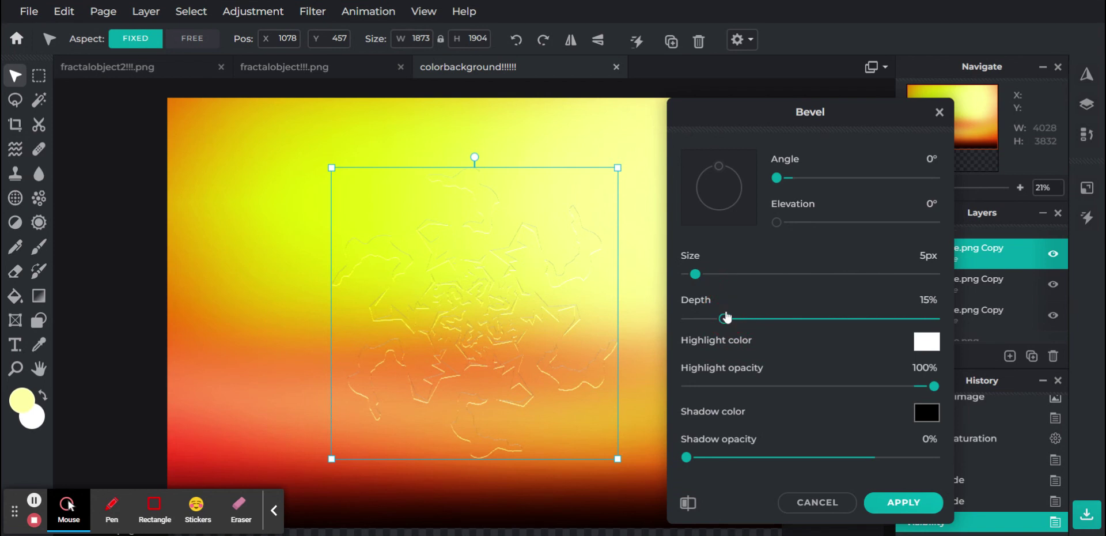
pyautogui.click(815, 502)
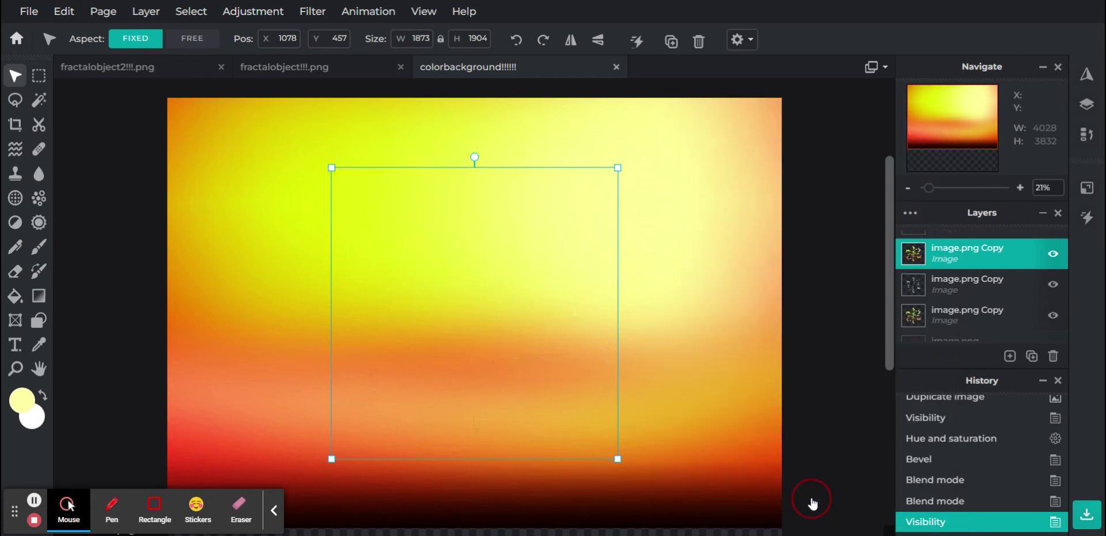
# - Duplicate the active fractal copy, hide the upper duplicate and keep the lower one selected
pyautogui.click(1033, 358)
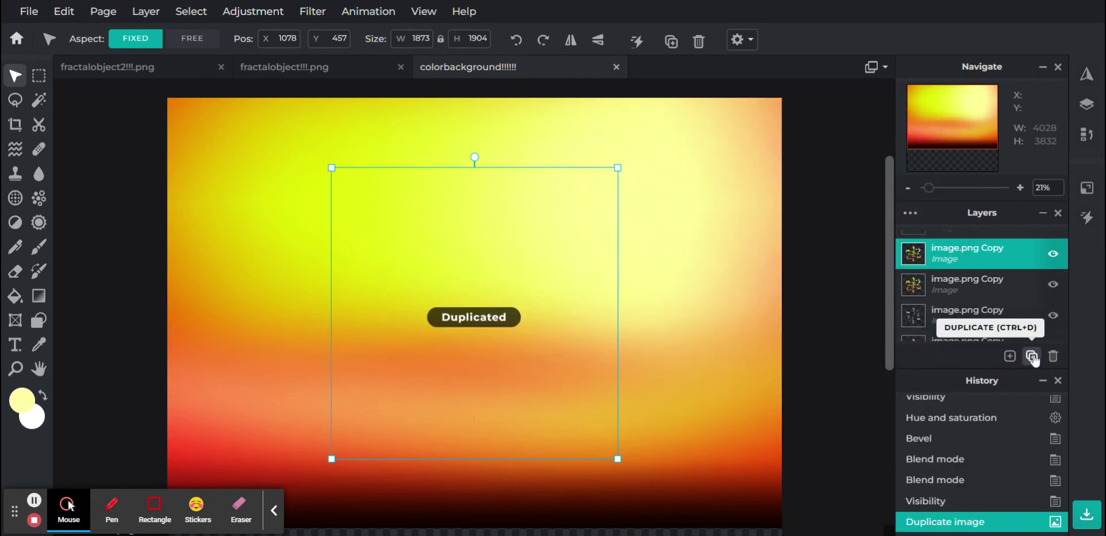
pyautogui.click(953, 279)
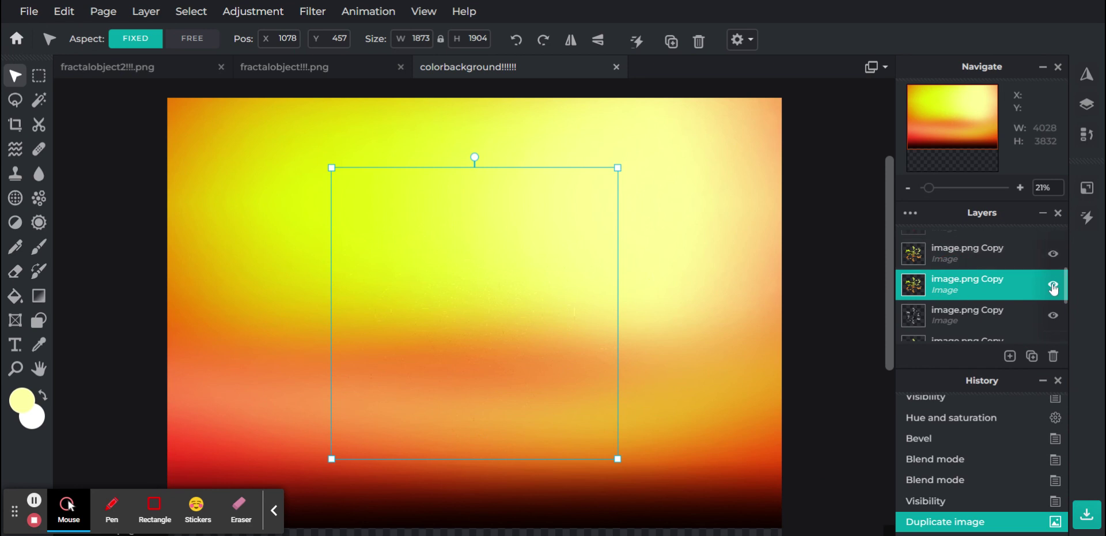
pyautogui.click(1052, 254)
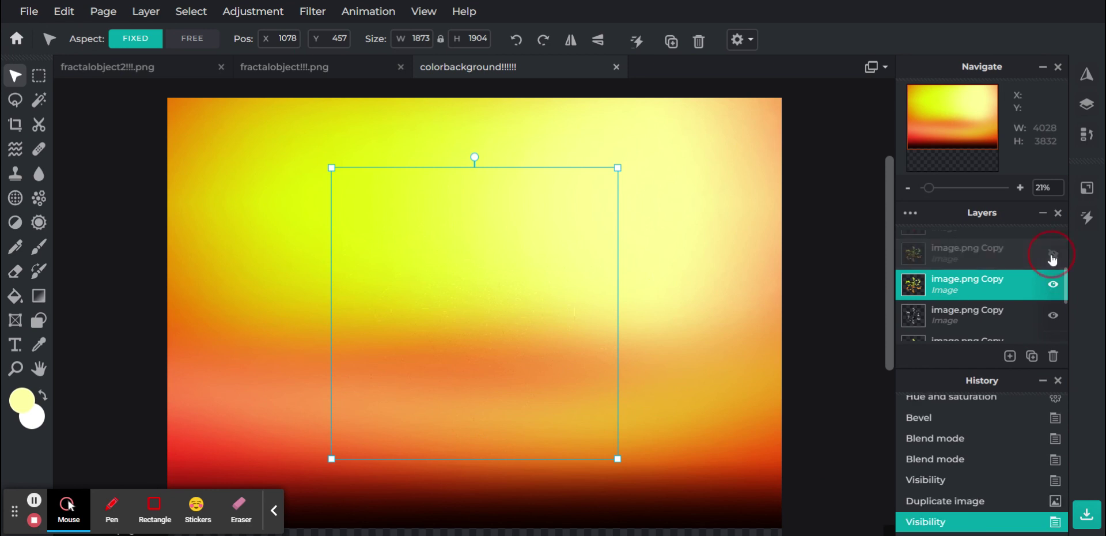
# - Apply a Bevel to the selected fractal copy with angle 180°, size 150 px, depth 25%, highlight opacity 100% and shadow opacity 0%
pyautogui.click(312, 11)
pyautogui.moveTo(348, 78)
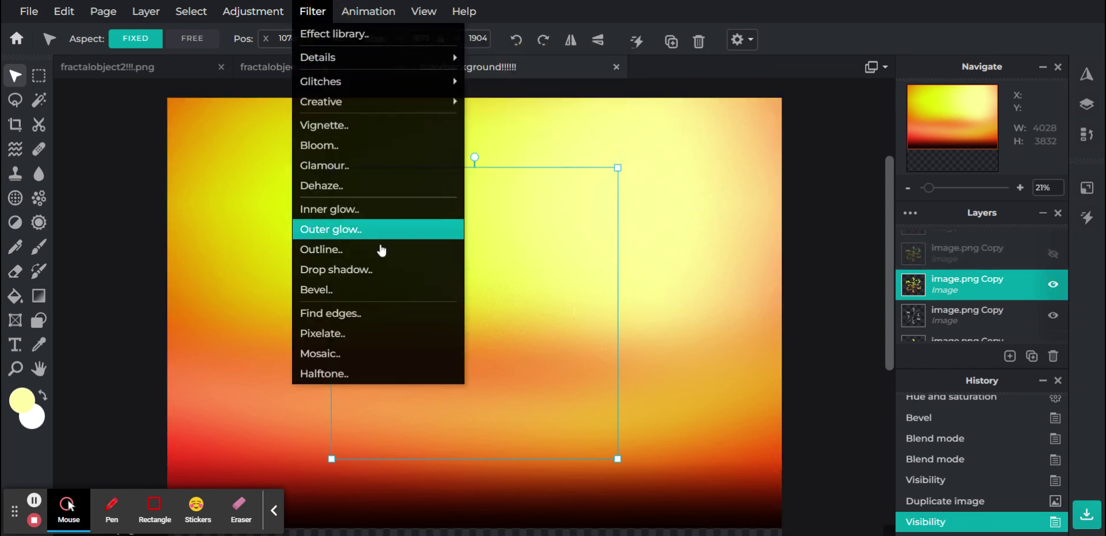
pyautogui.click(367, 289)
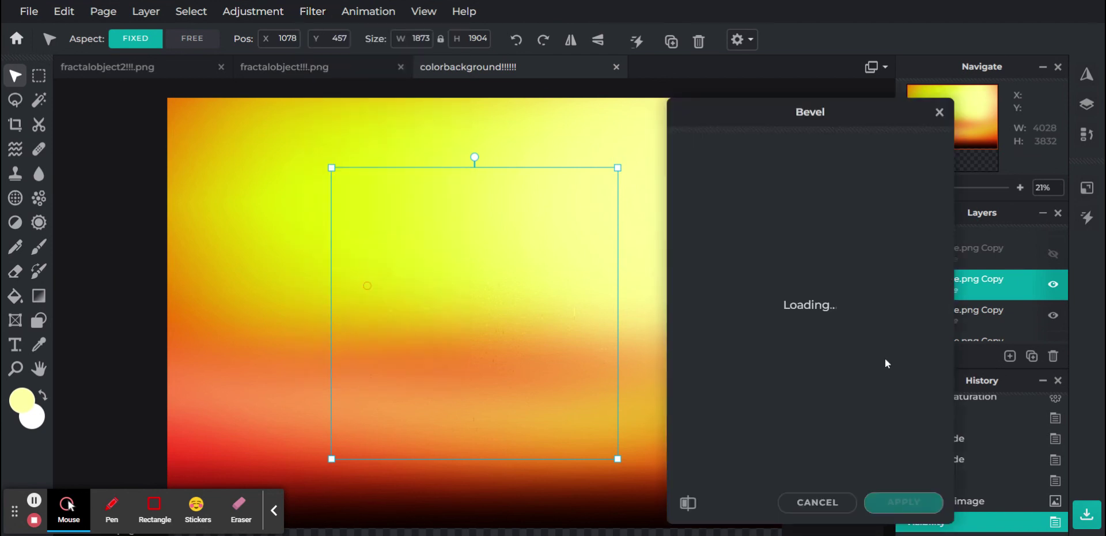
pyautogui.moveTo(797, 179); pyautogui.dragTo(673, 195)
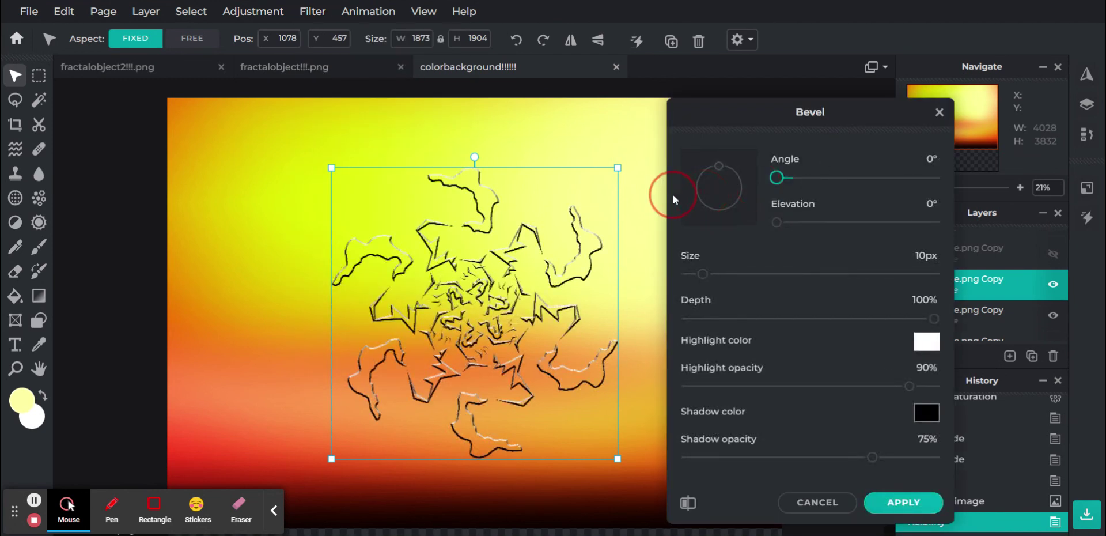
pyautogui.moveTo(743, 272); pyautogui.dragTo(995, 347)
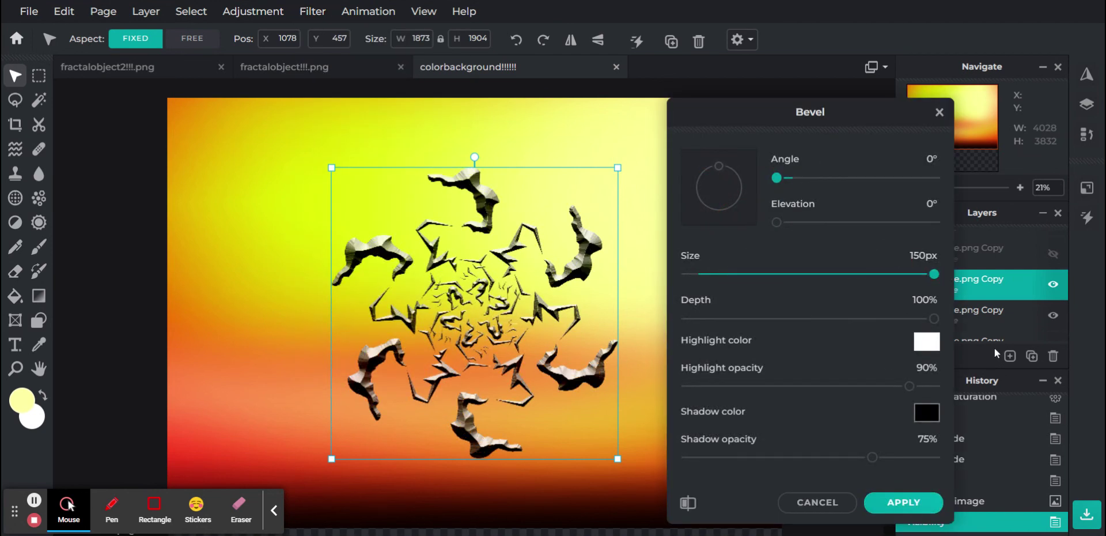
pyautogui.moveTo(909, 386); pyautogui.dragTo(1000, 379)
pyautogui.moveTo(872, 458); pyautogui.dragTo(648, 459)
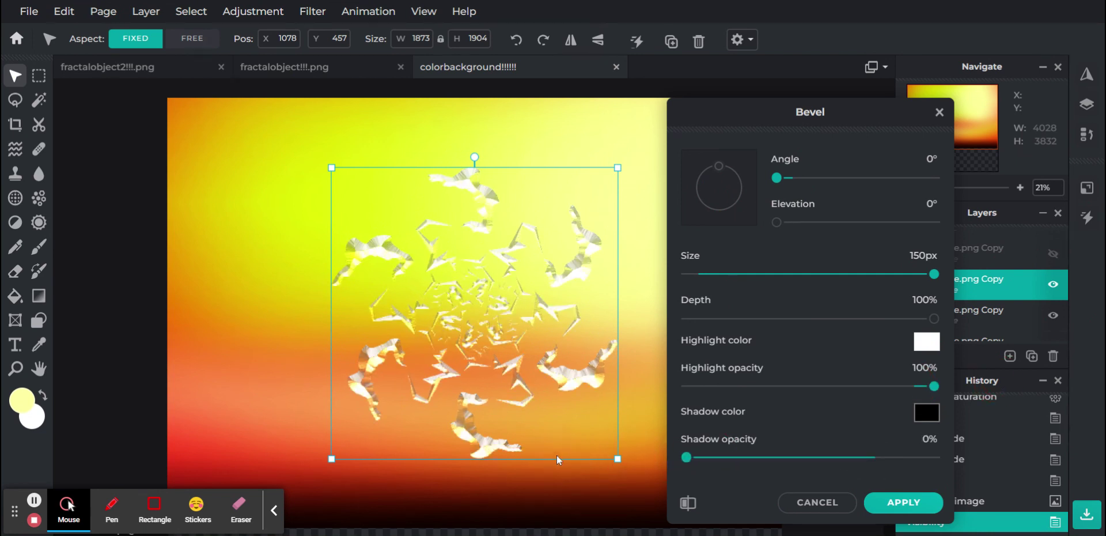
pyautogui.click(934, 318)
pyautogui.moveTo(932, 323); pyautogui.dragTo(748, 318)
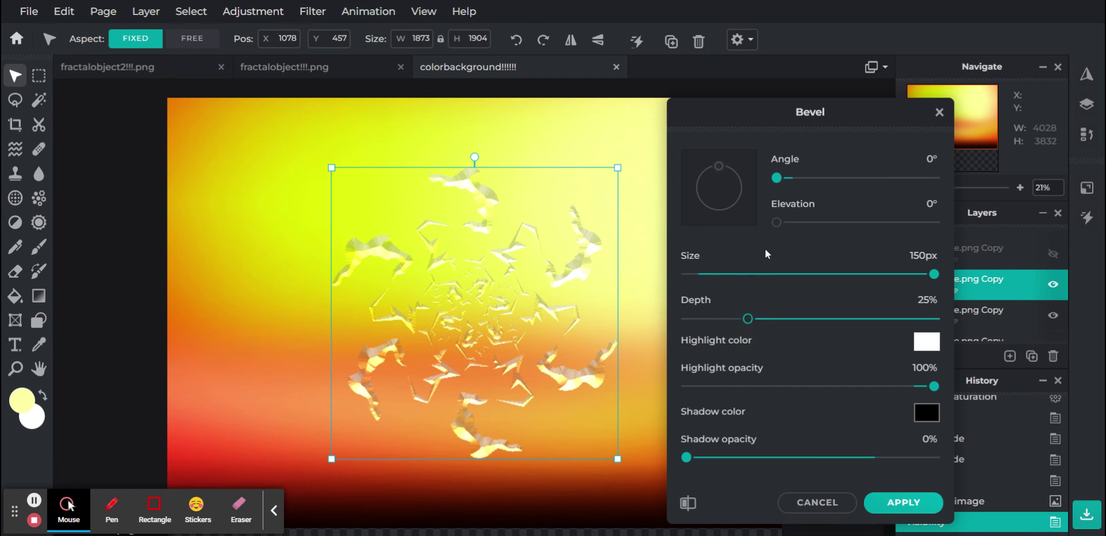
pyautogui.moveTo(777, 178); pyautogui.dragTo(856, 180)
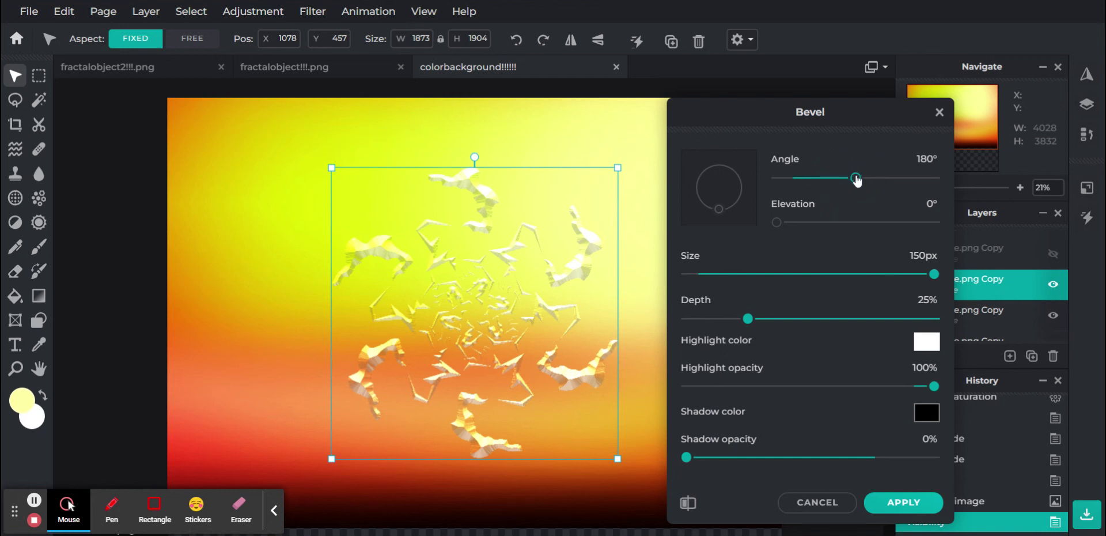
pyautogui.click(898, 501)
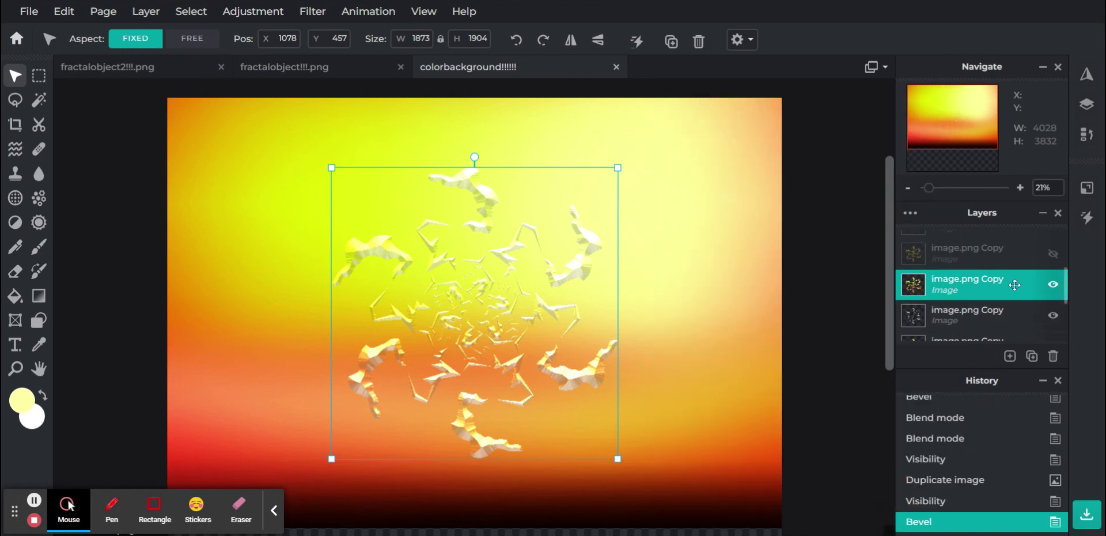
# - Try the Overlay, Darken and Lighten blend modes on the newly beveled fractal copy, and revert to the Bevel state
pyautogui.scroll(-2, 964, 291)
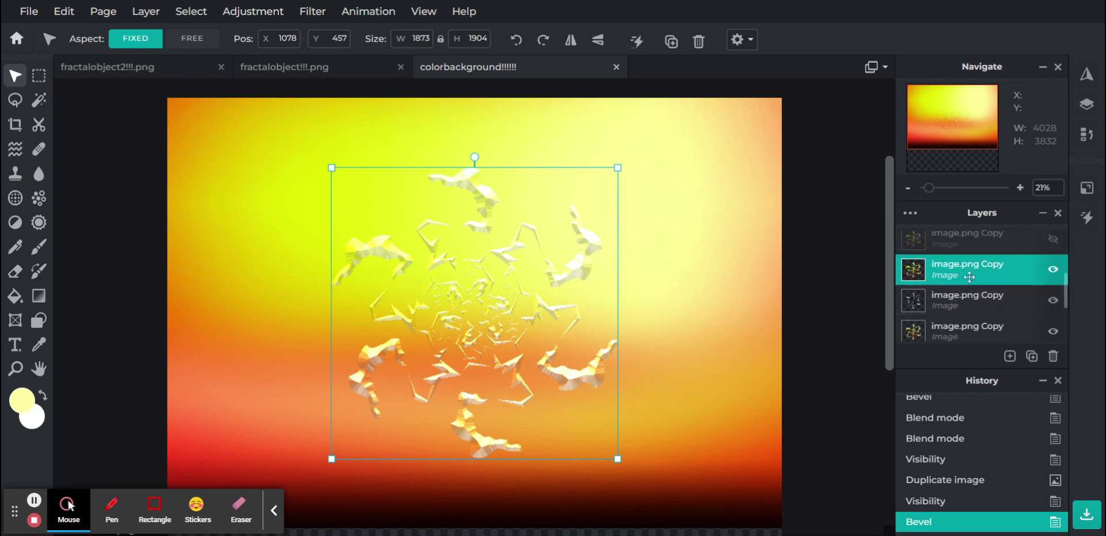
pyautogui.click(975, 274)
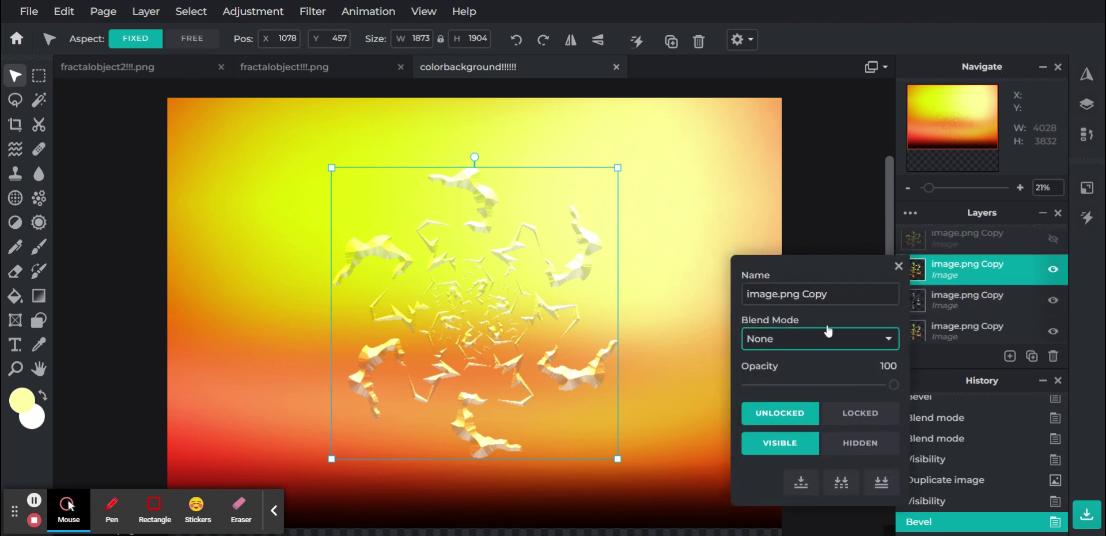
pyautogui.click(787, 150)
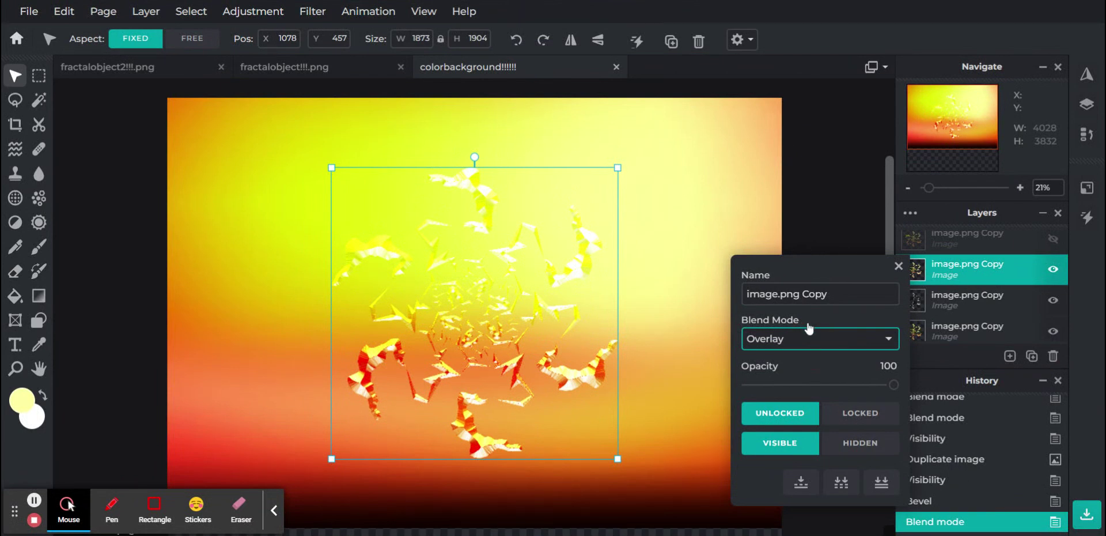
pyautogui.click(785, 166)
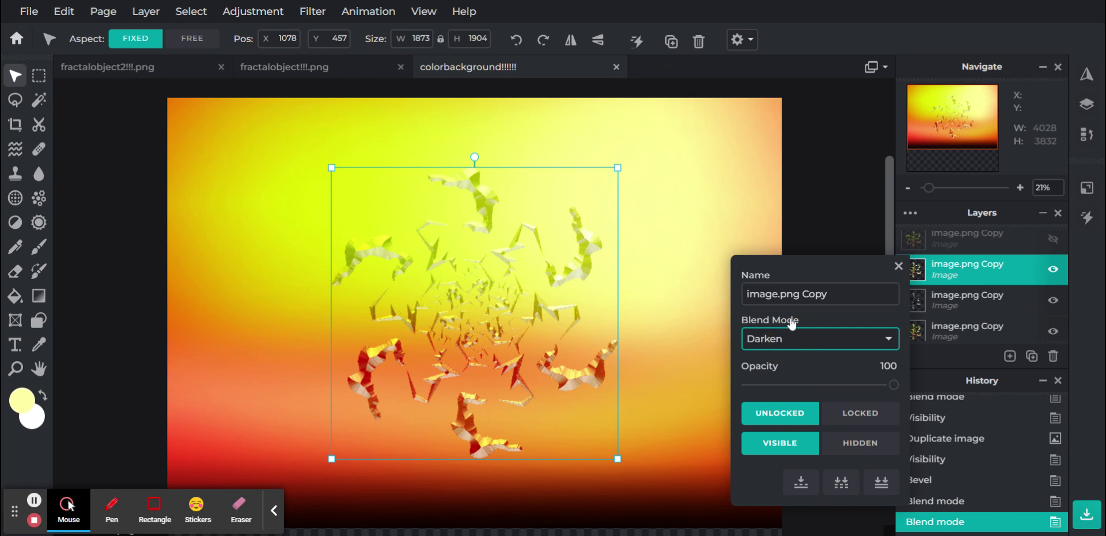
pyautogui.click(792, 338)
pyautogui.click(778, 171)
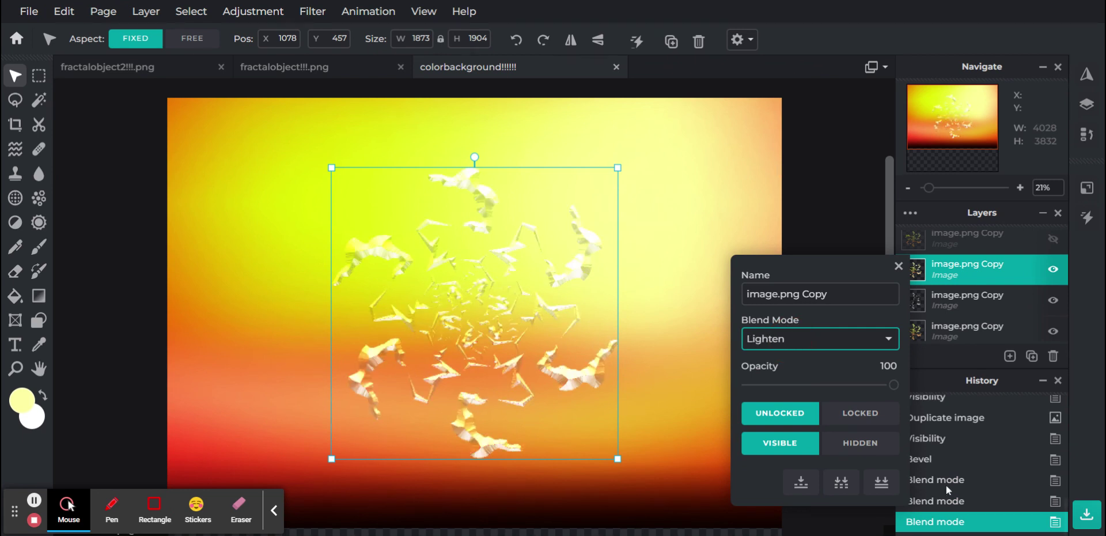
pyautogui.click(947, 459)
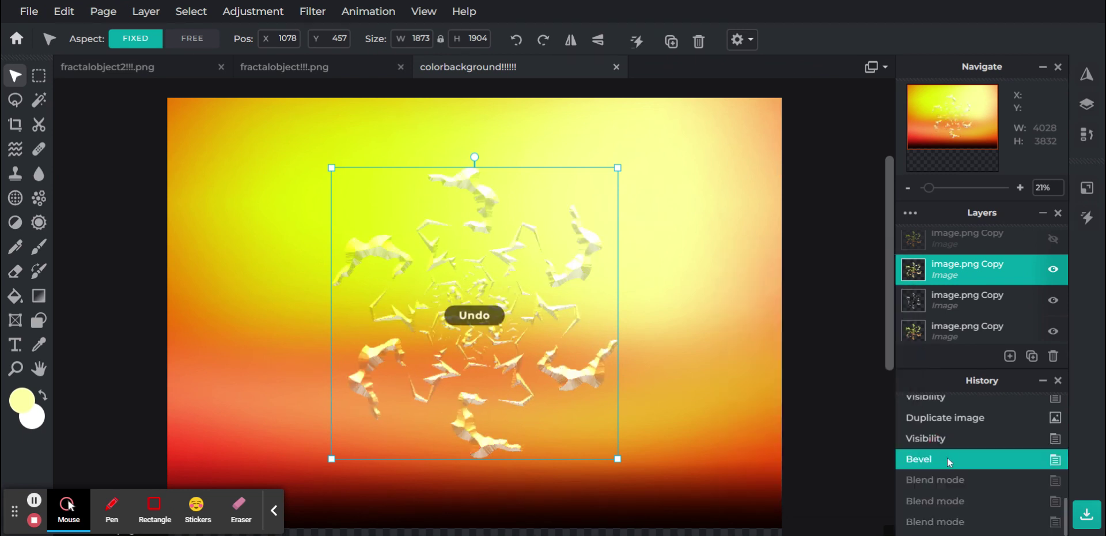
# - Try the Soft-light blend mode on the newly beveled fractal copy and undo it
pyautogui.click(950, 274)
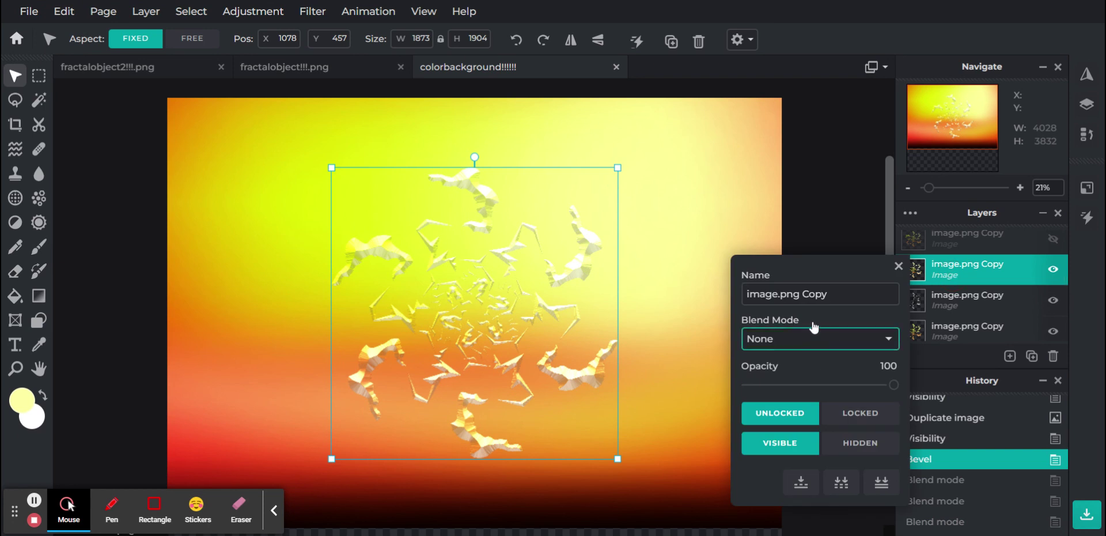
pyautogui.hotkey('ctrl', 'y')
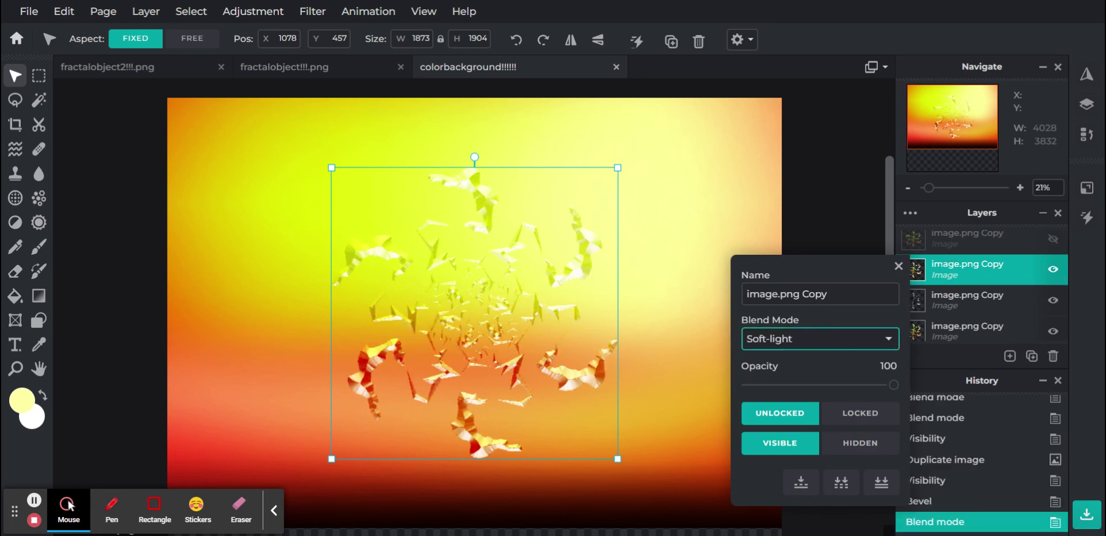
pyautogui.click(953, 500)
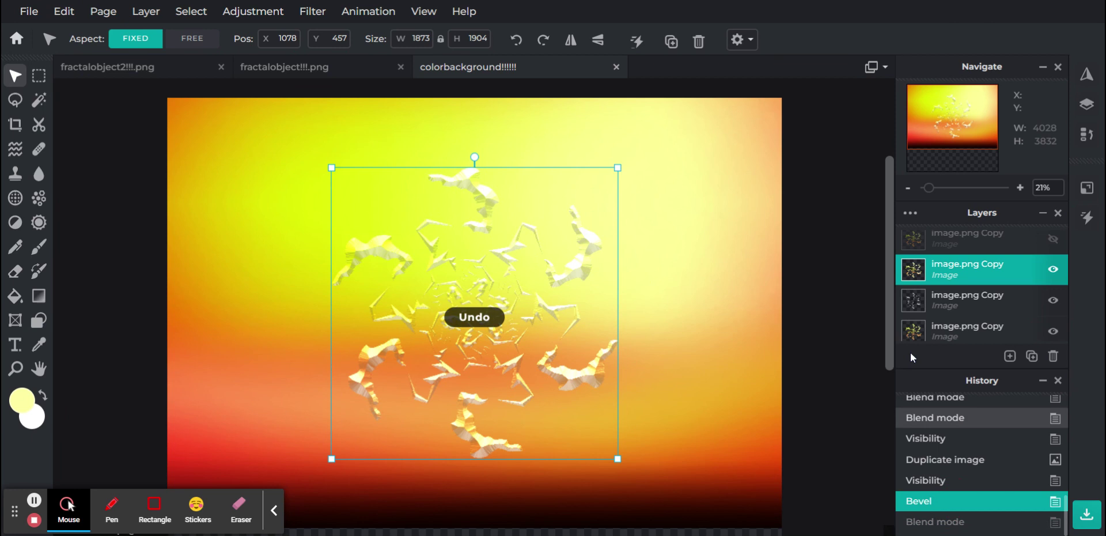
# - Set the newly beveled fractal copy's blend mode to Hard-light
pyautogui.click(933, 264)
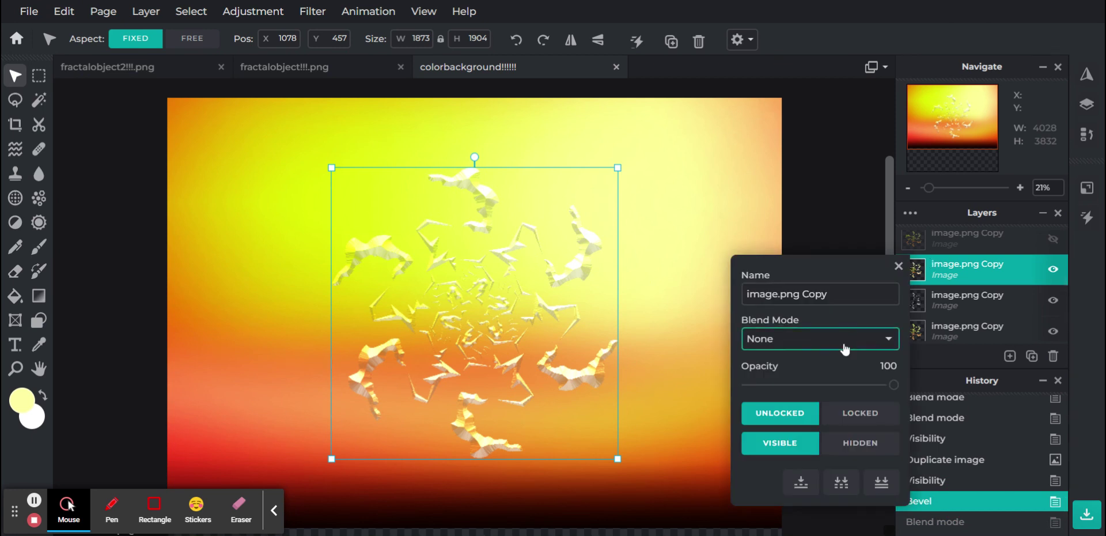
pyautogui.click(837, 329)
pyautogui.click(803, 215)
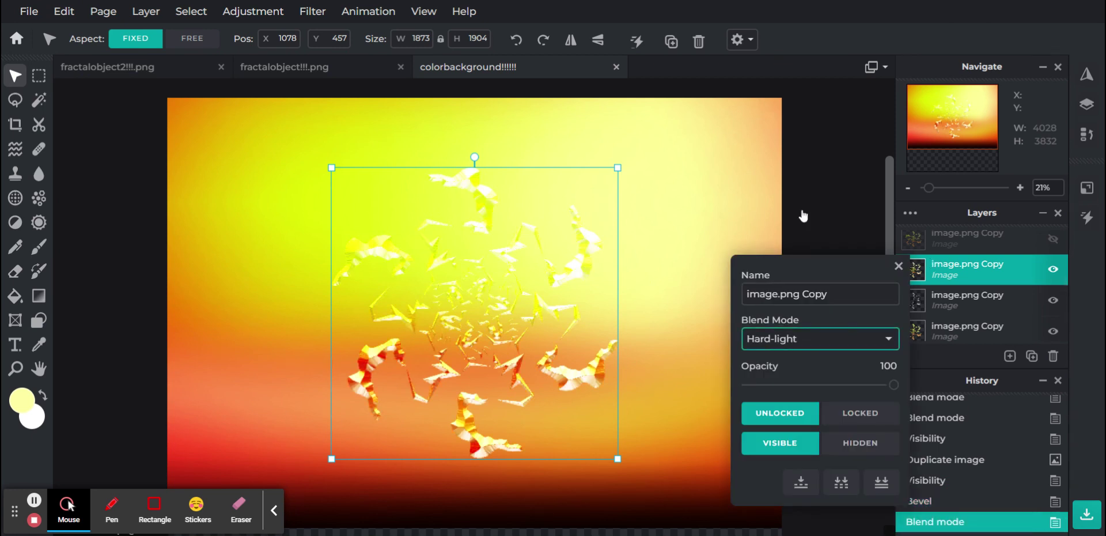
pyautogui.click(898, 265)
# - Select the hidden fractal copy directly above the Hard-light layer and make it visible
pyautogui.scroll(2, 967, 254)
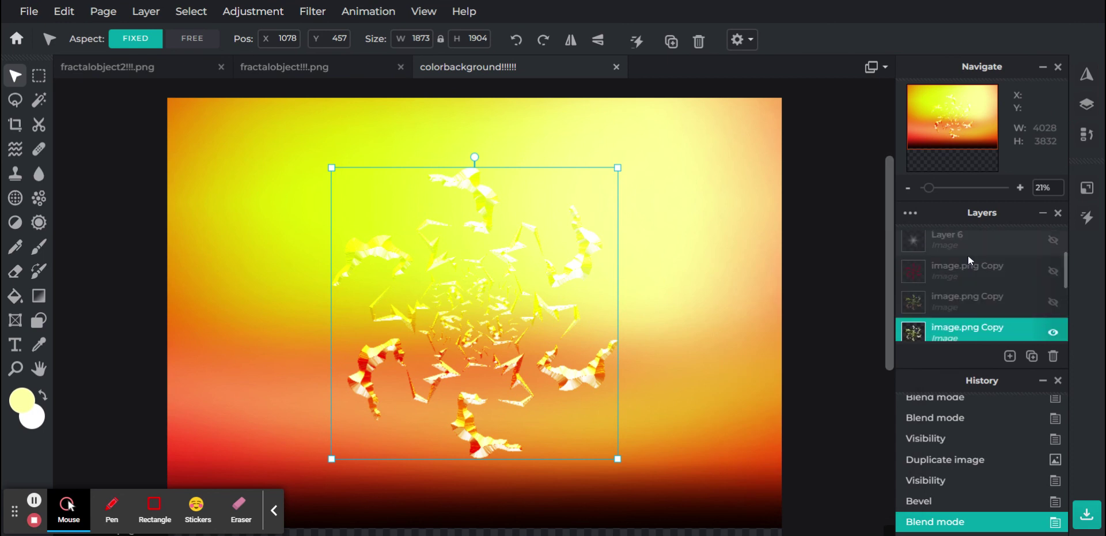
pyautogui.click(973, 289)
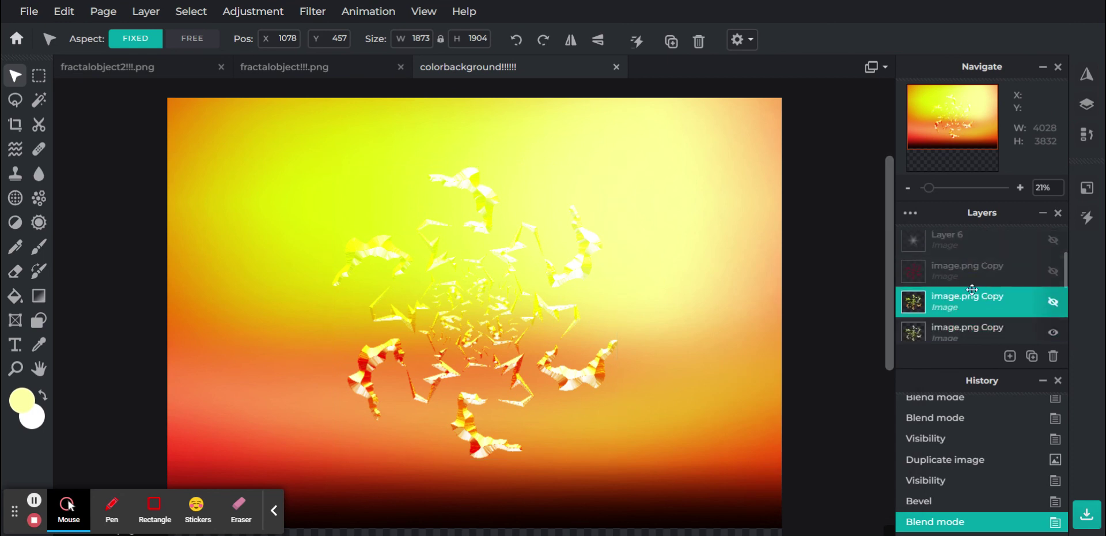
pyautogui.click(1052, 304)
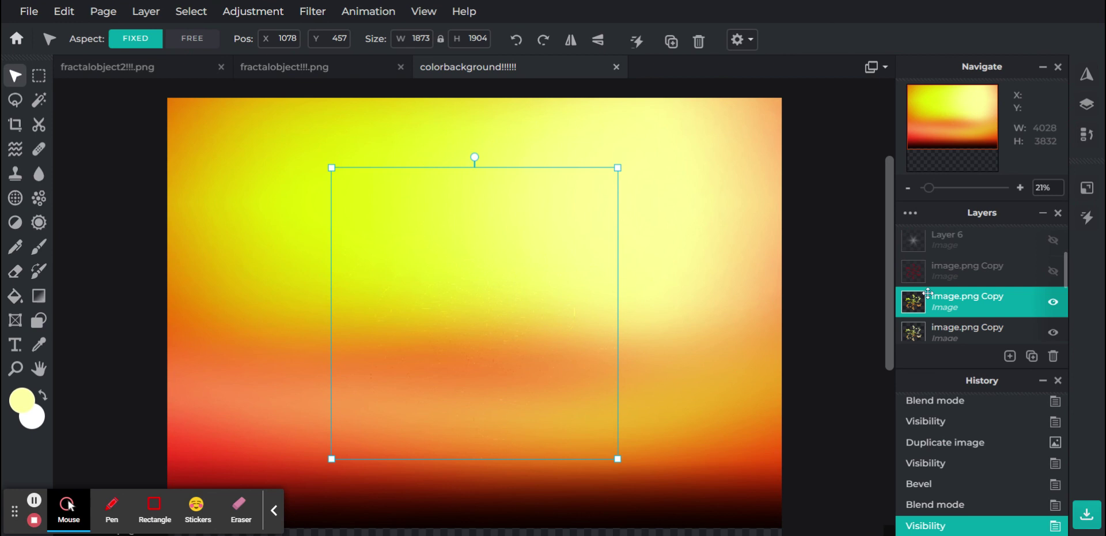
# - Bevel the fractal copy above the Hard-light layer with angle 0°, size 150 px, highlight opacity 100% and shadow opacity 10%
pyautogui.click(954, 298)
pyautogui.click(899, 294)
pyautogui.click(312, 13)
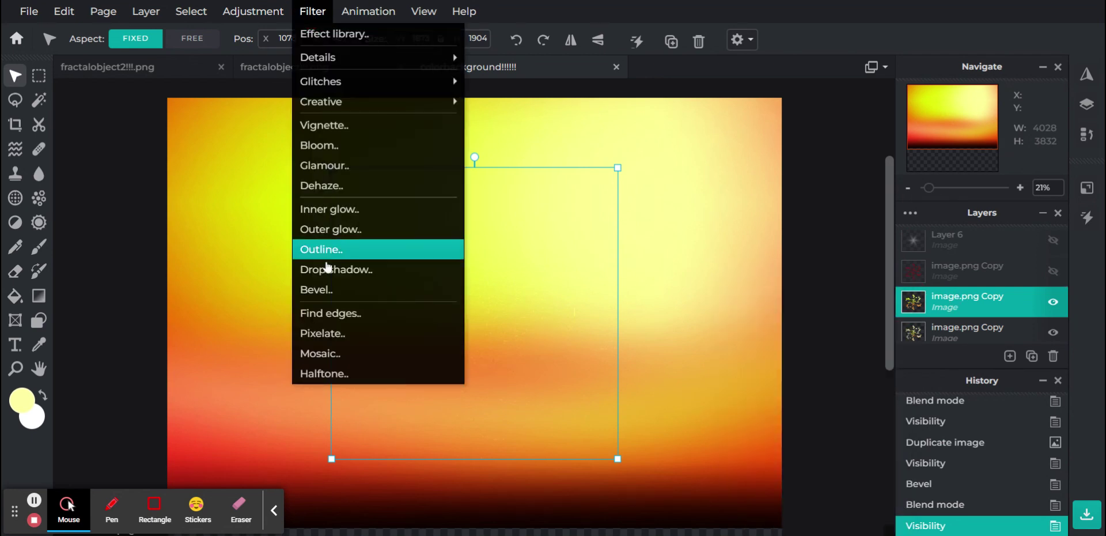
pyautogui.click(336, 290)
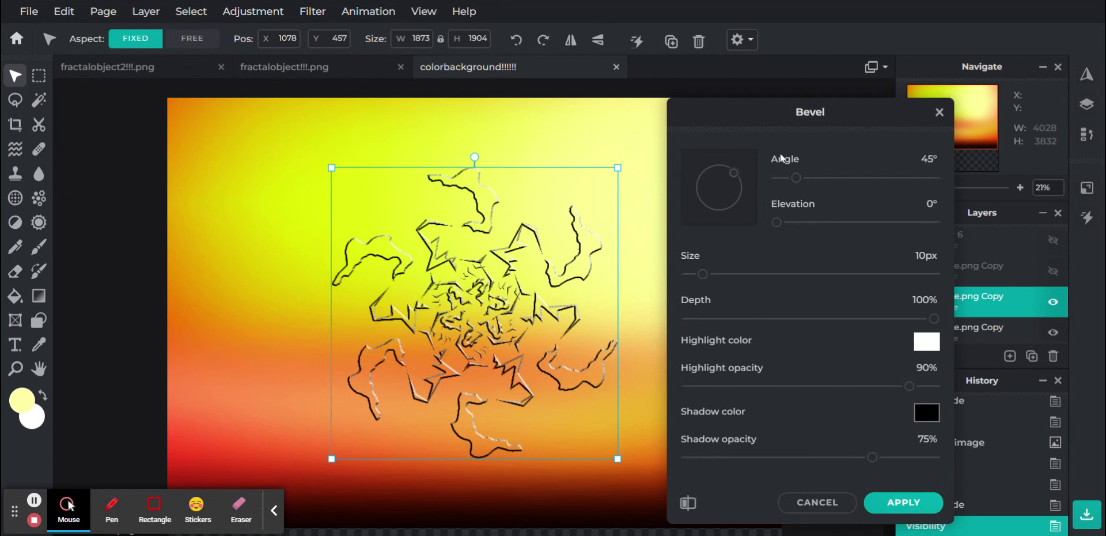
pyautogui.moveTo(796, 178); pyautogui.dragTo(703, 182)
pyautogui.moveTo(735, 276); pyautogui.dragTo(1077, 289)
pyautogui.moveTo(909, 387); pyautogui.dragTo(968, 386)
pyautogui.moveTo(872, 457); pyautogui.dragTo(713, 465)
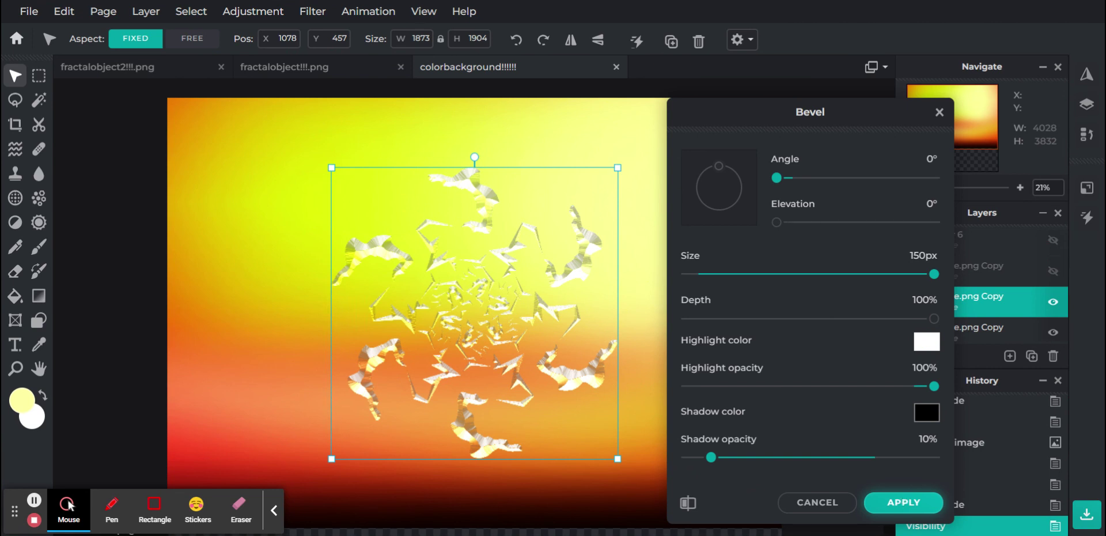
pyautogui.click(904, 502)
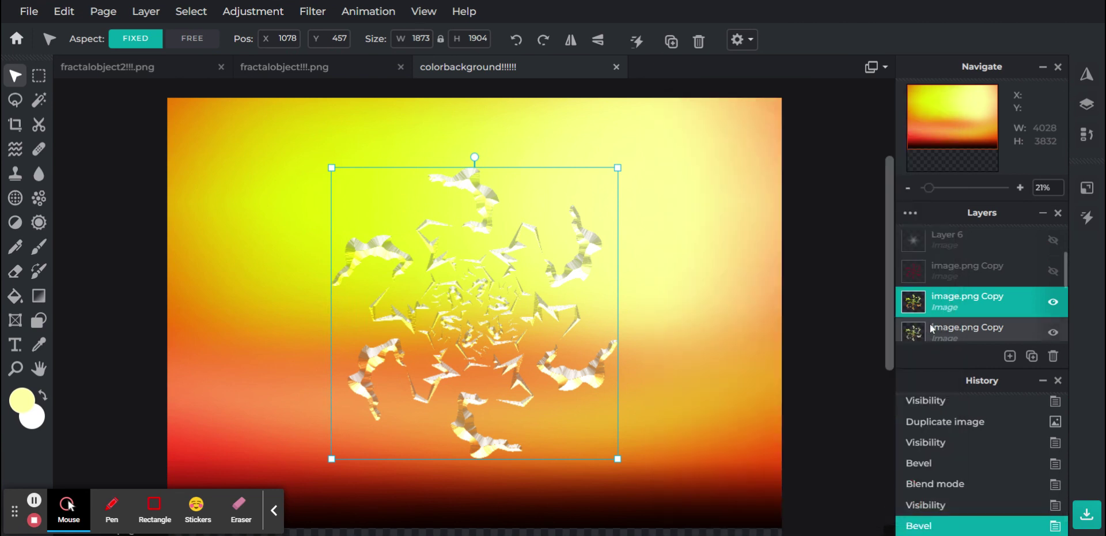
# - Try the Overlay and Color-dodge blend modes on the beveled fractal copy, undoing each one
pyautogui.doubleClick(958, 312)
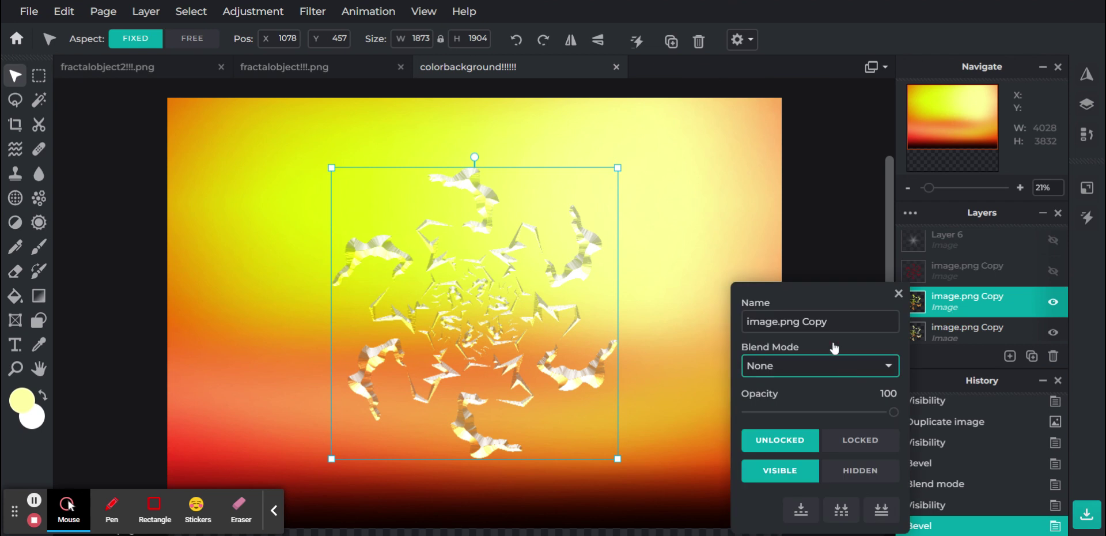
pyautogui.click(789, 181)
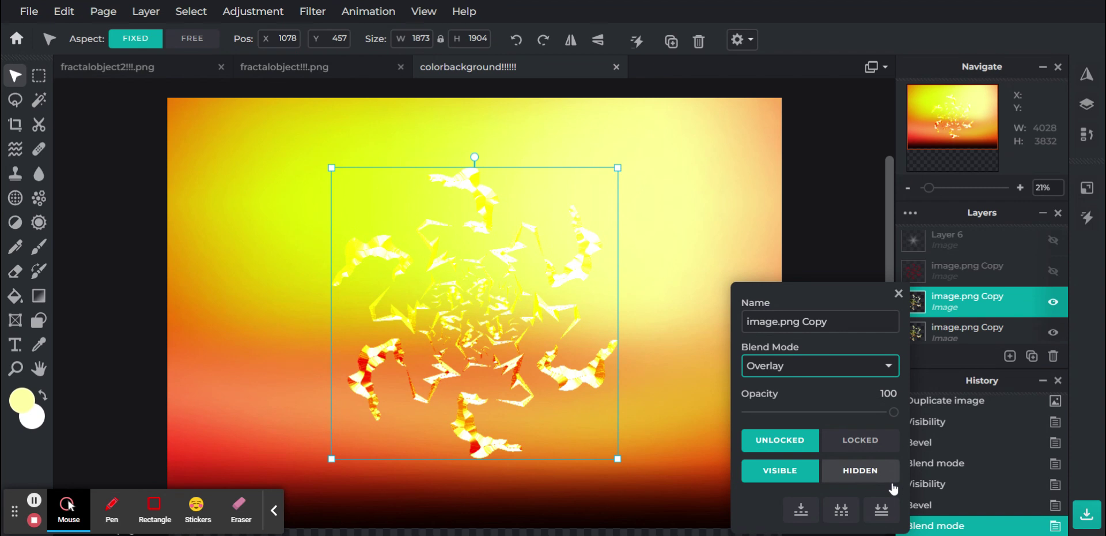
pyautogui.hotkey('ctrl', 'z')
pyautogui.click(938, 298)
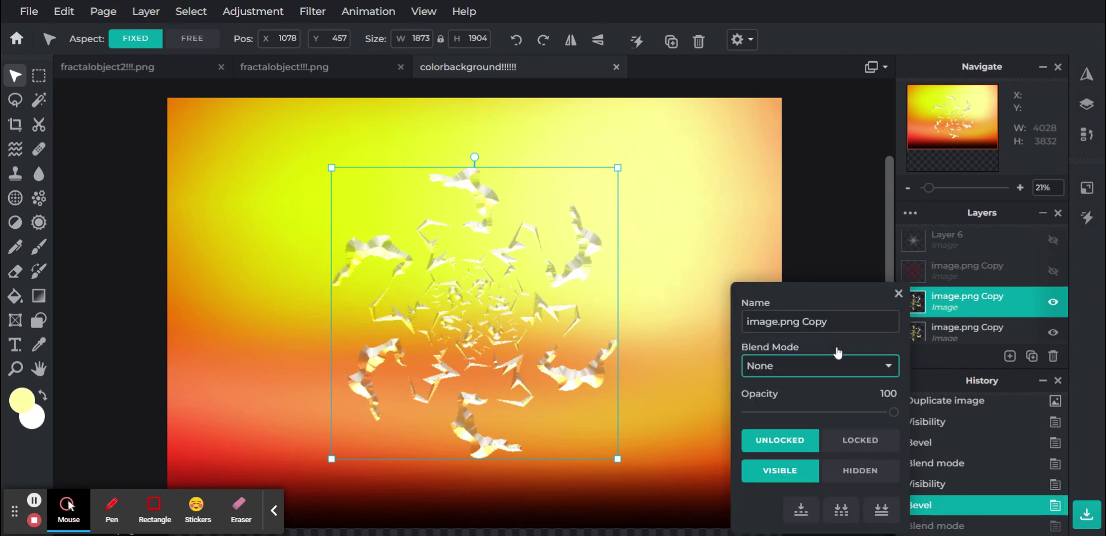
pyautogui.click(801, 220)
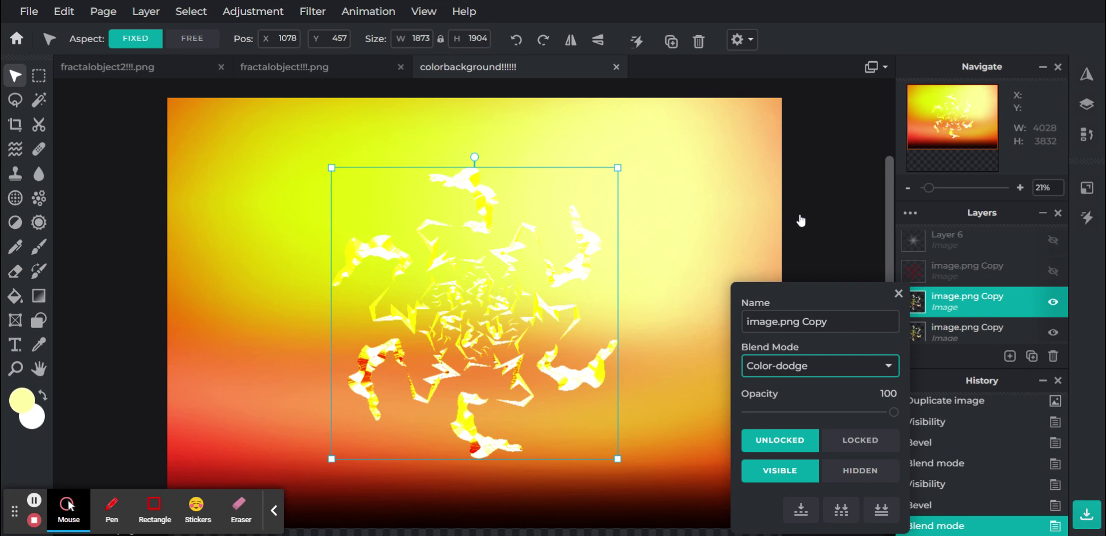
pyautogui.hotkey('ctrl', 'z')
# - Try the Color-burn blend mode on the beveled fractal copy and revert to the Bevel state
pyautogui.click(940, 304)
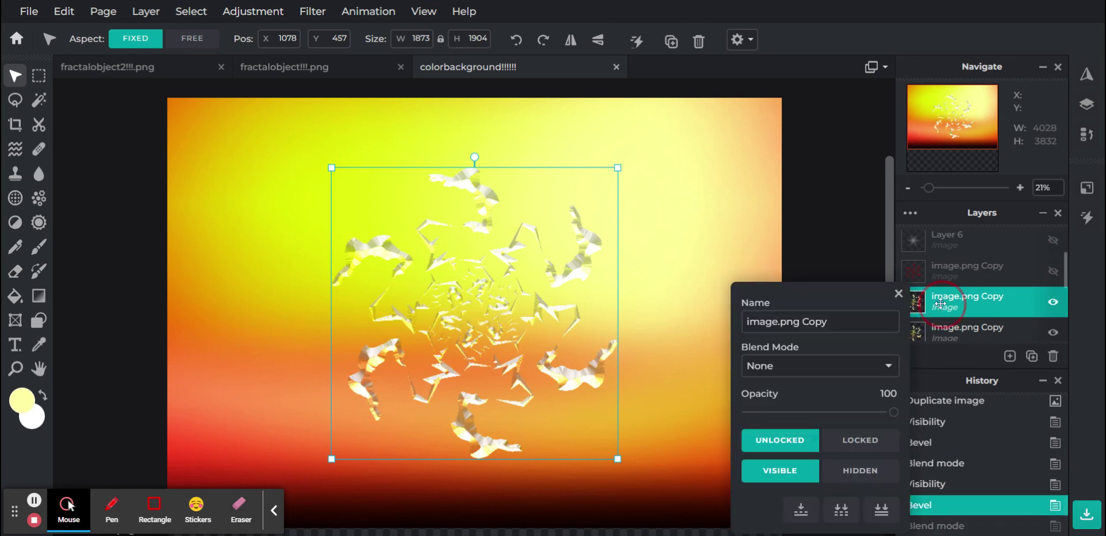
pyautogui.click(840, 353)
pyautogui.click(803, 226)
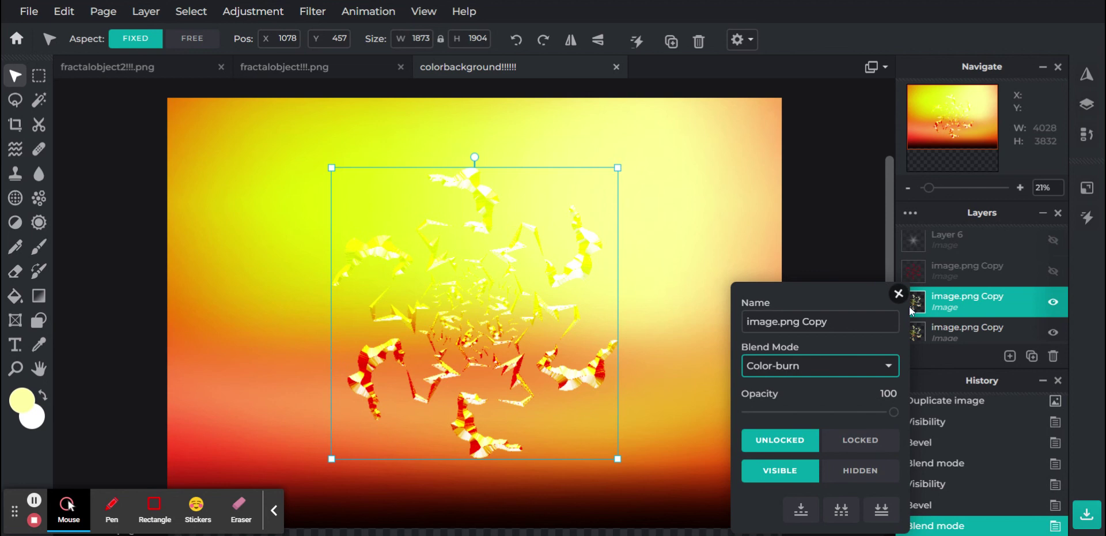
pyautogui.click(928, 504)
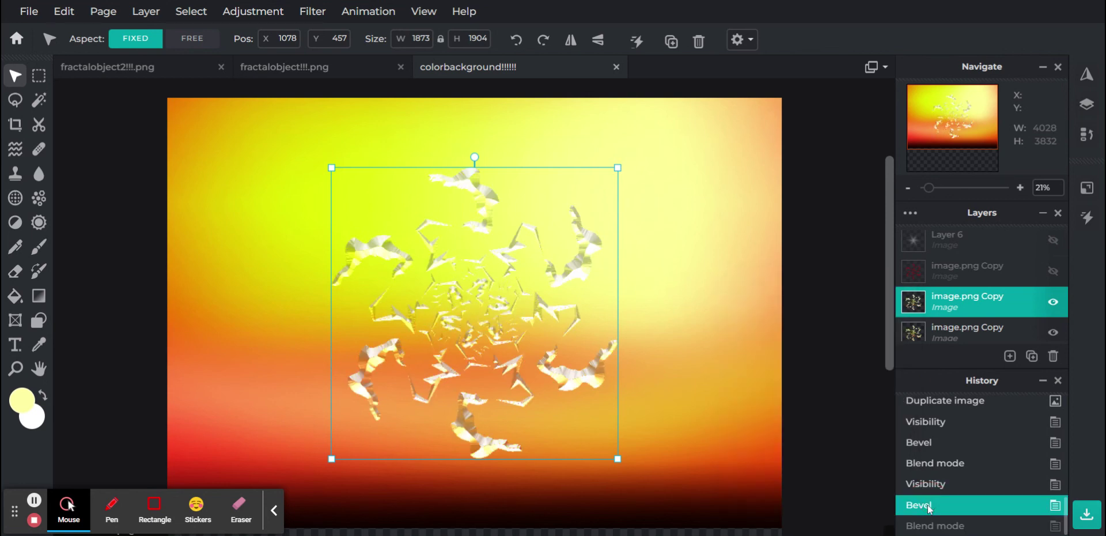
# - Undo the last bevel by reverting the document to the preceding Visibility state
pyautogui.click(953, 299)
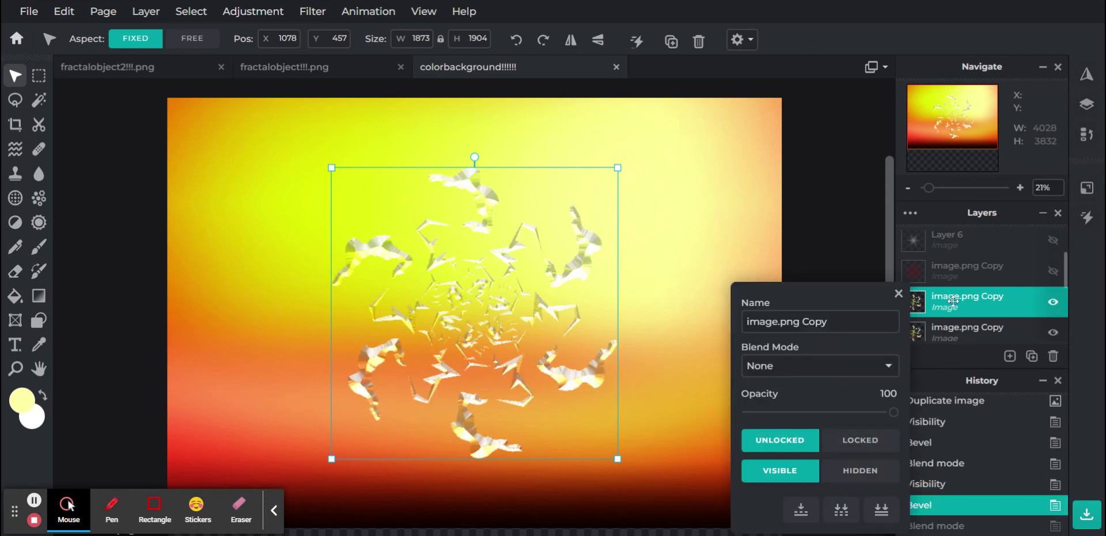
pyautogui.click(794, 367)
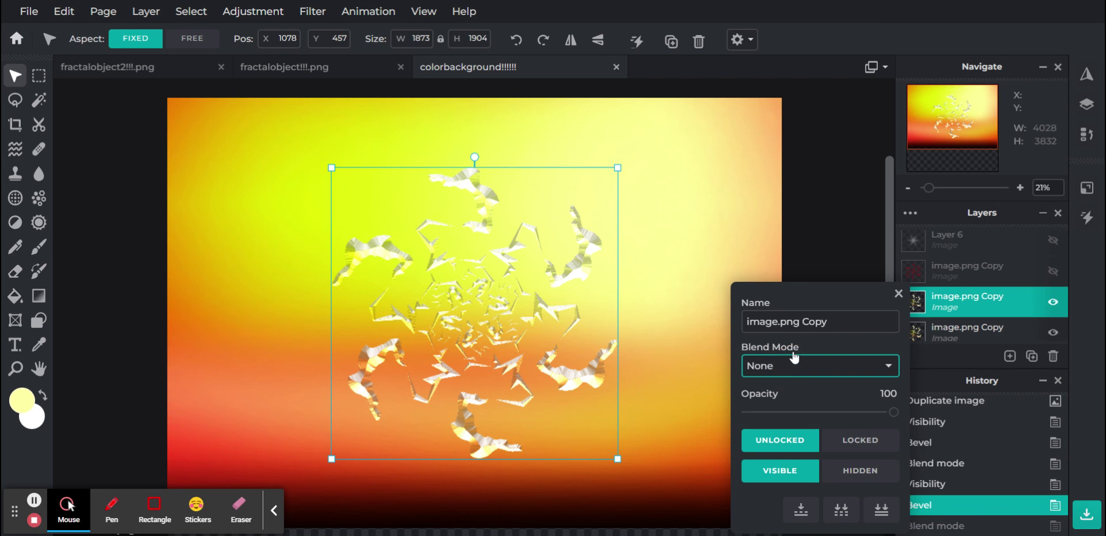
pyautogui.click(943, 482)
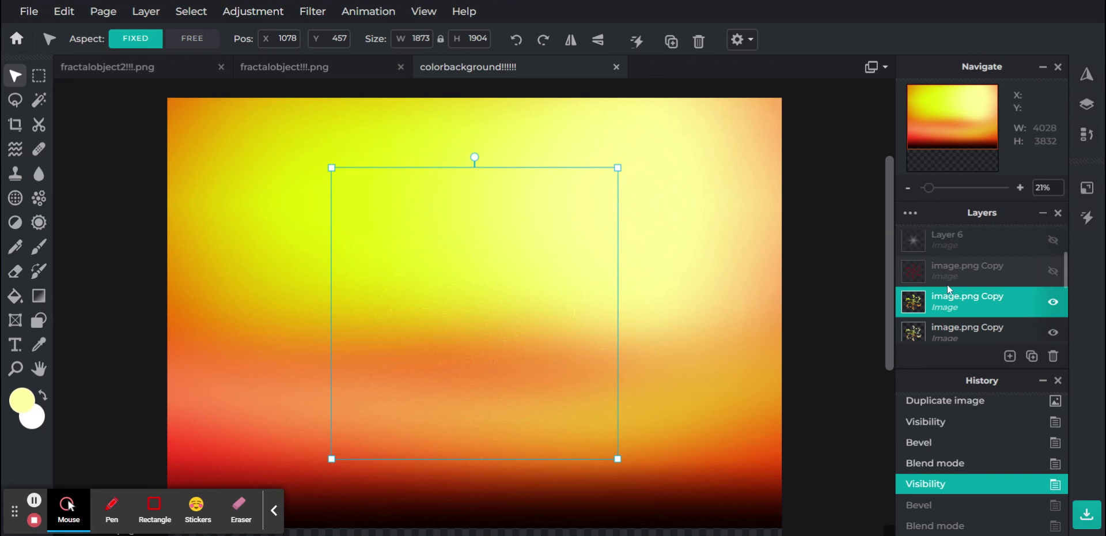
# - Hide the unbeveled fractal copy directly above the Hard-light layer
pyautogui.scroll(-2, 948, 285)
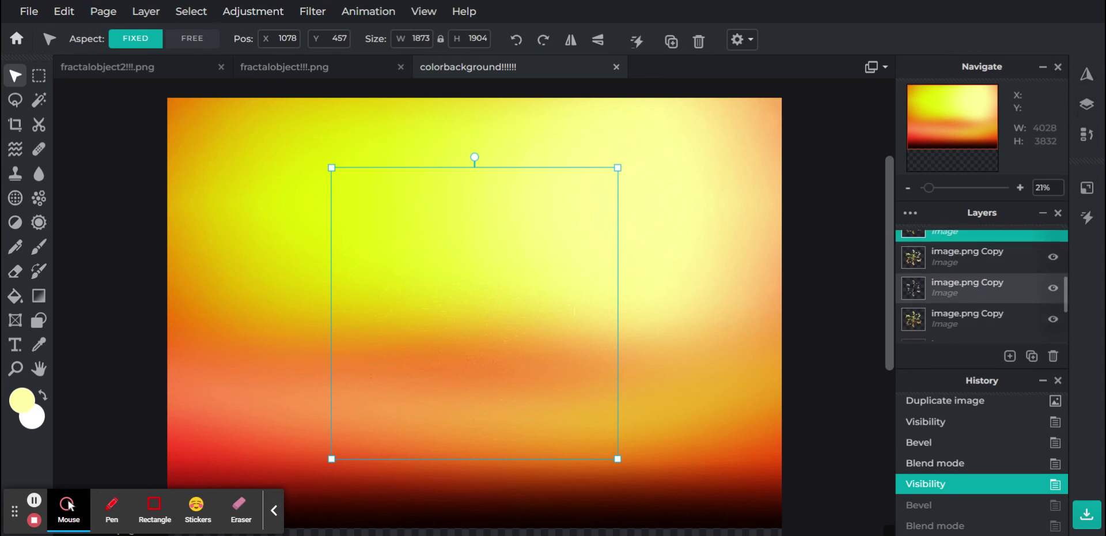
pyautogui.scroll(2, 982, 284)
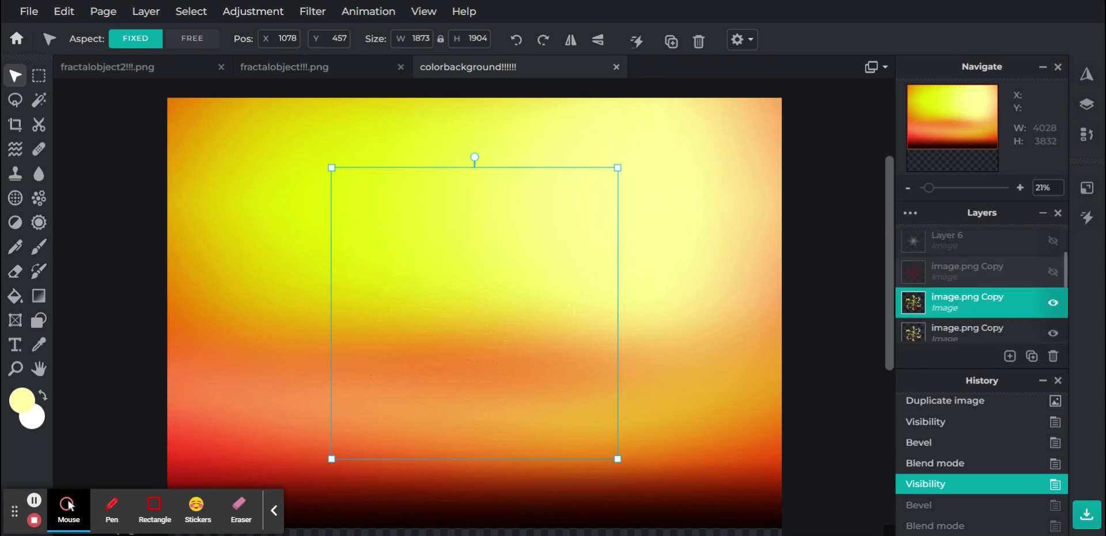
pyautogui.click(1053, 305)
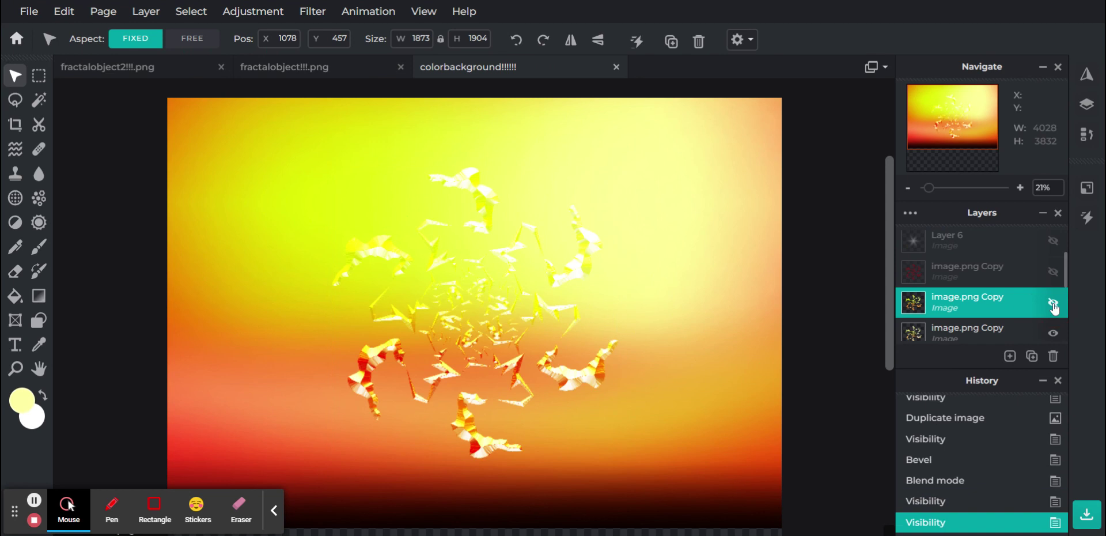
# - Duplicate the grayscale beveled fractal layer below the Hard-light layer and move the duplicate directly above the hidden fractal copy
pyautogui.scroll(-2, 993, 297)
pyautogui.click(993, 297)
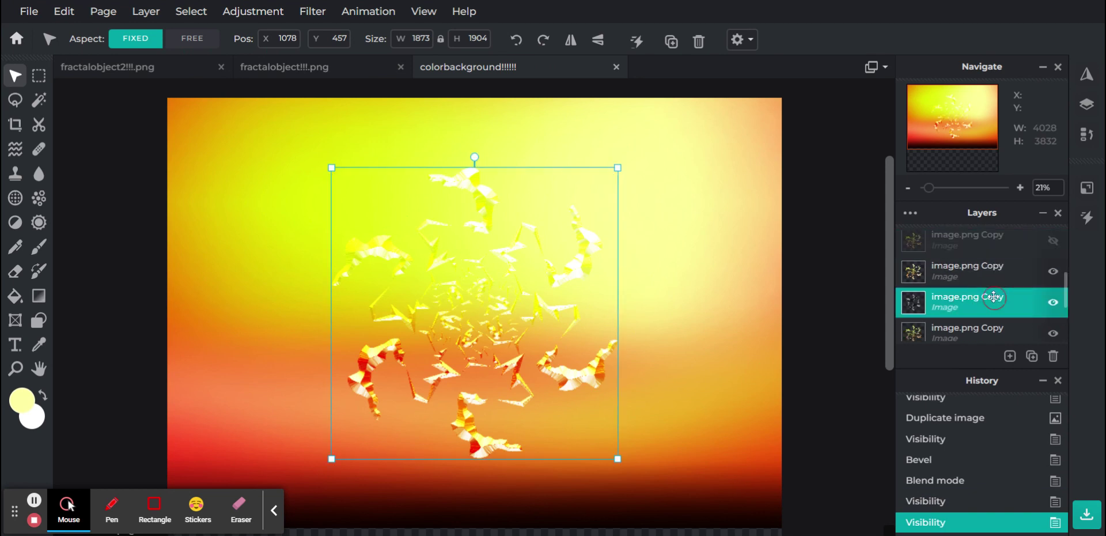
pyautogui.click(1032, 356)
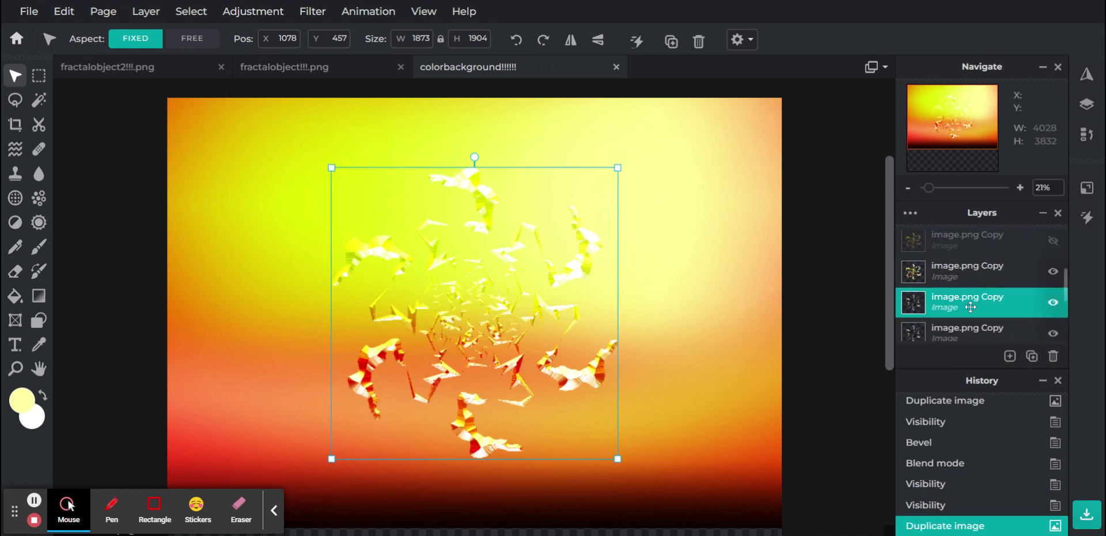
pyautogui.scroll(1, 969, 306)
pyautogui.moveTo(965, 329); pyautogui.dragTo(968, 273)
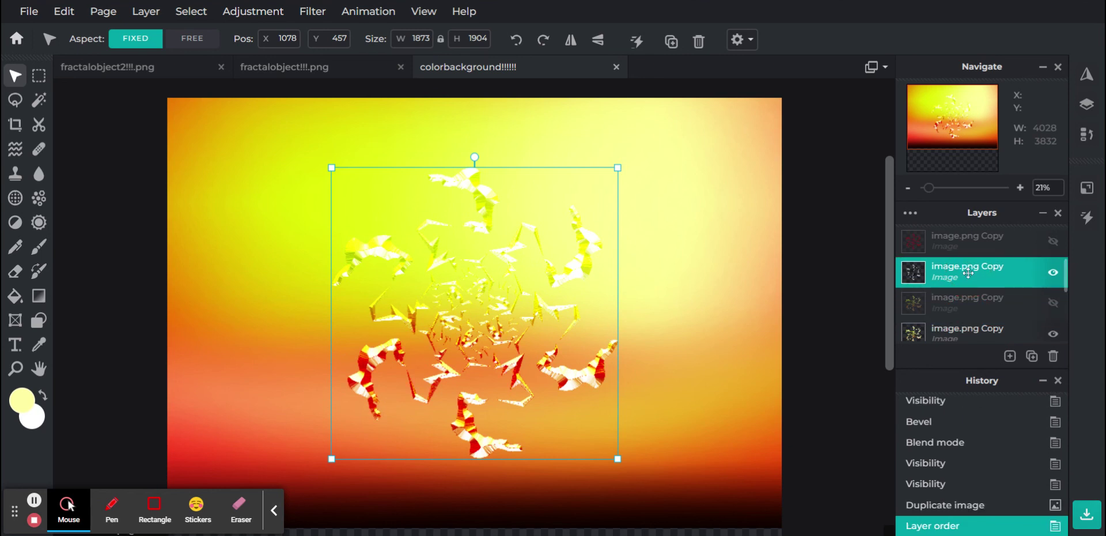
# - Set the duplicated grayscale fractal layer's blend mode to None
pyautogui.click(968, 272)
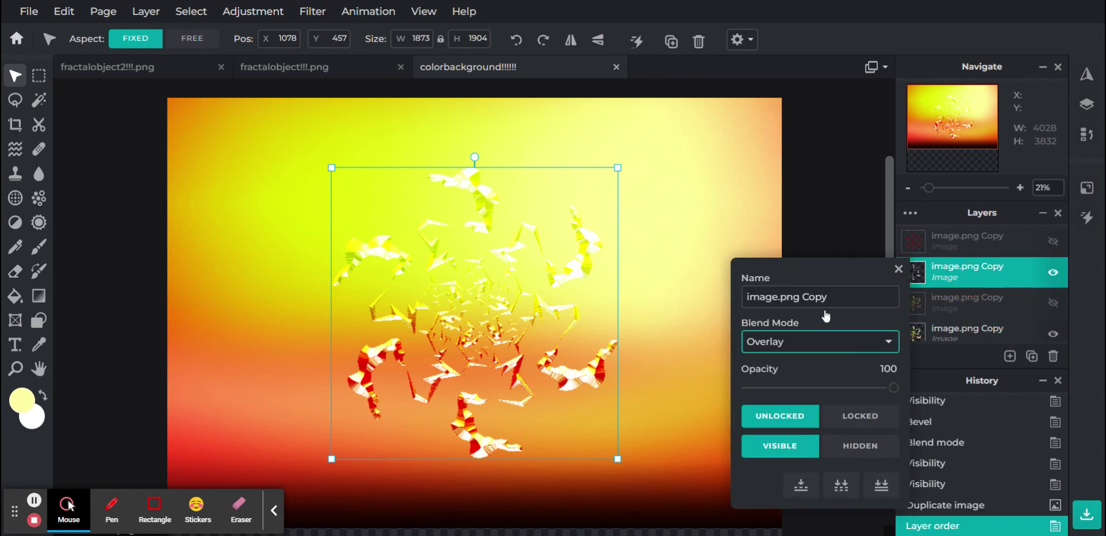
pyautogui.press('Home')
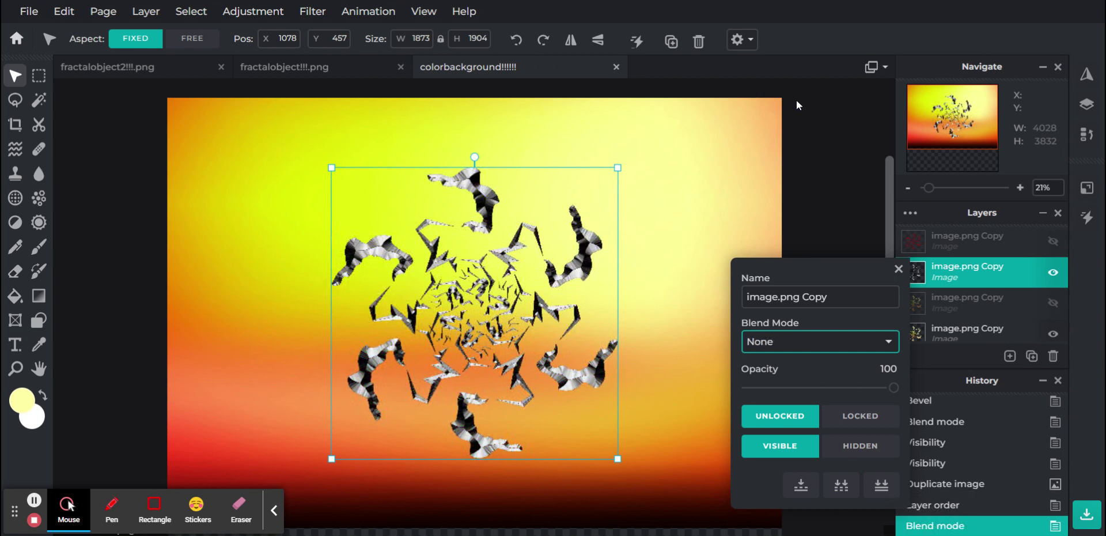
pyautogui.click(898, 269)
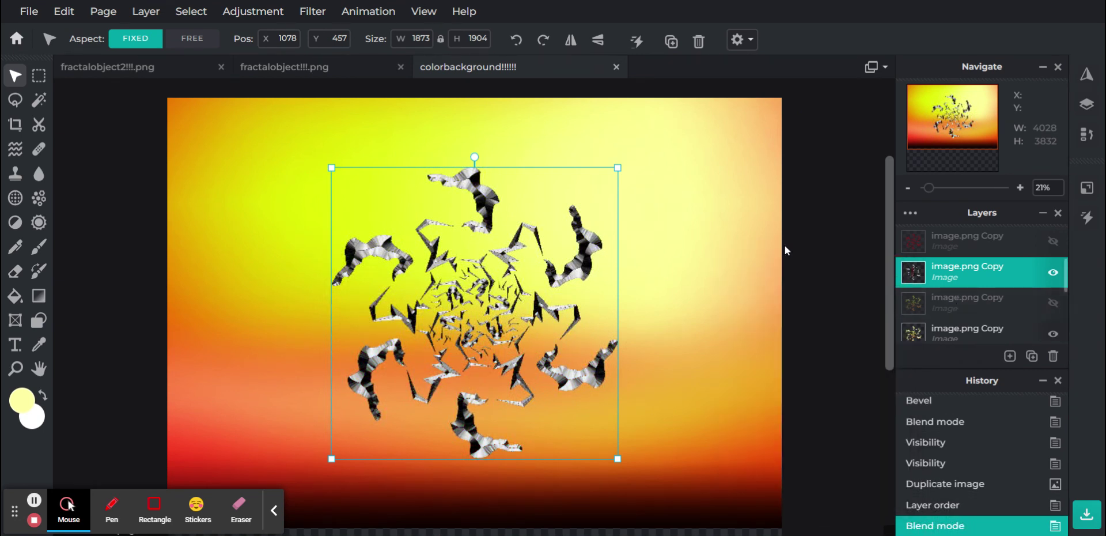
pyautogui.click(306, 12)
pyautogui.moveTo(253, 12)
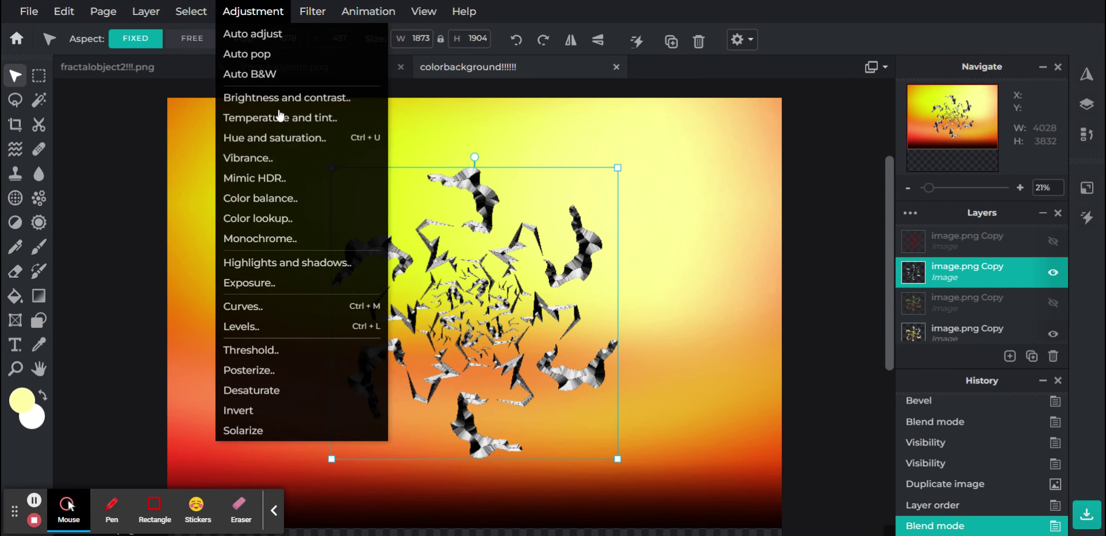
pyautogui.click(305, 245)
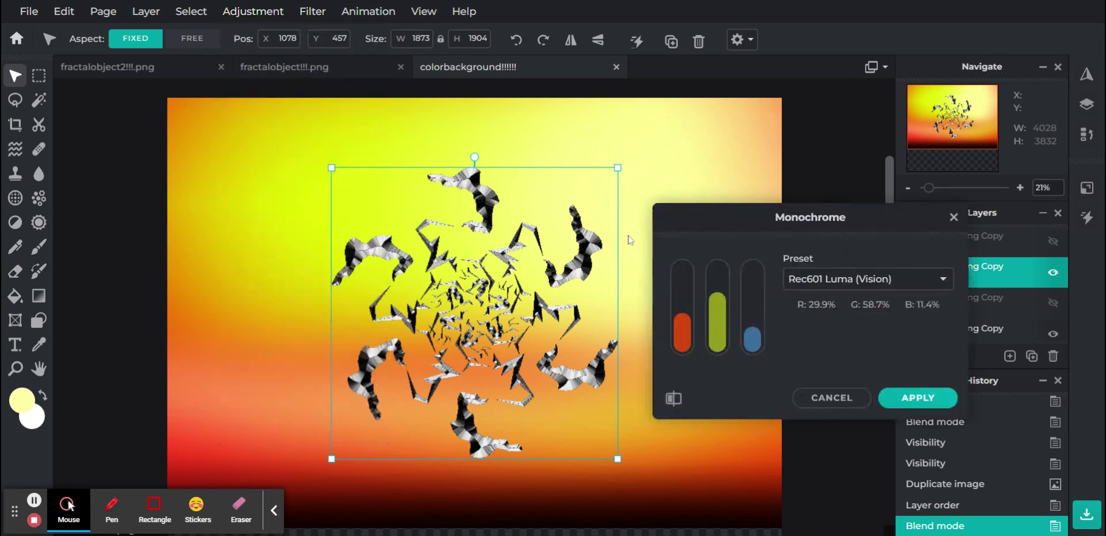
pyautogui.click(806, 398)
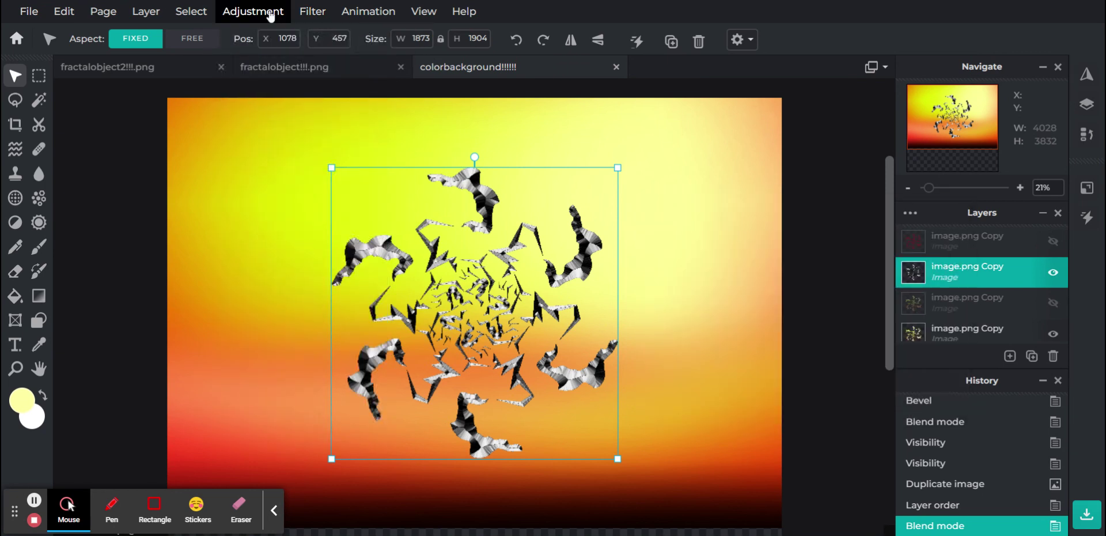
pyautogui.click(271, 12)
pyautogui.click(290, 307)
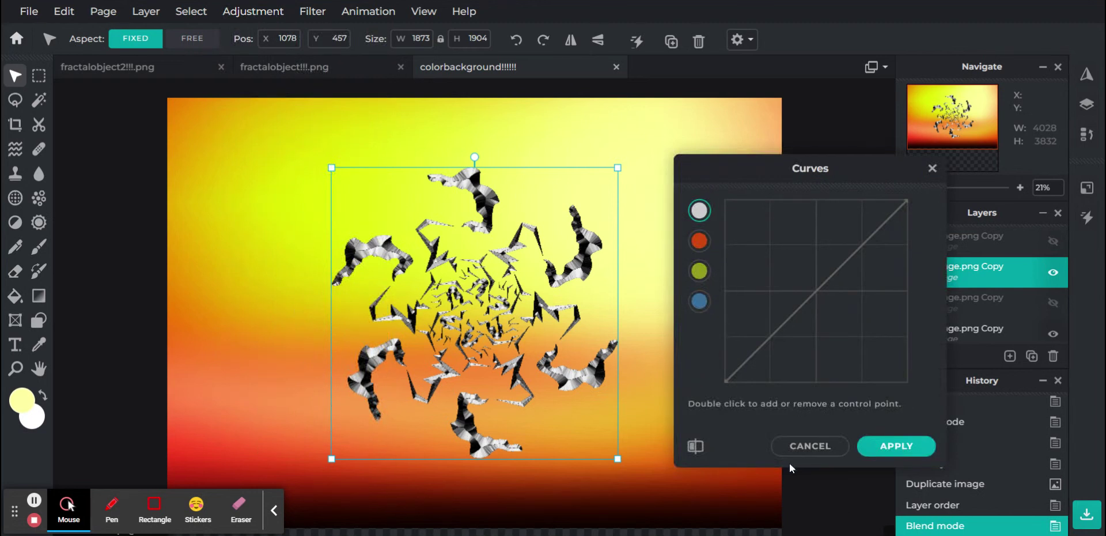
pyautogui.click(808, 447)
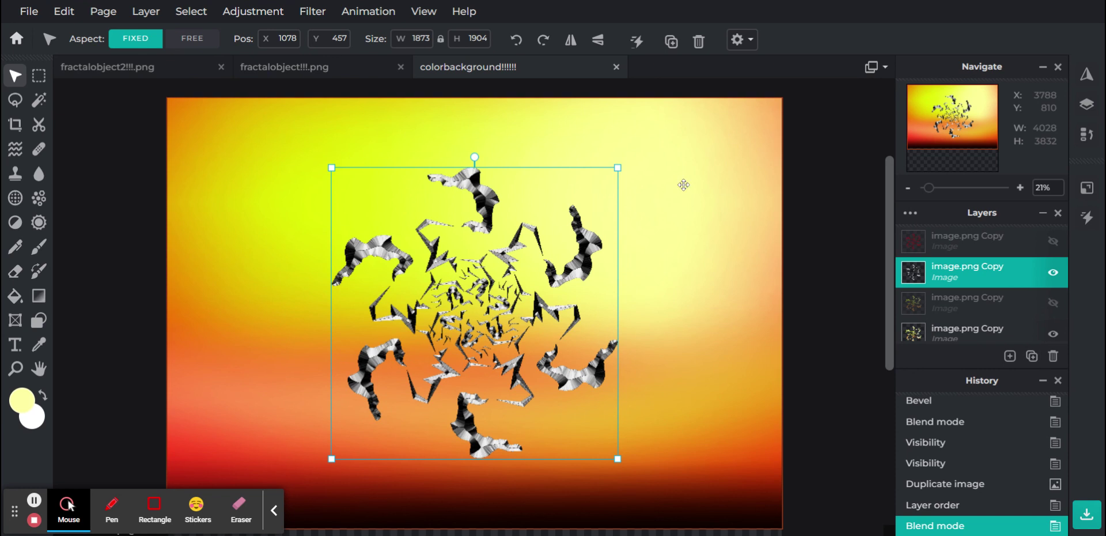
# - Bevel the grayscale fractal duplicate with angle 103°, size 23 px, highlight opacity 100% and shadow opacity 25%
pyautogui.click(312, 12)
pyautogui.click(338, 290)
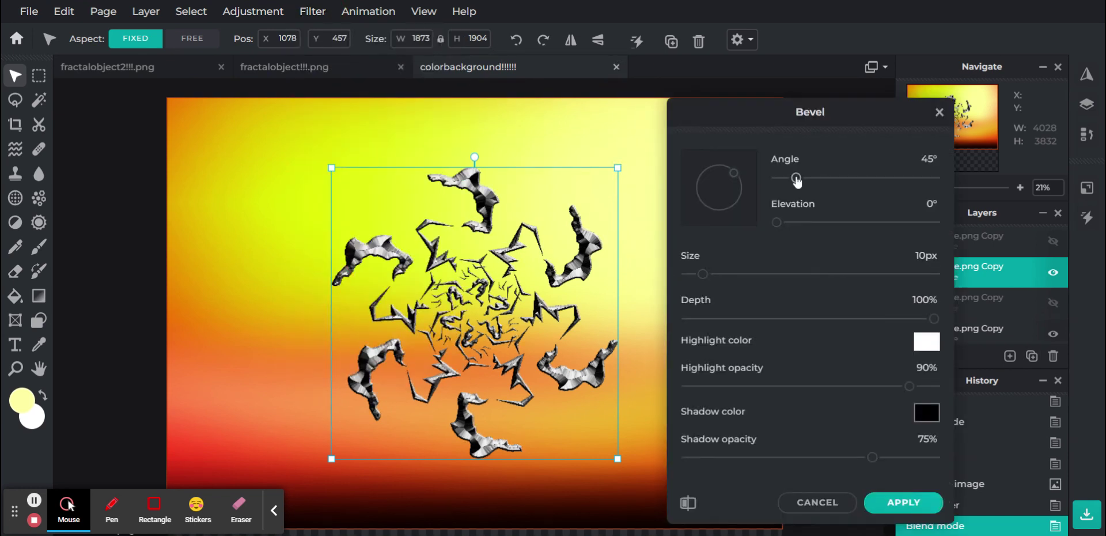
pyautogui.moveTo(797, 184); pyautogui.dragTo(728, 181)
pyautogui.moveTo(705, 277)
pyautogui.mouseDown()
pyautogui.moveTo(768, 274)
pyautogui.moveTo(725, 269)
pyautogui.mouseUp()
pyautogui.moveTo(909, 386); pyautogui.dragTo(1046, 407)
pyautogui.moveTo(872, 459); pyautogui.dragTo(623, 447)
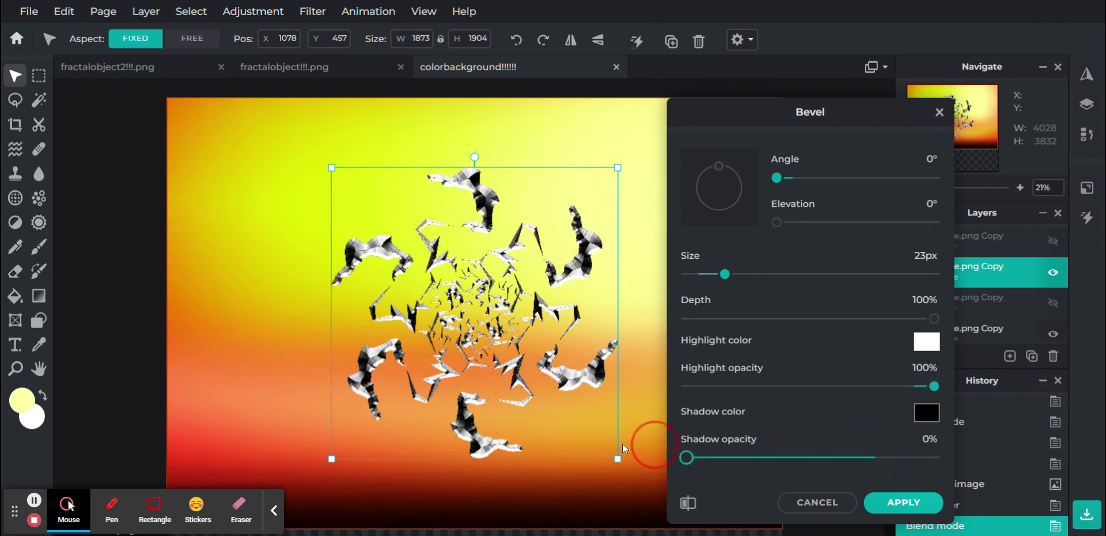
pyautogui.moveTo(776, 178)
pyautogui.mouseDown()
pyautogui.moveTo(862, 181)
pyautogui.moveTo(823, 185)
pyautogui.mouseUp()
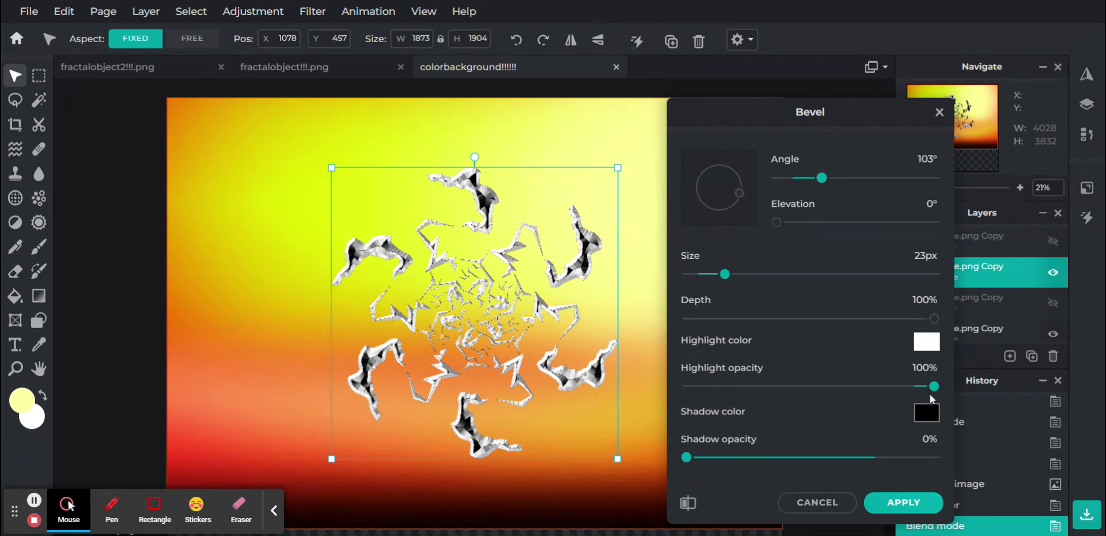
pyautogui.moveTo(934, 392); pyautogui.dragTo(1063, 399)
pyautogui.moveTo(686, 457); pyautogui.dragTo(750, 445)
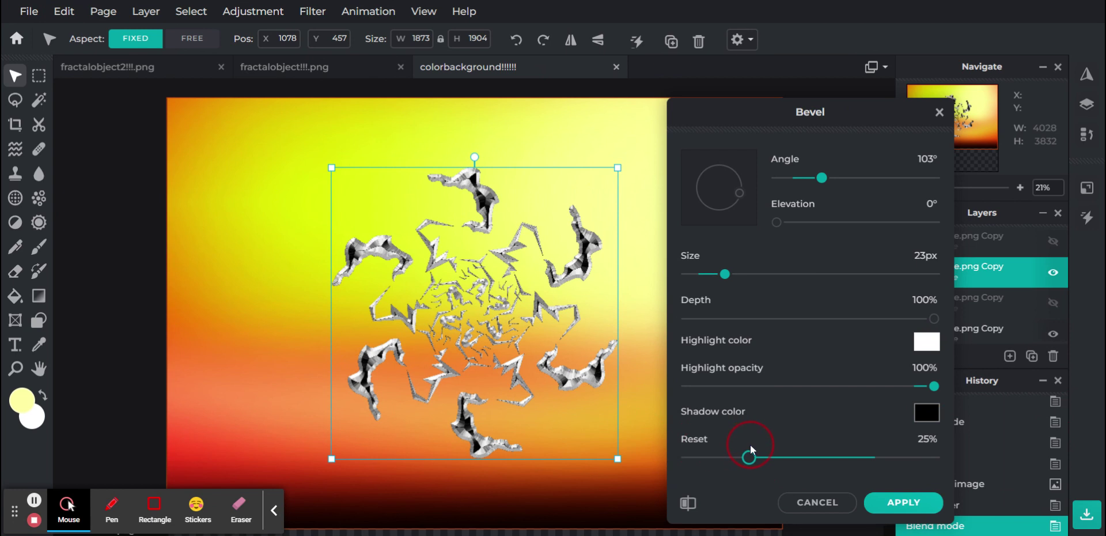
pyautogui.click(903, 502)
pyautogui.click(312, 11)
pyautogui.click(321, 288)
pyautogui.click(313, 11)
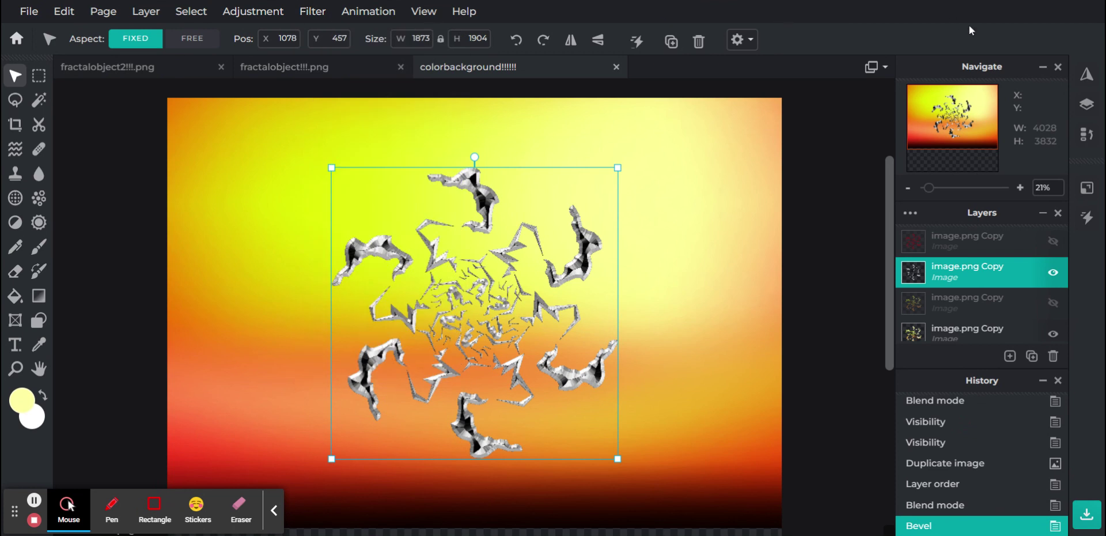
pyautogui.click(303, 11)
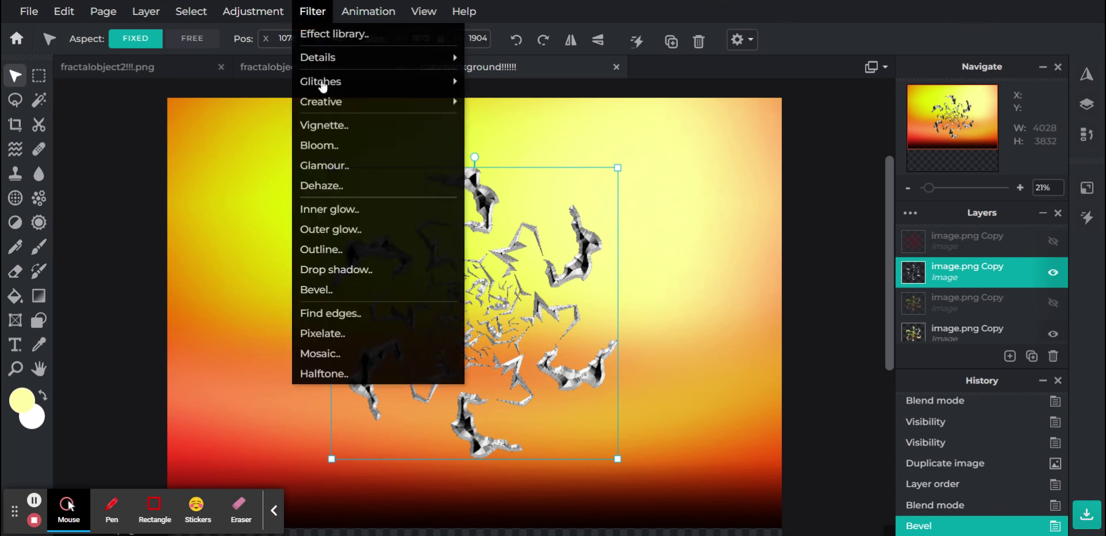
pyautogui.moveTo(252, 11)
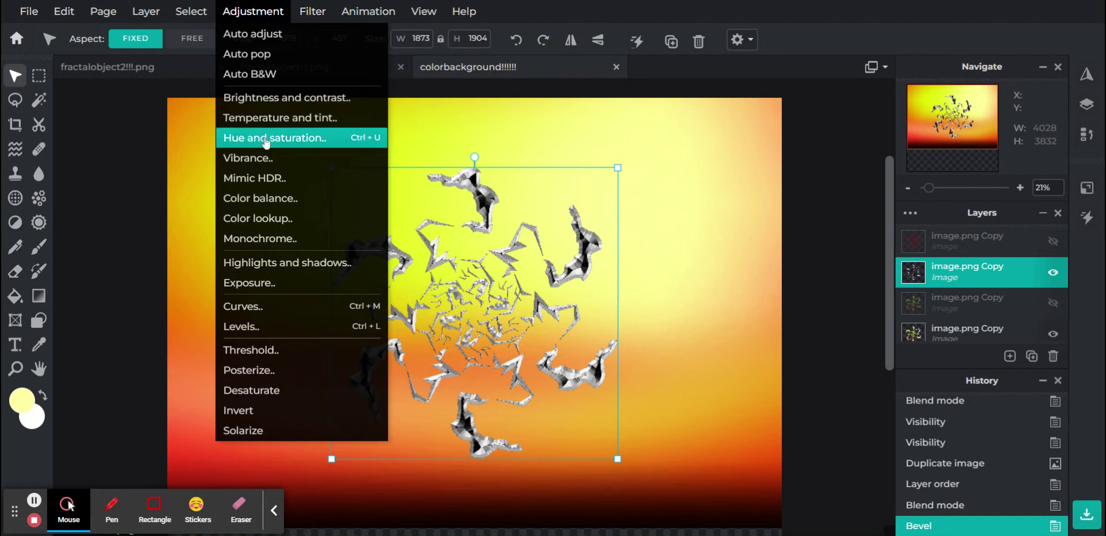
# - Start a Curves adjustment on the beveled grayscale fractal duplicate and shape the master curve into steep rises and falls with several control points
pyautogui.click(267, 306)
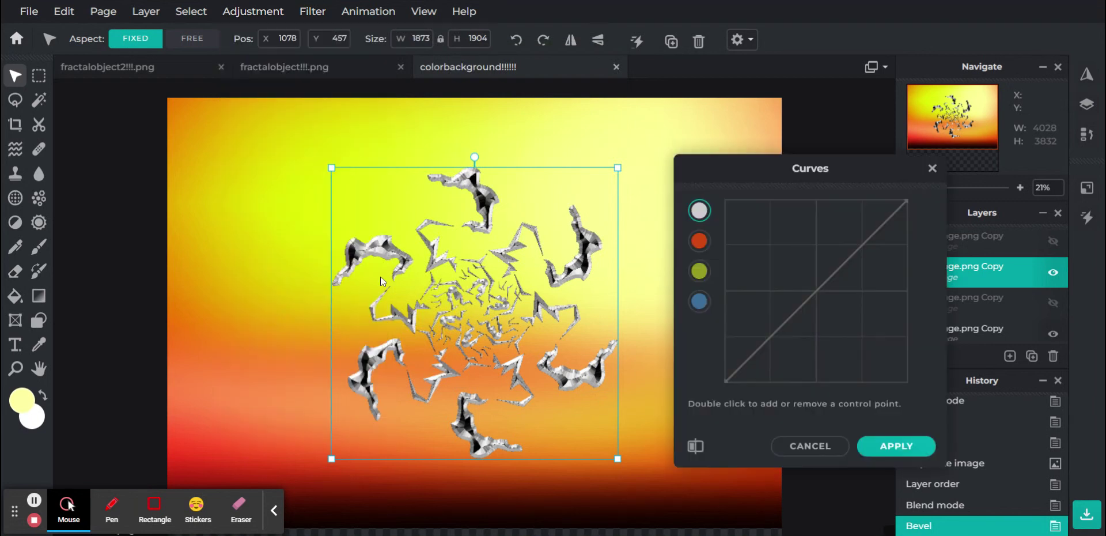
pyautogui.doubleClick(819, 245)
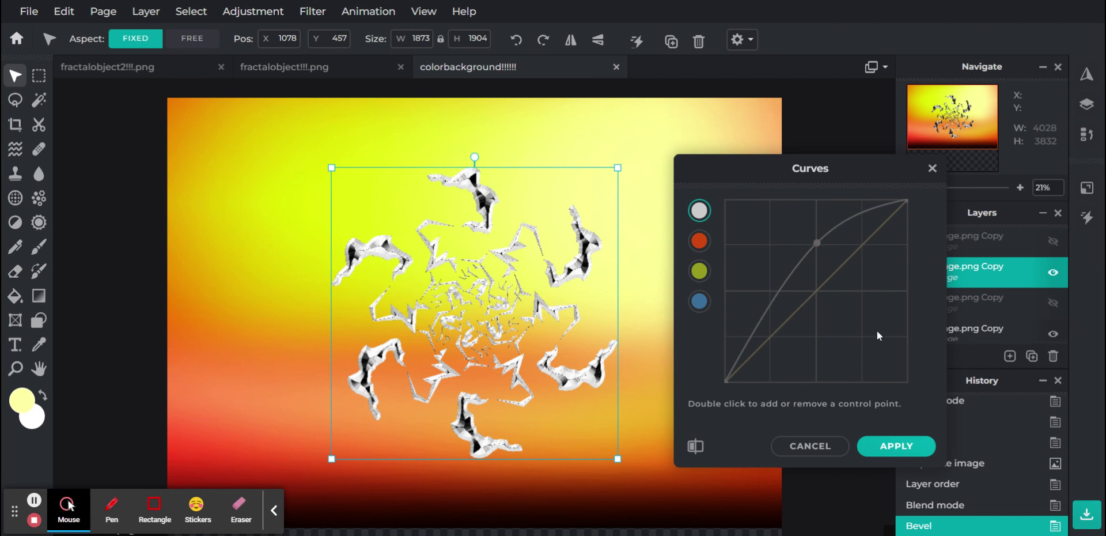
pyautogui.doubleClick(862, 335)
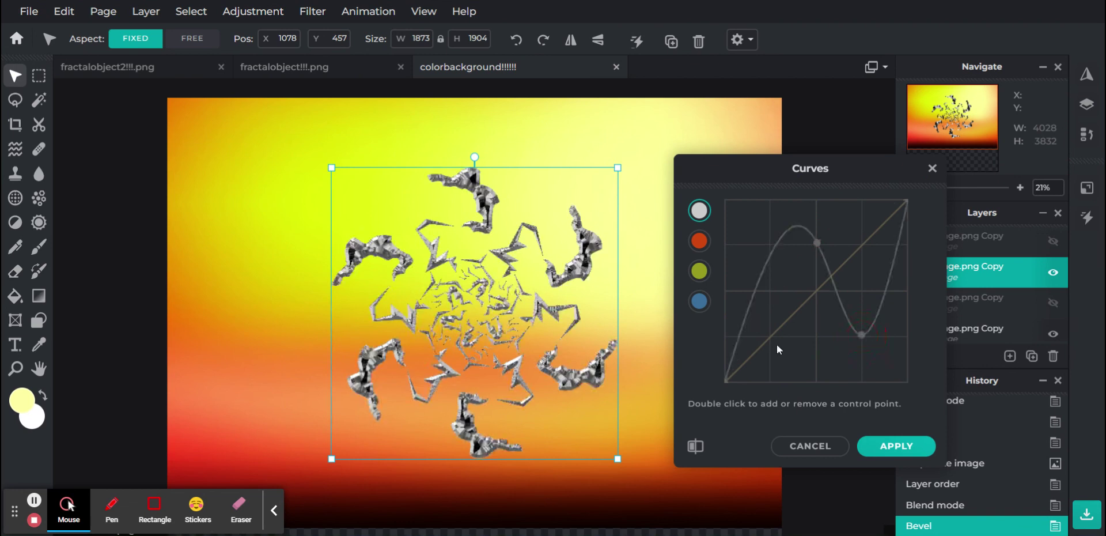
pyautogui.doubleClick(755, 339)
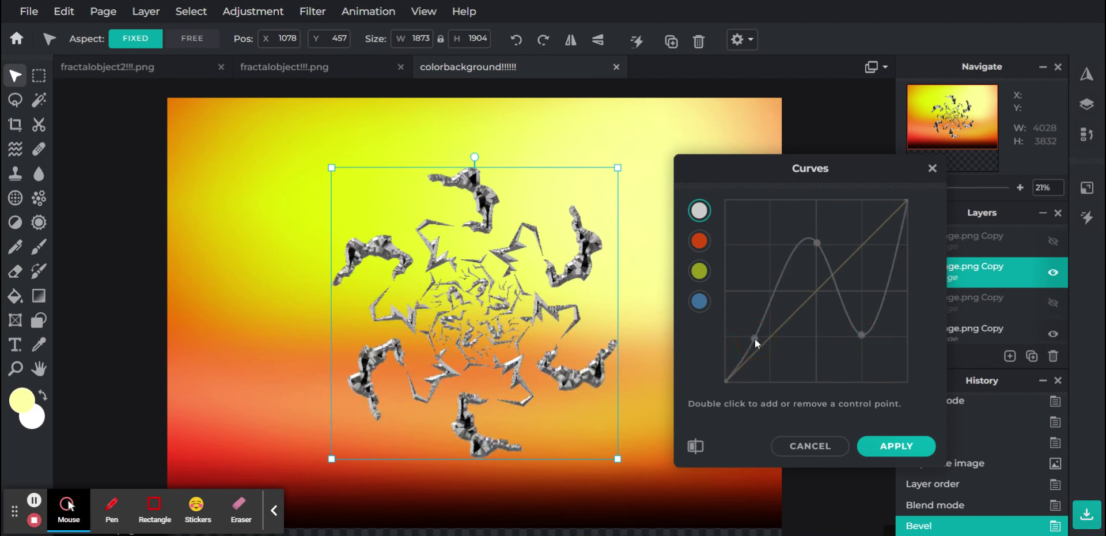
pyautogui.moveTo(755, 338); pyautogui.dragTo(770, 313)
pyautogui.moveTo(817, 241); pyautogui.dragTo(778, 240)
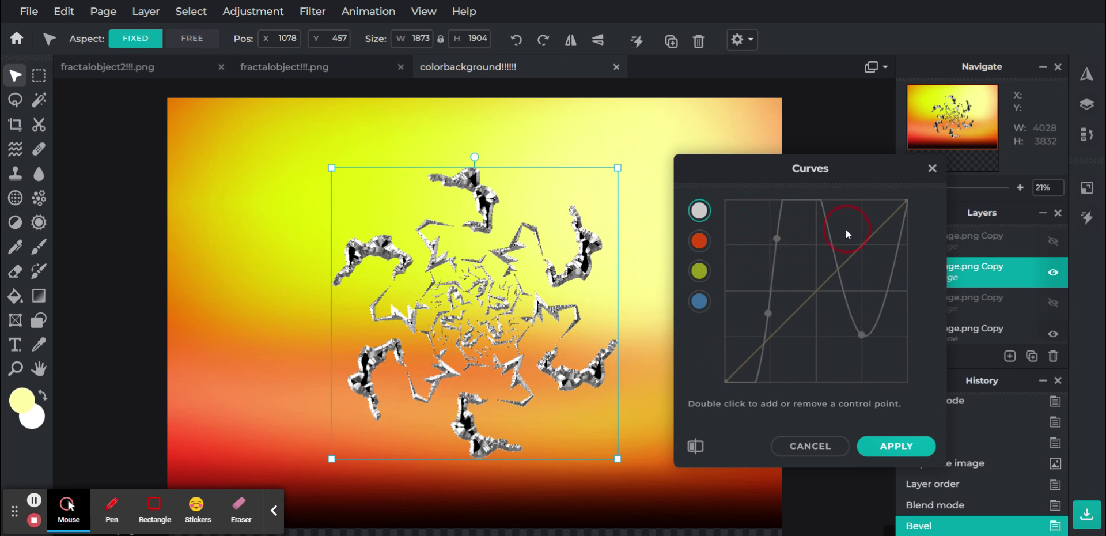
pyautogui.moveTo(846, 229); pyautogui.dragTo(820, 272)
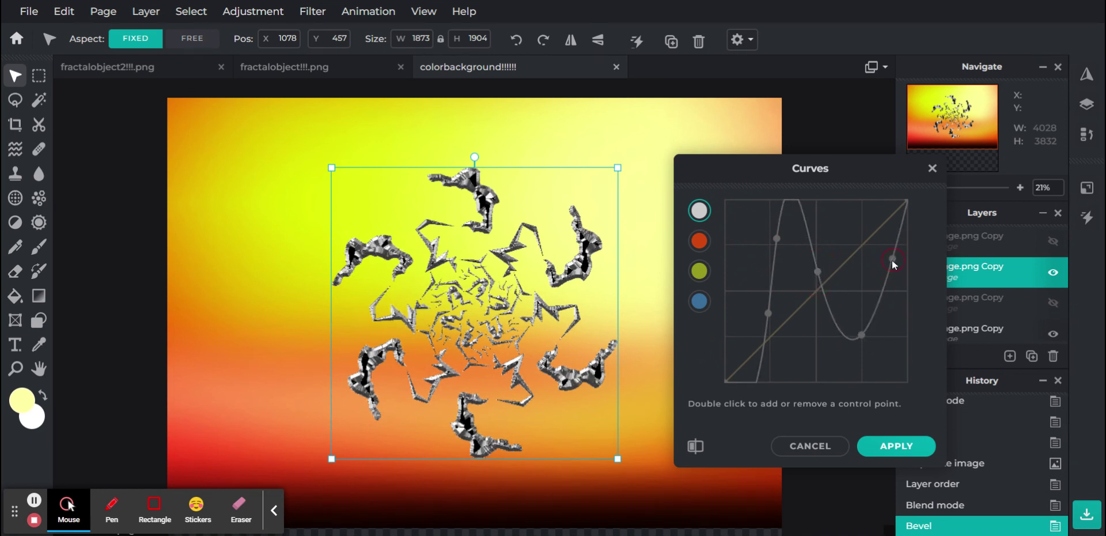
pyautogui.moveTo(892, 260); pyautogui.dragTo(871, 250)
pyautogui.moveTo(818, 270); pyautogui.dragTo(830, 255)
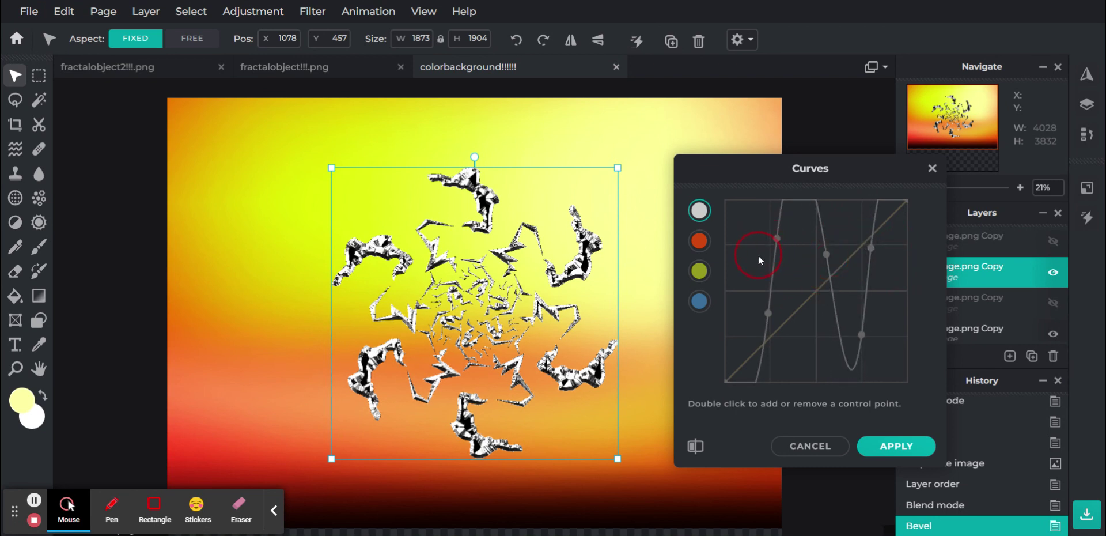
# - Reshape the master curve into a small shadow peak, a tall midtone peak and a highlight dip, and apply the Curves adjustment
pyautogui.moveTo(768, 313); pyautogui.dragTo(735, 323)
pyautogui.moveTo(781, 243); pyautogui.dragTo(749, 372)
pyautogui.moveTo(825, 256); pyautogui.dragTo(889, 246)
pyautogui.moveTo(878, 247); pyautogui.dragTo(869, 247)
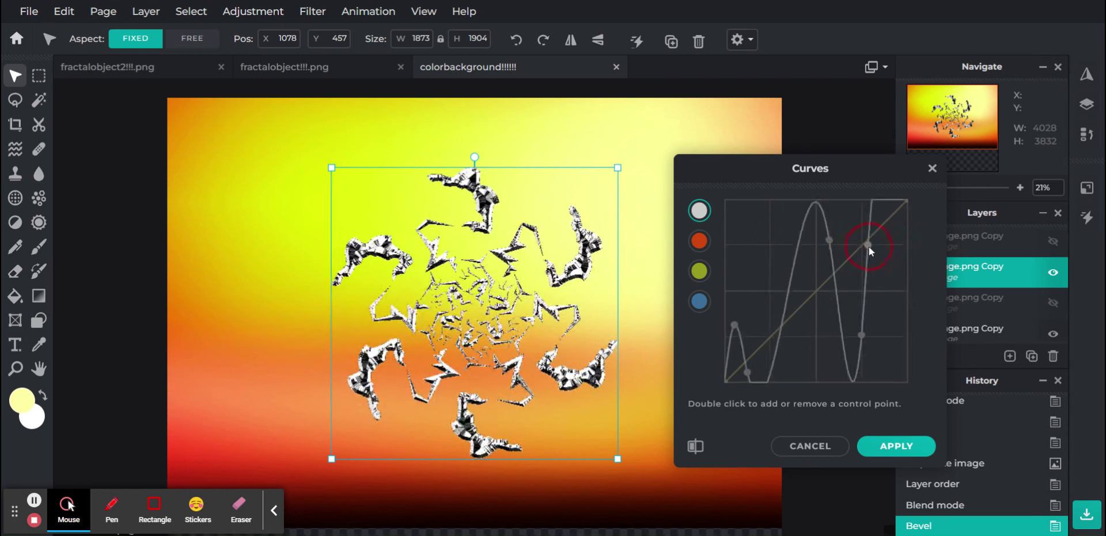
pyautogui.moveTo(862, 333)
pyautogui.mouseDown()
pyautogui.moveTo(850, 296)
pyautogui.moveTo(847, 336)
pyautogui.mouseUp()
pyautogui.moveTo(829, 239); pyautogui.dragTo(810, 209)
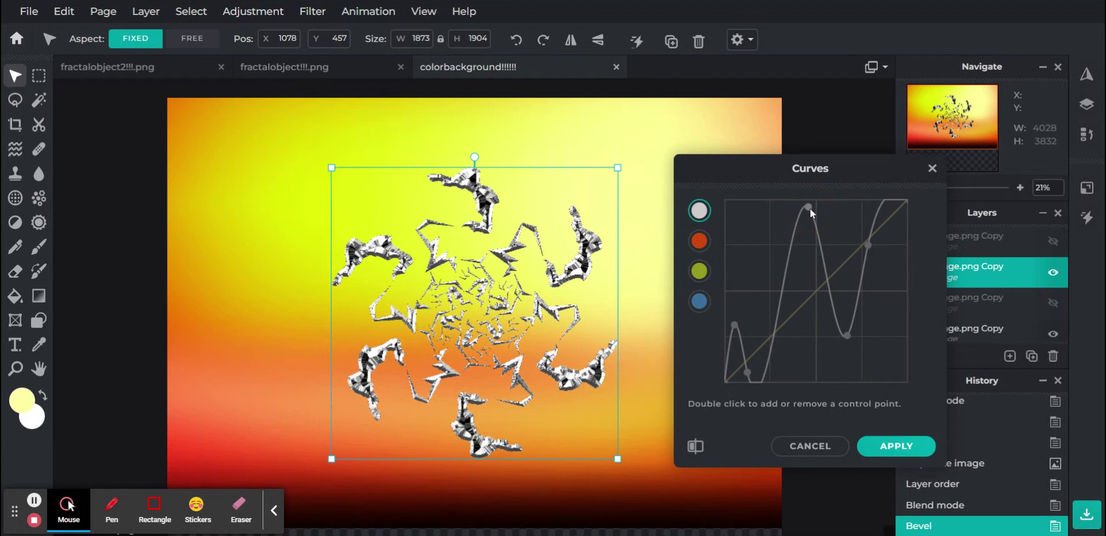
pyautogui.click(884, 447)
# - Move the curve-adjusted grayscale layer below the hidden fractal copy, directly above the Hard-light layer
pyautogui.moveTo(913, 189)
pyautogui.mouseDown()
pyautogui.moveTo(951, 192)
pyautogui.moveTo(928, 199)
pyautogui.mouseUp()
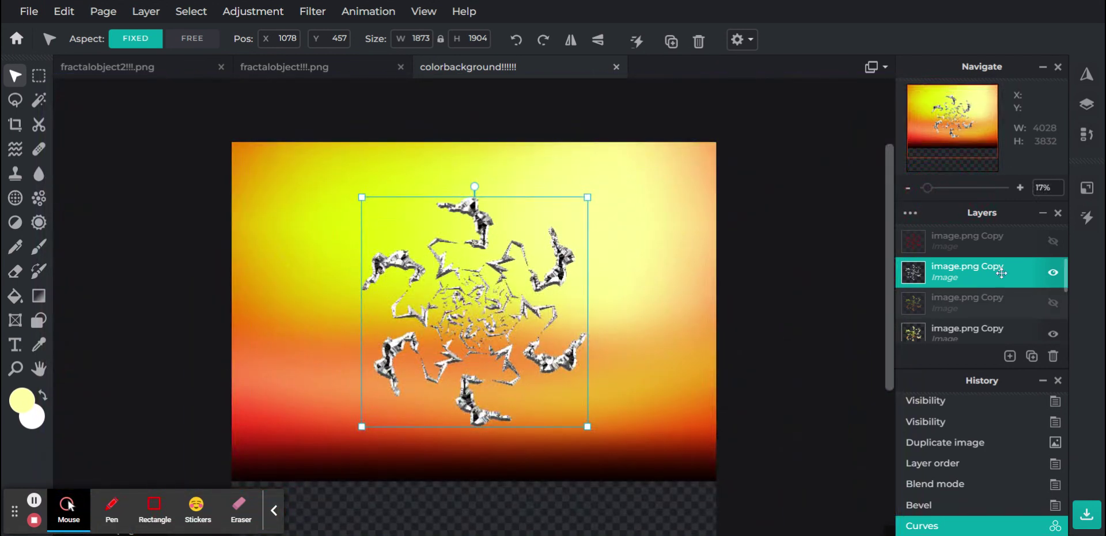
pyautogui.moveTo(1002, 274); pyautogui.dragTo(1002, 303)
# - Try the Darken blend mode on the curve-adjusted grayscale layer and undo it
pyautogui.click(1014, 303)
pyautogui.click(815, 367)
pyautogui.press('Down')
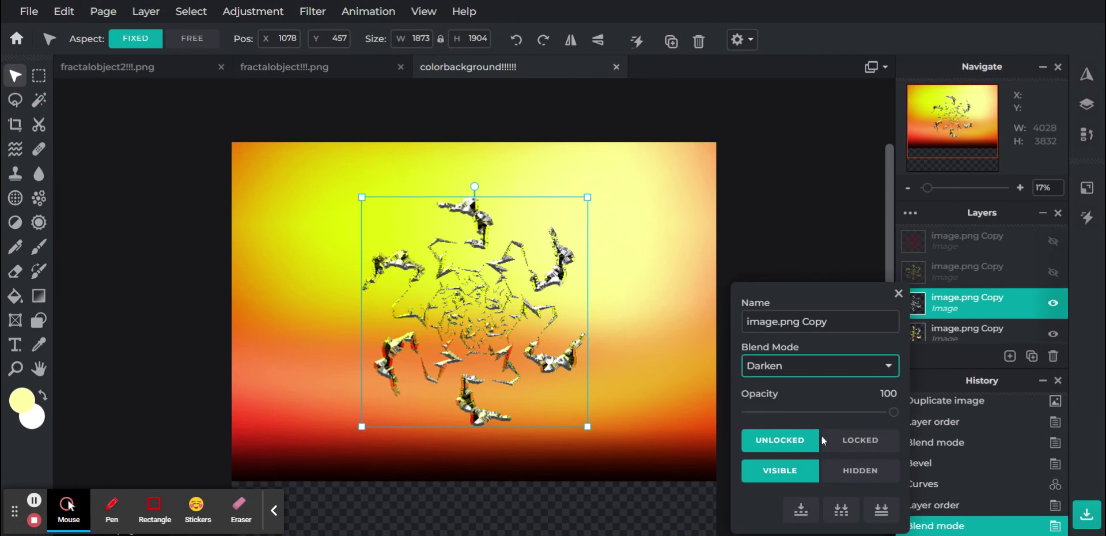
pyautogui.click(938, 306)
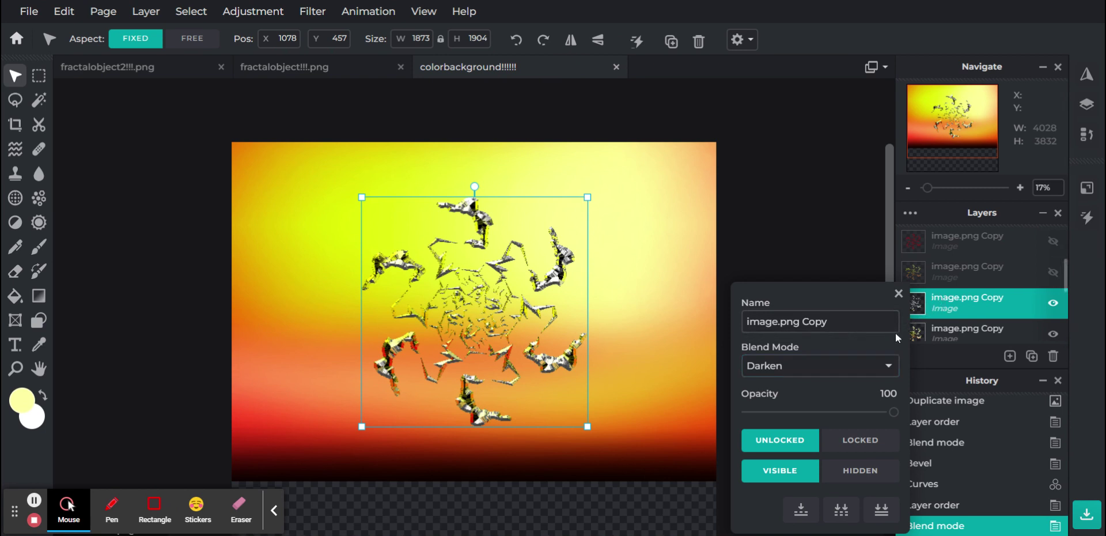
pyautogui.click(967, 506)
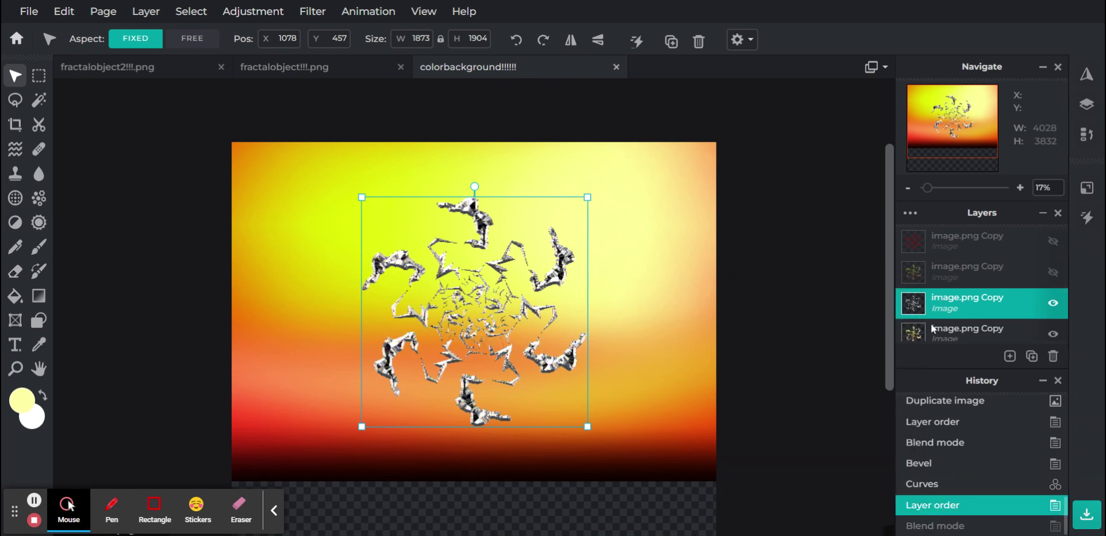
# - Try the Overlay blend mode on the curve-adjusted grayscale layer and undo it
pyautogui.click(842, 377)
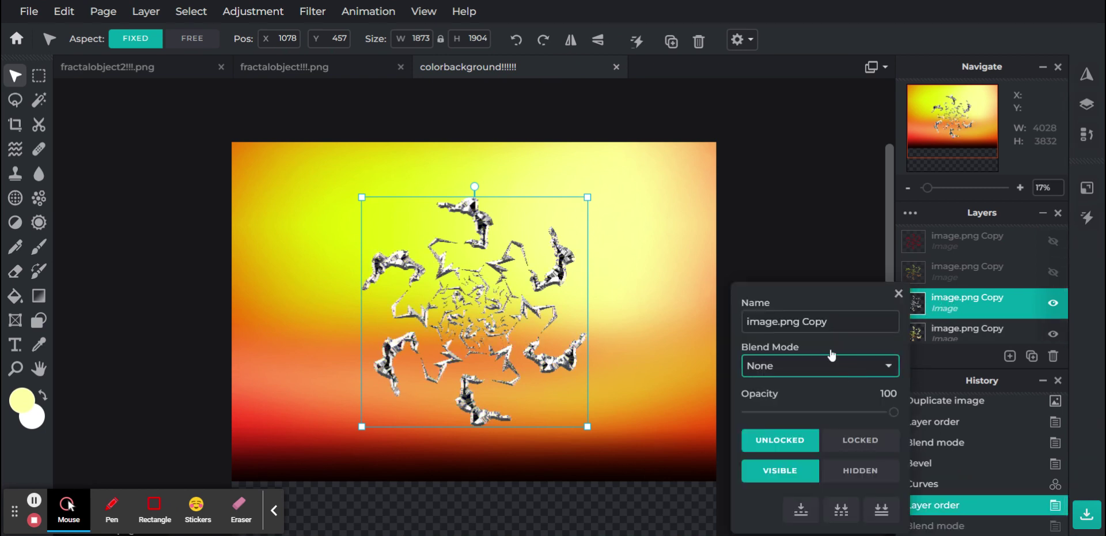
pyautogui.click(792, 176)
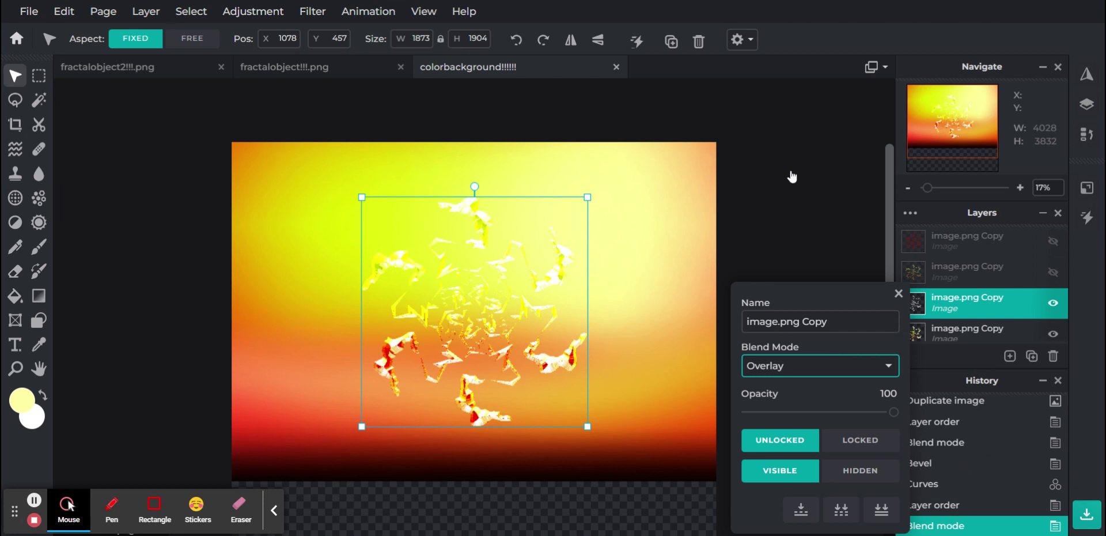
pyautogui.click(954, 505)
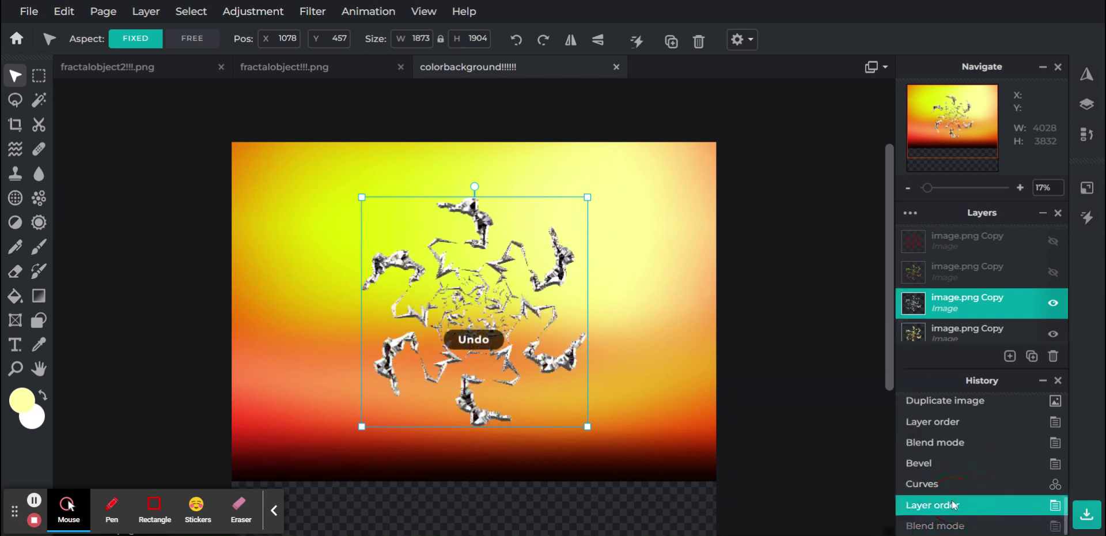
# - Try the Color-burn blend mode on the curve-adjusted grayscale layer and undo it
pyautogui.click(954, 313)
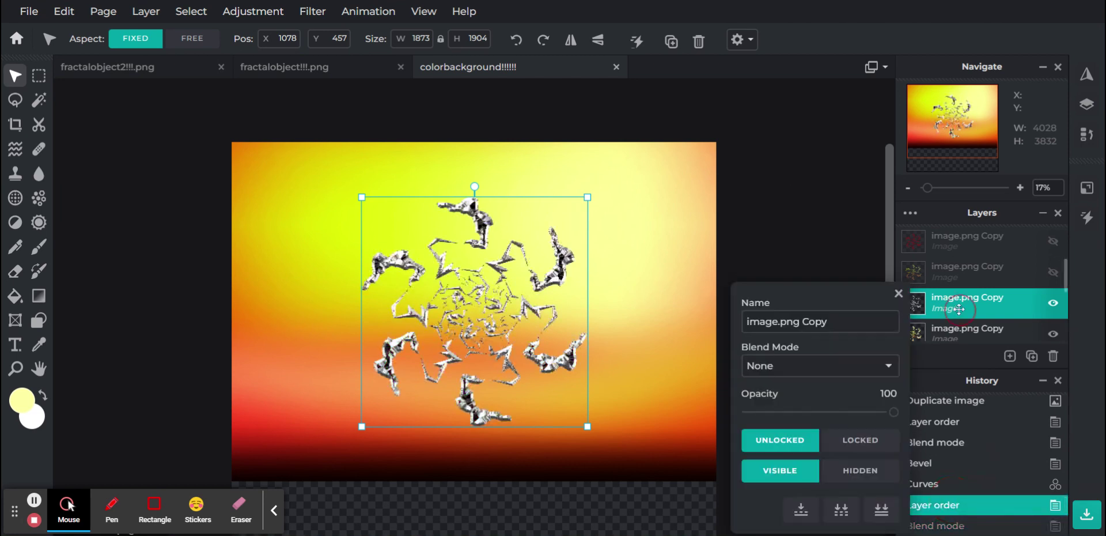
pyautogui.click(805, 360)
pyautogui.click(804, 225)
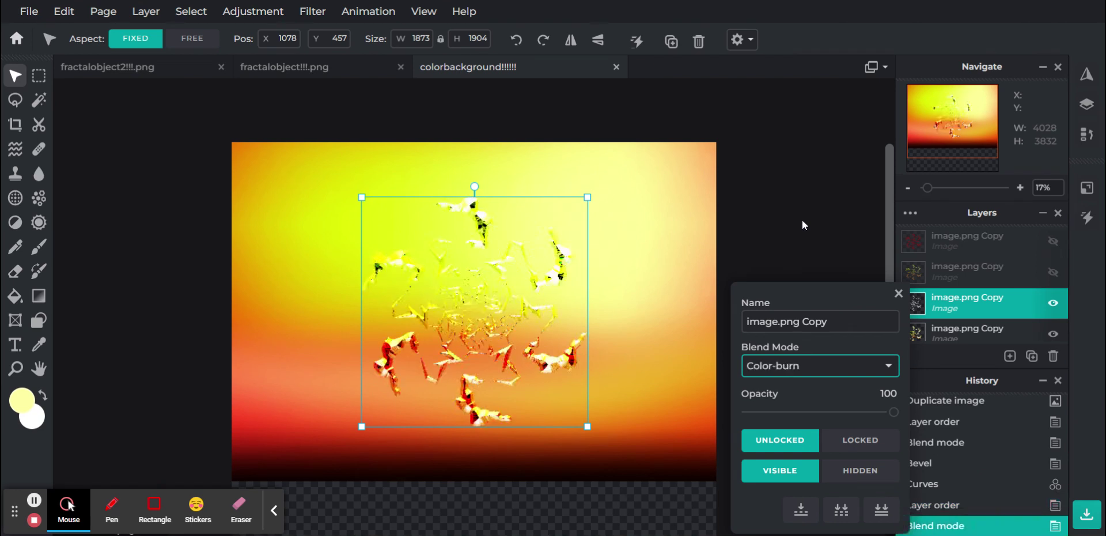
pyautogui.click(947, 507)
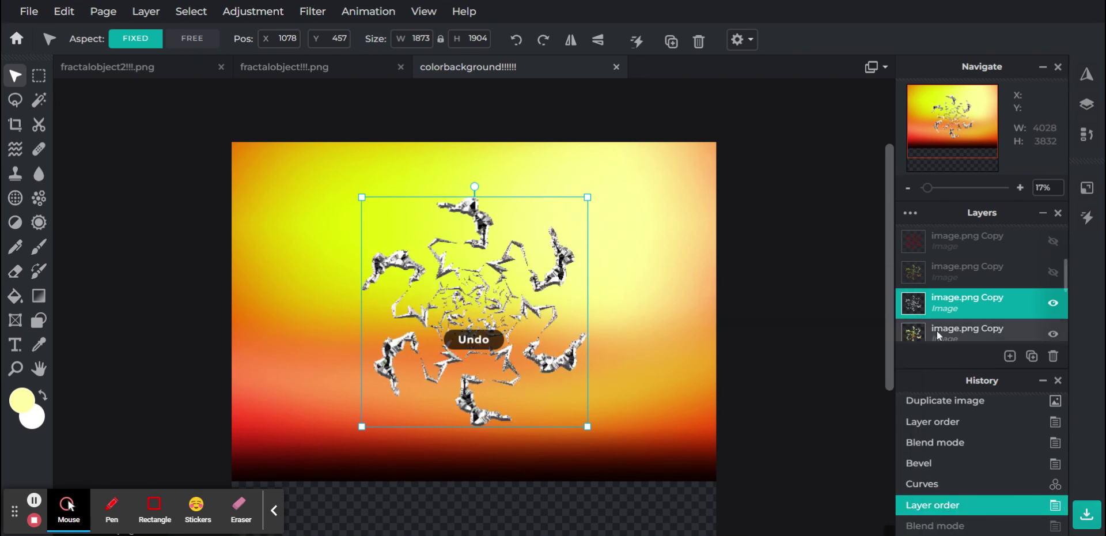
# - Try the Hard-light blend mode on the curve-adjusted grayscale layer and undo it
pyautogui.click(949, 312)
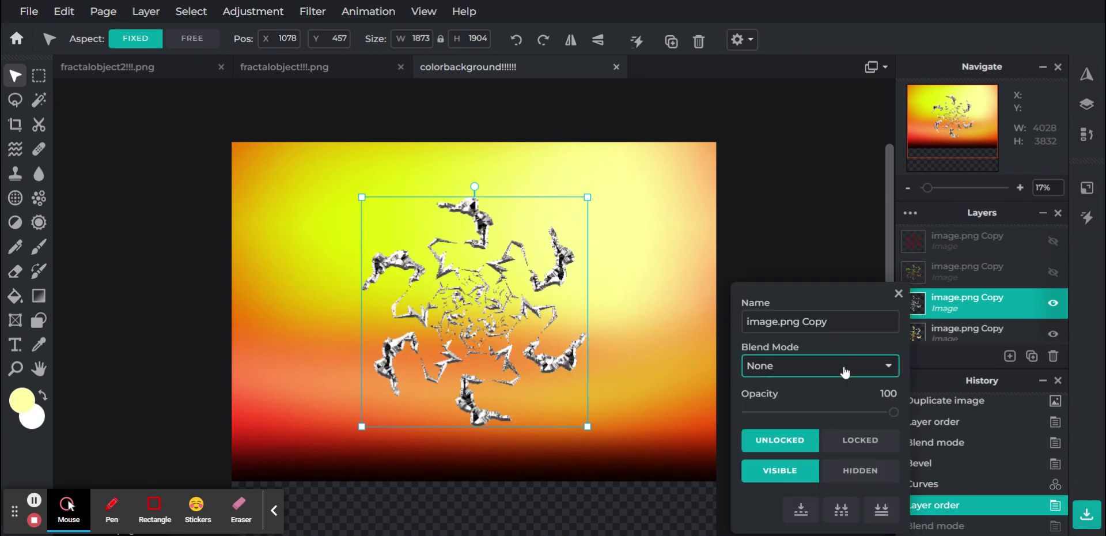
pyautogui.click(839, 349)
pyautogui.click(810, 234)
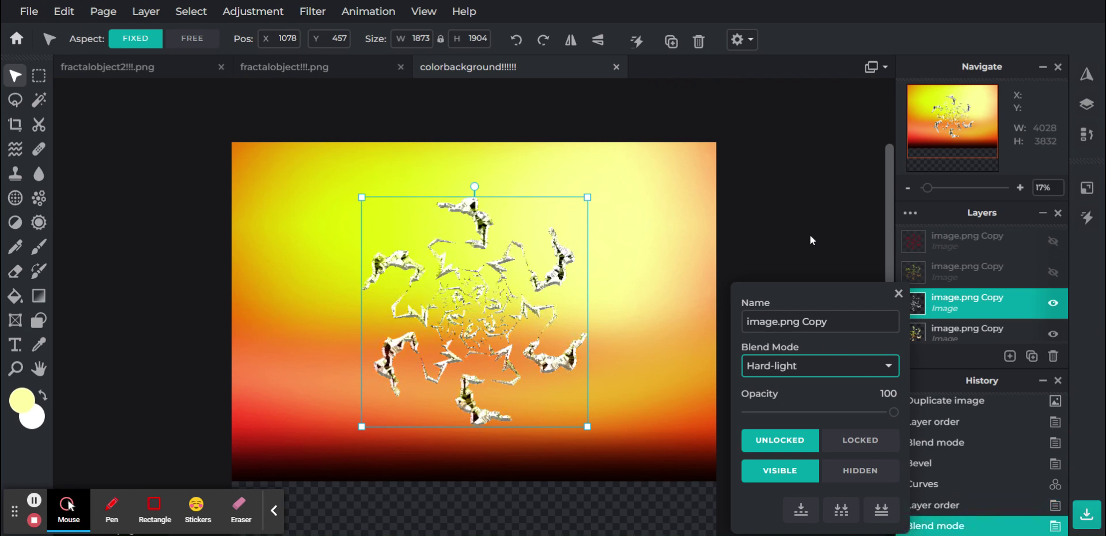
pyautogui.click(947, 505)
# - Try the Soft-light blend mode on the curve-adjusted grayscale layer and undo it
pyautogui.click(950, 307)
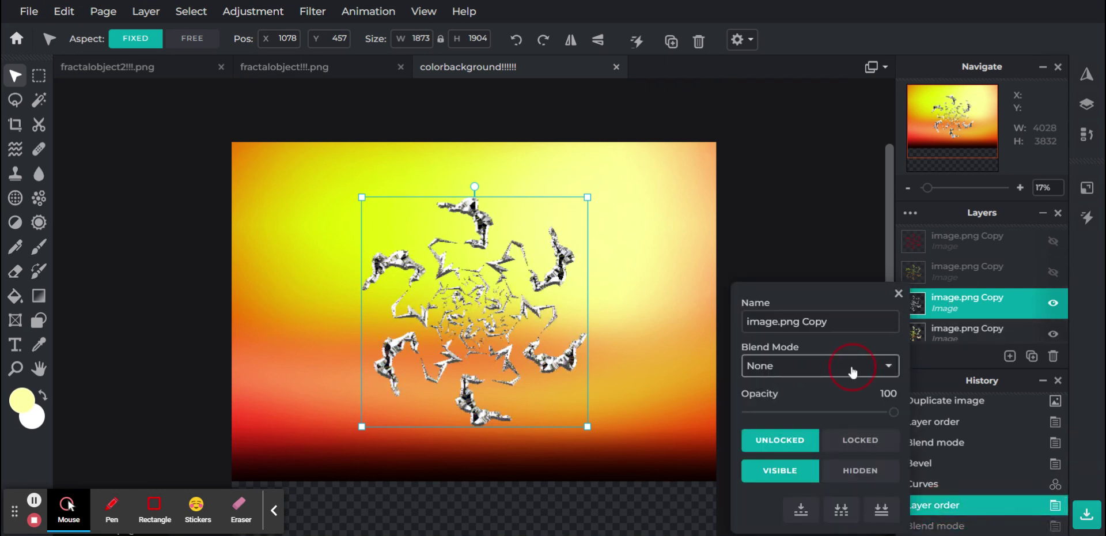
pyautogui.click(800, 255)
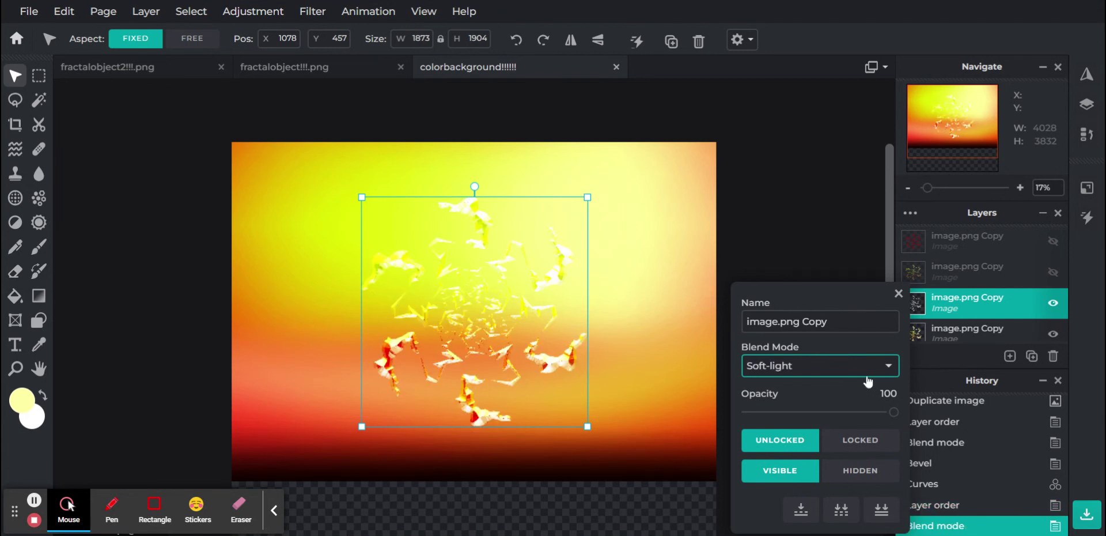
pyautogui.click(948, 506)
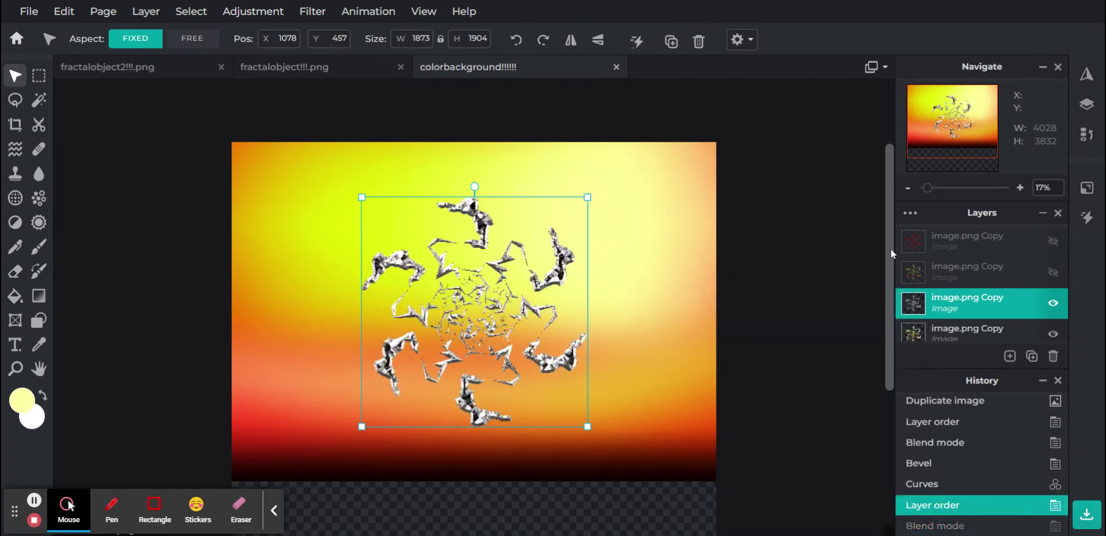
pyautogui.click(913, 215)
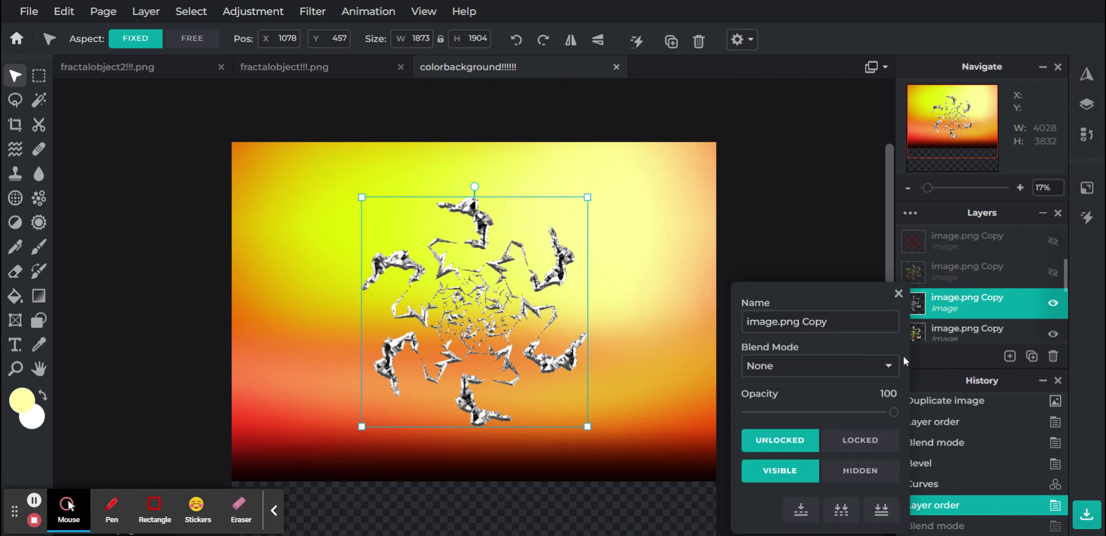
pyautogui.moveTo(893, 413); pyautogui.dragTo(925, 410)
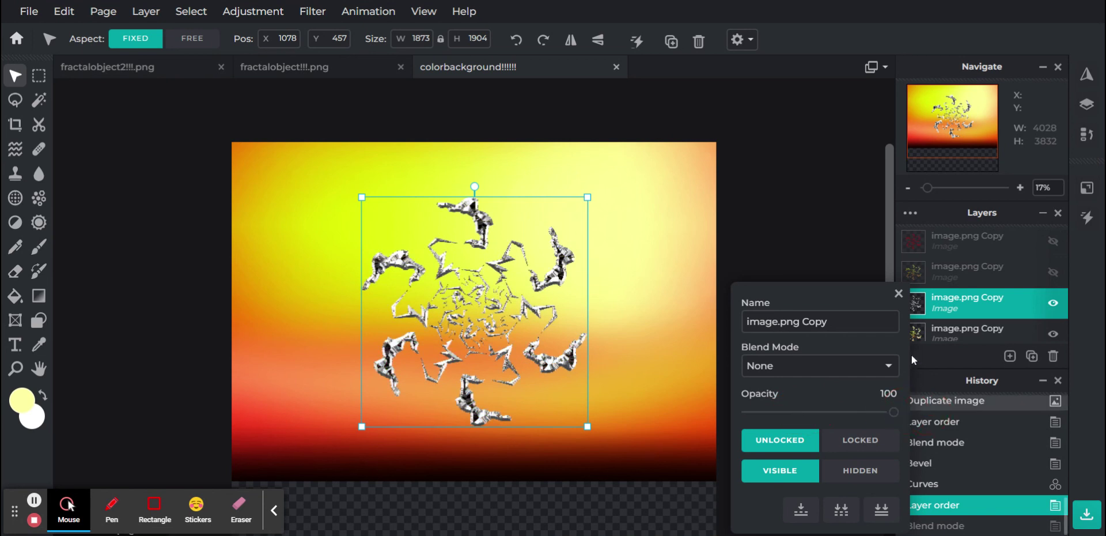
pyautogui.click(898, 293)
# - Move the curve-adjusted grayscale layer directly below the Hard-light layer
pyautogui.scroll(-2, 953, 288)
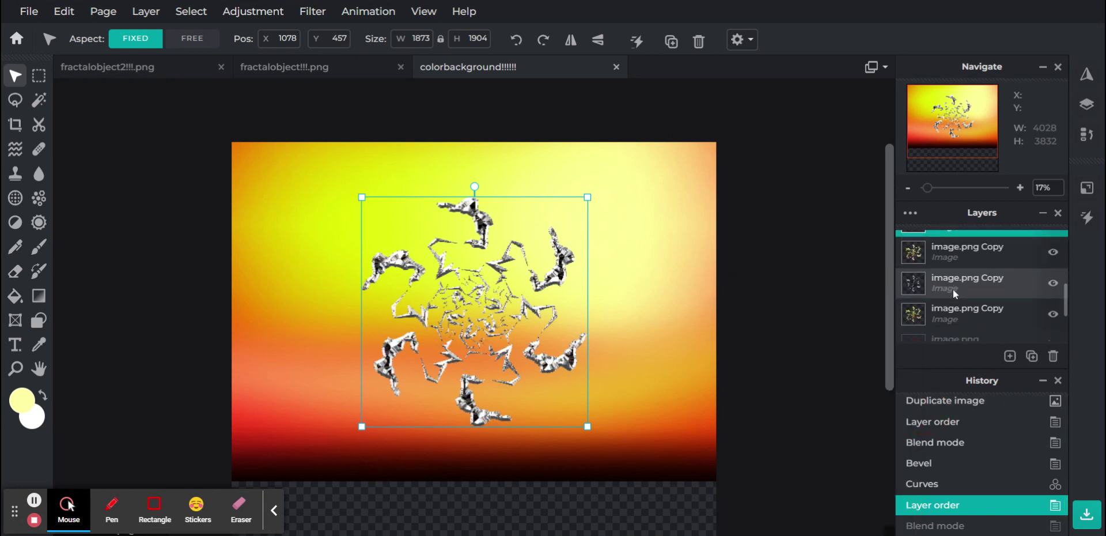
pyautogui.scroll(2, 975, 233)
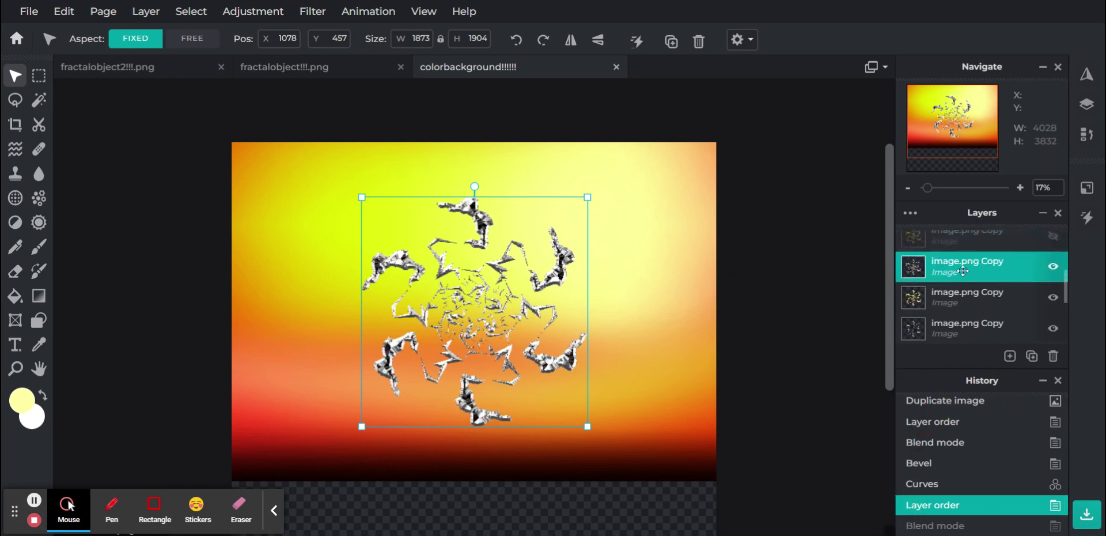
pyautogui.moveTo(963, 271); pyautogui.dragTo(964, 289)
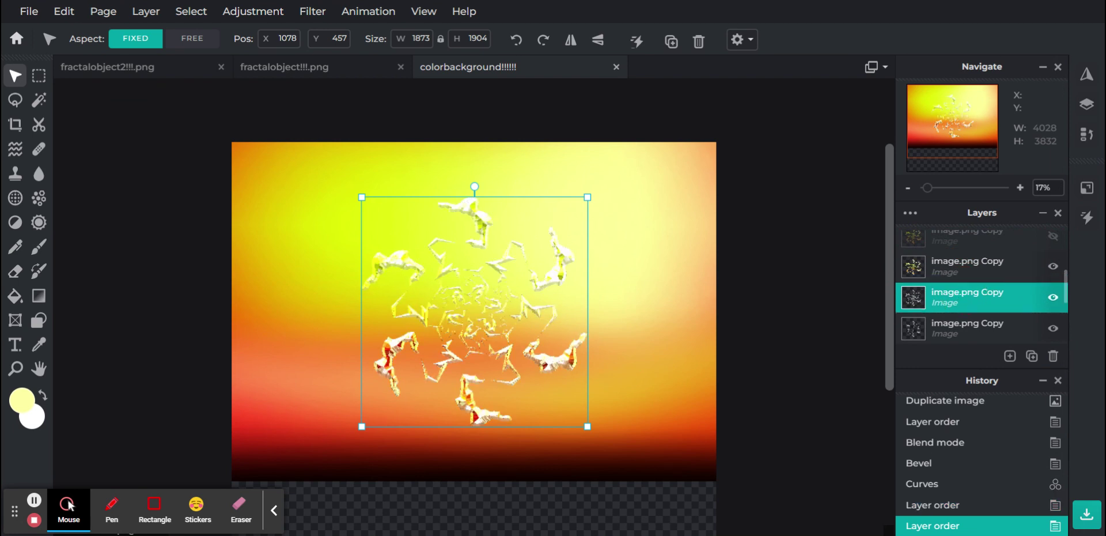
pyautogui.moveTo(927, 188); pyautogui.dragTo(959, 196)
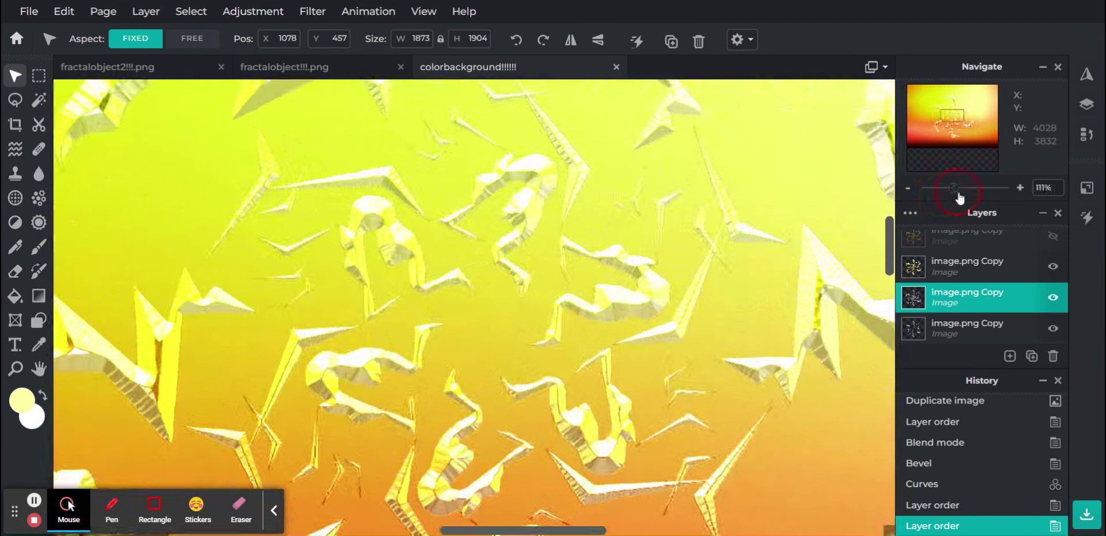
pyautogui.click(966, 269)
pyautogui.click(963, 267)
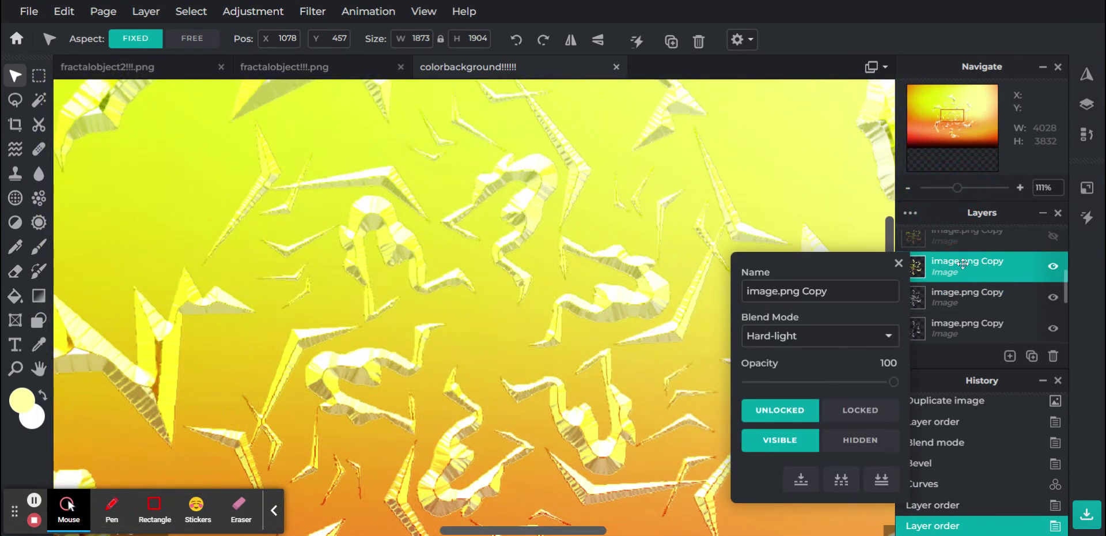
pyautogui.moveTo(894, 382); pyautogui.dragTo(962, 386)
pyautogui.click(899, 264)
# - Move the curve-adjusted grayscale layer below the other grayscale fractal layer, directly above the lowest visible colour fractal copy
pyautogui.click(956, 294)
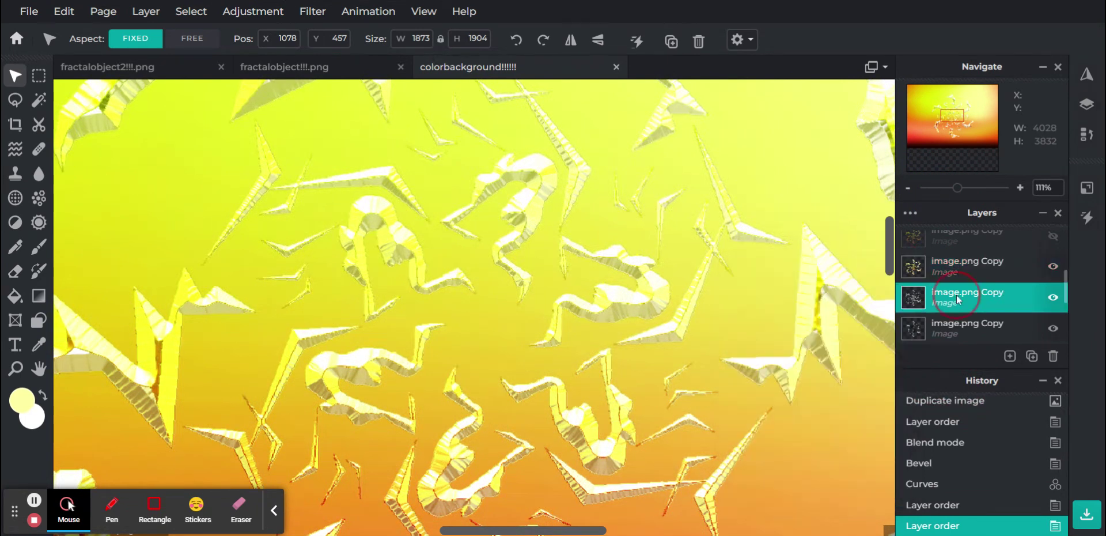
pyautogui.moveTo(956, 294); pyautogui.dragTo(957, 323)
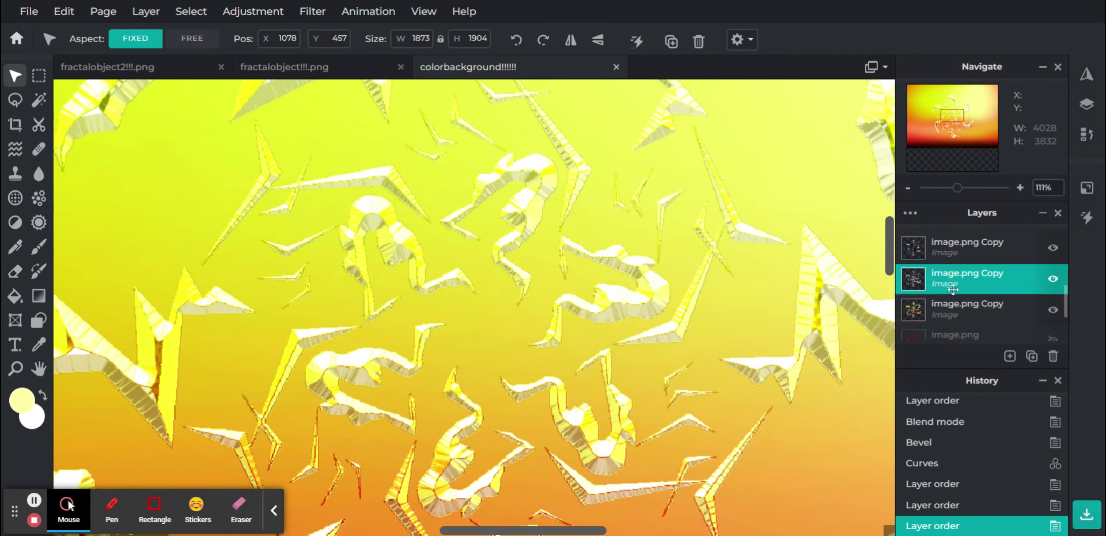
# - Roll the history back to the Curves adjustment, discarding the layer reorderings made after it
pyautogui.scroll(1, 954, 278)
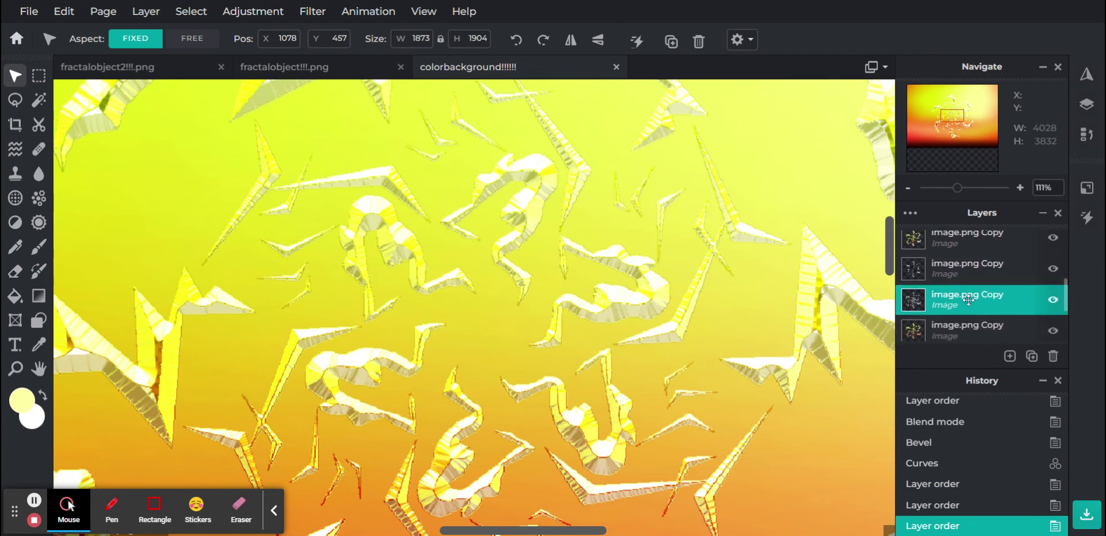
pyautogui.click(944, 464)
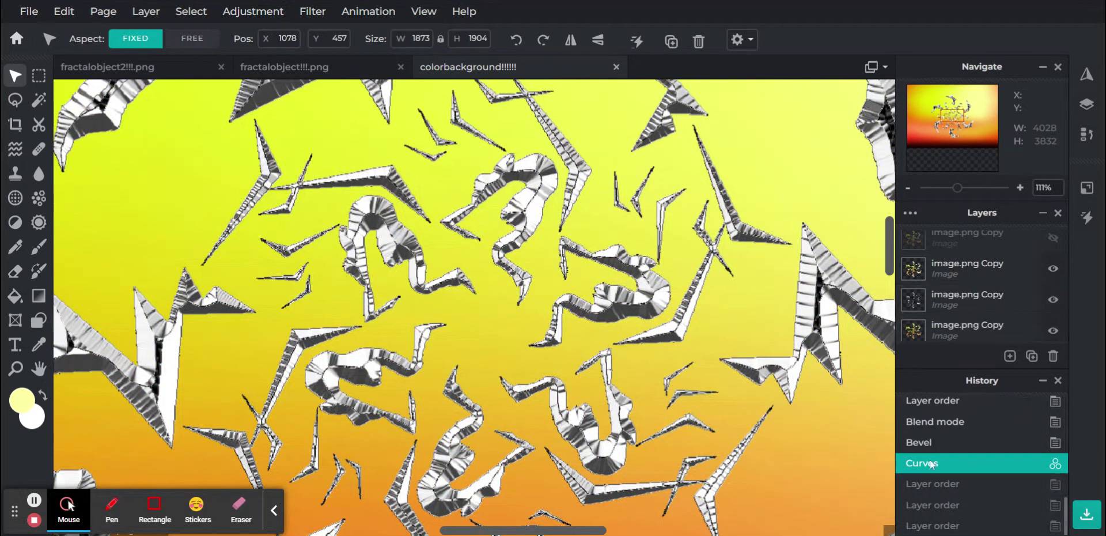
# - Try the Lighter blend mode on the greyscale beveled image.png Copy layer and revert to the Curves state
pyautogui.click(945, 296)
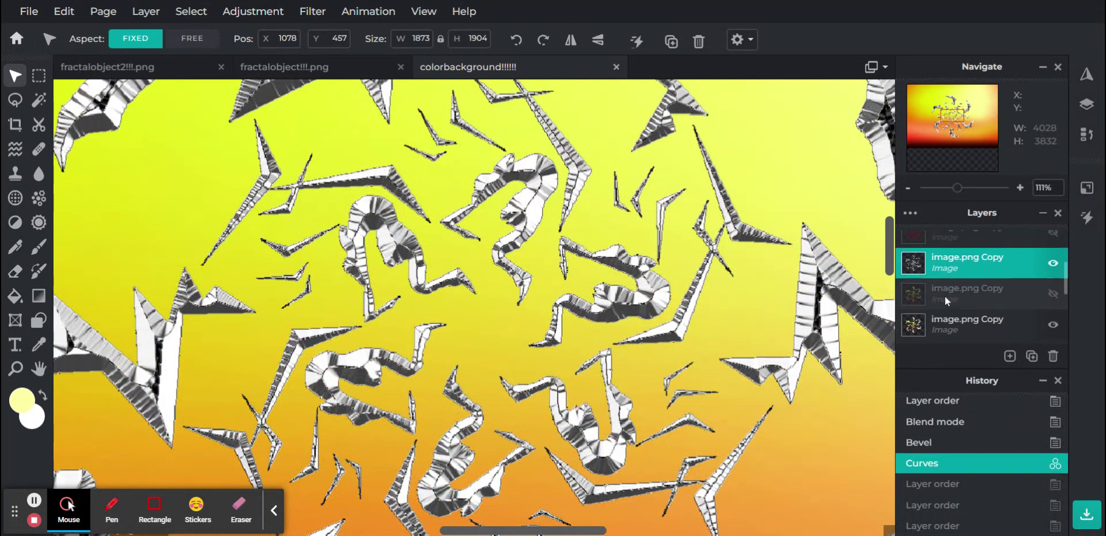
pyautogui.click(952, 267)
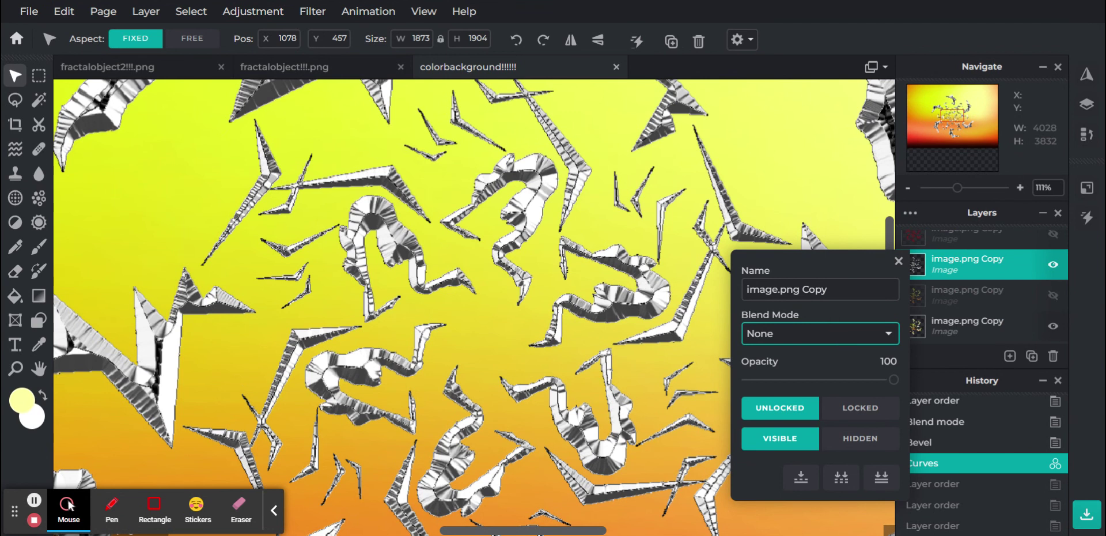
pyautogui.press('Down')
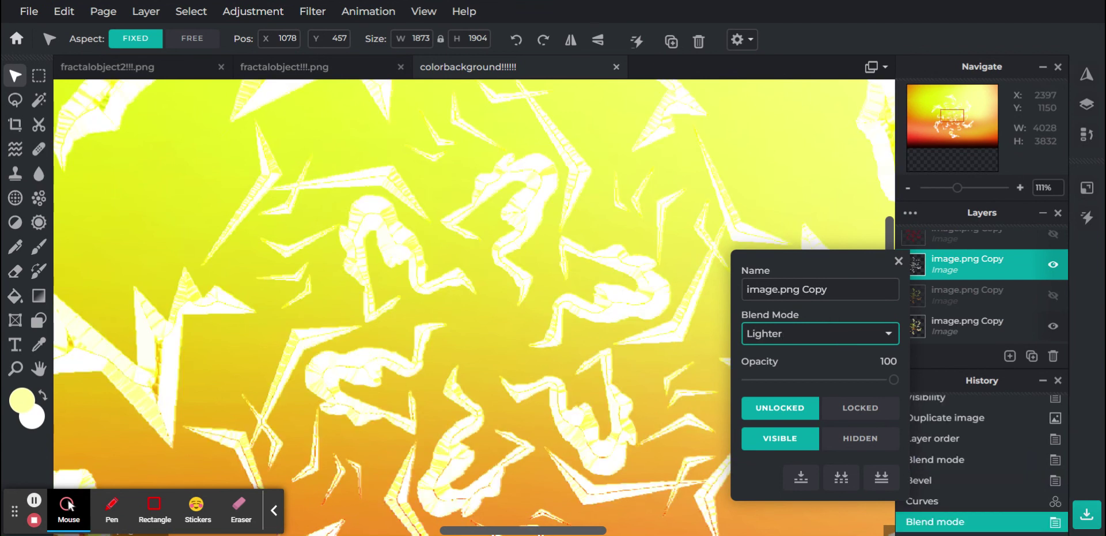
pyautogui.click(942, 501)
# - Move the greyscale image.png Copy layer one place down, below the hidden image.png Copy layer
pyautogui.moveTo(957, 269); pyautogui.dragTo(959, 303)
pyautogui.click(962, 264)
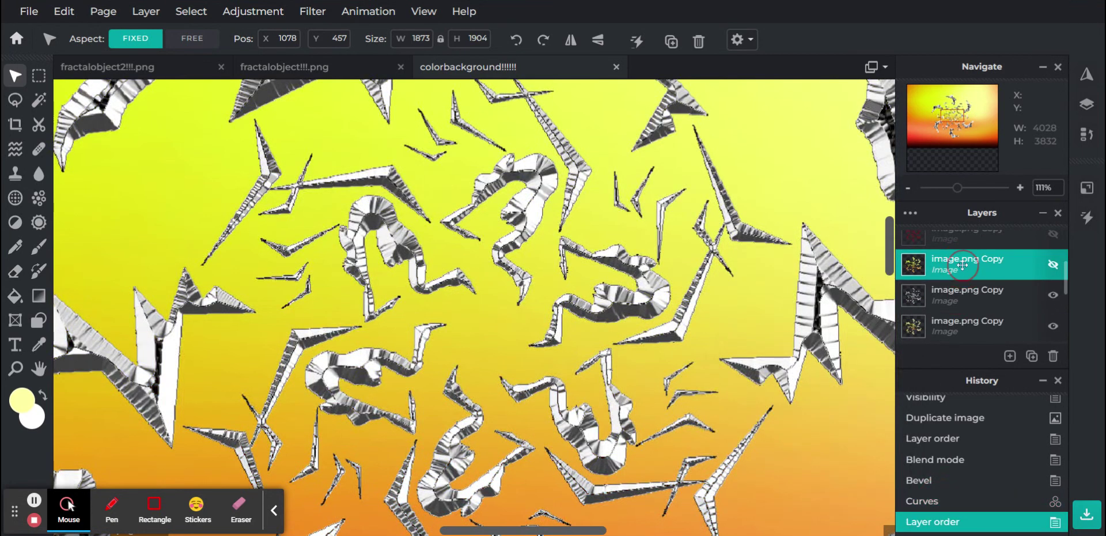
# - Try the Lighten and Difference blend modes on the greyscale image.png Copy layer, undoing each one
pyautogui.click(957, 294)
pyautogui.click(958, 294)
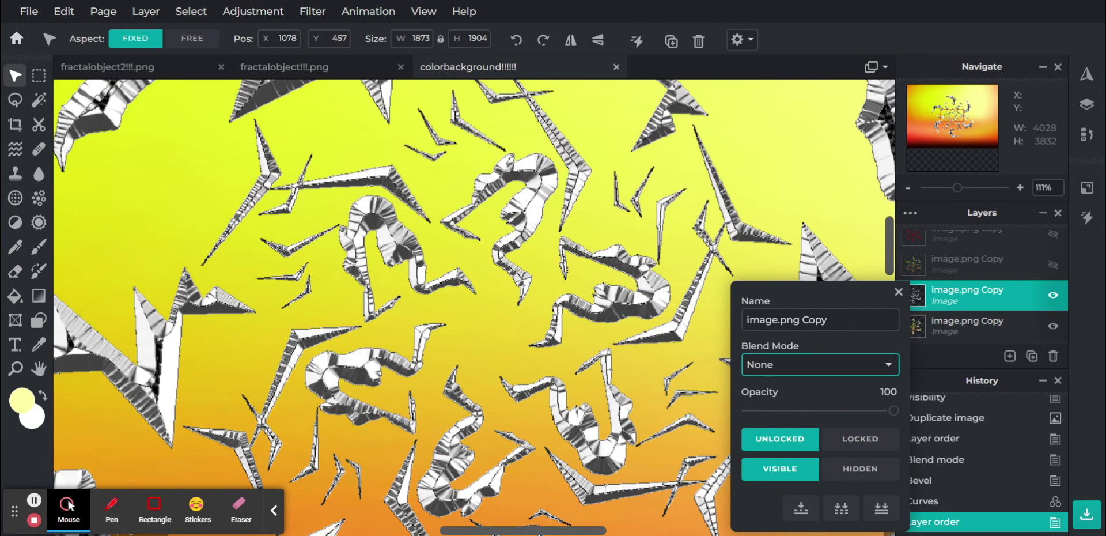
pyautogui.press('l')
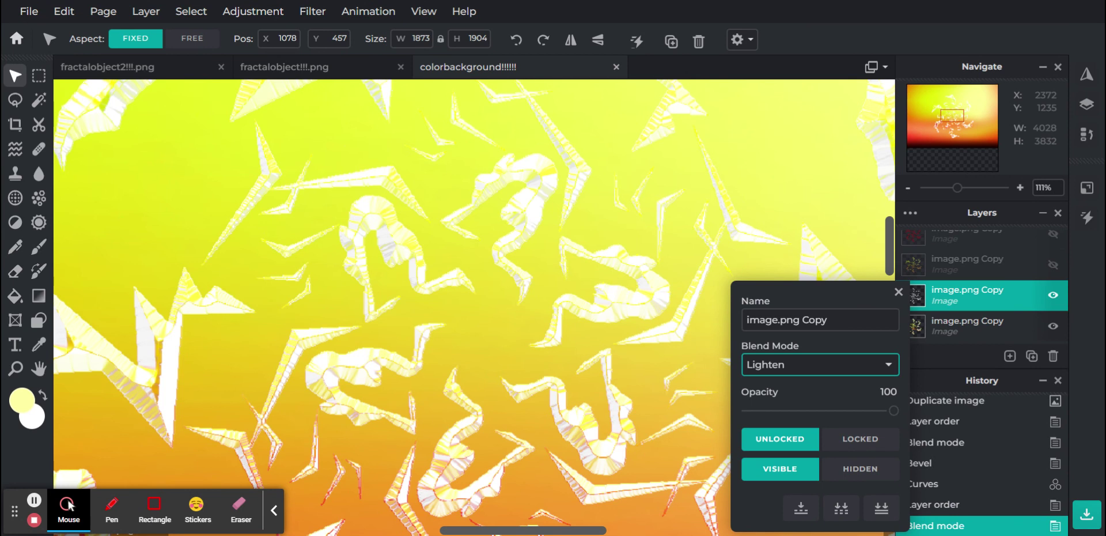
pyautogui.click(937, 507)
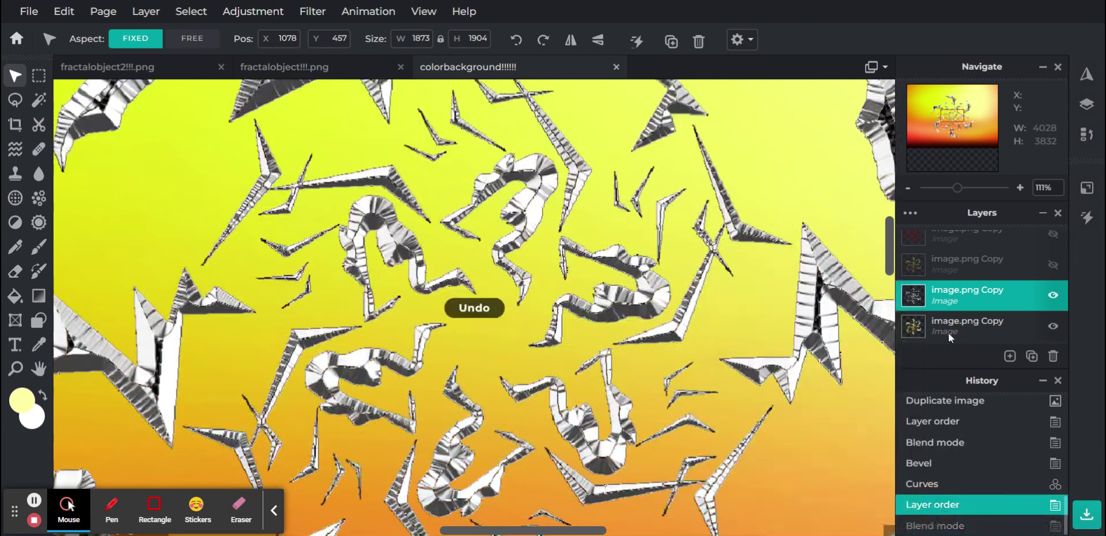
pyautogui.click(968, 295)
pyautogui.click(854, 369)
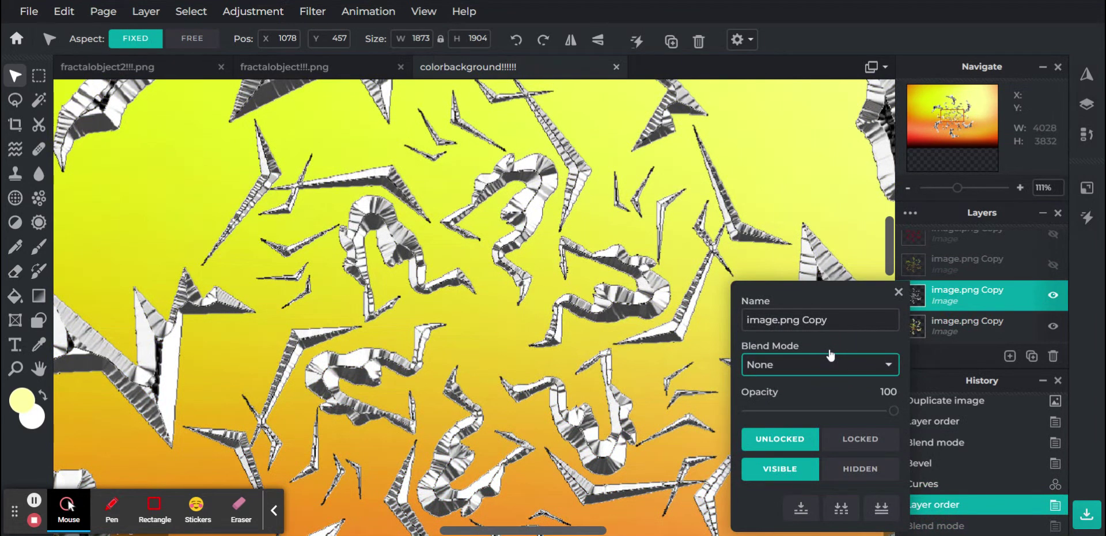
pyautogui.press('Return')
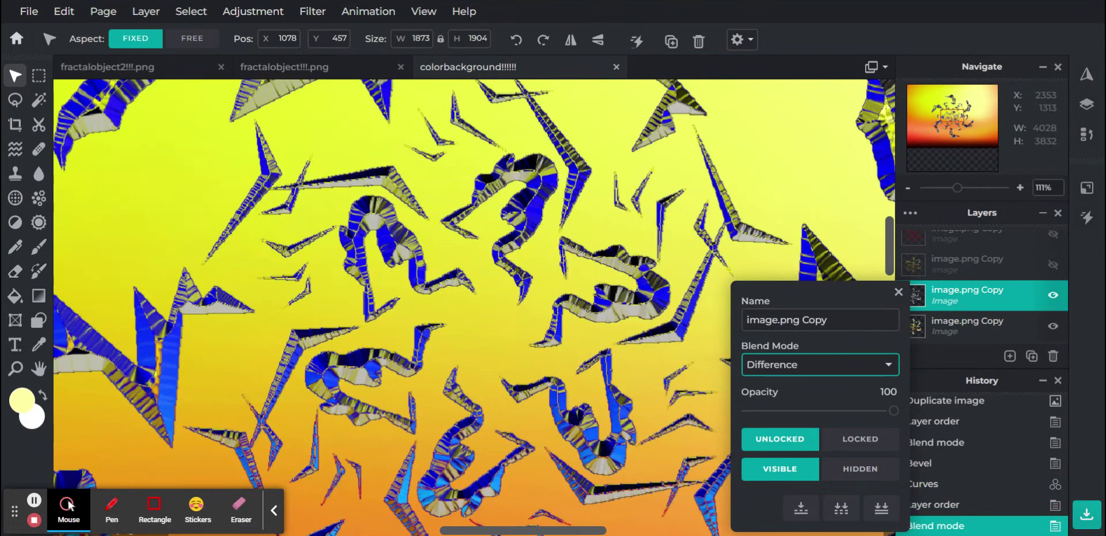
pyautogui.click(923, 505)
# - Try the Color-dodge and Color-burn blend modes on the greyscale image.png Copy layer, undoing each one
pyautogui.click(947, 310)
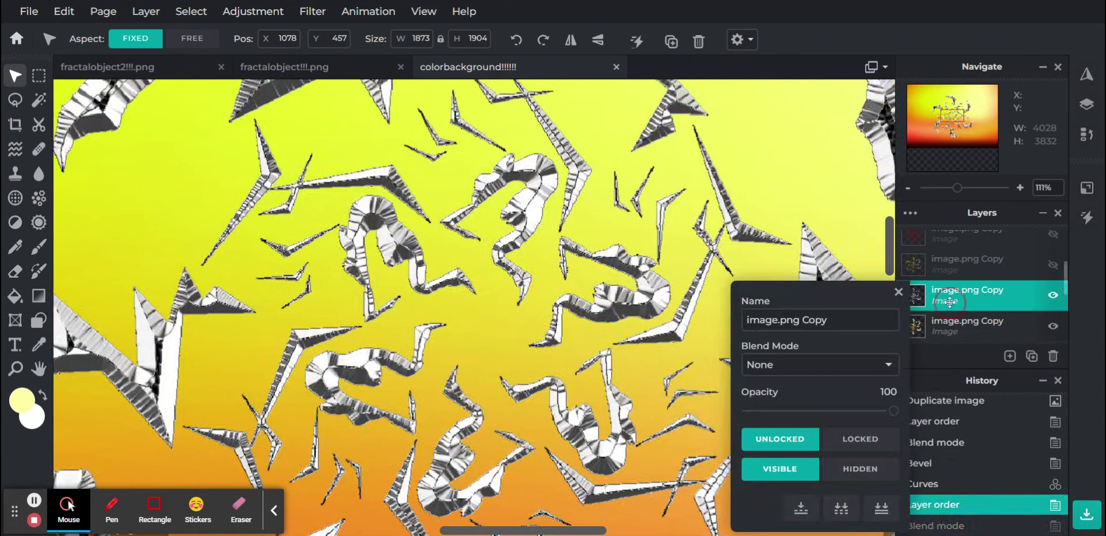
pyautogui.click(837, 353)
pyautogui.click(813, 215)
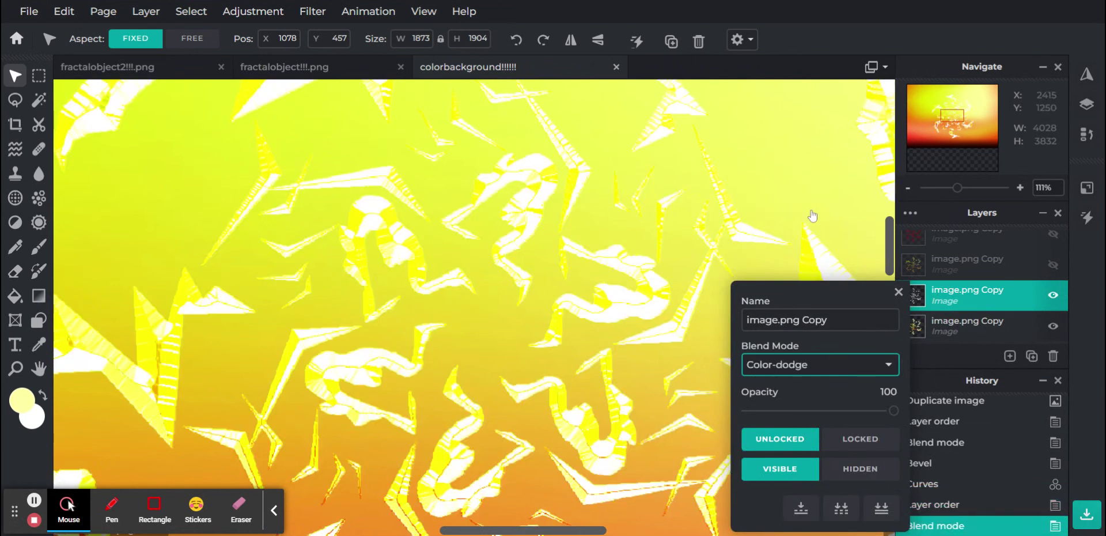
pyautogui.click(929, 505)
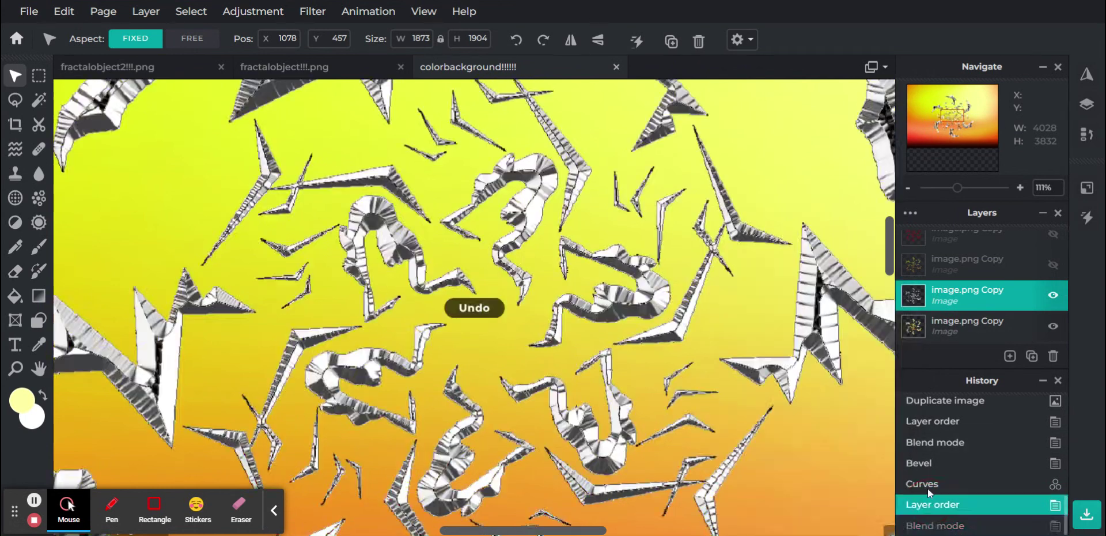
pyautogui.click(932, 306)
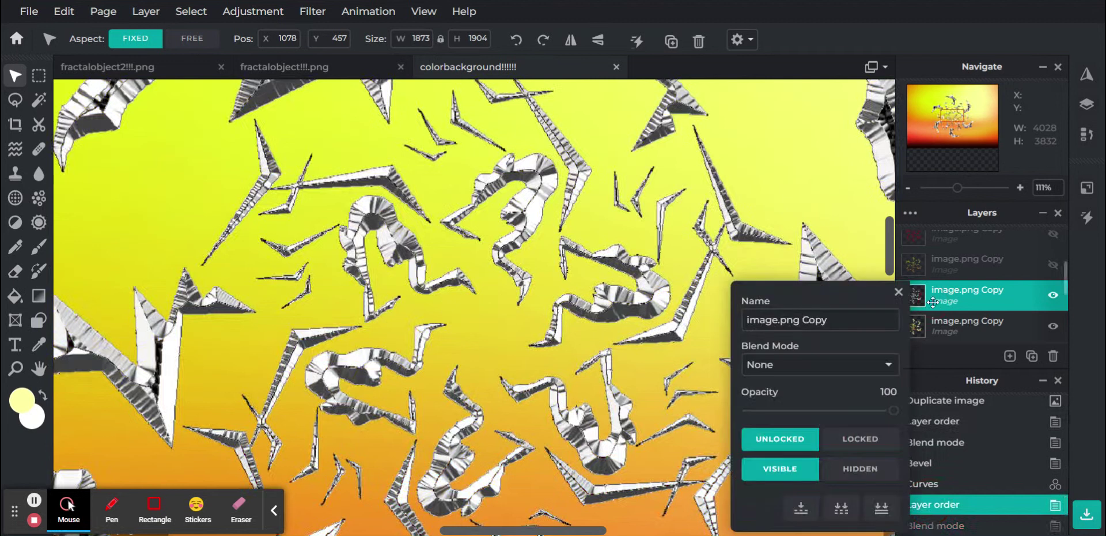
pyautogui.click(824, 364)
pyautogui.click(801, 224)
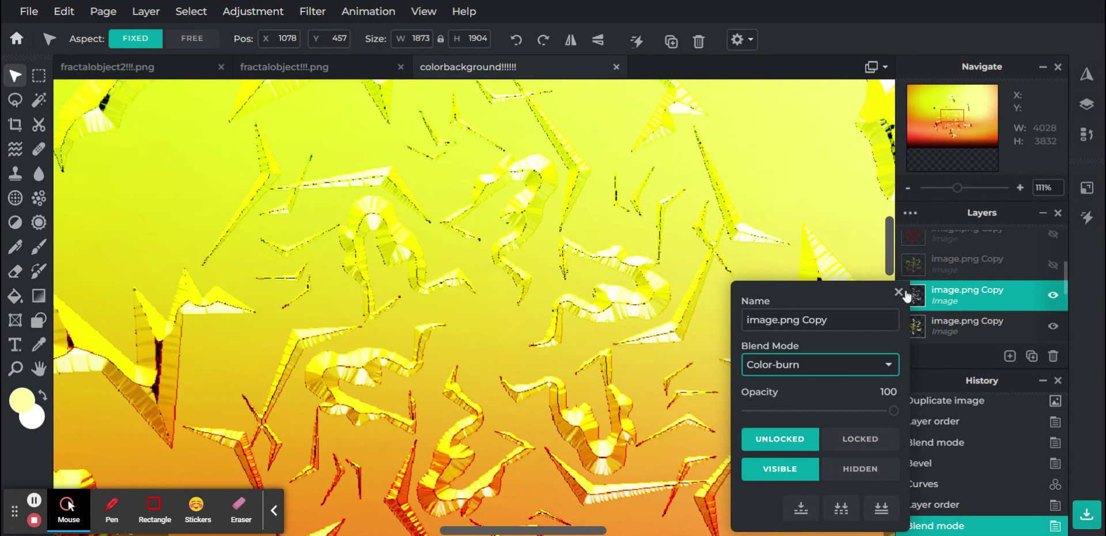
pyautogui.click(939, 506)
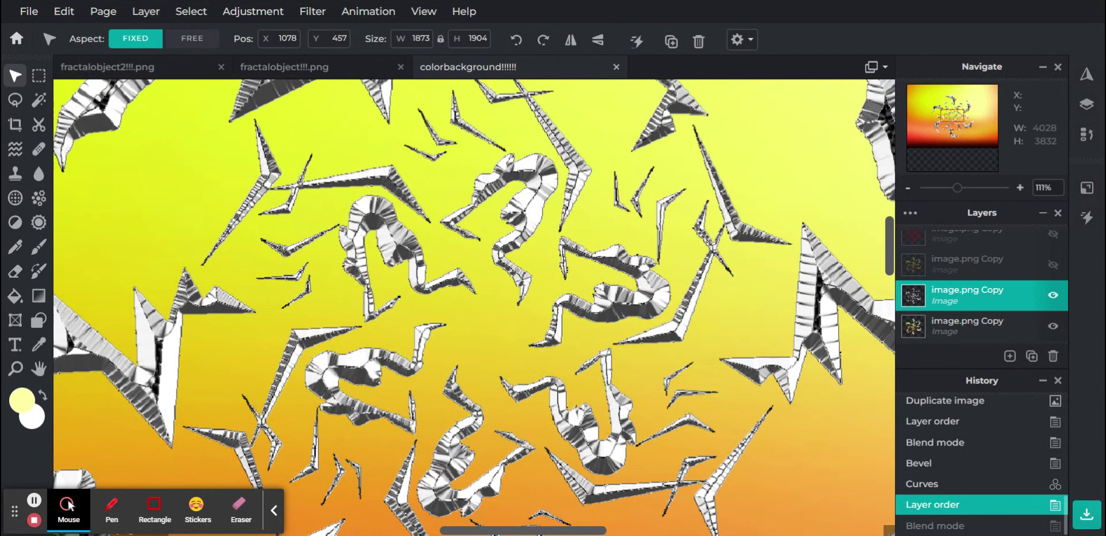
# - Move the greyscale image.png Copy layer down the stack to just above the lowest image.png Copy layer
pyautogui.moveTo(957, 190); pyautogui.dragTo(932, 199)
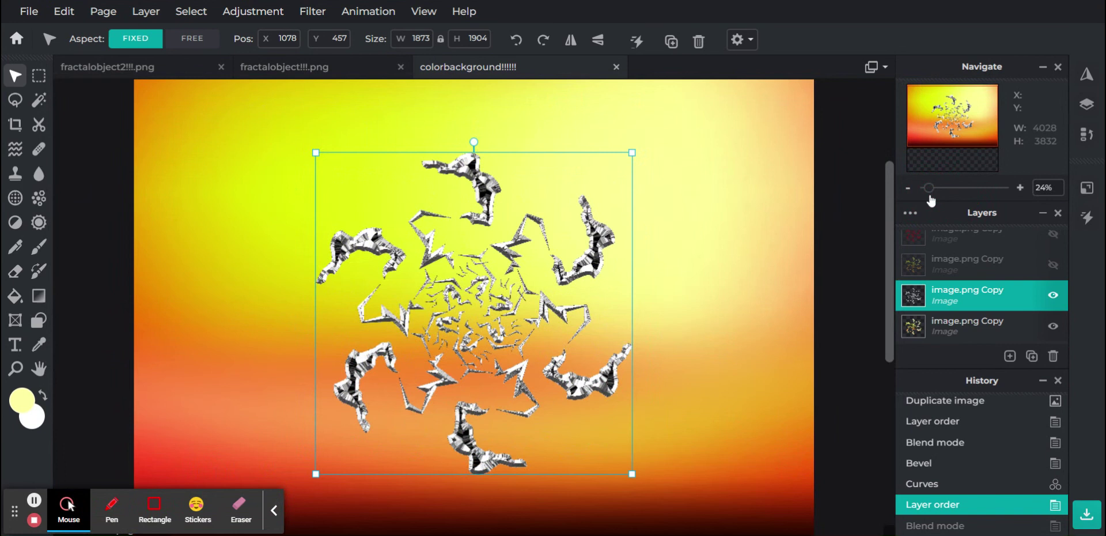
pyautogui.scroll(-2, 954, 307)
pyautogui.scroll(1, 954, 307)
pyautogui.click(961, 305)
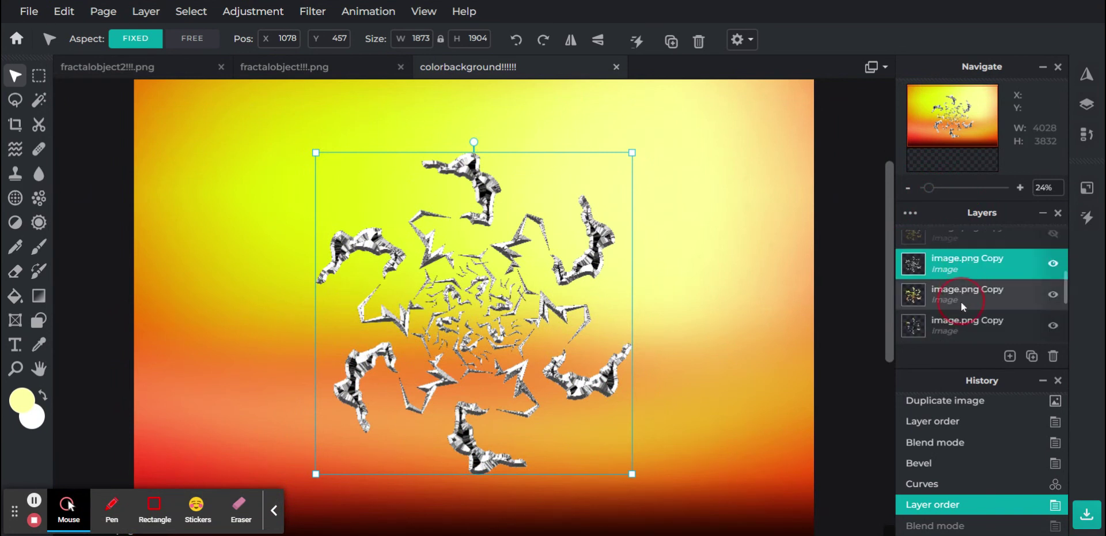
pyautogui.moveTo(971, 266)
pyautogui.mouseDown()
pyautogui.moveTo(969, 323)
pyautogui.moveTo(978, 267)
pyautogui.mouseUp()
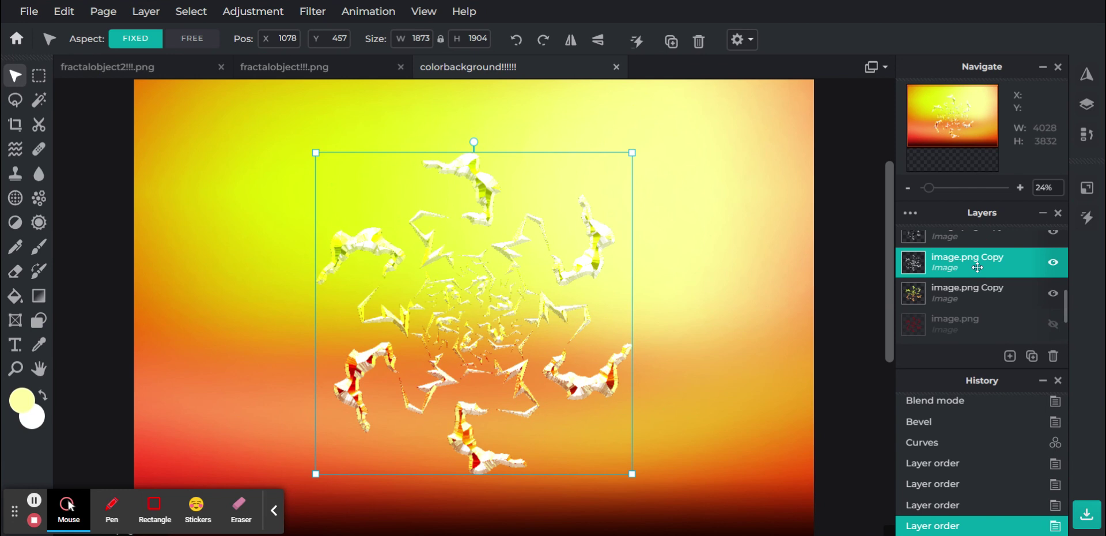
# - Set the opacity of the moved greyscale image.png Copy layer to 41
pyautogui.doubleClick(978, 267)
pyautogui.click(894, 379)
pyautogui.moveTo(894, 382); pyautogui.dragTo(808, 381)
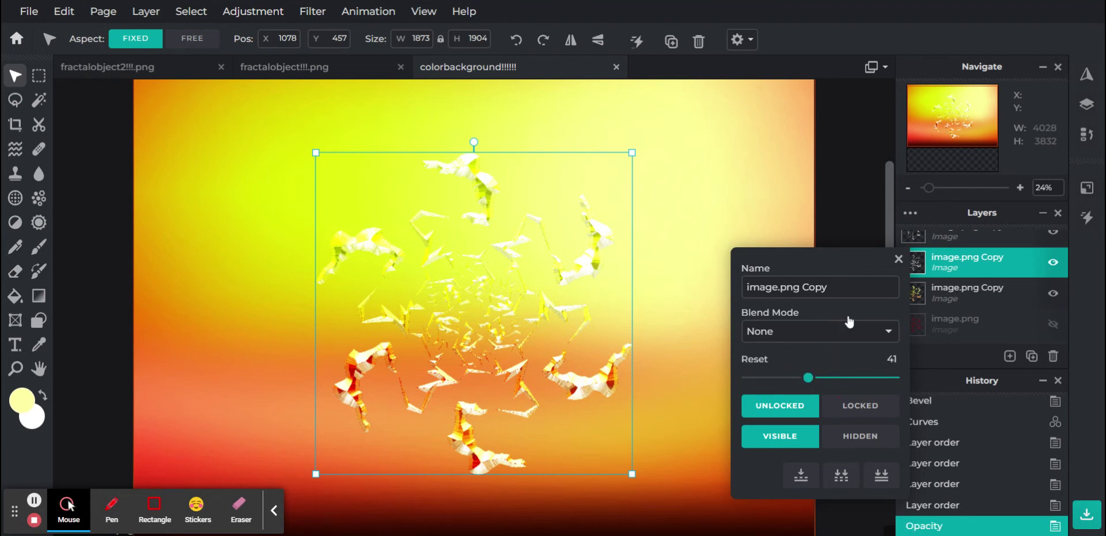
pyautogui.click(898, 259)
# - Show the hidden image.png Copy layer above the other visible copies and set its blend mode to Overlay
pyautogui.scroll(3, 995, 303)
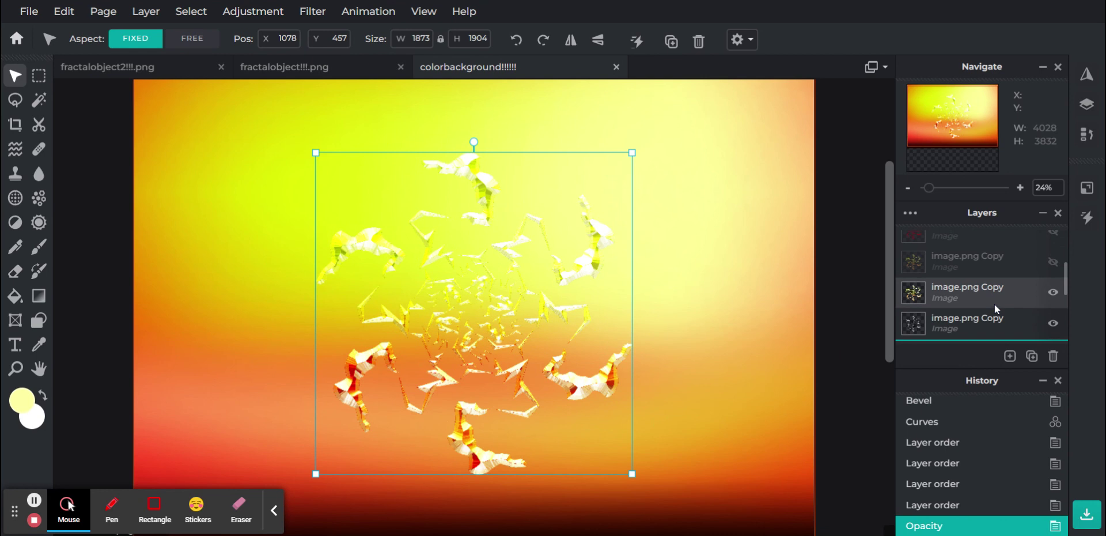
pyautogui.click(1053, 262)
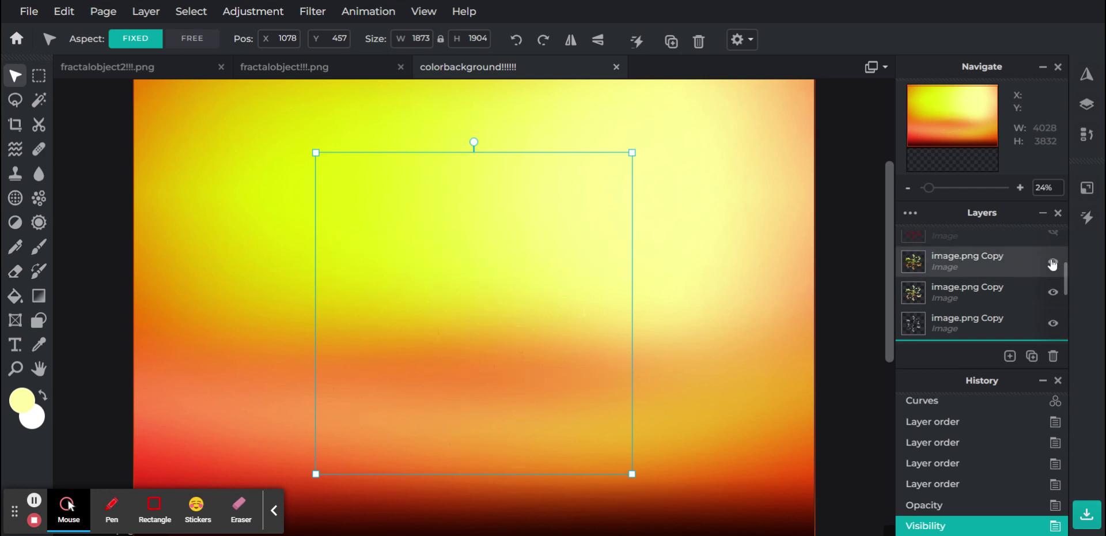
pyautogui.click(956, 253)
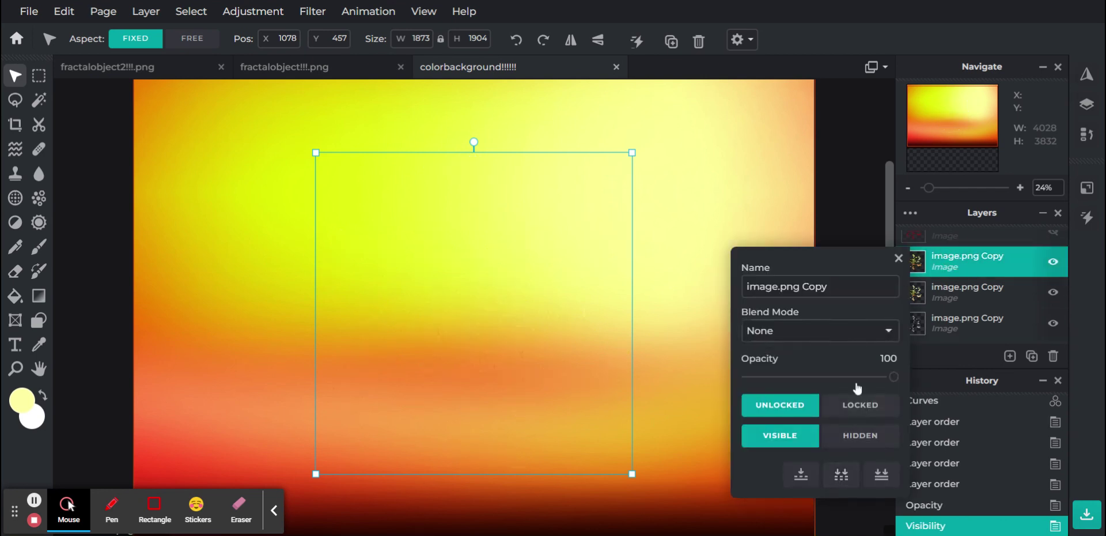
pyautogui.click(858, 333)
pyautogui.click(847, 308)
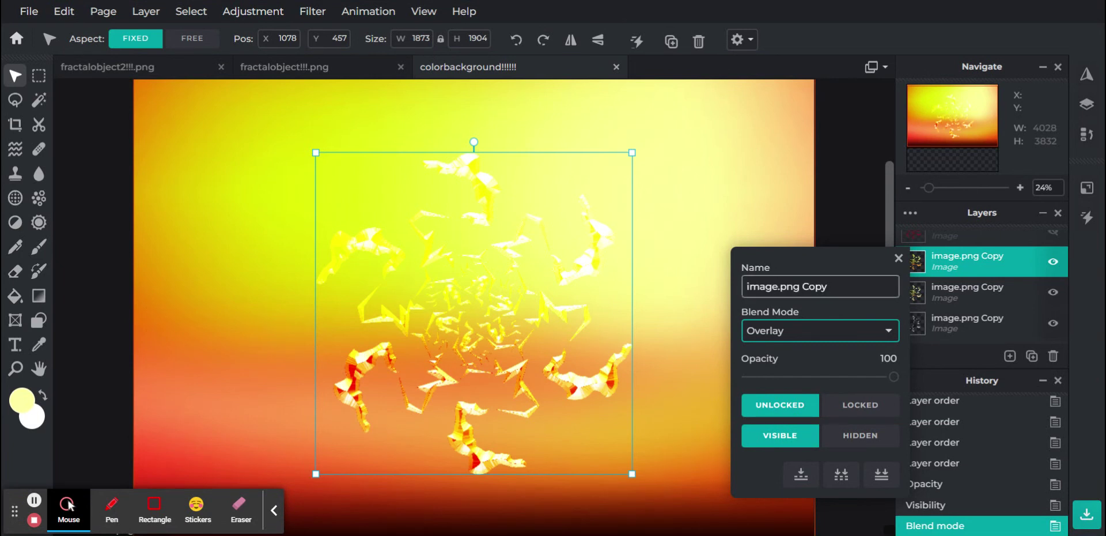
pyautogui.click(898, 259)
# - Duplicate the Overlay image.png Copy layer and set the duplicate's blend mode to None
pyautogui.click(1032, 357)
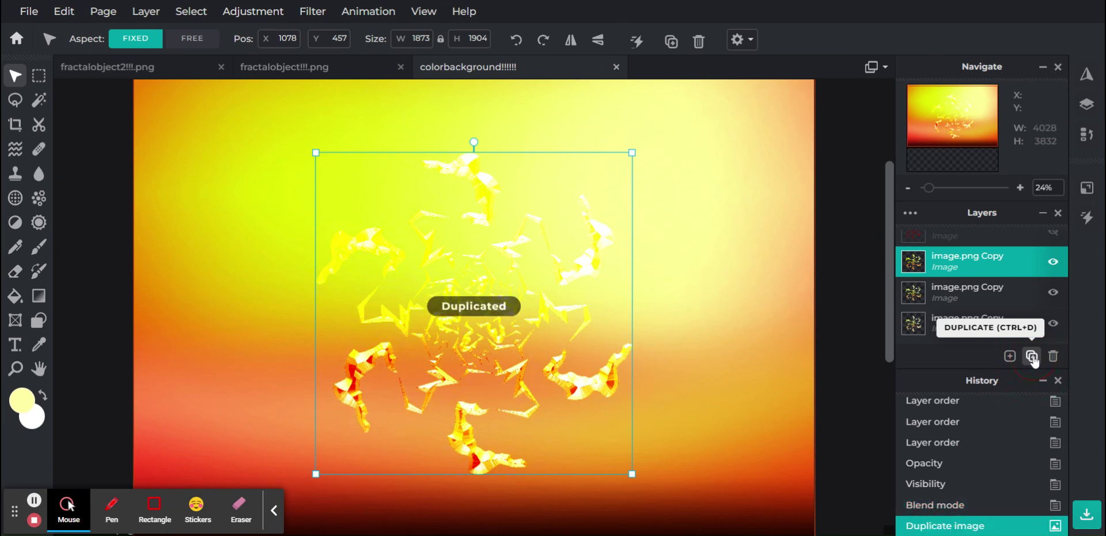
pyautogui.click(943, 259)
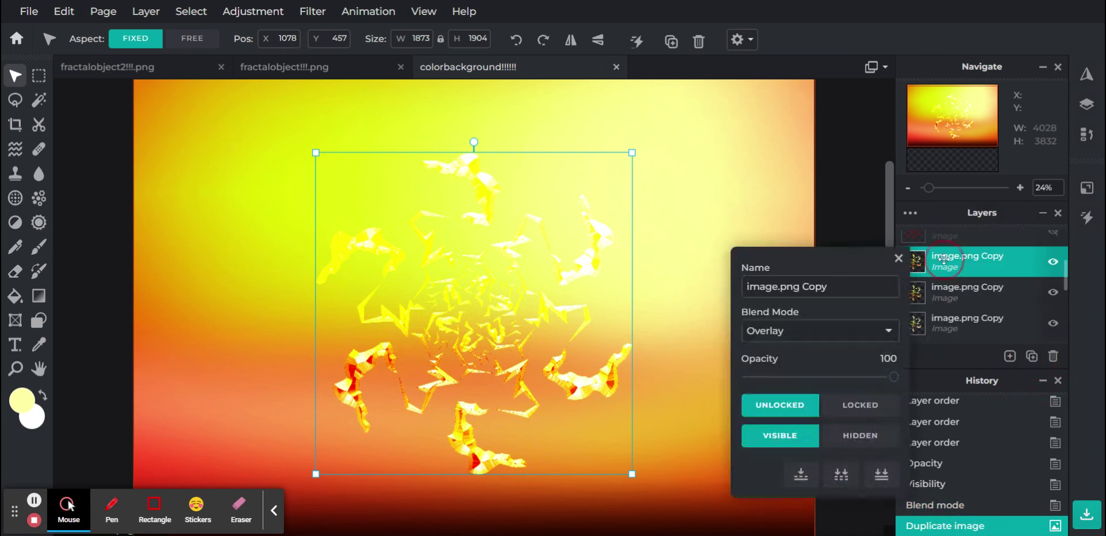
pyautogui.click(859, 330)
pyautogui.click(774, 81)
# - Start a Bevel filter on the duplicated layer with a 0° angle, a grey shadow color and 0% shadow opacity
pyautogui.click(313, 12)
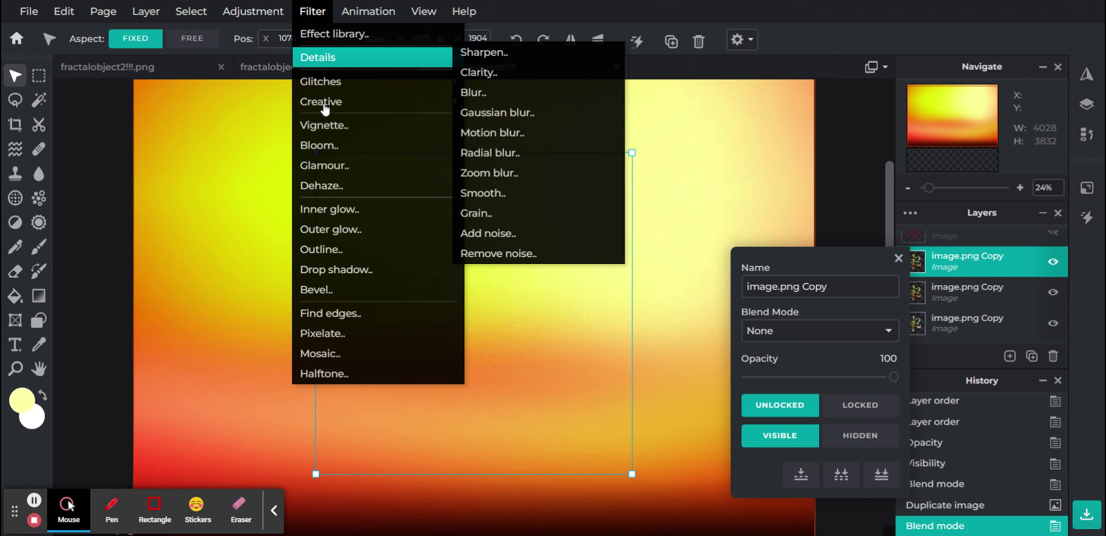
pyautogui.click(340, 292)
pyautogui.moveTo(795, 179); pyautogui.dragTo(720, 182)
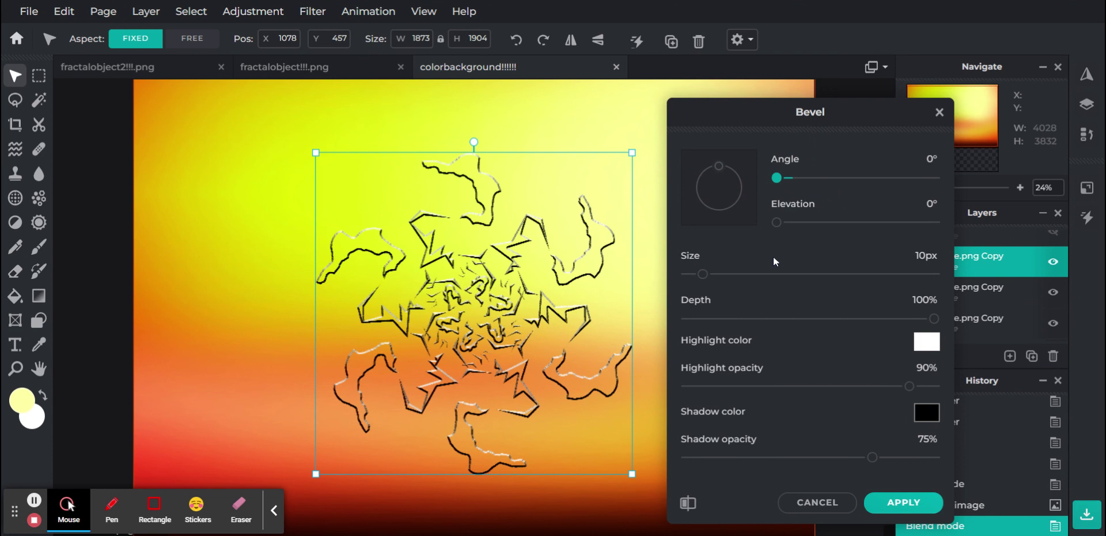
pyautogui.click(923, 414)
pyautogui.click(657, 431)
pyautogui.click(936, 441)
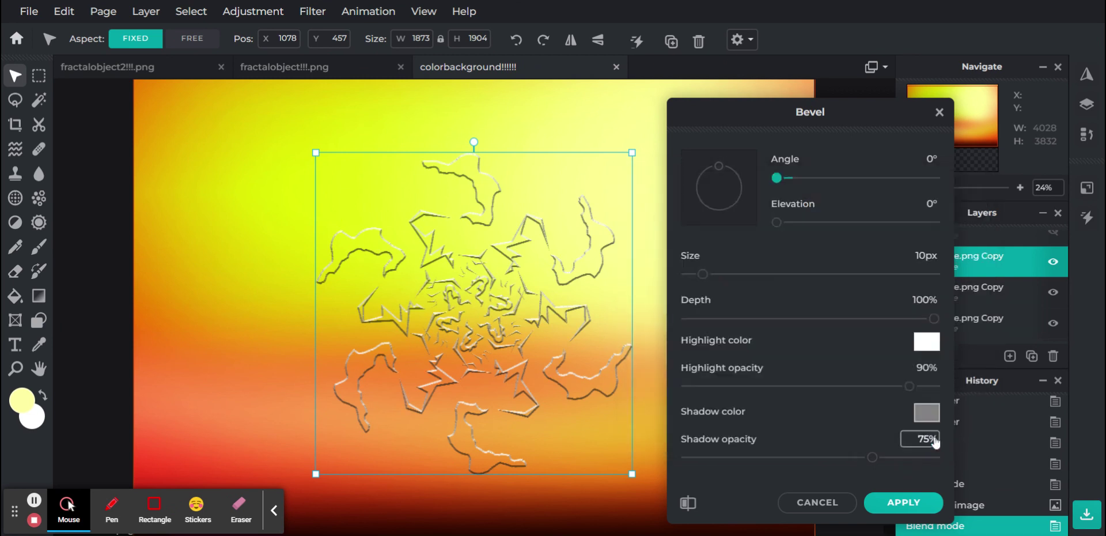
pyautogui.moveTo(873, 458); pyautogui.dragTo(625, 445)
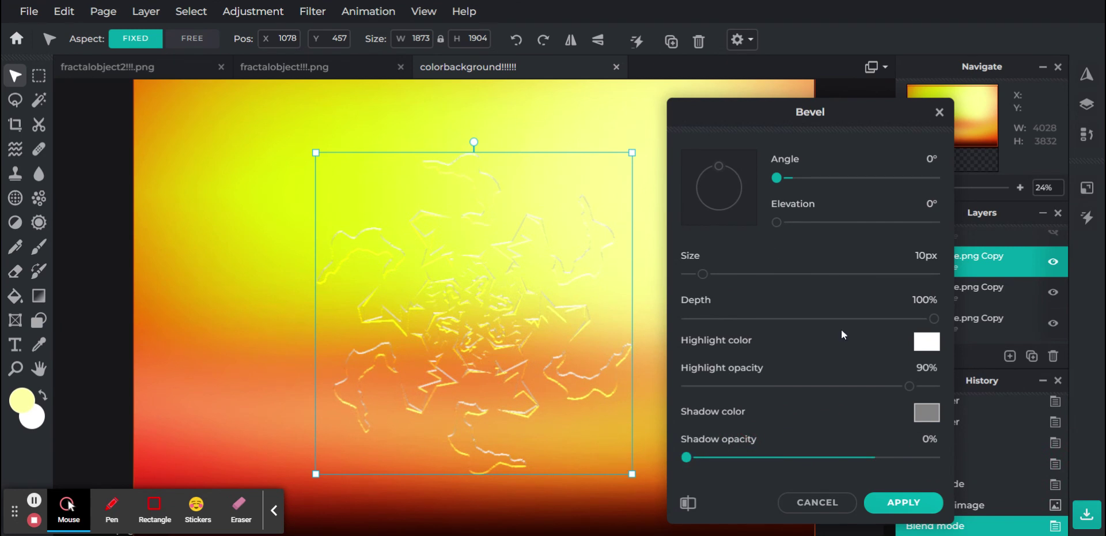
# - Set the bevel to 150px size, 100% depth, 100% highlight opacity and just under 40% shadow opacity, and apply it
pyautogui.moveTo(702, 274); pyautogui.dragTo(1097, 316)
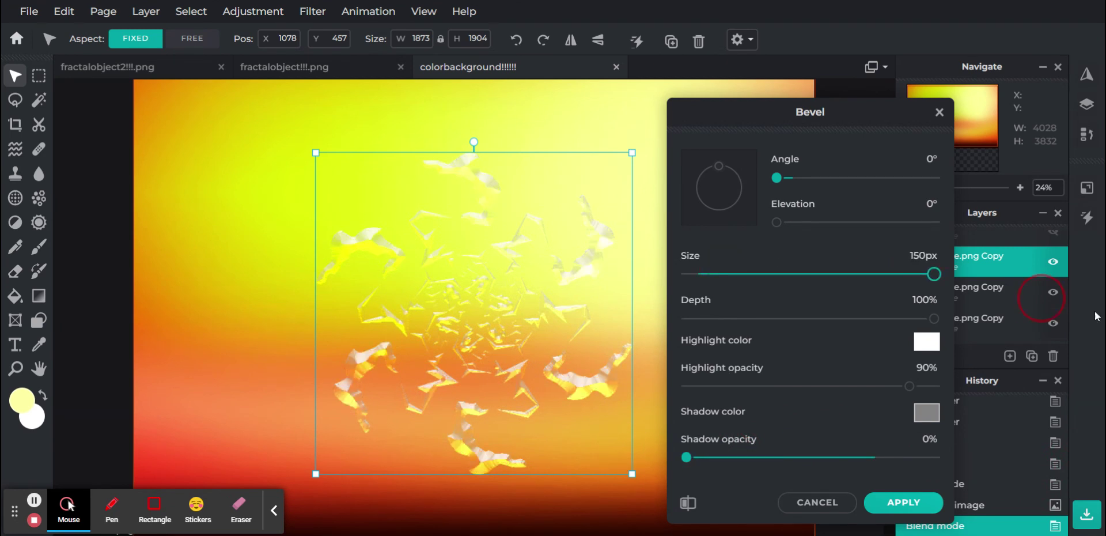
pyautogui.moveTo(908, 386); pyautogui.dragTo(1001, 396)
pyautogui.moveTo(935, 322); pyautogui.dragTo(843, 320)
pyautogui.moveTo(774, 318); pyautogui.dragTo(1103, 352)
pyautogui.moveTo(687, 458); pyautogui.dragTo(795, 473)
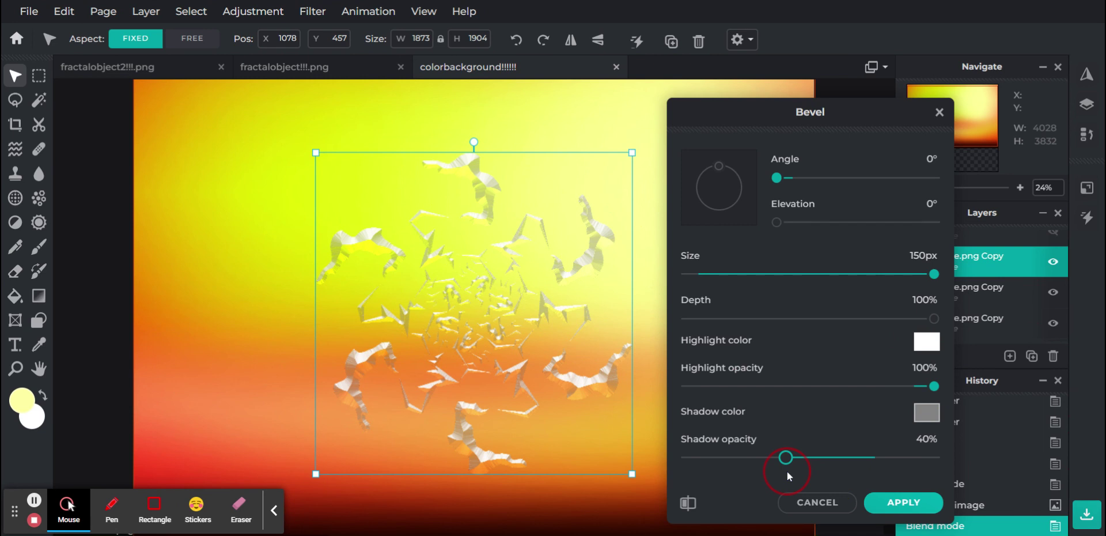
pyautogui.moveTo(787, 471); pyautogui.dragTo(774, 469)
pyautogui.click(903, 502)
# - Set the blend mode of the beveled duplicate layer to Overlay
pyautogui.click(978, 266)
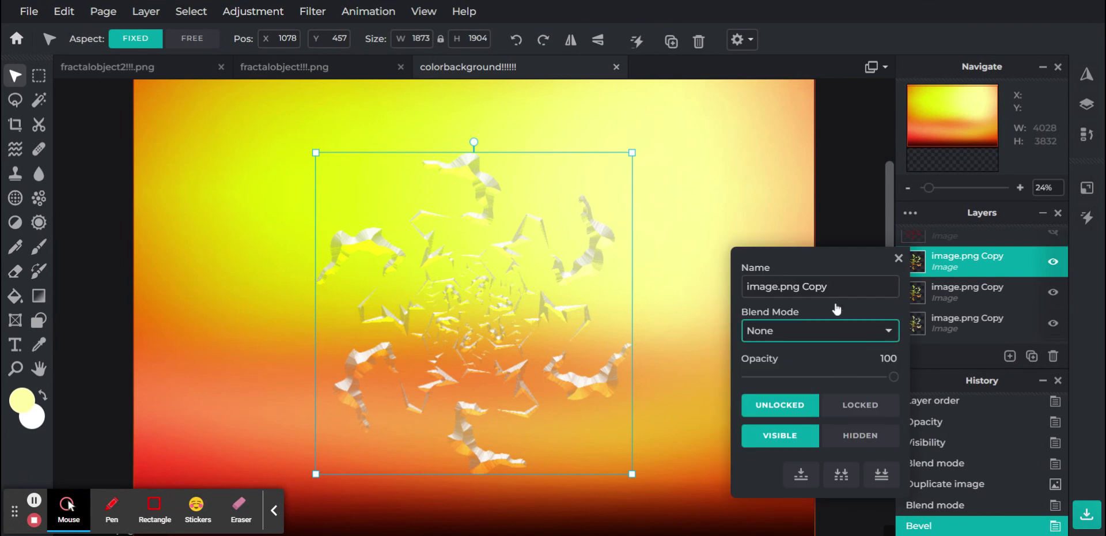
pyautogui.click(798, 147)
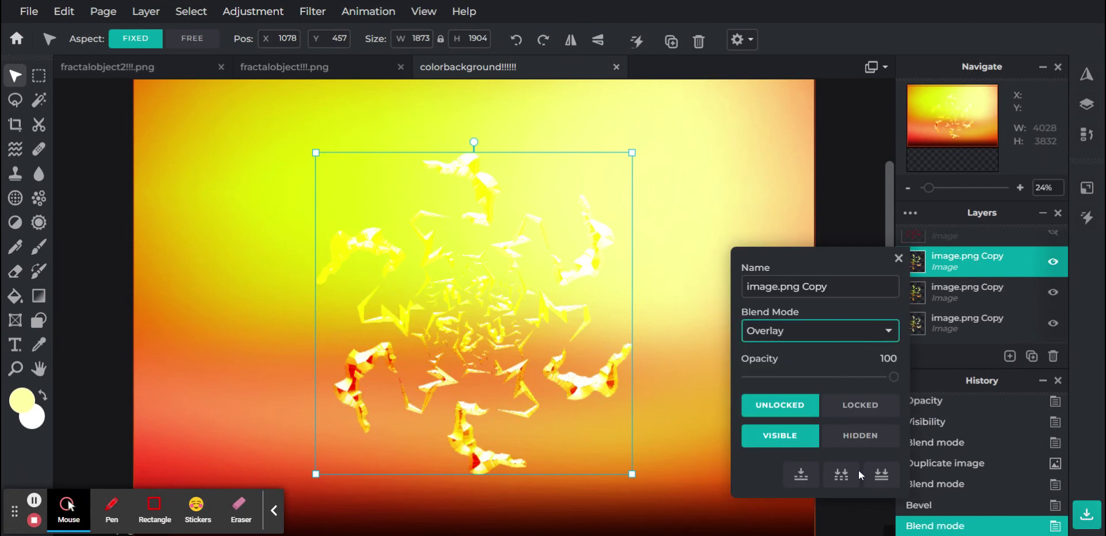
# - Undo the Overlay blend mode change on the beveled duplicate layer
pyautogui.click(920, 507)
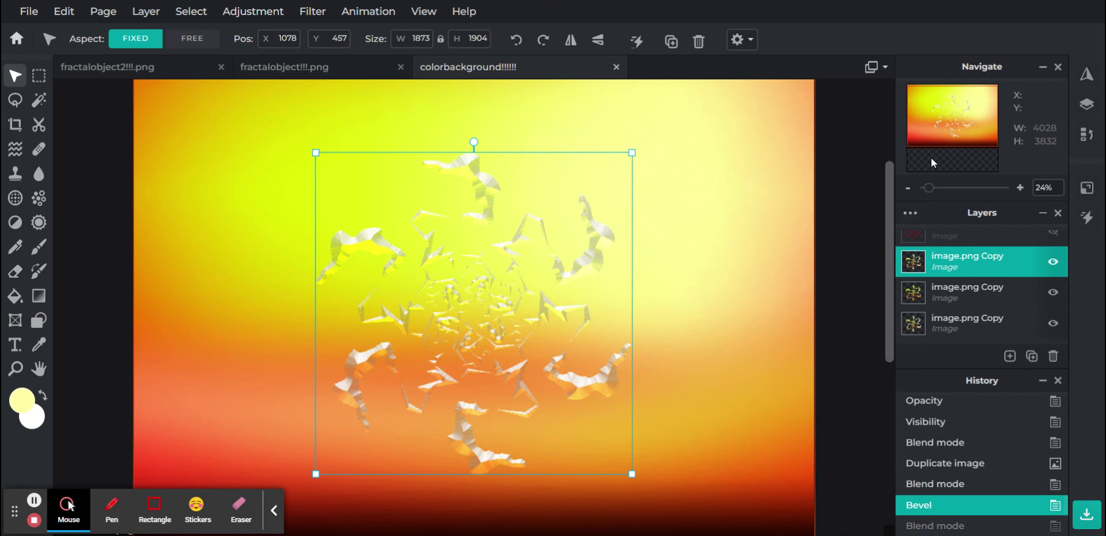
pyautogui.click(936, 129)
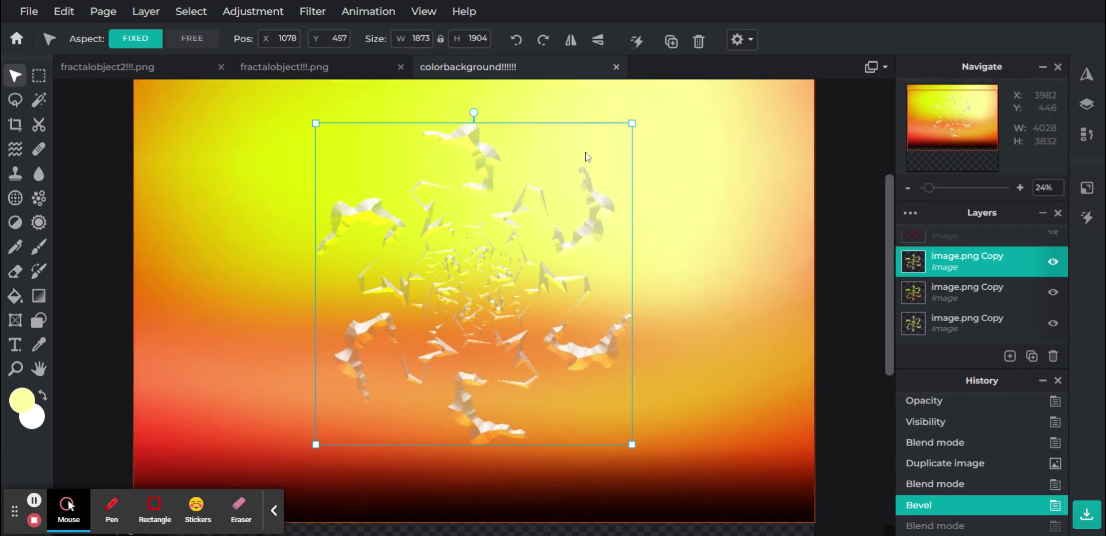
# - Set up the Eraser with a 1000px brush, 100% softness and 50% opacity
pyautogui.click(15, 273)
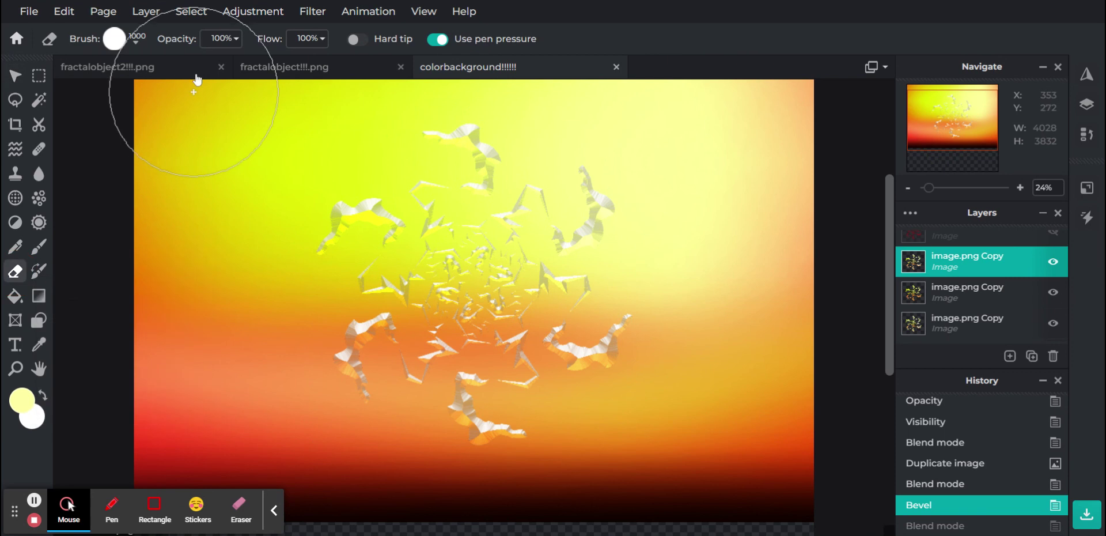
pyautogui.click(137, 38)
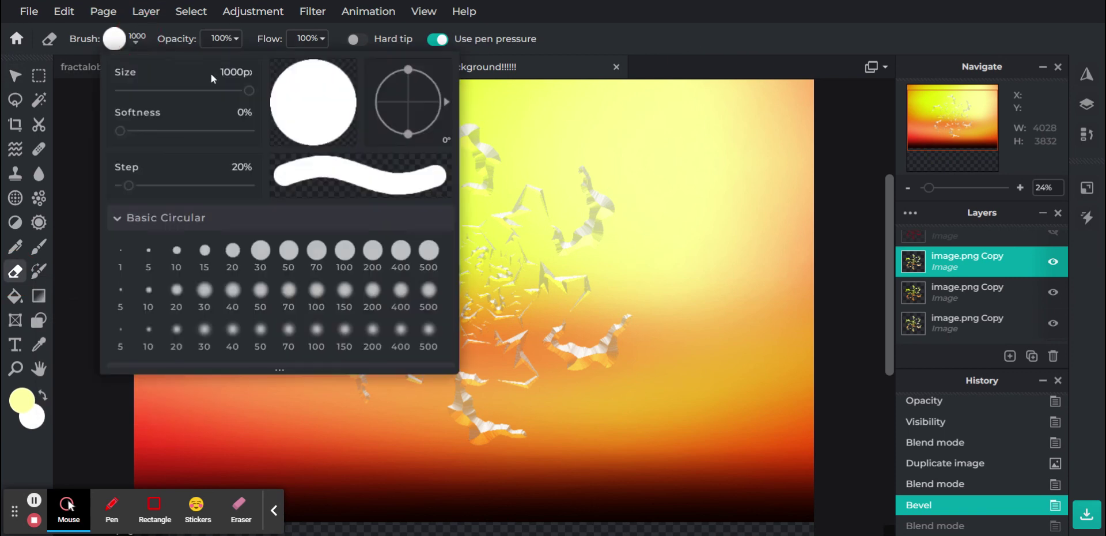
pyautogui.moveTo(224, 130); pyautogui.dragTo(329, 140)
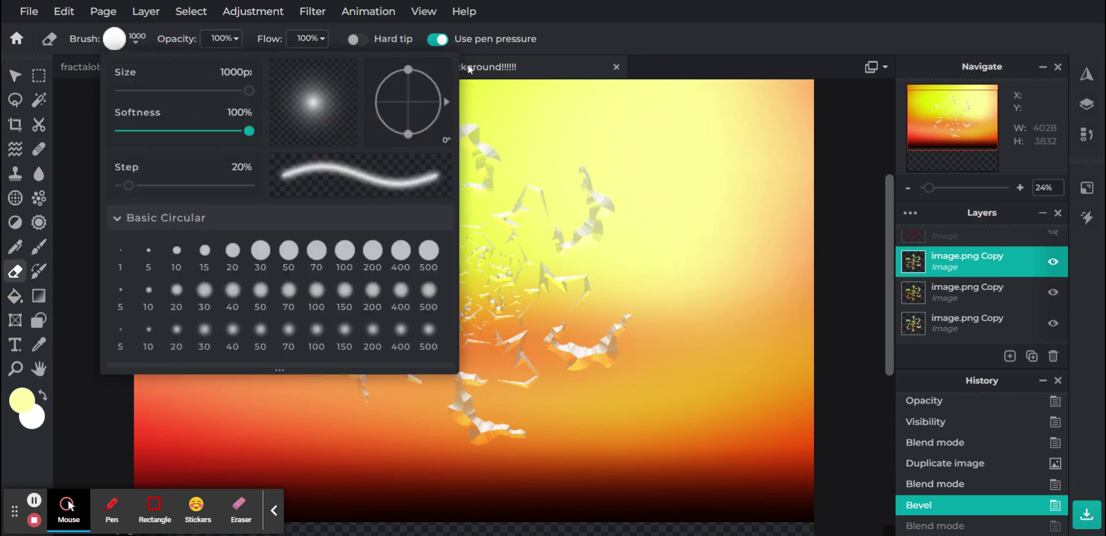
pyautogui.click(582, 38)
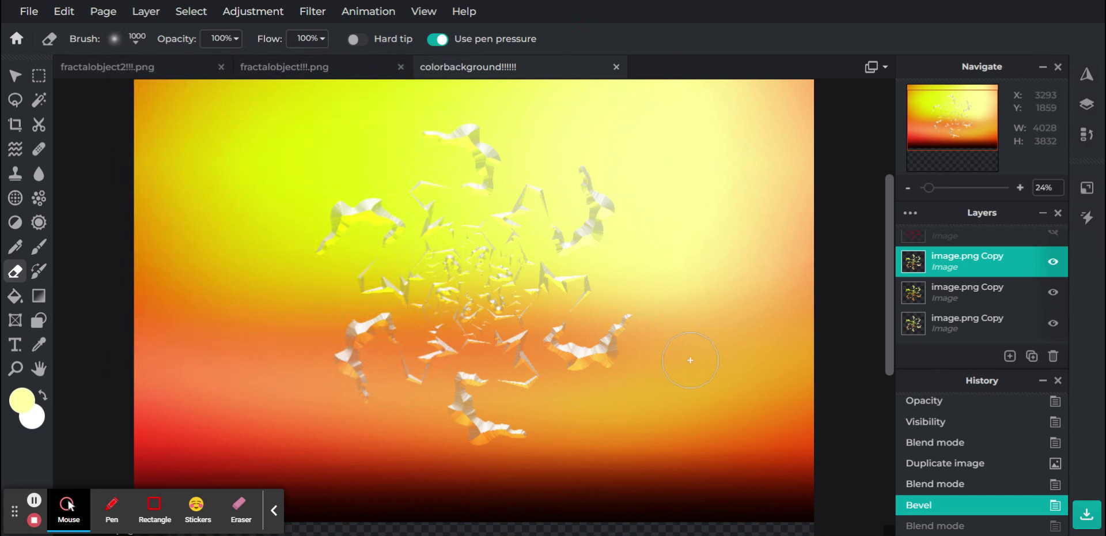
pyautogui.click(223, 45)
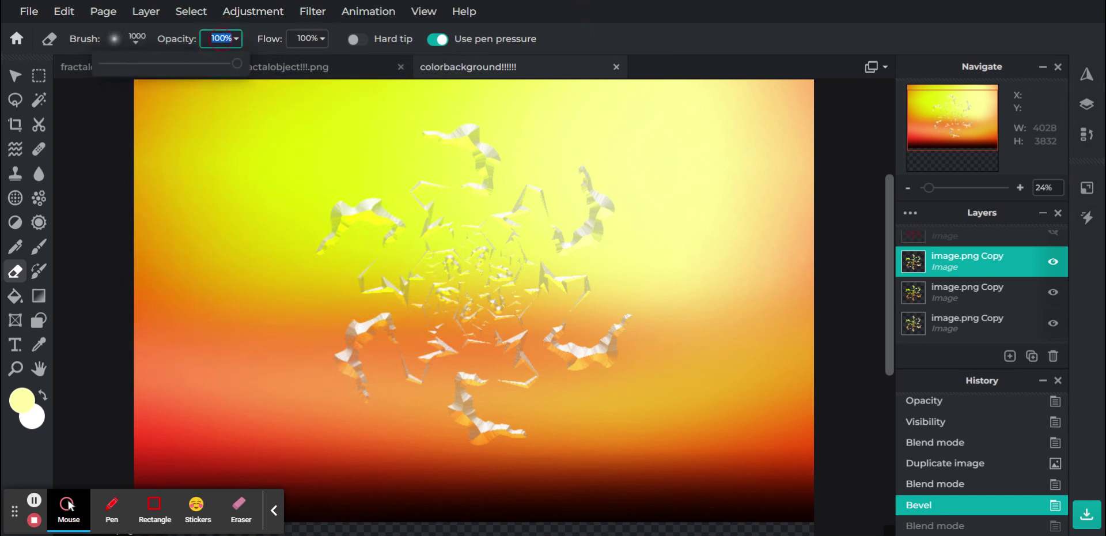
pyautogui.write('50')
pyautogui.press('Return')
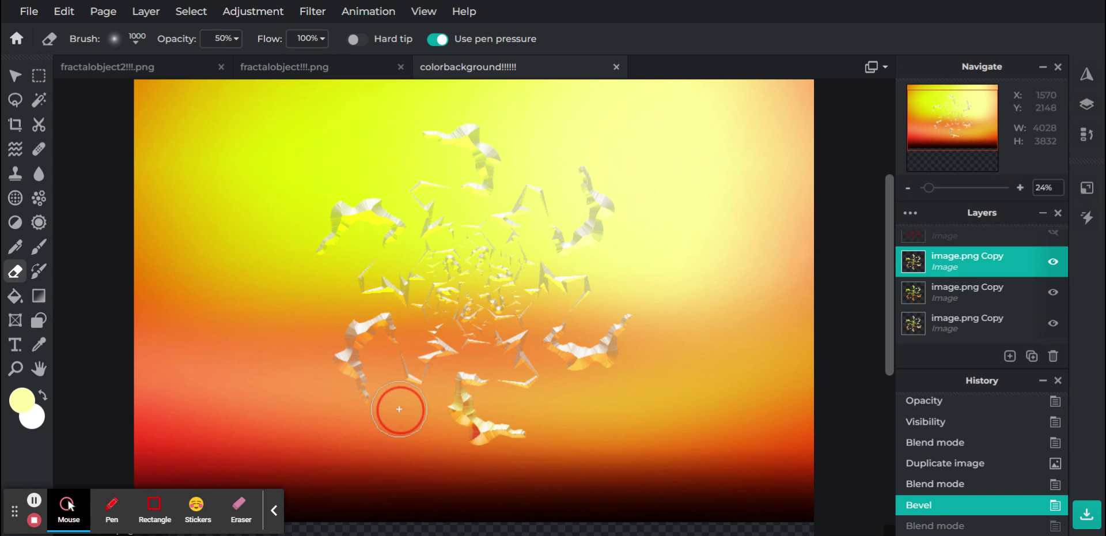
# - Try fading the beveled duplicate with a soft eraser stroke across the fractal object, and undo that stroke
pyautogui.moveTo(321, 388); pyautogui.dragTo(455, 374)
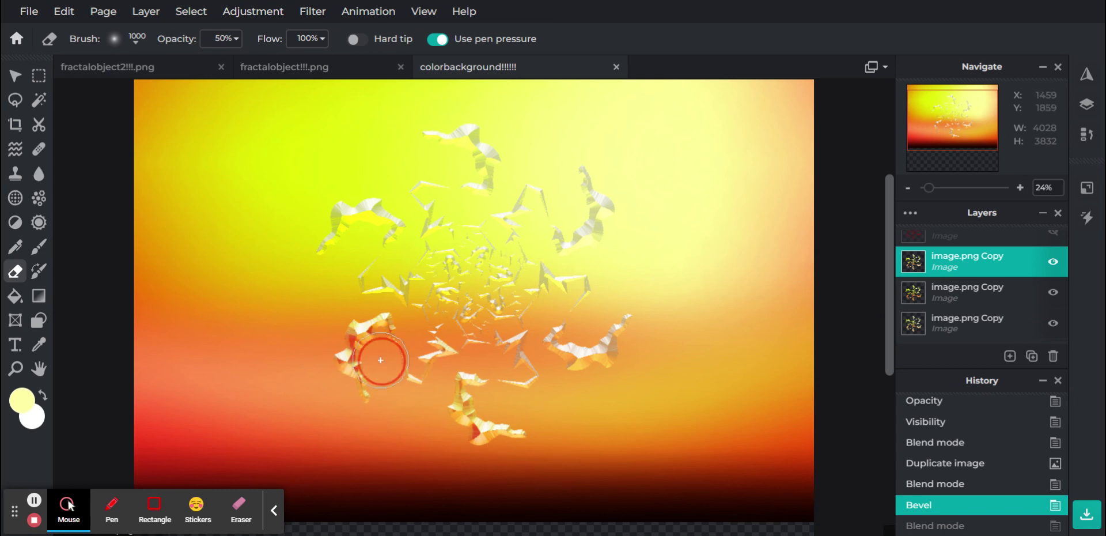
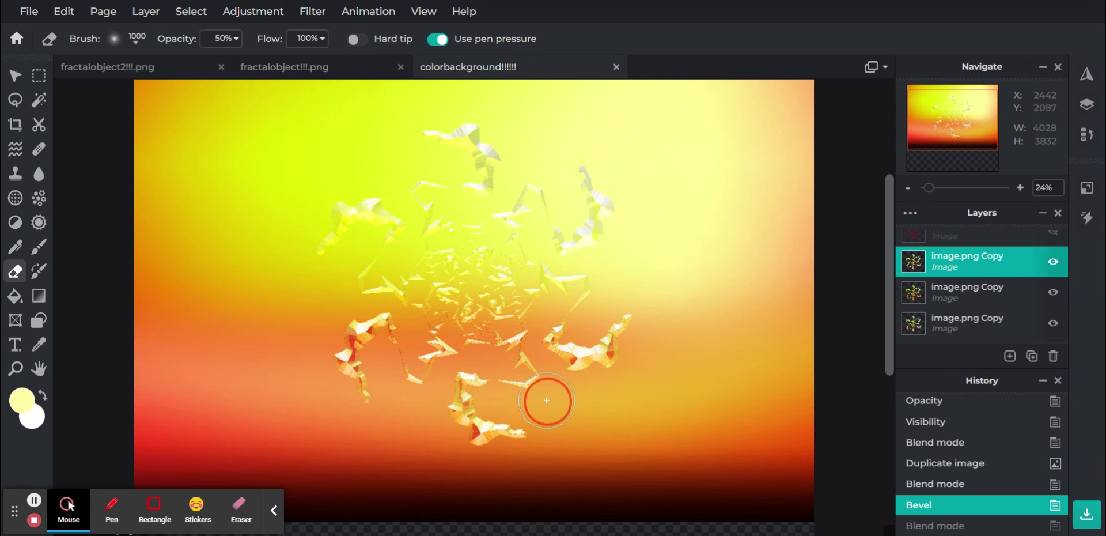
pyautogui.click(681, 298)
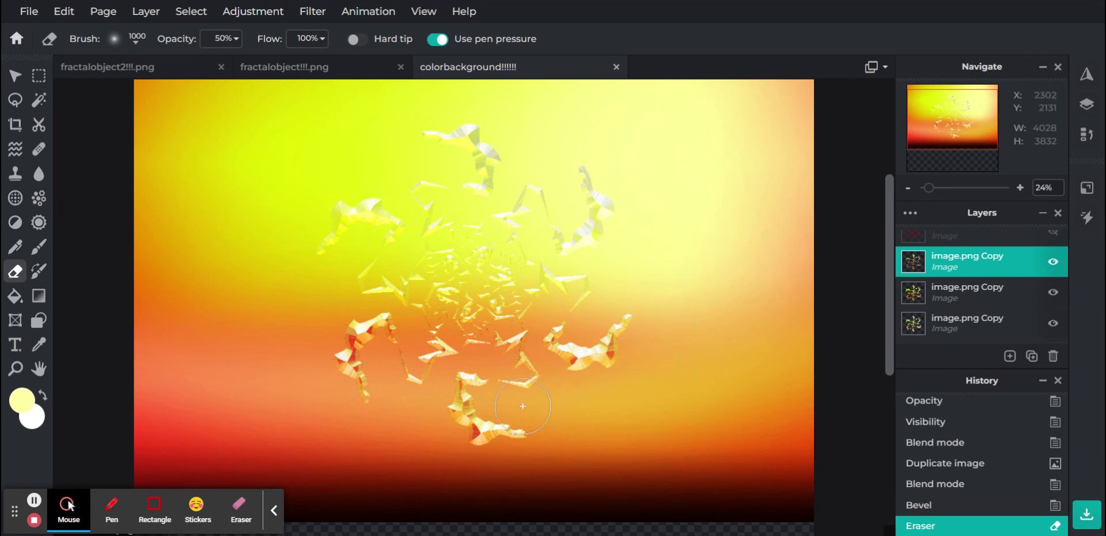
pyautogui.click(928, 506)
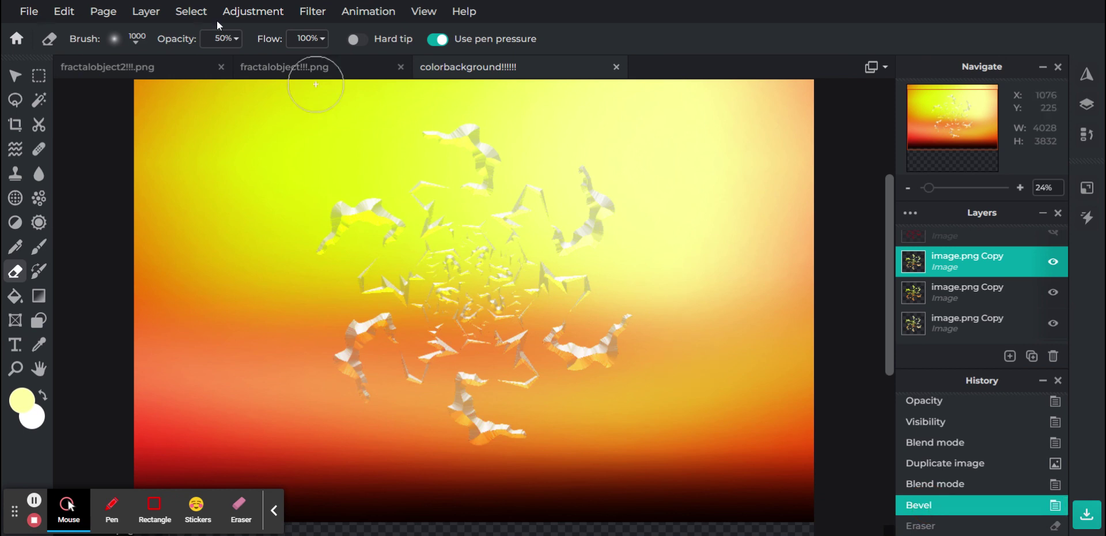
# - Set the Eraser's opacity to 20%, try a stroke across the fractal object's left side and center, and undo it
pyautogui.click(221, 40)
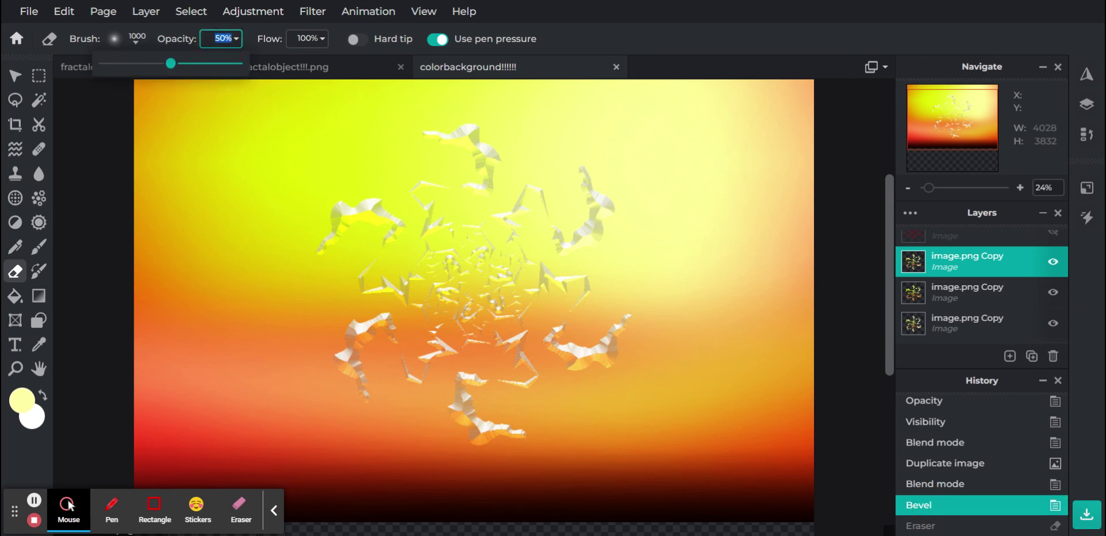
pyautogui.write('20')
pyautogui.press('Return')
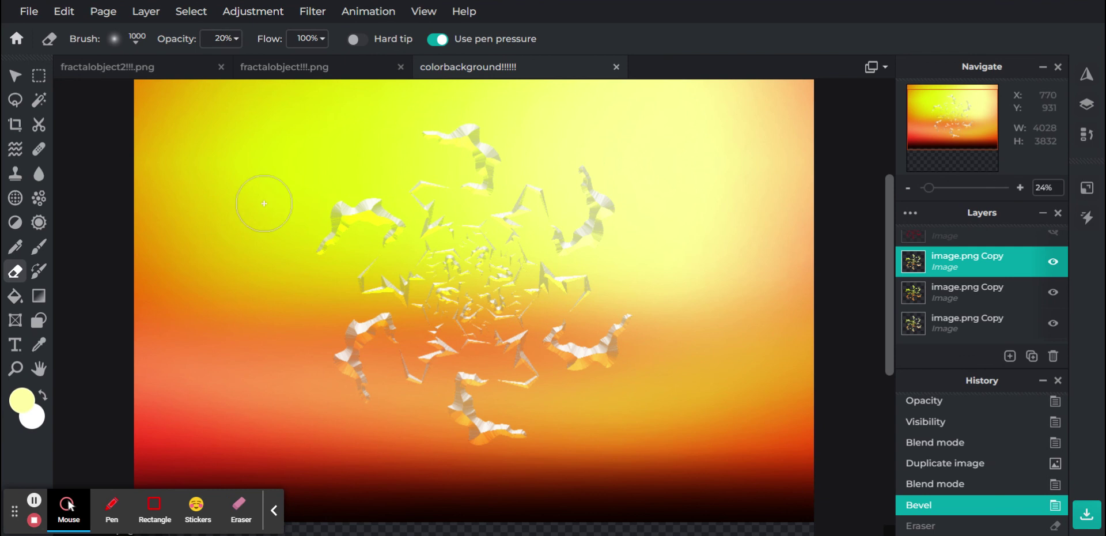
pyautogui.moveTo(285, 187)
pyautogui.mouseDown()
pyautogui.moveTo(299, 484)
pyautogui.moveTo(339, 85)
pyautogui.moveTo(312, 119)
pyautogui.moveTo(358, 291)
pyautogui.moveTo(365, 57)
pyautogui.moveTo(464, 12)
pyautogui.moveTo(490, 158)
pyautogui.moveTo(532, 171)
pyautogui.moveTo(567, 357)
pyautogui.moveTo(607, 68)
pyautogui.moveTo(626, 478)
pyautogui.moveTo(622, 397)
pyautogui.moveTo(643, 315)
pyautogui.moveTo(619, 288)
pyautogui.moveTo(430, 476)
pyautogui.moveTo(360, 173)
pyautogui.moveTo(308, 201)
pyautogui.moveTo(240, 306)
pyautogui.mouseUp()
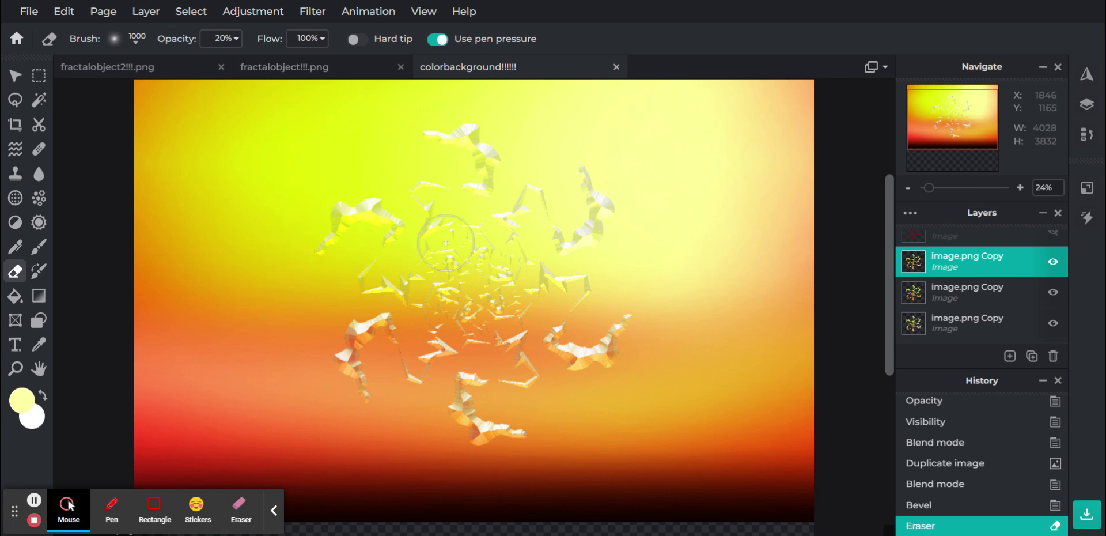
pyautogui.click(922, 506)
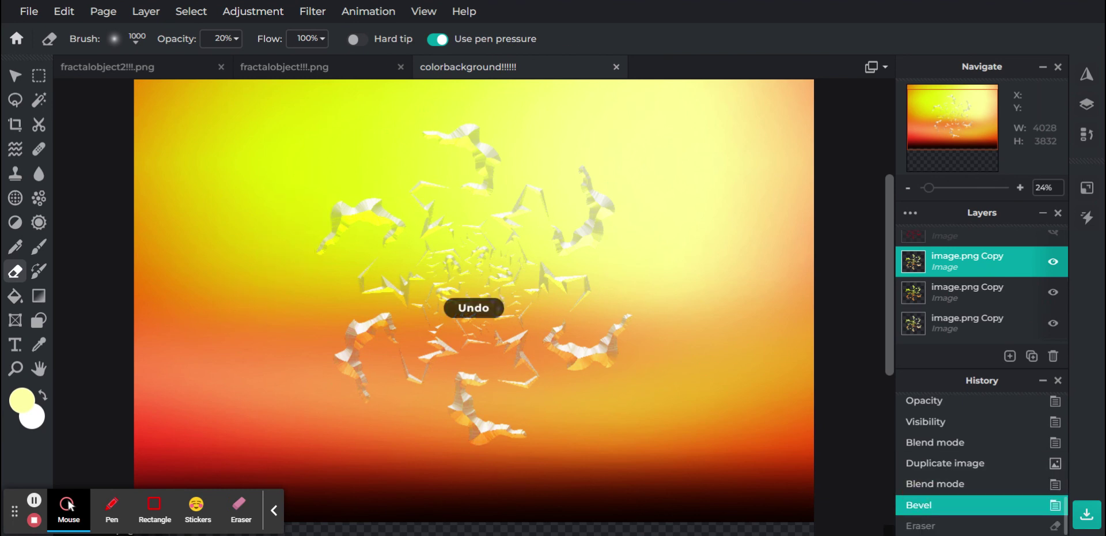
# - Set the Eraser to 0% softness and 40% opacity and fade the beveled duplicate across the whole fractal object
pyautogui.click(136, 38)
pyautogui.moveTo(172, 132); pyautogui.dragTo(118, 131)
pyautogui.click(615, 39)
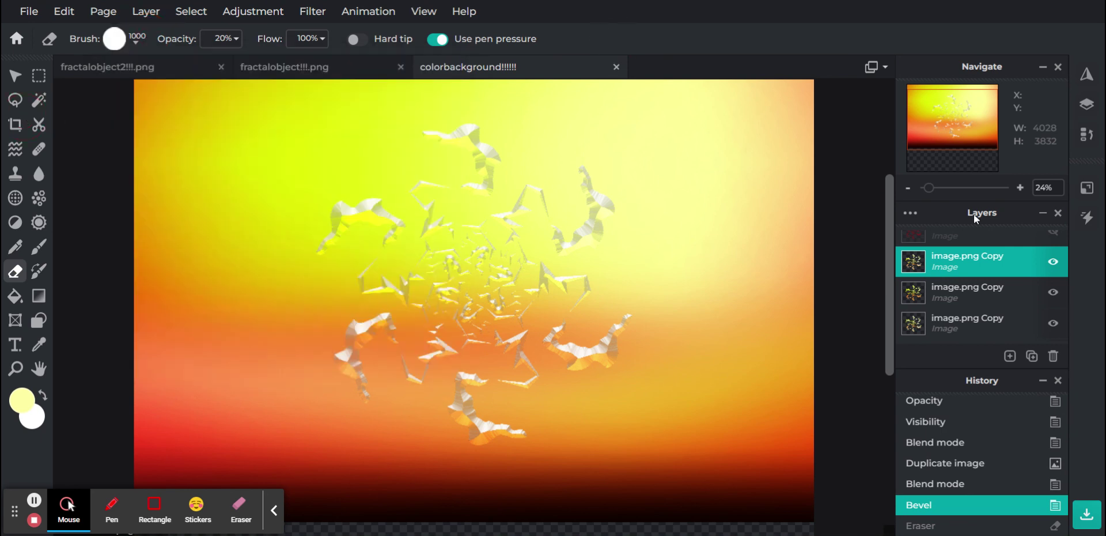
pyautogui.moveTo(929, 196); pyautogui.dragTo(926, 190)
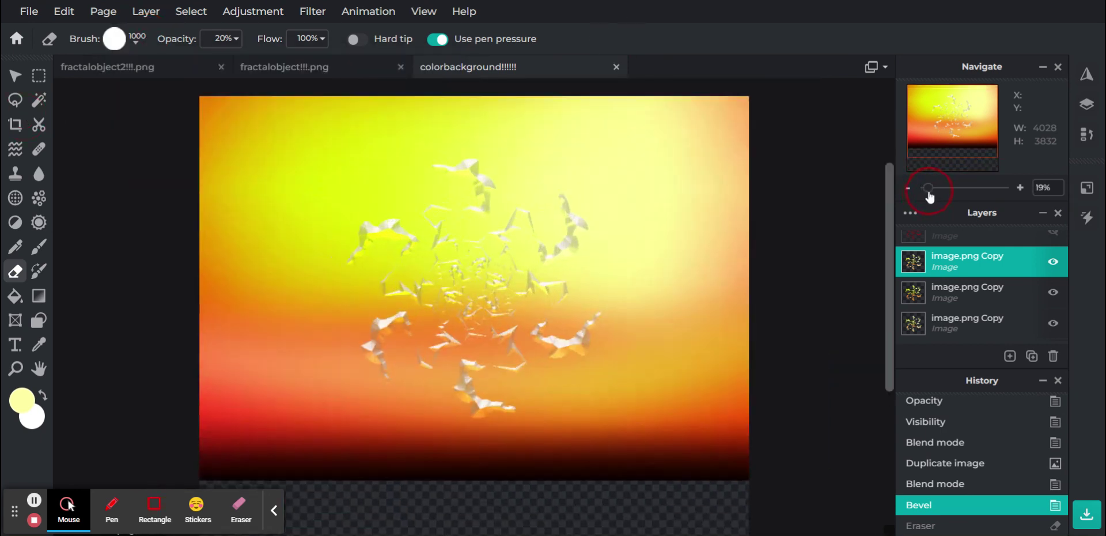
pyautogui.click(209, 39)
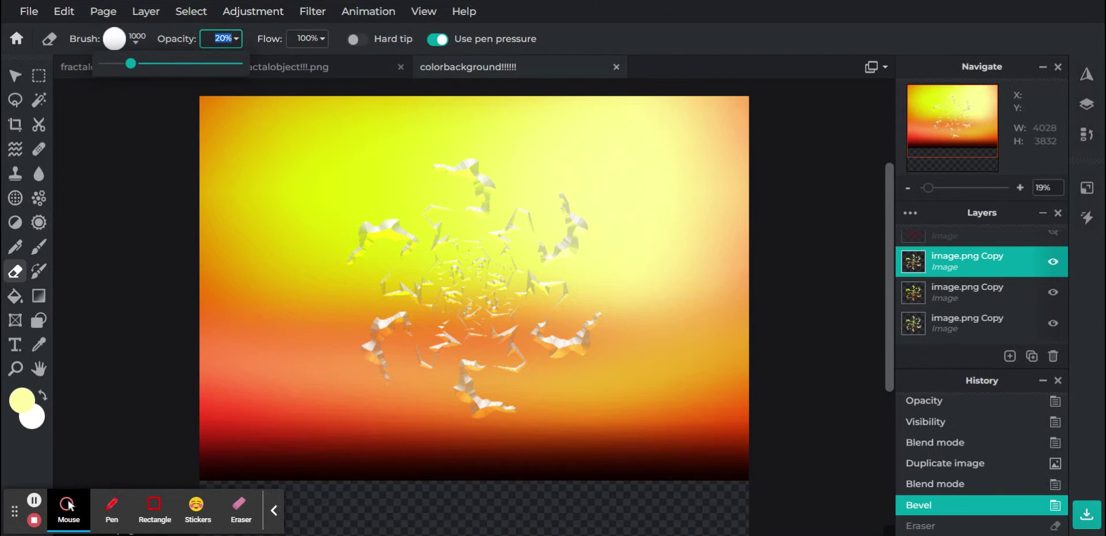
pyautogui.press('Return')
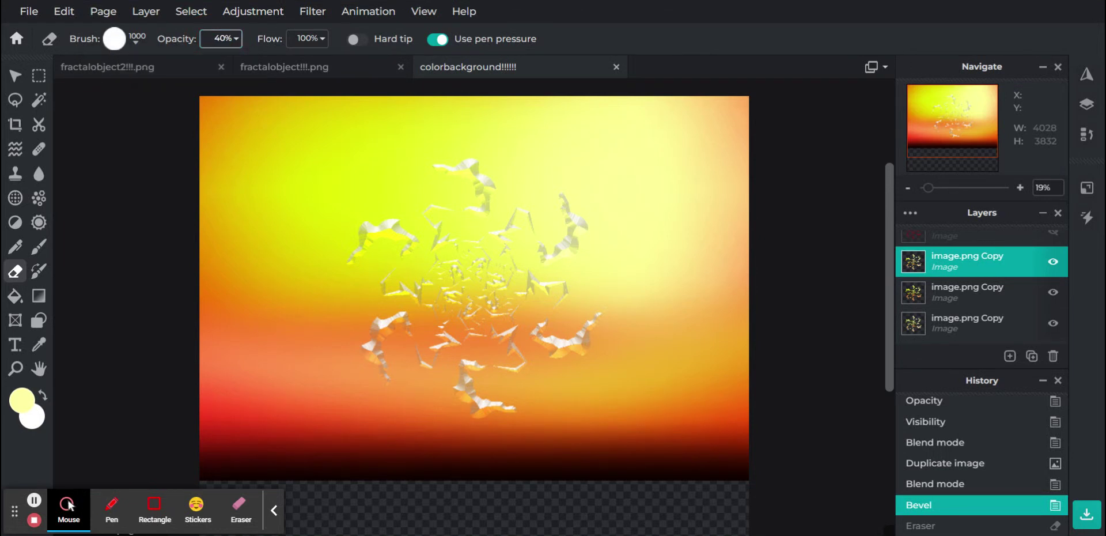
pyautogui.moveTo(271, 190)
pyautogui.mouseDown()
pyautogui.moveTo(277, 210)
pyautogui.moveTo(367, 82)
pyautogui.moveTo(410, 355)
pyautogui.moveTo(507, 314)
pyautogui.moveTo(588, 153)
pyautogui.moveTo(601, 76)
pyautogui.moveTo(738, 237)
pyautogui.mouseUp()
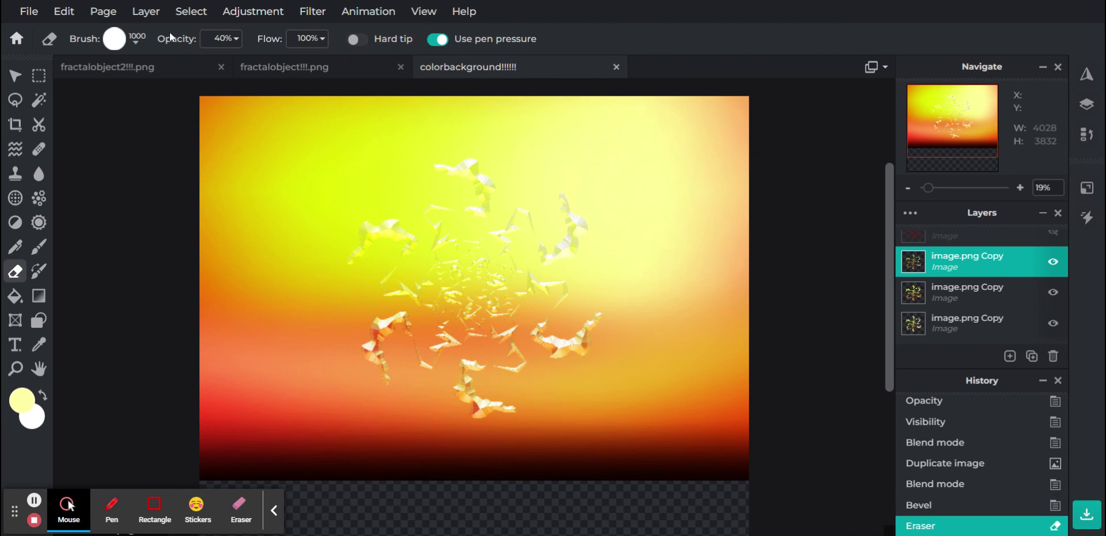
# - Set the Eraser's softness to 100% and erase over the upper part of the fractal object
pyautogui.click(139, 40)
pyautogui.moveTo(219, 127); pyautogui.dragTo(273, 138)
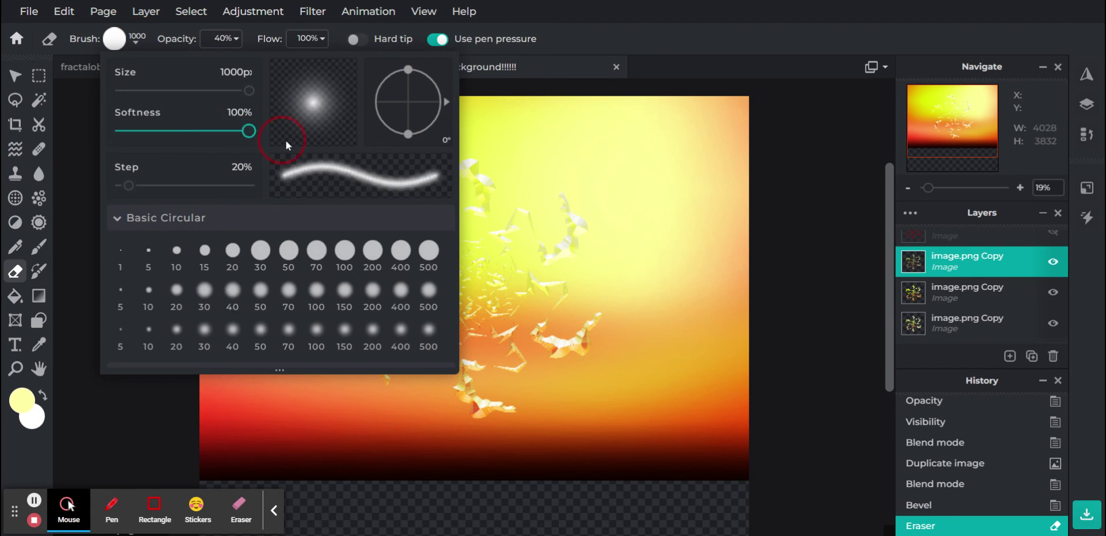
pyautogui.click(586, 40)
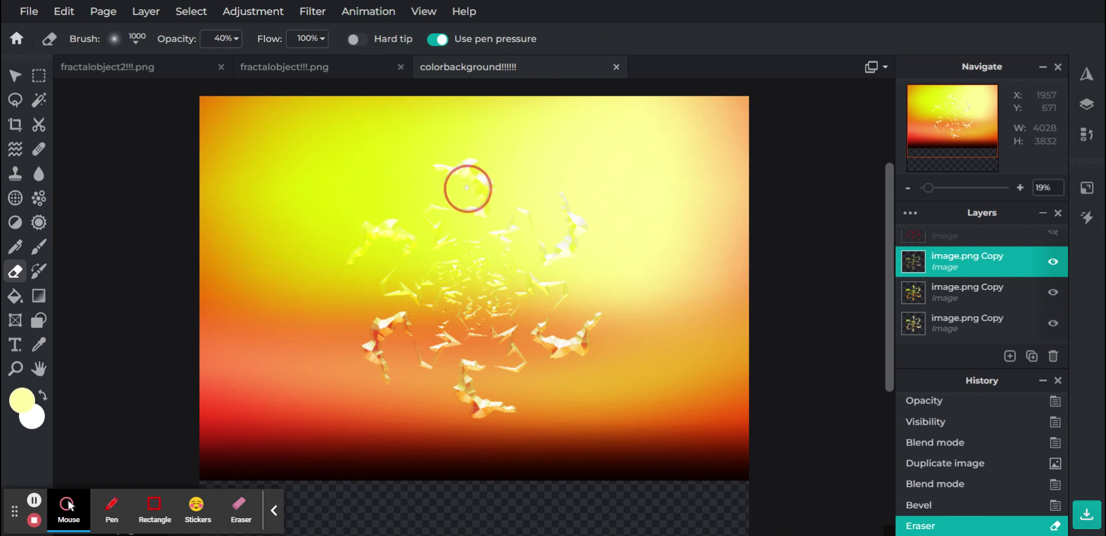
pyautogui.click(669, 159)
# - Try the Eraser at 100% opacity on the object's upper shapes and undo the last two eraser strokes
pyautogui.click(220, 39)
pyautogui.moveTo(208, 67); pyautogui.dragTo(307, 67)
pyautogui.click(517, 26)
pyautogui.moveTo(440, 135)
pyautogui.mouseDown()
pyautogui.moveTo(429, 166)
pyautogui.moveTo(501, 175)
pyautogui.moveTo(425, 180)
pyautogui.moveTo(421, 140)
pyautogui.moveTo(493, 204)
pyautogui.moveTo(436, 219)
pyautogui.moveTo(395, 185)
pyautogui.moveTo(449, 212)
pyautogui.moveTo(542, 186)
pyautogui.moveTo(540, 195)
pyautogui.moveTo(616, 201)
pyautogui.moveTo(568, 160)
pyautogui.moveTo(406, 164)
pyautogui.moveTo(464, 178)
pyautogui.moveTo(433, 216)
pyautogui.moveTo(337, 244)
pyautogui.moveTo(384, 244)
pyautogui.moveTo(335, 151)
pyautogui.moveTo(447, 142)
pyautogui.mouseUp()
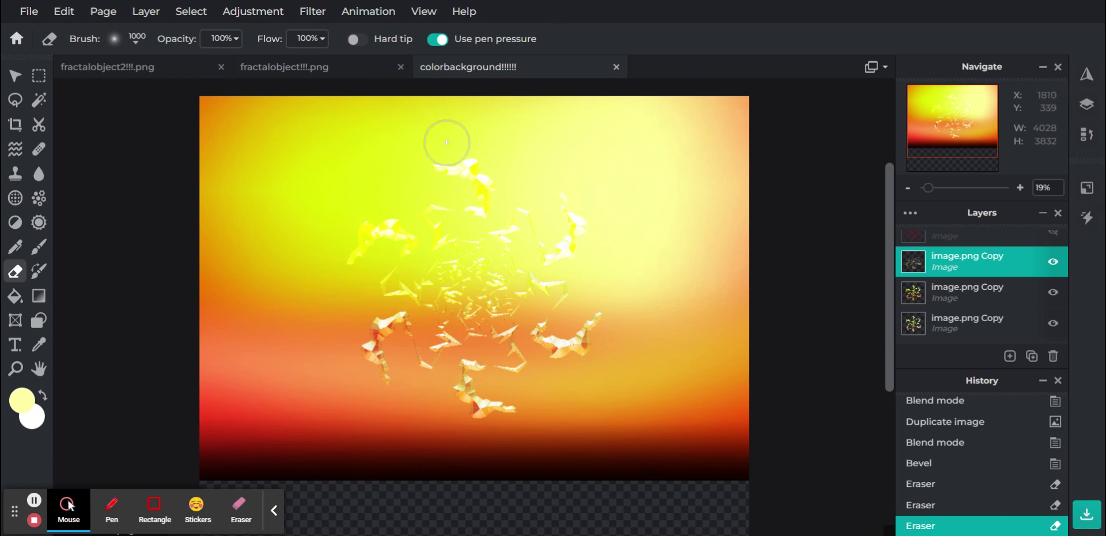
pyautogui.click(941, 507)
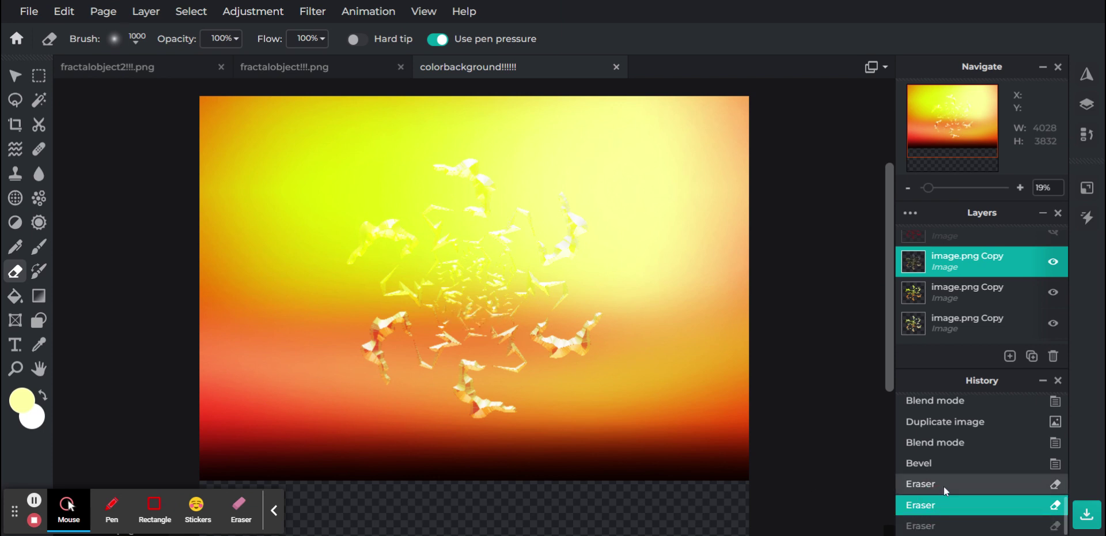
pyautogui.click(944, 486)
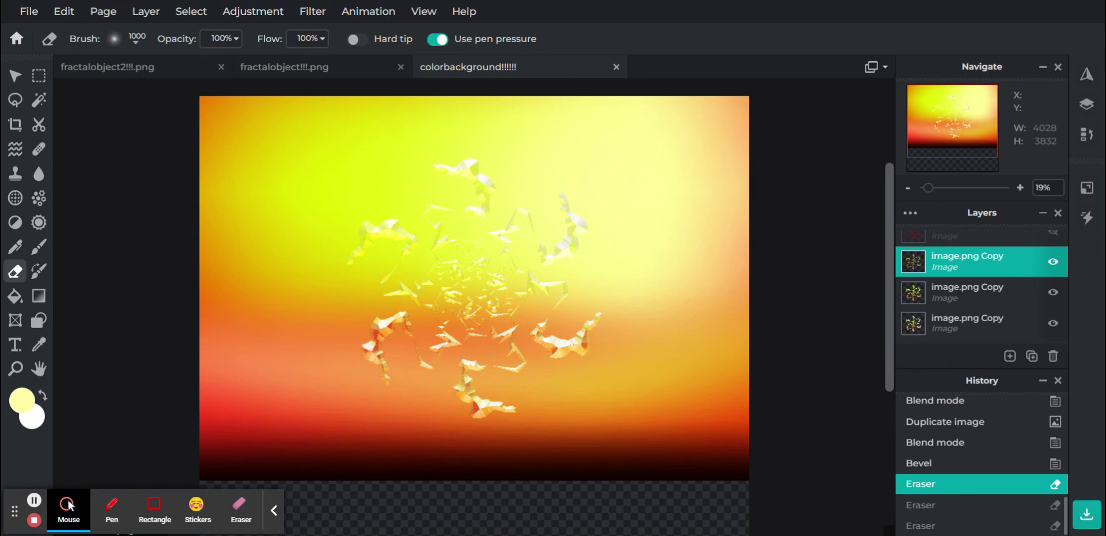
# - Duplicate the faded beveled layer, erase the lower part of the copy with the soft eraser, and duplicate that copy
pyautogui.click(1031, 356)
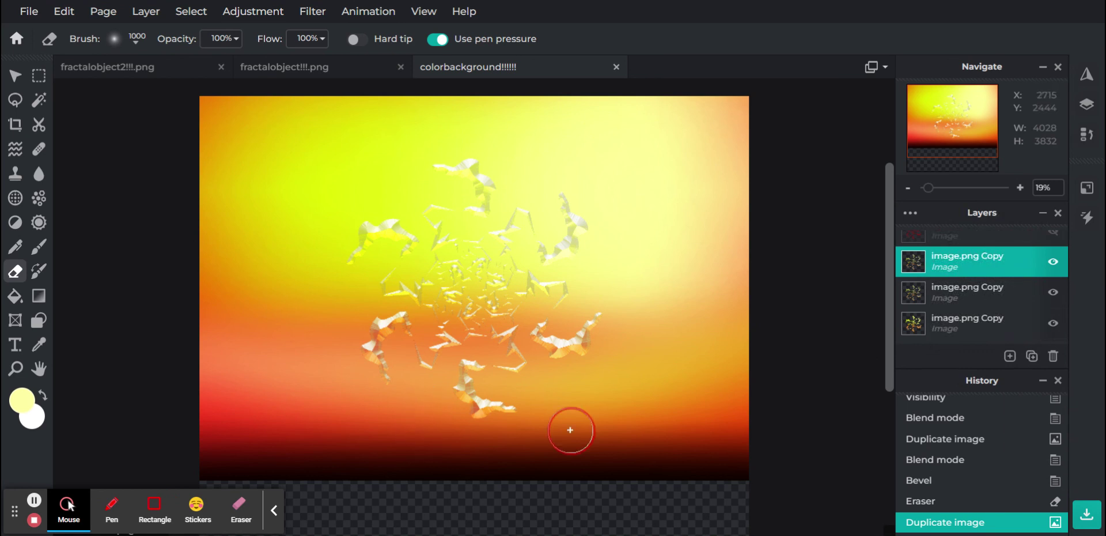
pyautogui.moveTo(447, 374)
pyautogui.mouseDown()
pyautogui.moveTo(452, 395)
pyautogui.moveTo(558, 329)
pyautogui.moveTo(530, 354)
pyautogui.moveTo(546, 324)
pyautogui.moveTo(633, 335)
pyautogui.mouseUp()
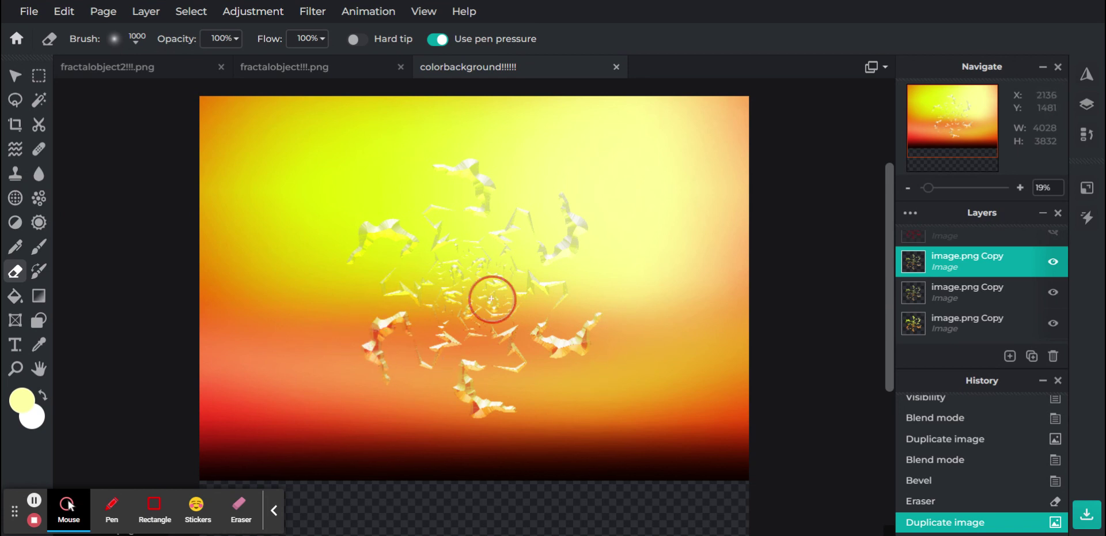
pyautogui.moveTo(547, 387)
pyautogui.mouseDown()
pyautogui.moveTo(600, 304)
pyautogui.moveTo(615, 306)
pyautogui.mouseUp()
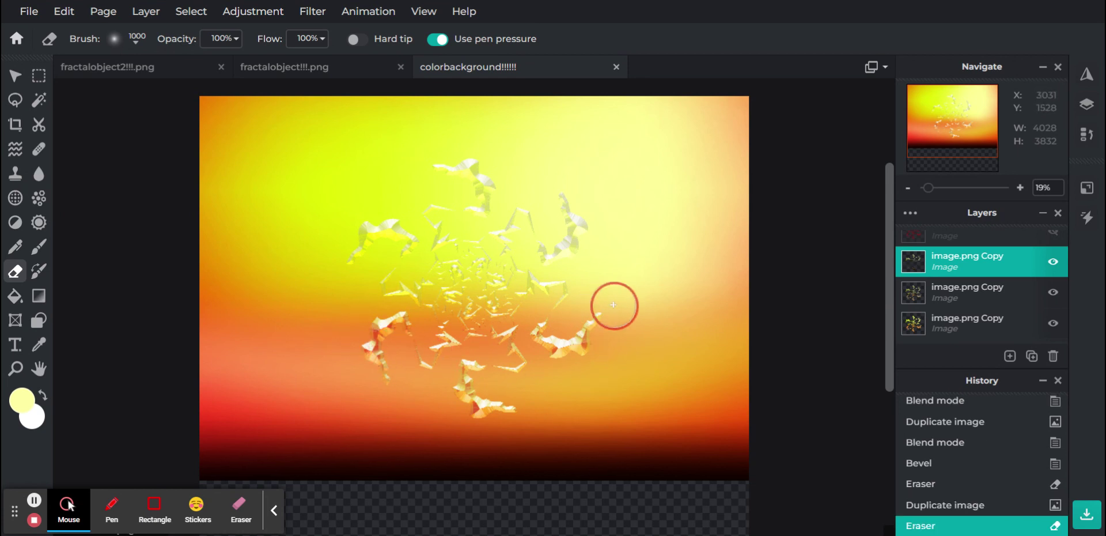
pyautogui.click(1032, 356)
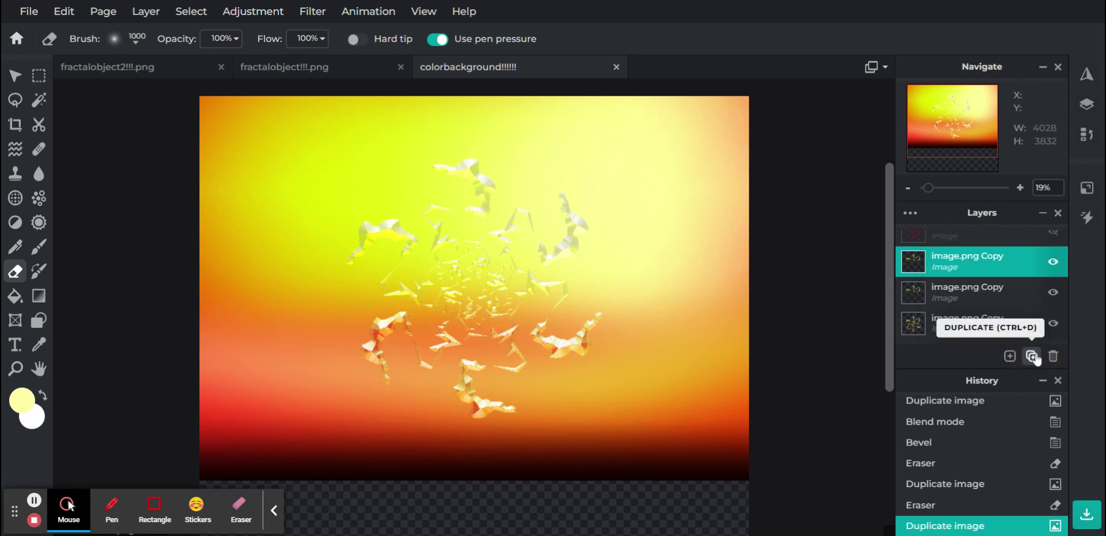
# - Duplicate an image.png Copy layer from lower in the stack and move it above the other visible fractal copies
pyautogui.click(943, 320)
pyautogui.scroll(-1, 944, 320)
pyautogui.moveTo(944, 319); pyautogui.dragTo(962, 256)
pyautogui.click(1032, 356)
pyautogui.click(954, 306)
pyautogui.moveTo(954, 306); pyautogui.dragTo(955, 258)
pyautogui.moveTo(954, 317); pyautogui.dragTo(966, 257)
pyautogui.scroll(2, 966, 256)
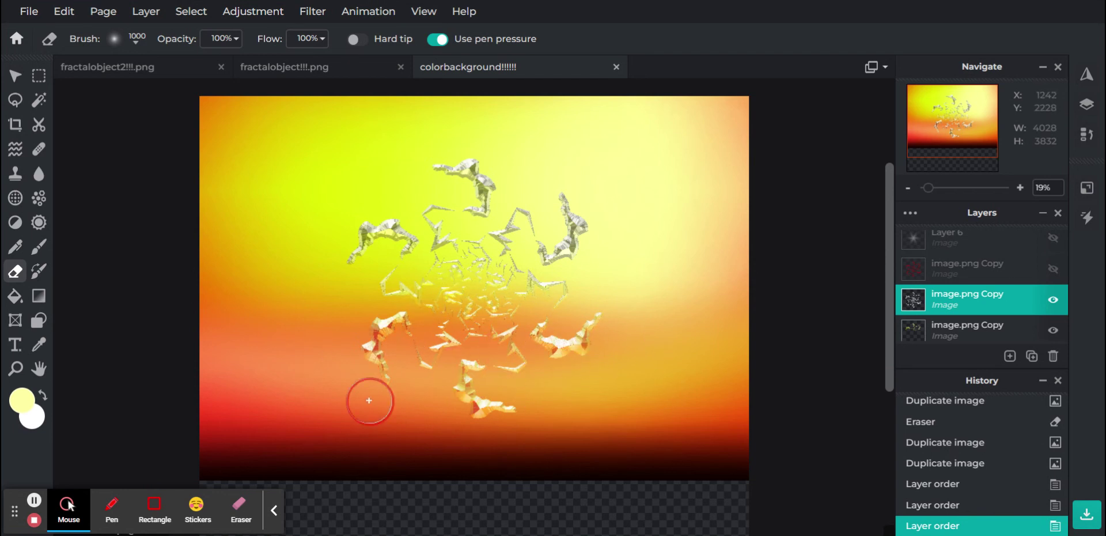
# - Erase the lower part of the raised fractal copy at 100% opacity and fade its remaining shapes at 56% opacity
pyautogui.click(626, 319)
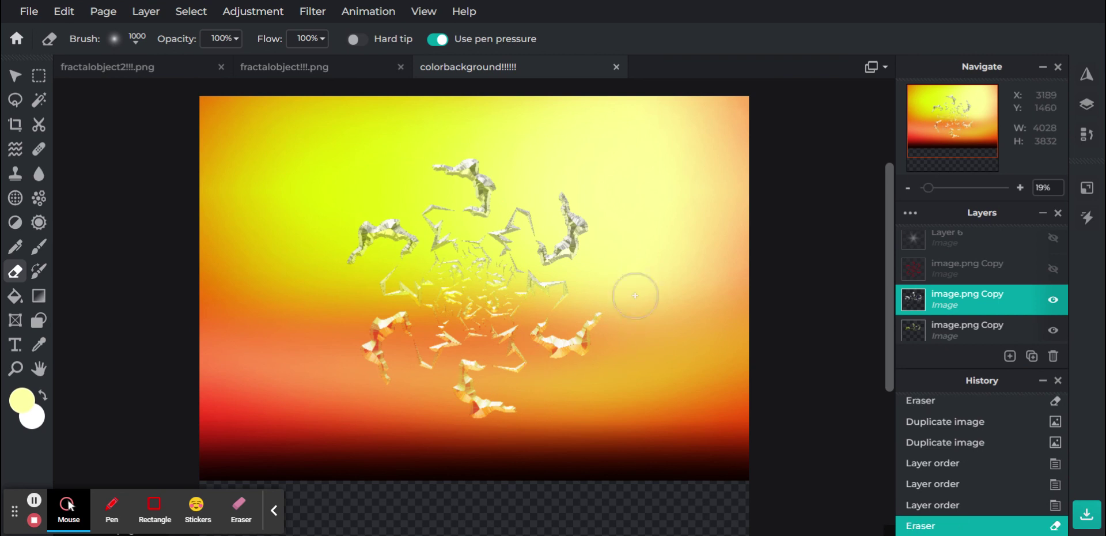
pyautogui.click(221, 38)
pyautogui.click(181, 62)
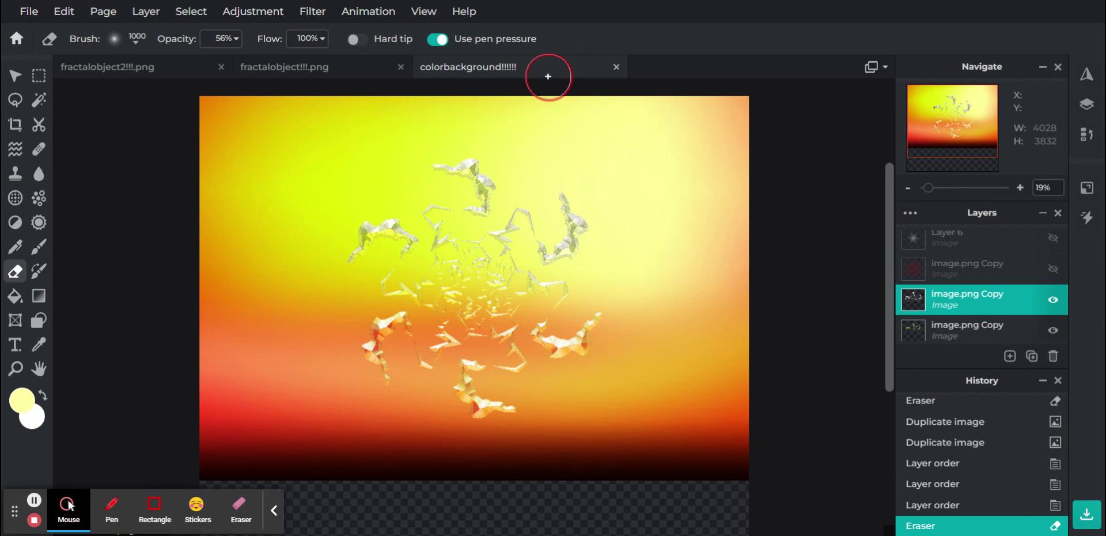
pyautogui.click(274, 319)
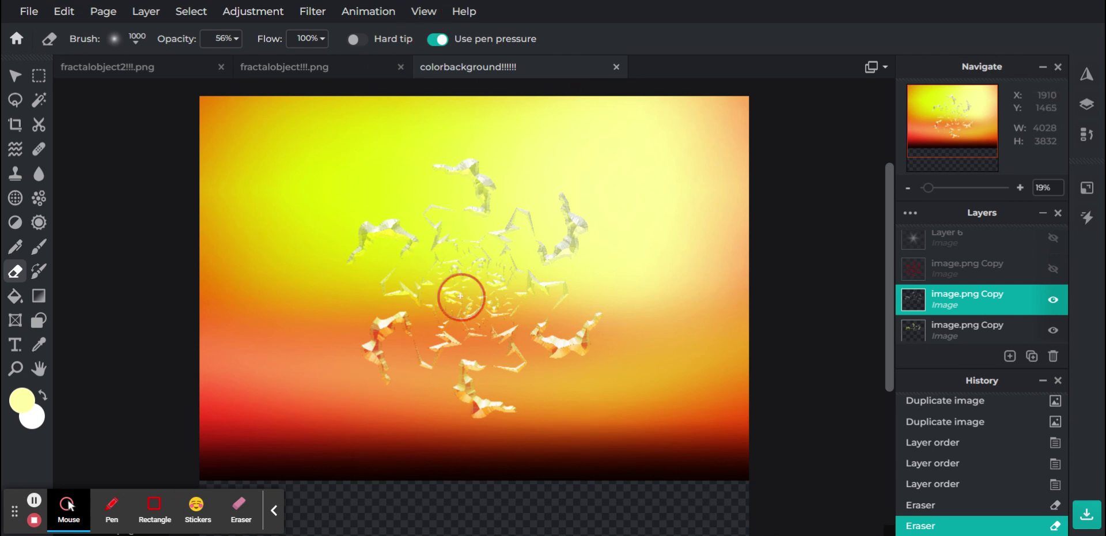
pyautogui.click(259, 298)
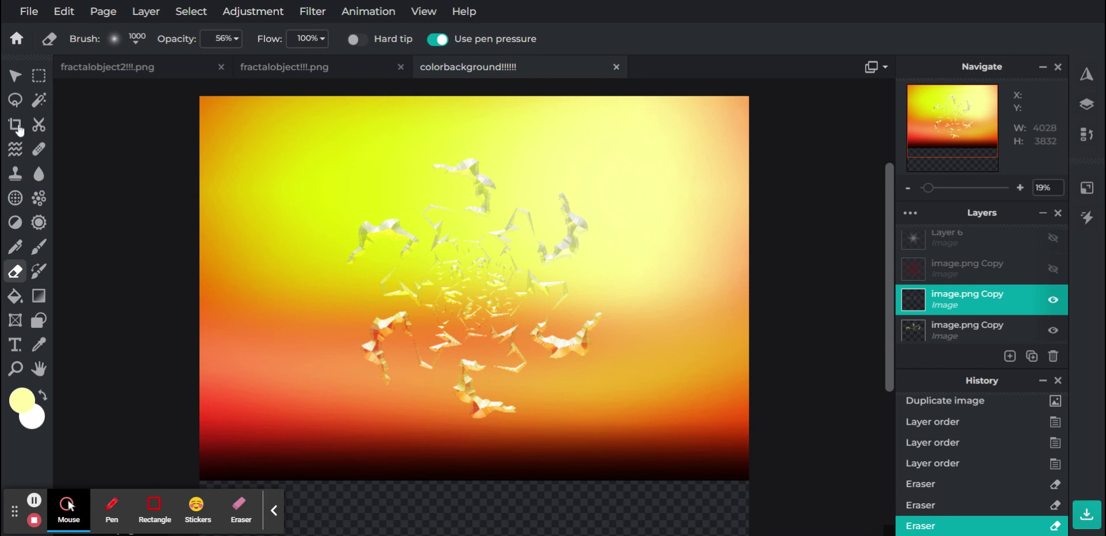
# - Set the blend mode of the raised, partly erased fractal copy to Darken
pyautogui.click(15, 77)
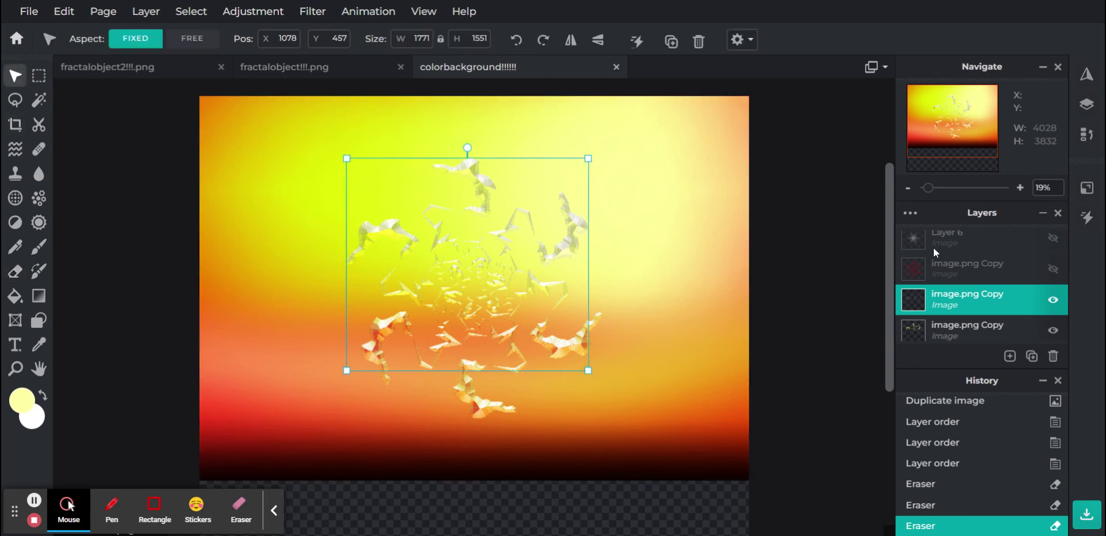
pyautogui.moveTo(941, 296)
pyautogui.mouseDown()
pyautogui.moveTo(948, 249)
pyautogui.moveTo(950, 306)
pyautogui.moveTo(956, 249)
pyautogui.moveTo(953, 283)
pyautogui.mouseUp()
pyautogui.click(957, 290)
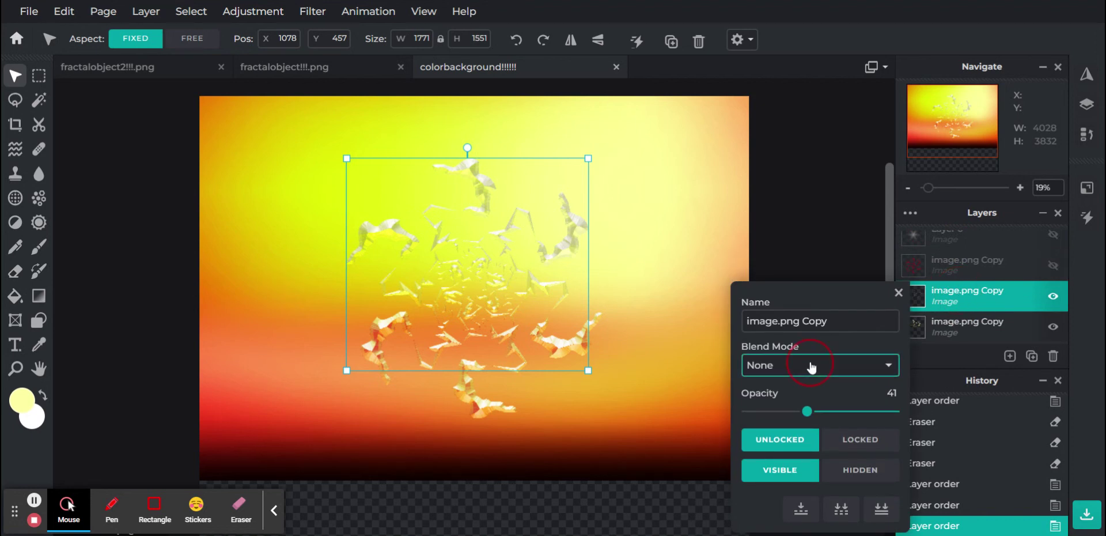
pyautogui.click(809, 355)
pyautogui.click(798, 189)
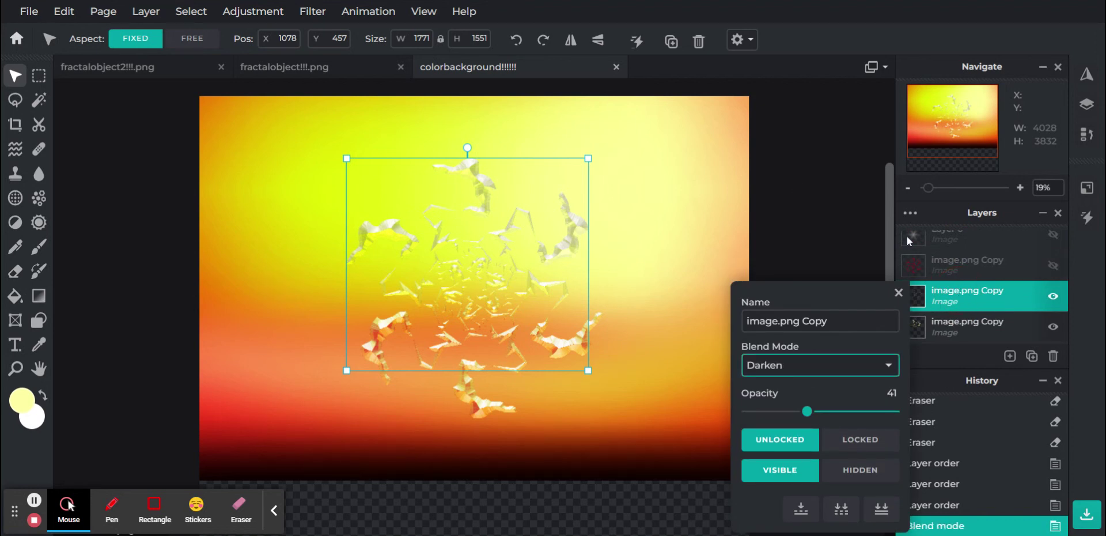
pyautogui.click(899, 292)
# - Select the fractal's silhouette from the hidden image.png layer with the Wand at tolerance 130
pyautogui.moveTo(928, 188); pyautogui.dragTo(929, 189)
pyautogui.scroll(-5, 933, 291)
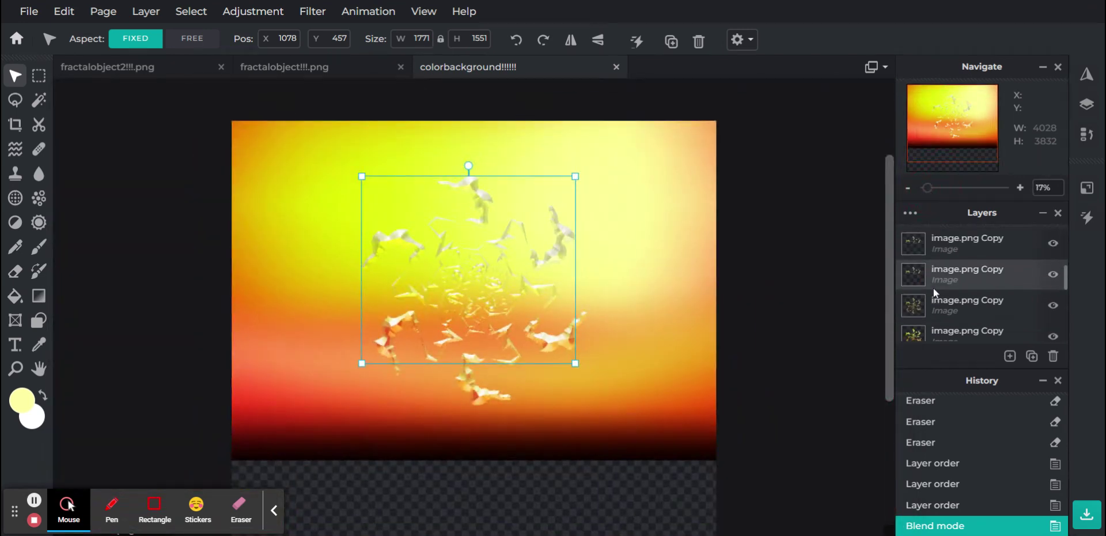
pyautogui.scroll(-2, 982, 283)
pyautogui.scroll(2, 938, 267)
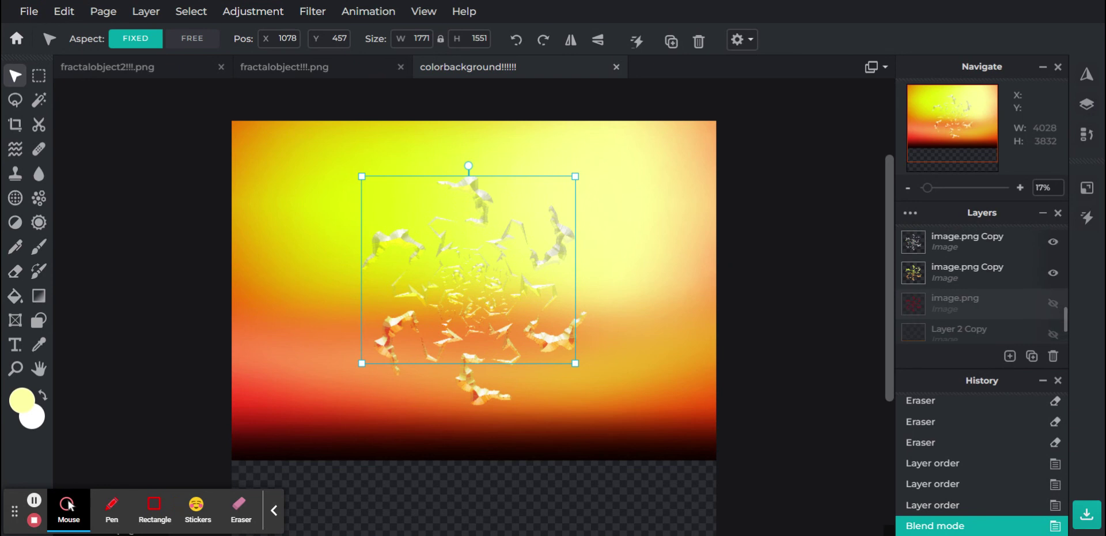
pyautogui.click(938, 270)
pyautogui.click(1010, 356)
pyautogui.click(937, 306)
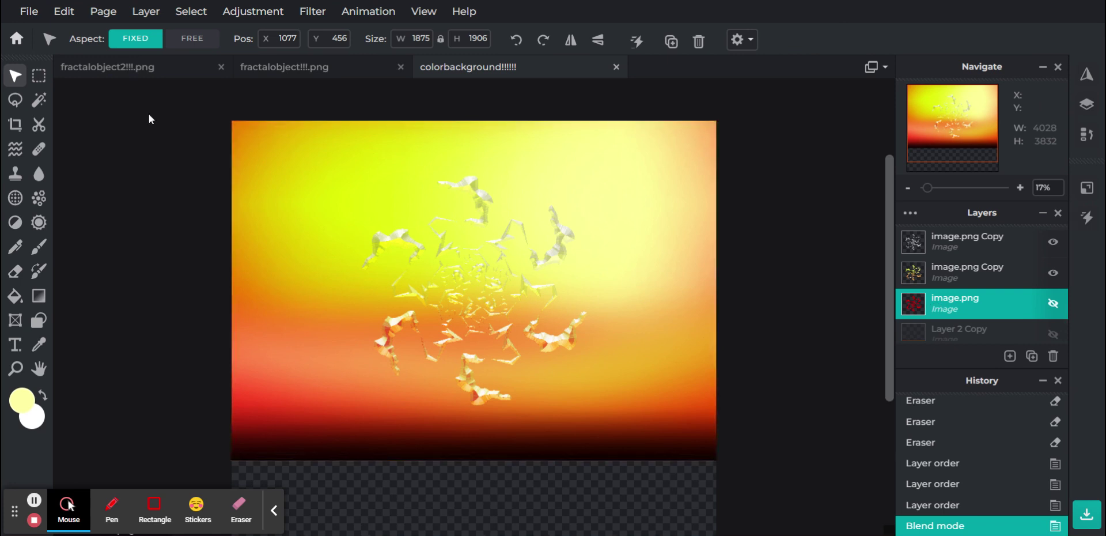
pyautogui.click(39, 101)
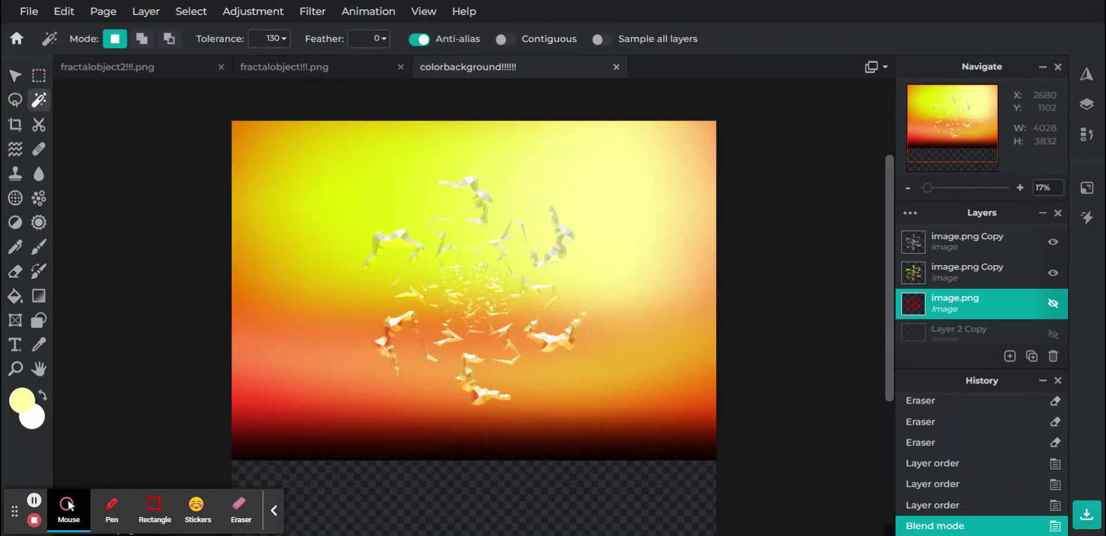
pyautogui.click(554, 254)
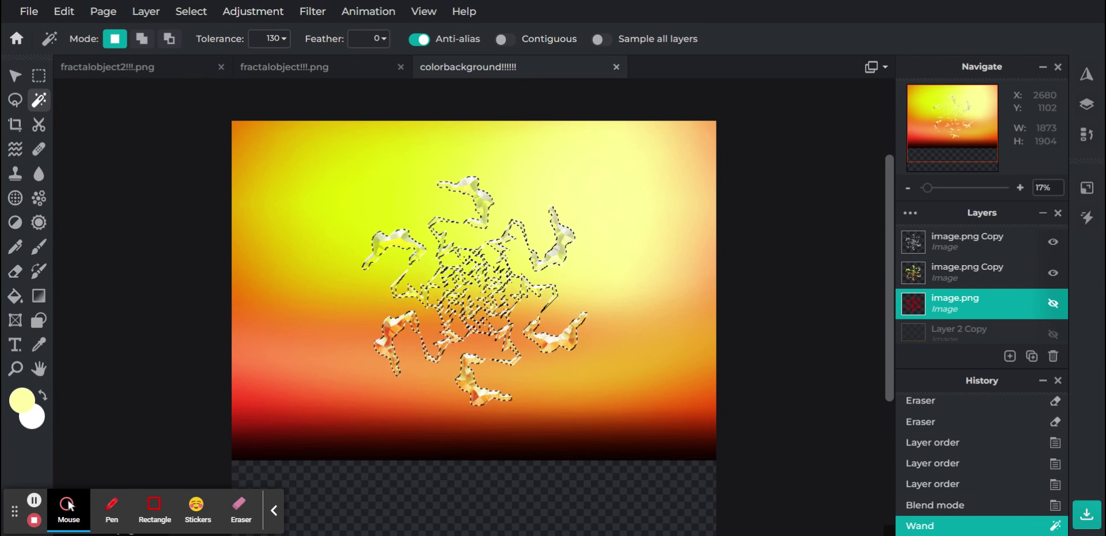
# - Copy the selected area of the visible gradient background layer, deselect, and paste it above the topmost visible fractal copy
pyautogui.scroll(-2, 945, 282)
pyautogui.click(947, 332)
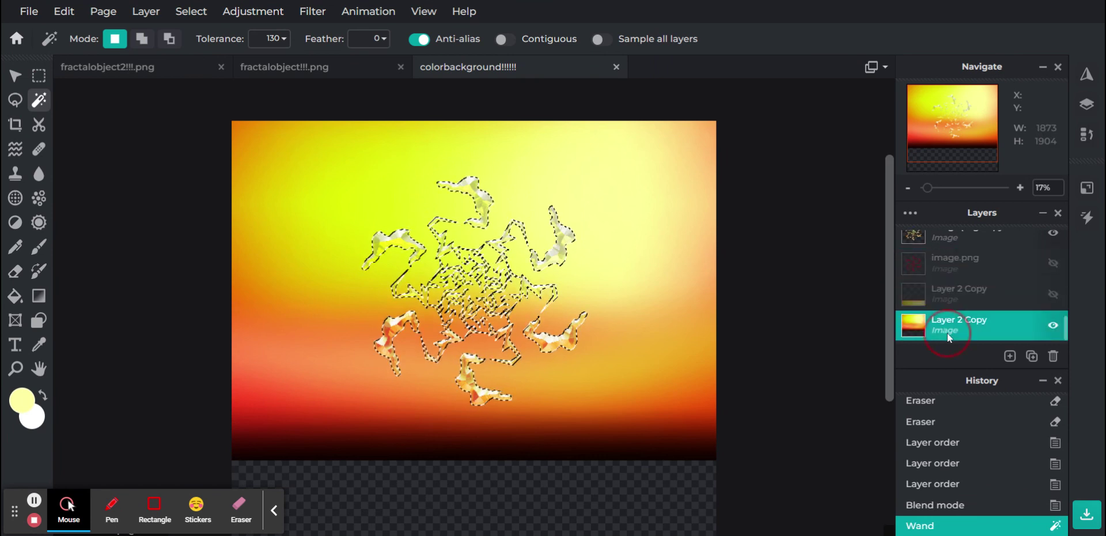
pyautogui.hotkey('ctrl', 'c')
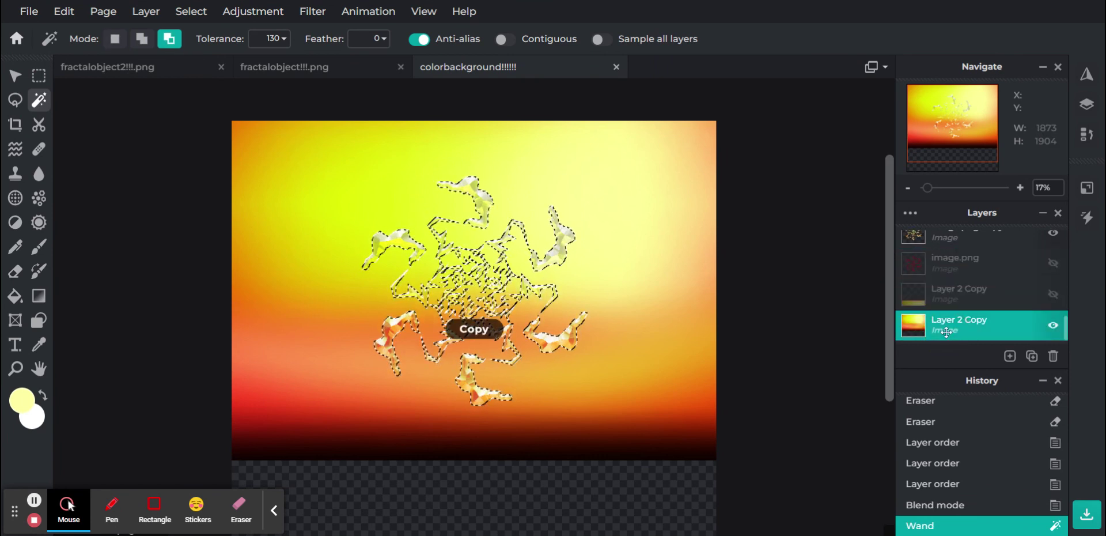
pyautogui.hotkey('ctrl', 'v')
pyautogui.hotkey('ctrl', 'v')
pyautogui.hotkey('ctrl', 'v')
pyautogui.hotkey('ctrl', 'v')
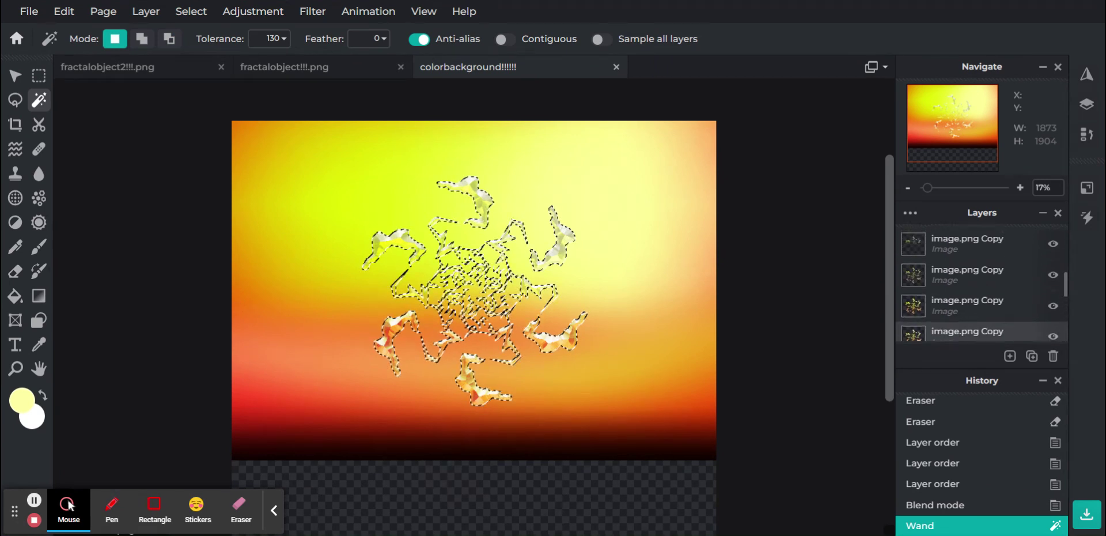
pyautogui.scroll(1, 953, 292)
pyautogui.click(956, 278)
pyautogui.press('alt')
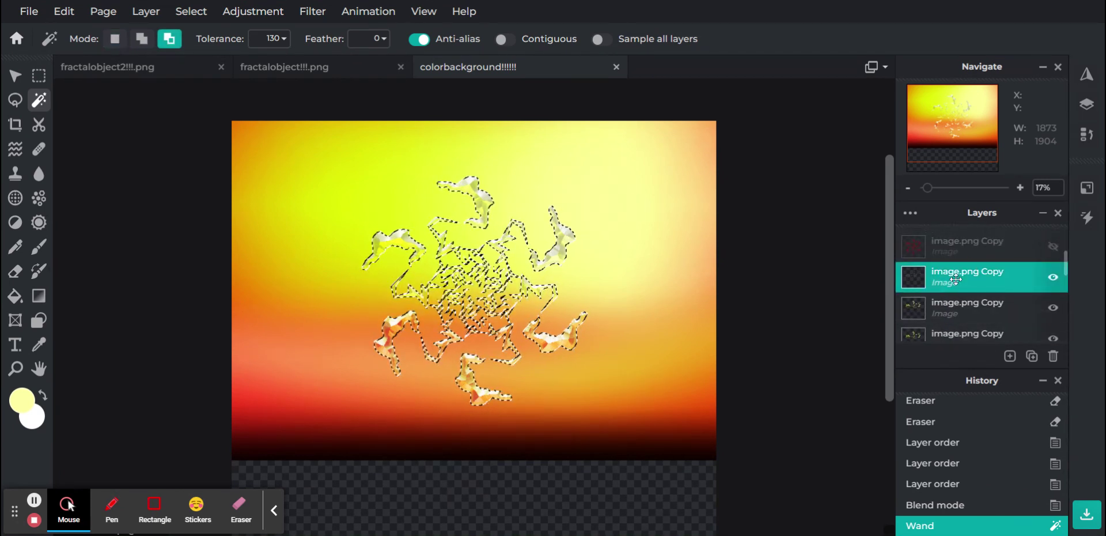
pyautogui.hotkey('ctrl', 'd')
pyautogui.hotkey('ctrl', 'v')
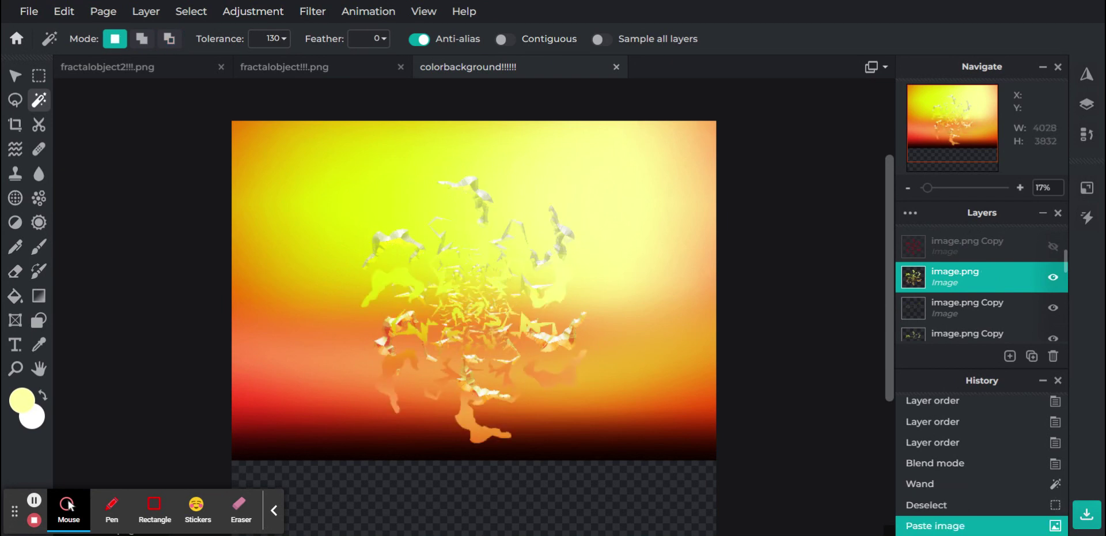
# - Align the pasted gradient shape with the fractal at X 1078, Y 457 and set its blend mode to Overlay
pyautogui.click(14, 79)
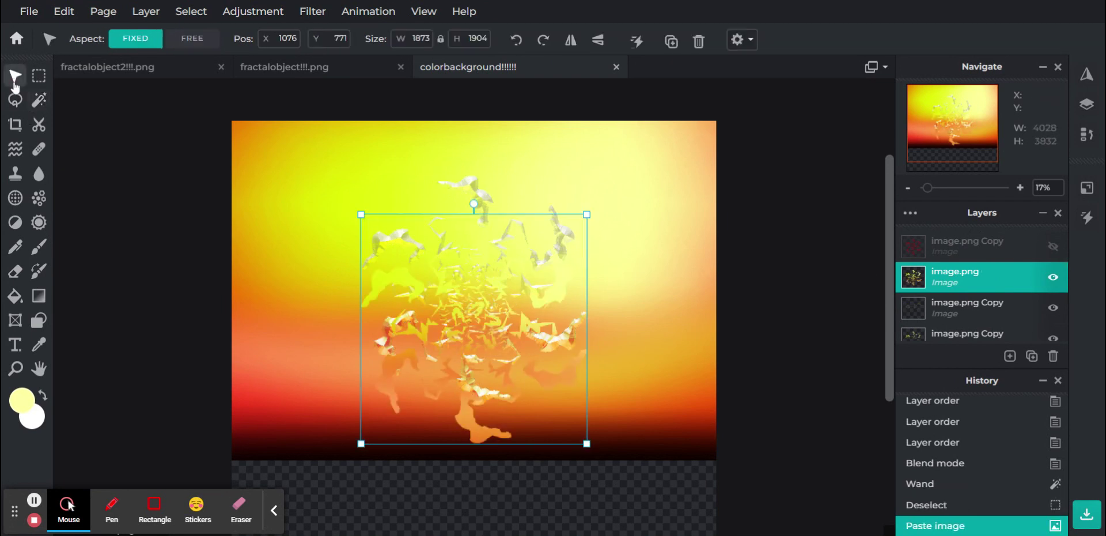
pyautogui.moveTo(486, 323); pyautogui.dragTo(489, 288)
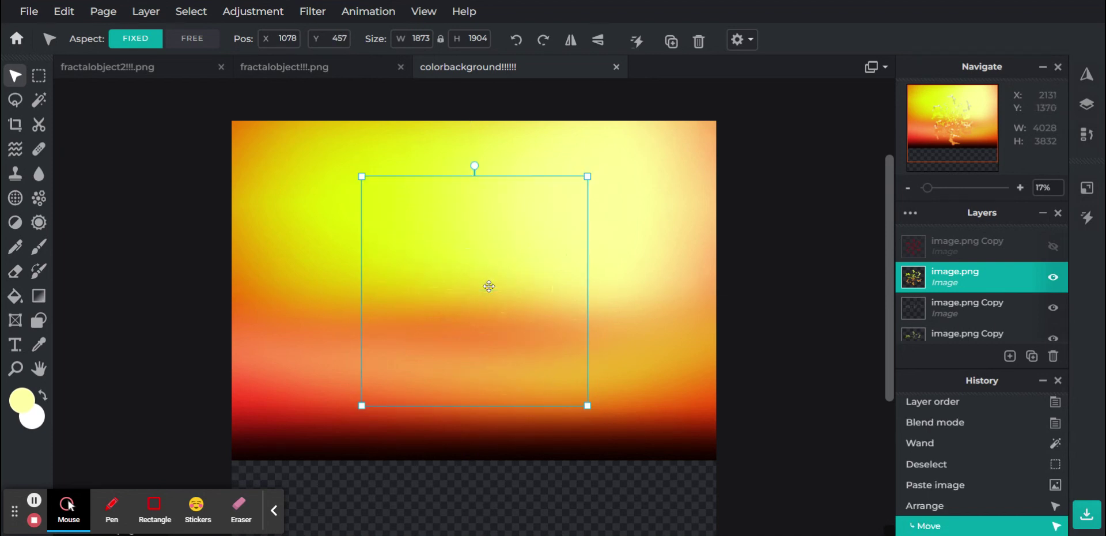
pyautogui.click(958, 273)
pyautogui.click(816, 353)
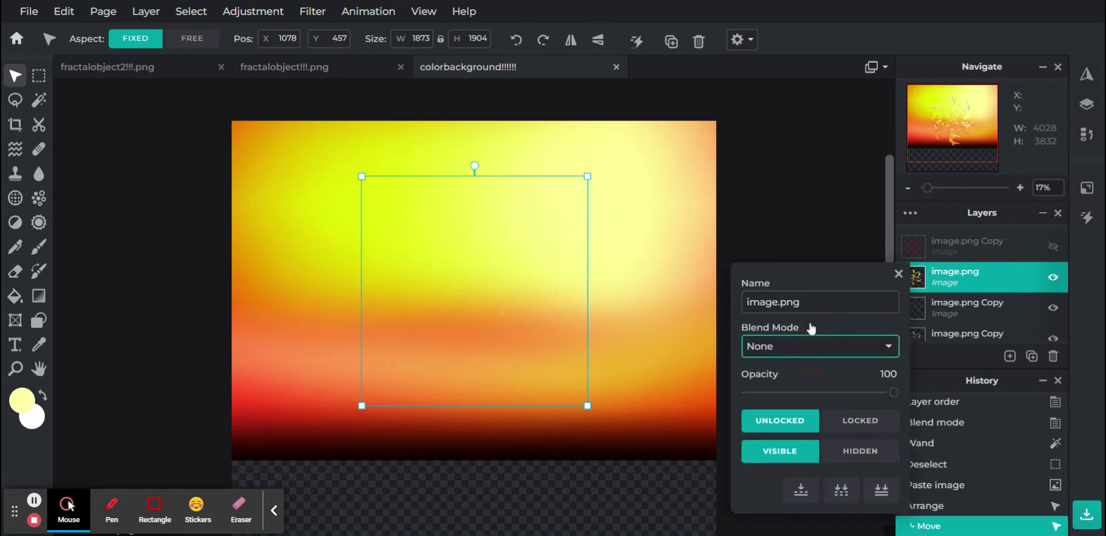
pyautogui.click(793, 158)
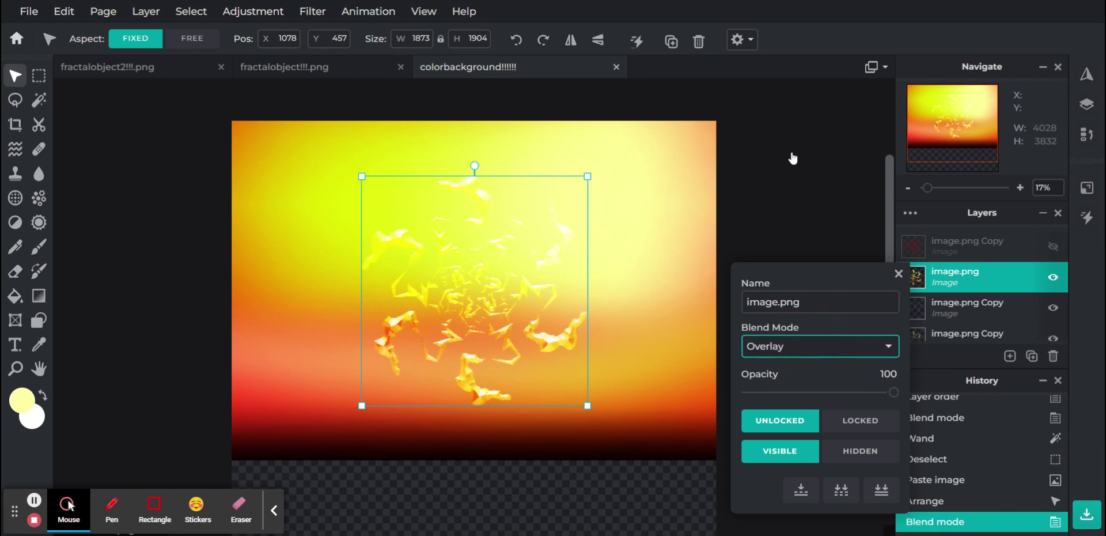
pyautogui.click(897, 275)
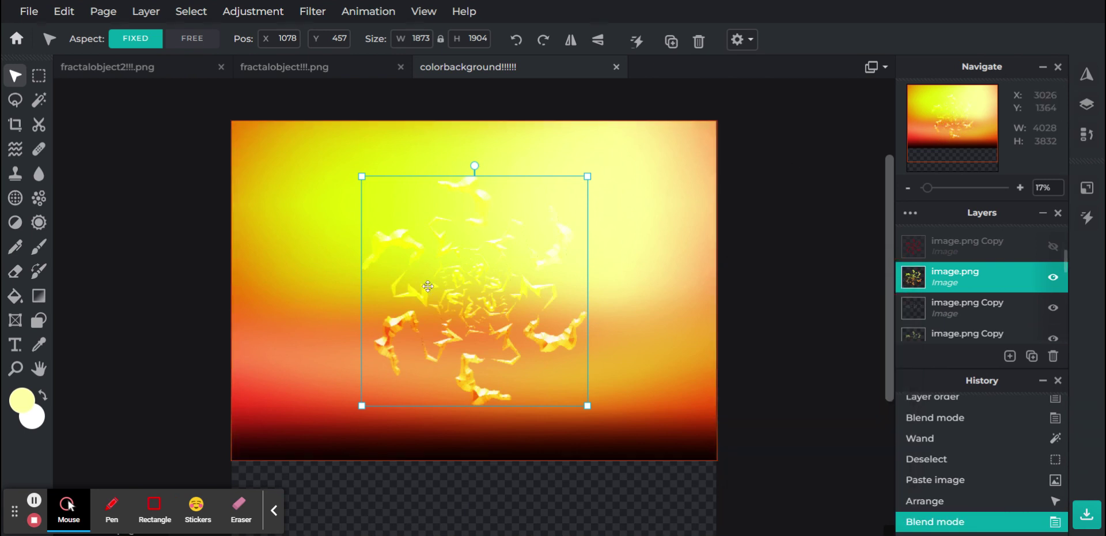
# - Adjust the softness of the 1000 px eraser and partly erase the Overlay shape at 56% opacity
pyautogui.click(15, 269)
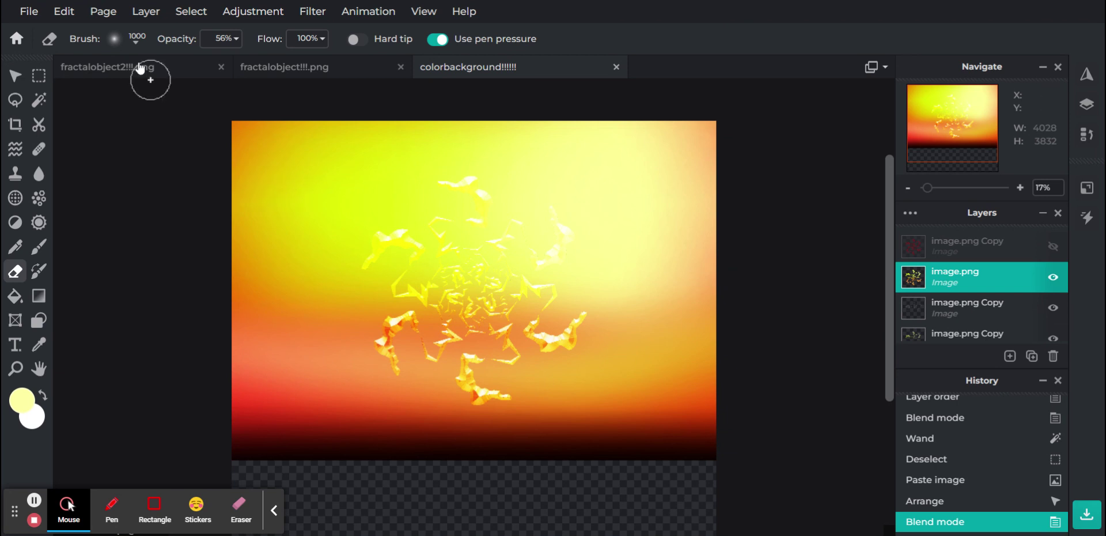
pyautogui.click(134, 39)
pyautogui.click(180, 131)
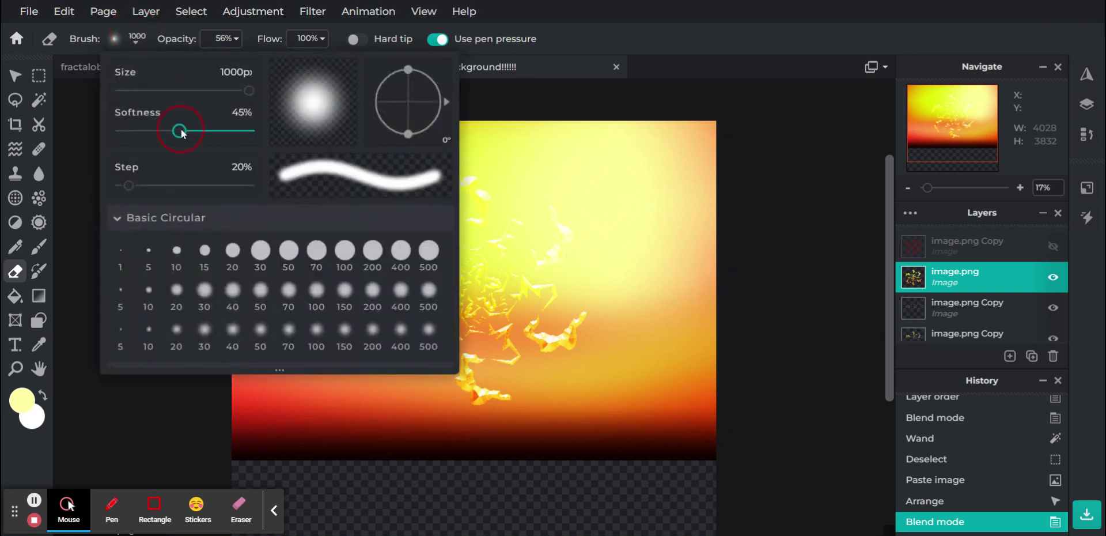
pyautogui.moveTo(181, 133); pyautogui.dragTo(192, 136)
pyautogui.click(602, 36)
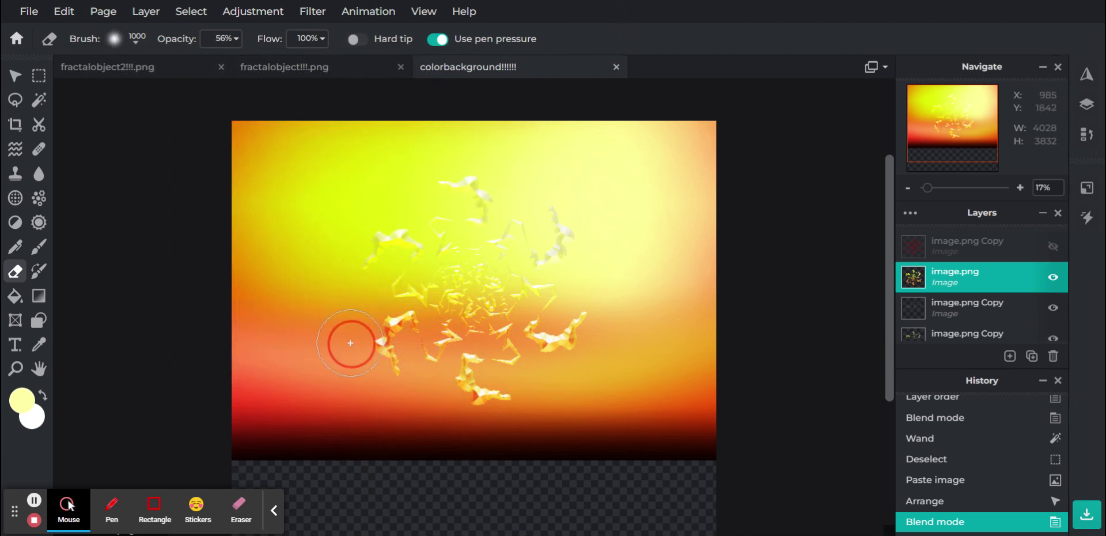
pyautogui.moveTo(578, 223)
pyautogui.mouseDown()
pyautogui.moveTo(582, 370)
pyautogui.moveTo(562, 276)
pyautogui.moveTo(630, 234)
pyautogui.mouseUp()
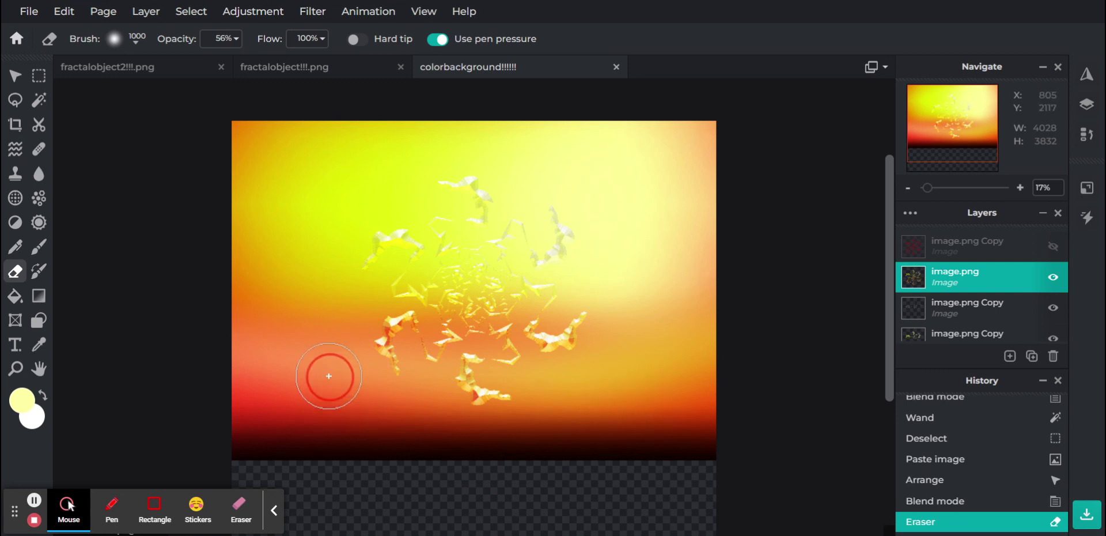
pyautogui.moveTo(494, 340)
pyautogui.mouseDown()
pyautogui.moveTo(442, 302)
pyautogui.moveTo(530, 365)
pyautogui.moveTo(588, 306)
pyautogui.moveTo(530, 372)
pyautogui.moveTo(566, 363)
pyautogui.moveTo(522, 397)
pyautogui.mouseUp()
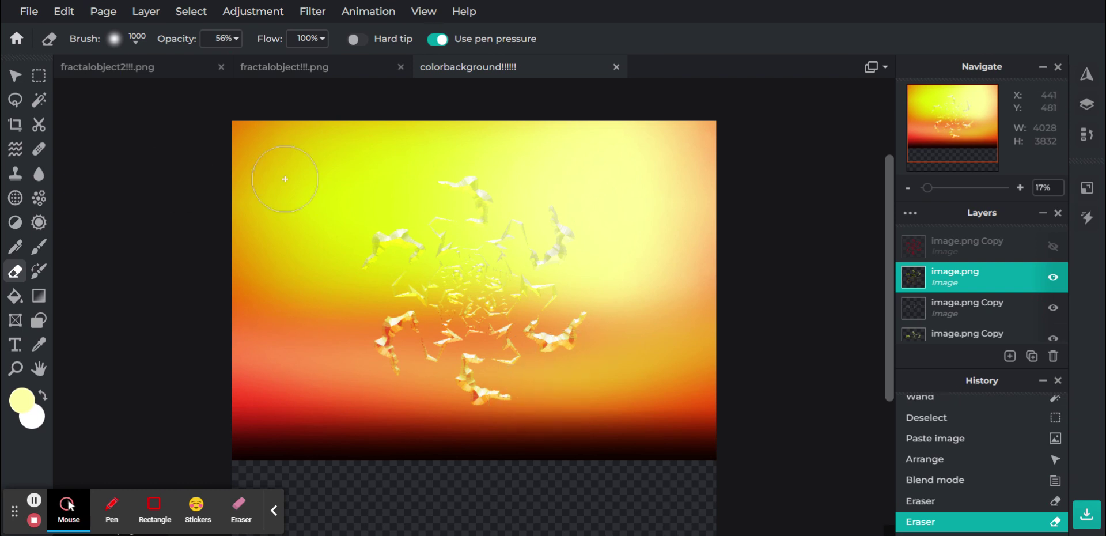
# - Duplicate the grey beveled image.png Copy layer near the bottom of the layer stack
pyautogui.click(15, 80)
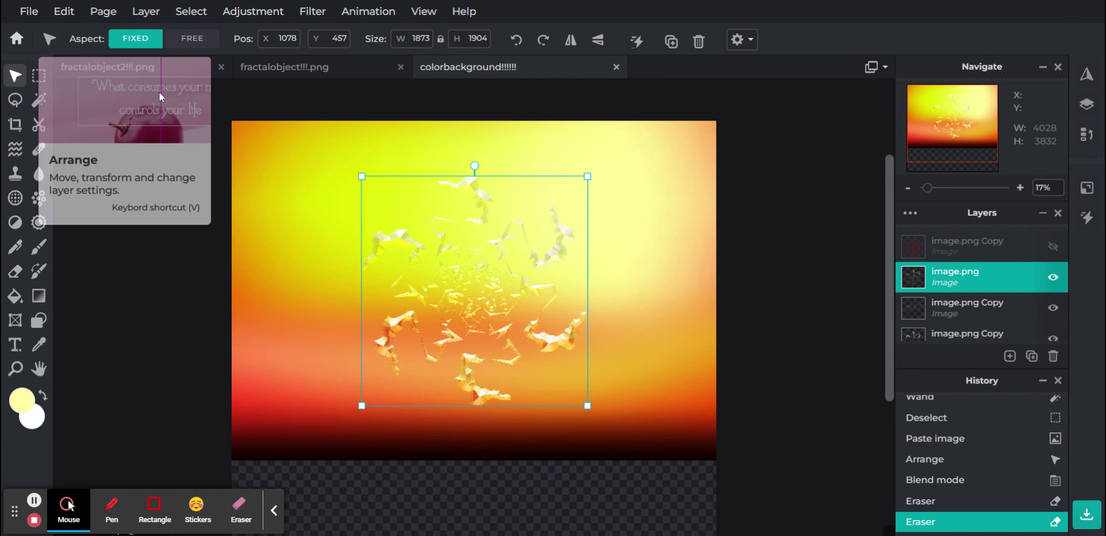
pyautogui.moveTo(928, 192)
pyautogui.mouseDown()
pyautogui.moveTo(941, 190)
pyautogui.moveTo(931, 194)
pyautogui.mouseUp()
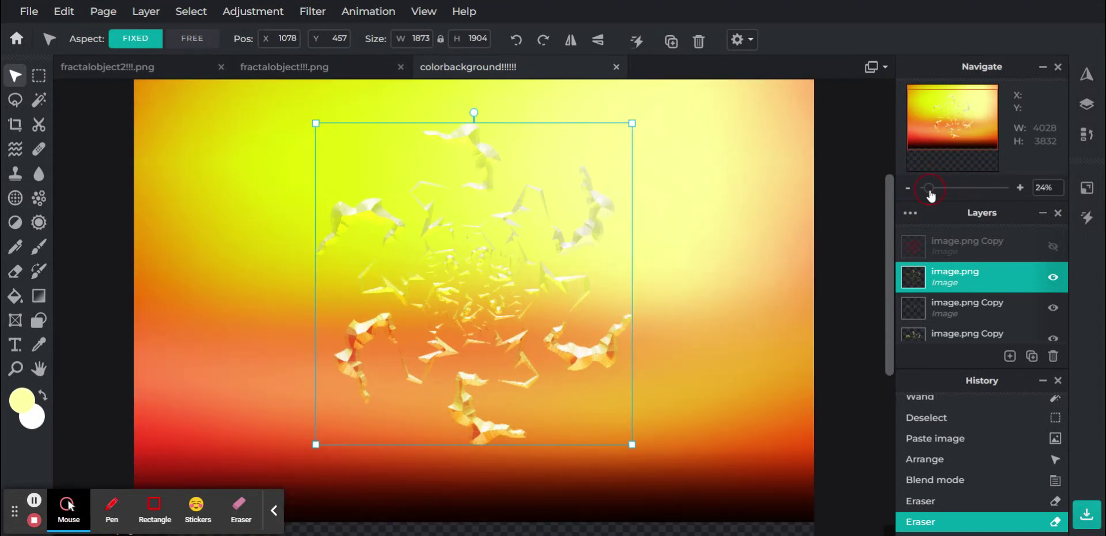
pyautogui.scroll(-3, 938, 281)
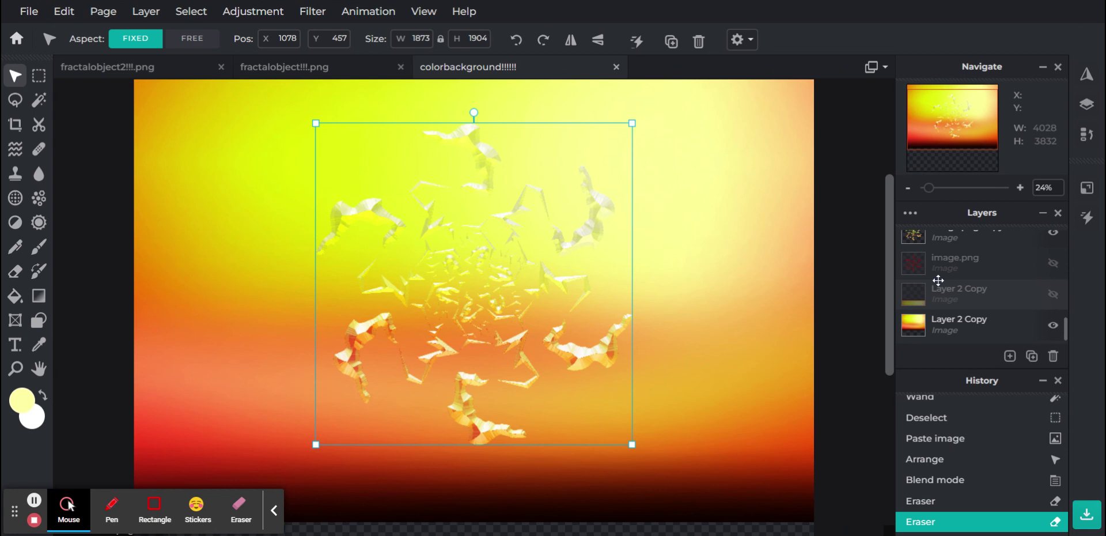
pyautogui.scroll(2, 938, 280)
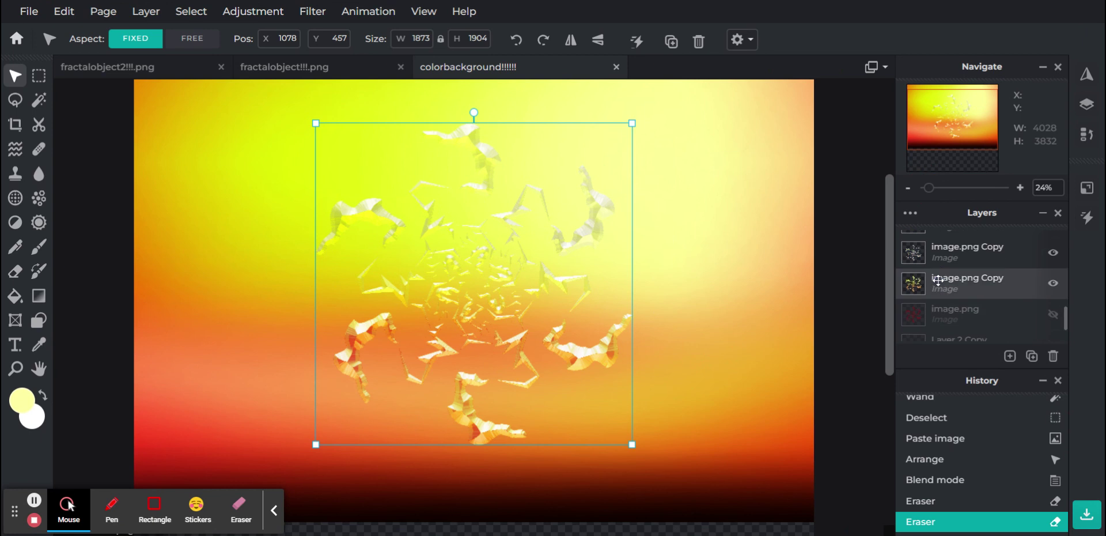
pyautogui.click(945, 320)
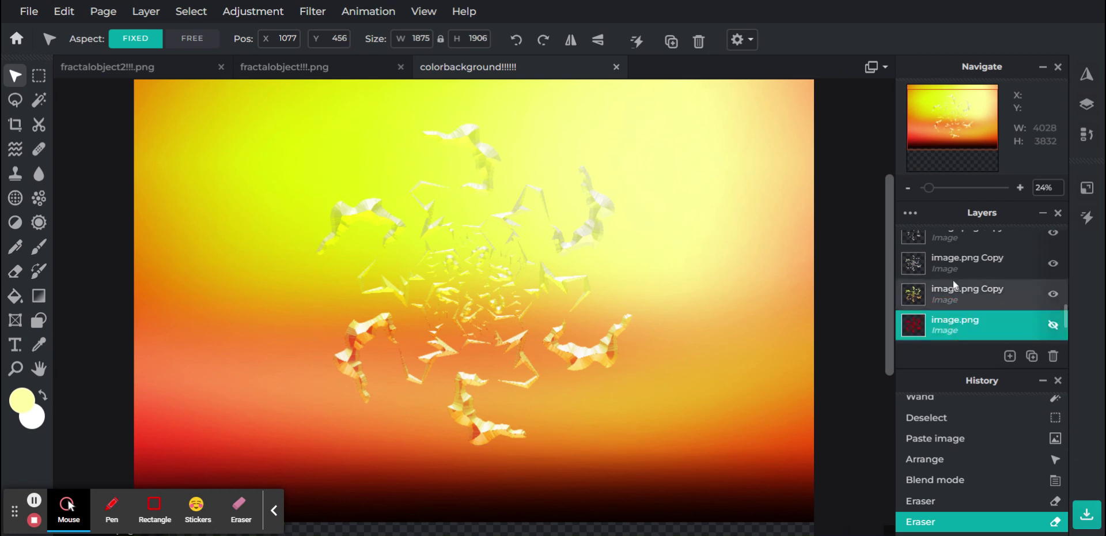
pyautogui.click(957, 268)
pyautogui.click(1032, 356)
# - Move the duplicated grey beveled copy up the stack to just above the Overlay shape layer
pyautogui.click(954, 325)
pyautogui.moveTo(955, 325); pyautogui.dragTo(955, 242)
pyautogui.scroll(3, 959, 288)
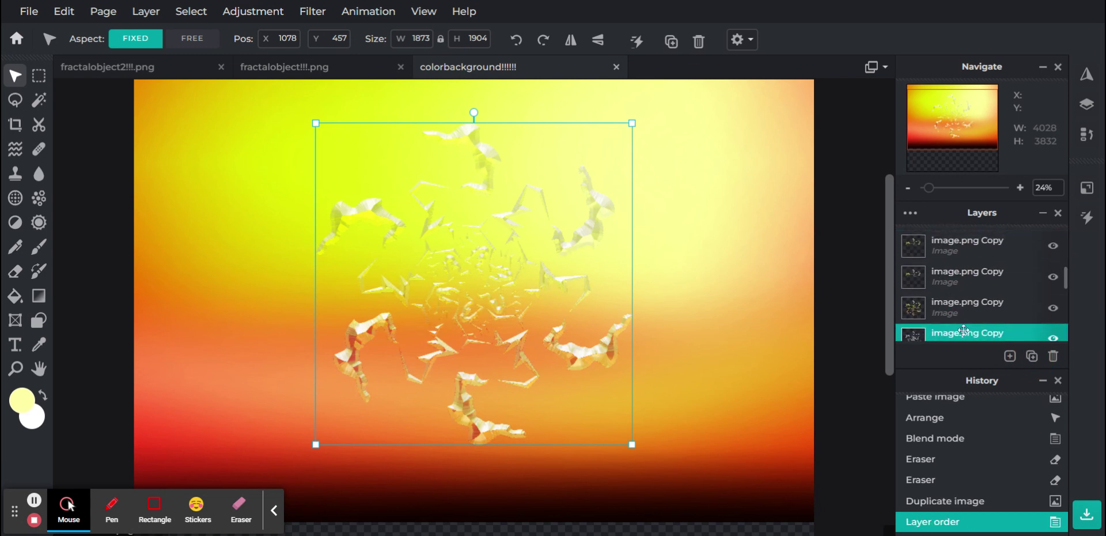
pyautogui.moveTo(964, 301); pyautogui.dragTo(965, 242)
pyautogui.scroll(3, 971, 250)
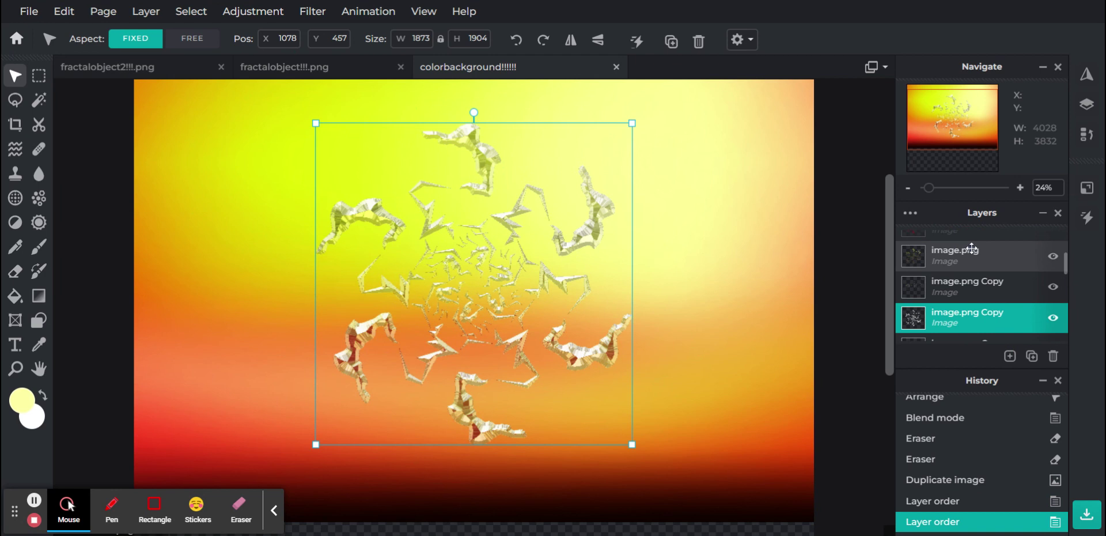
pyautogui.moveTo(974, 312); pyautogui.dragTo(979, 260)
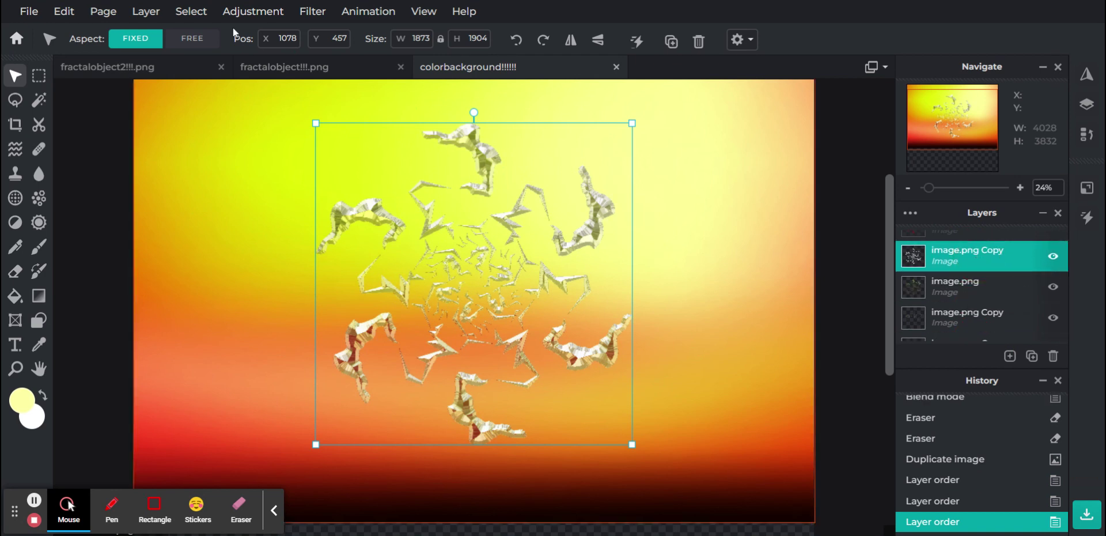
# - Raise the lightness of the grey beveled copy to 100 with a Hue and saturation adjustment
pyautogui.click(249, 12)
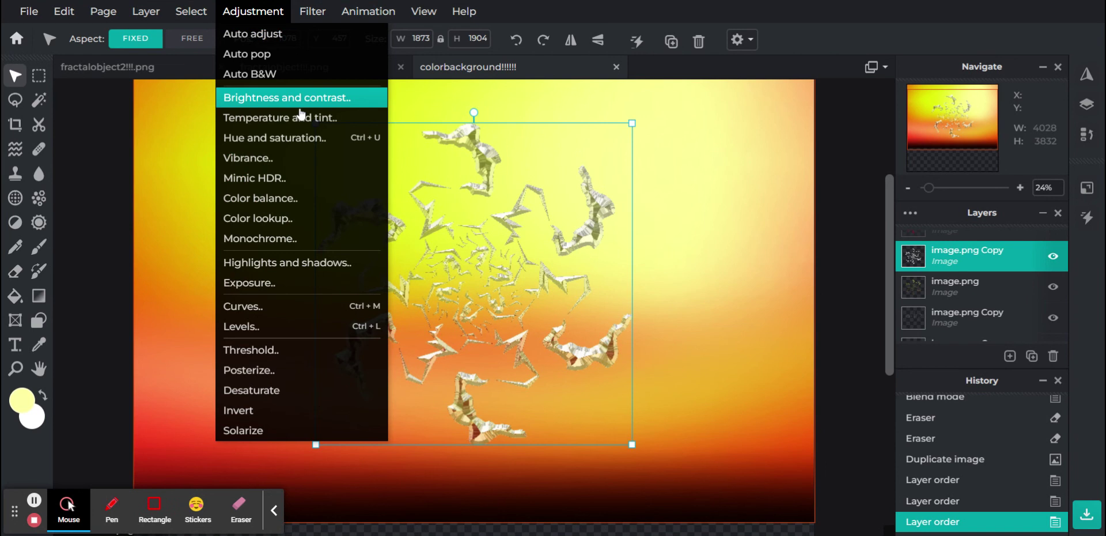
pyautogui.click(288, 138)
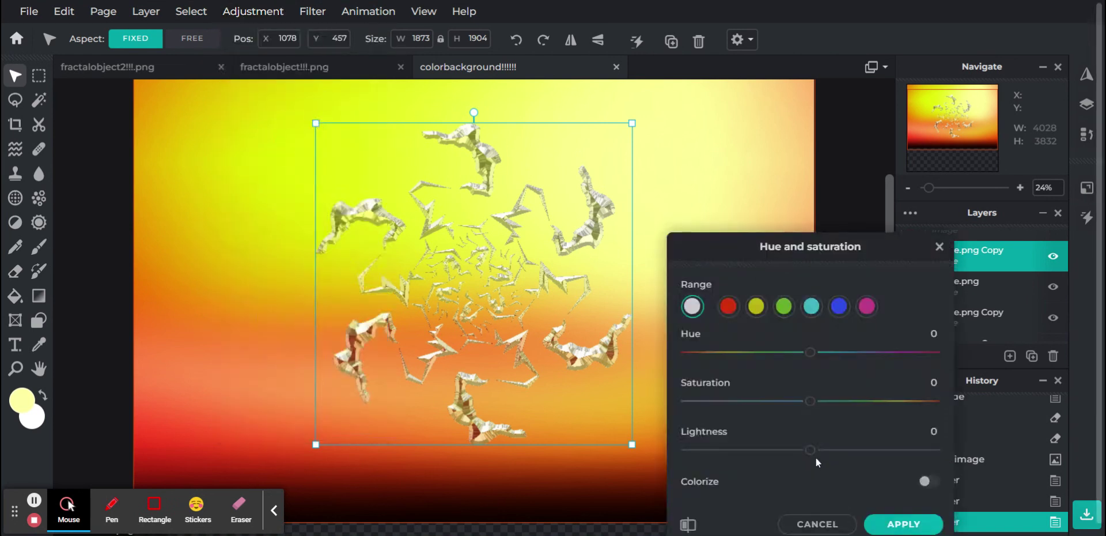
pyautogui.moveTo(857, 455); pyautogui.dragTo(1038, 468)
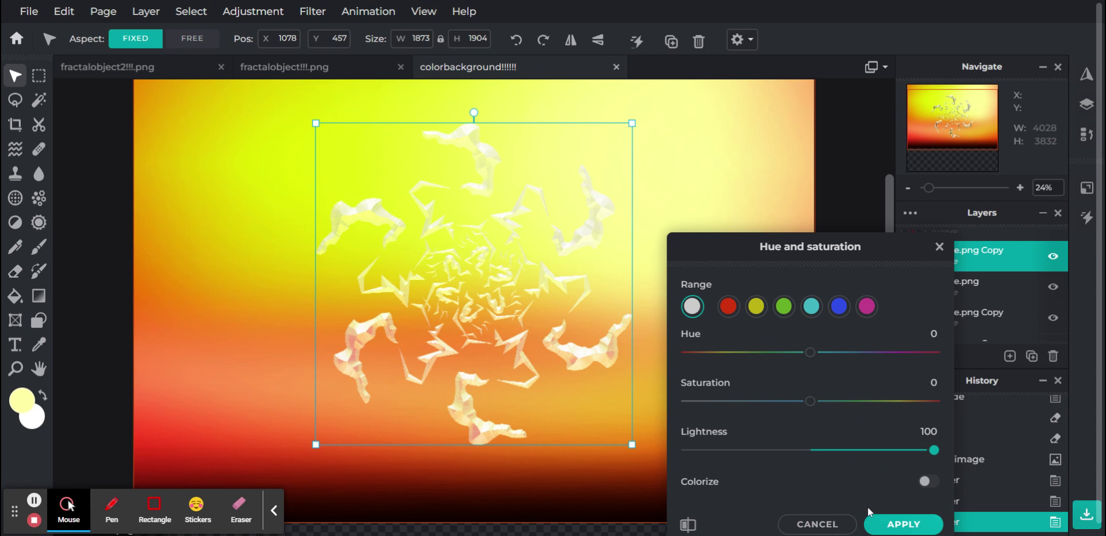
pyautogui.click(878, 524)
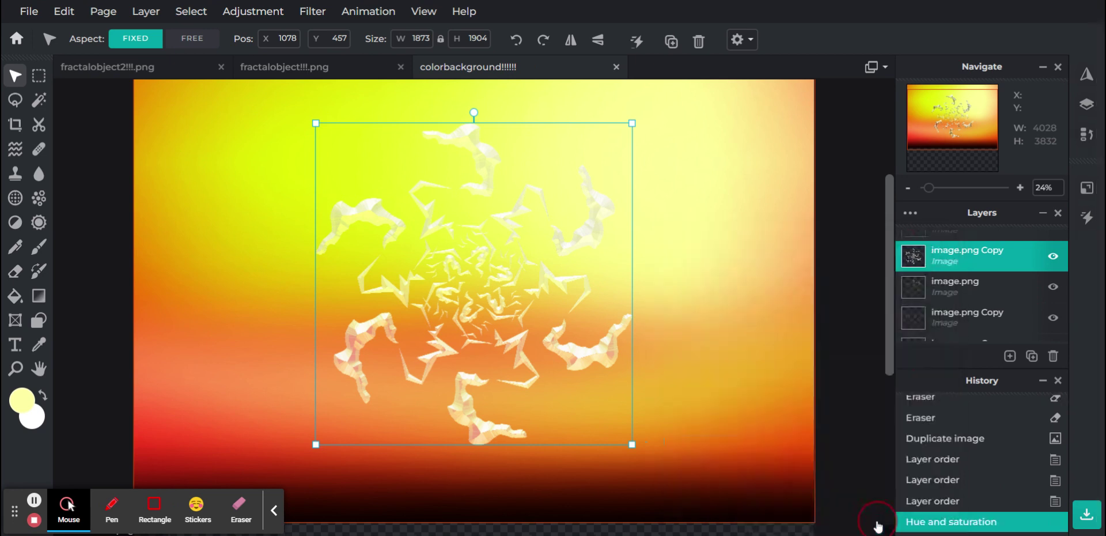
# - Raise the opacity of the lightened image.png Copy layer to 100
pyautogui.click(980, 268)
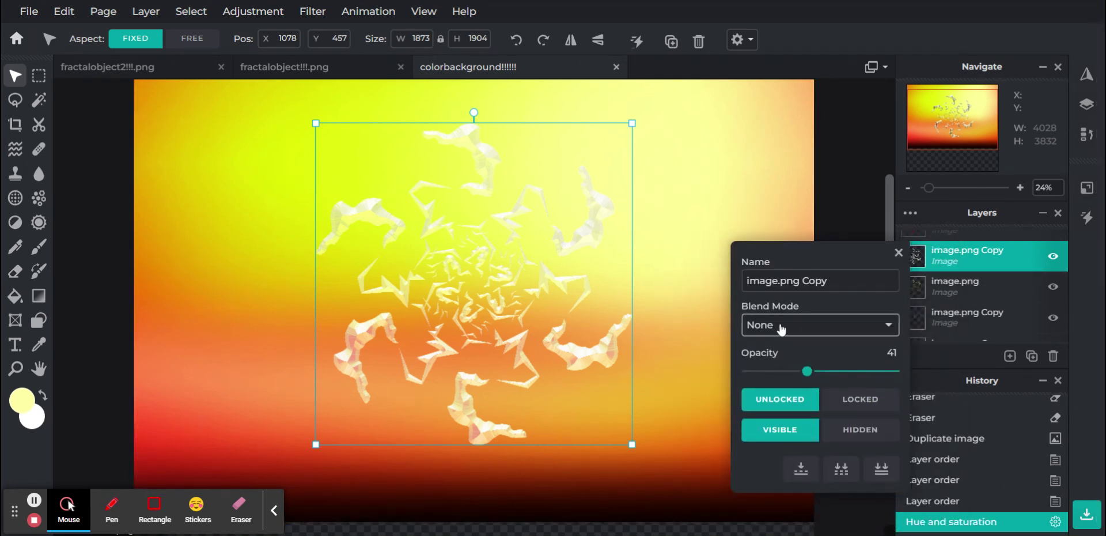
pyautogui.moveTo(808, 371); pyautogui.dragTo(970, 383)
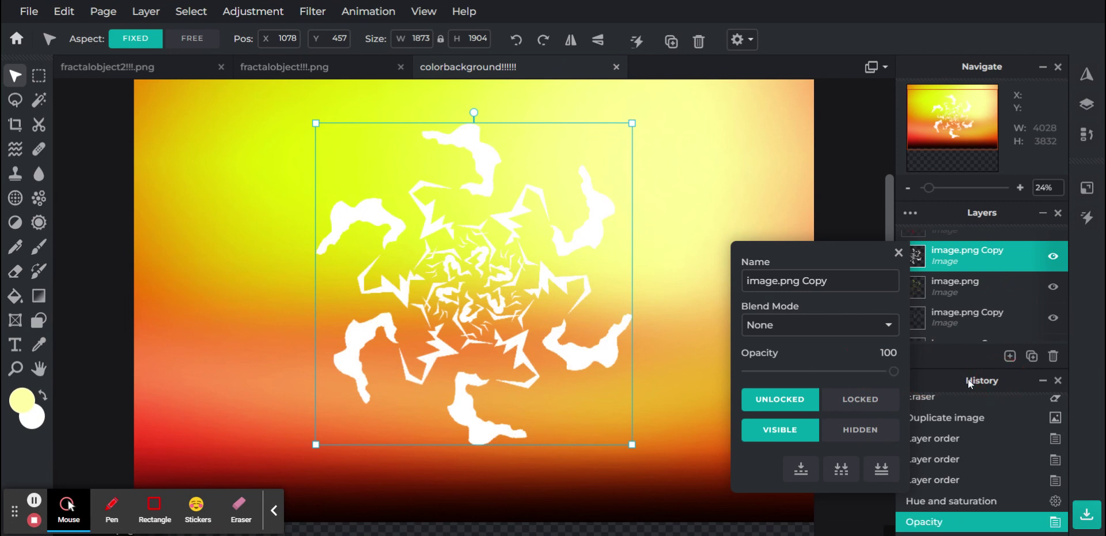
pyautogui.click(898, 253)
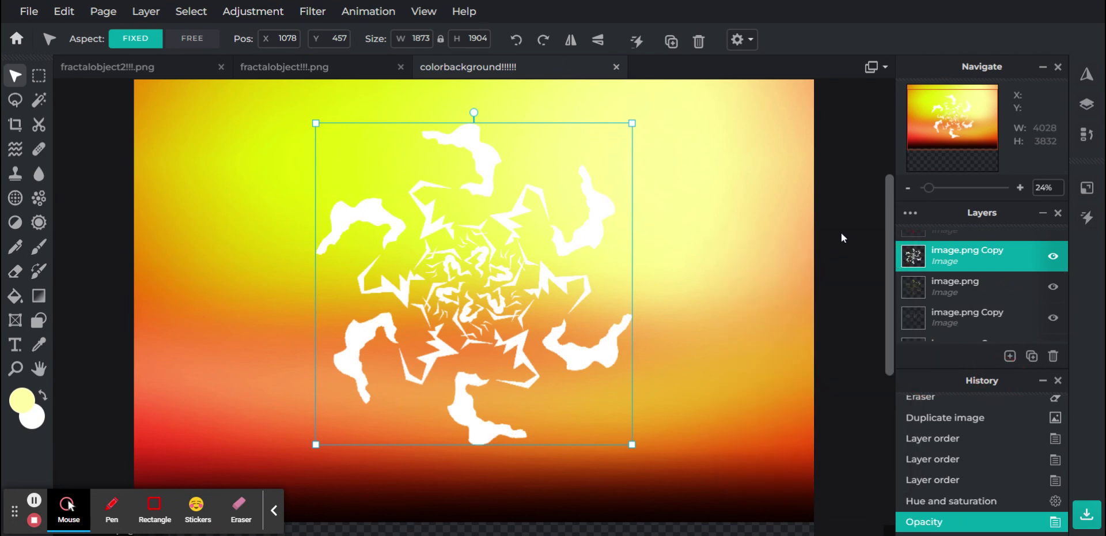
# - Try darkening the white copy to a lightness of -31 with Hue and saturation, and undo the adjustment
pyautogui.click(312, 12)
pyautogui.moveTo(253, 11)
pyautogui.click(274, 139)
pyautogui.moveTo(808, 458); pyautogui.dragTo(773, 455)
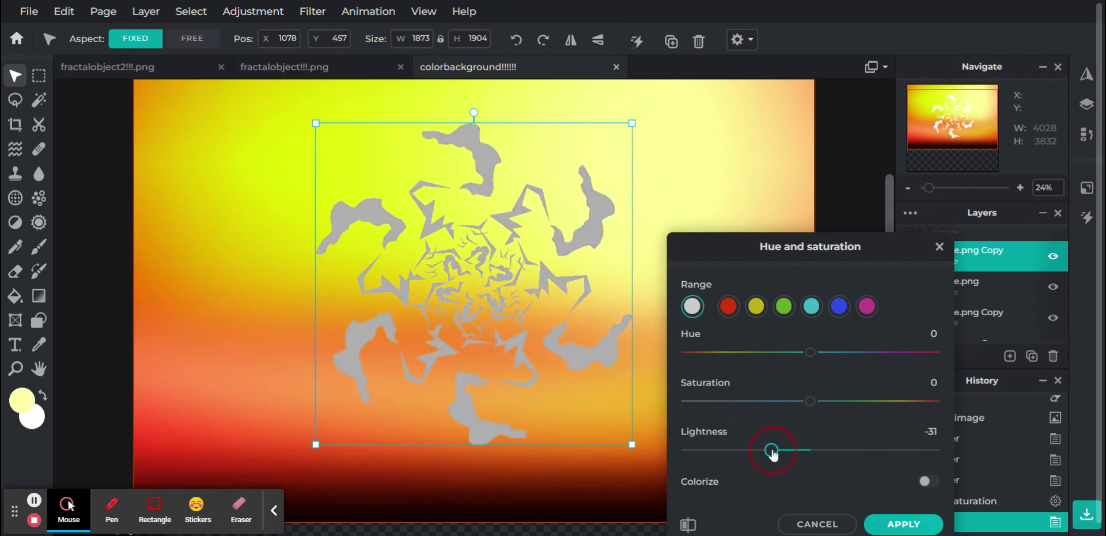
pyautogui.click(886, 526)
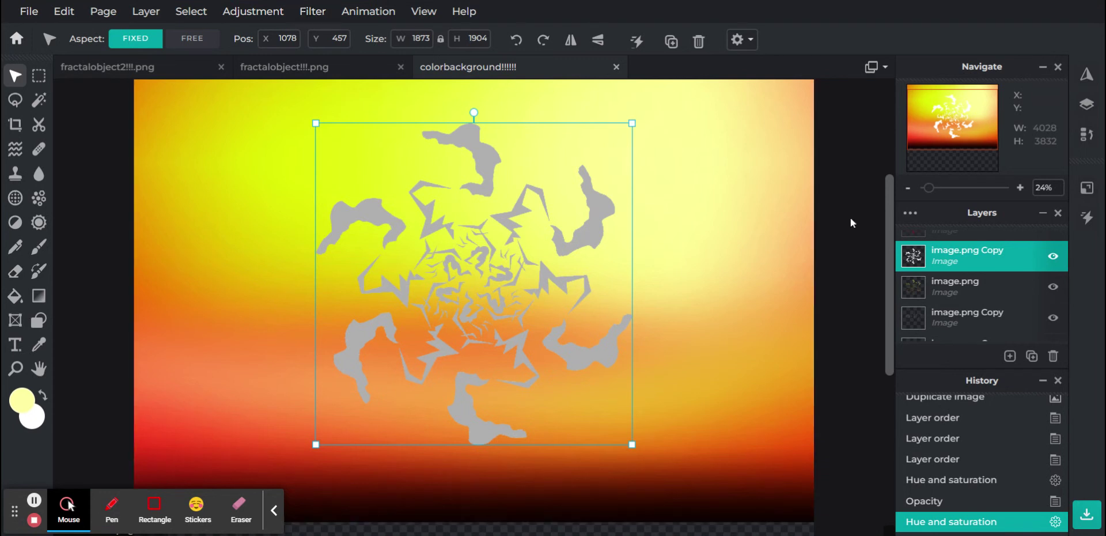
pyautogui.click(952, 251)
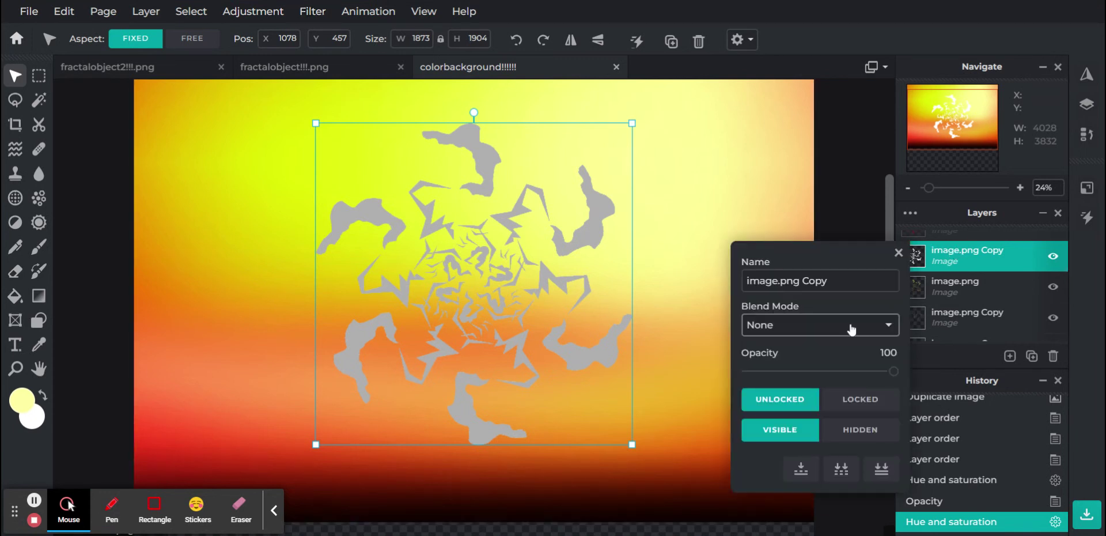
pyautogui.click(899, 256)
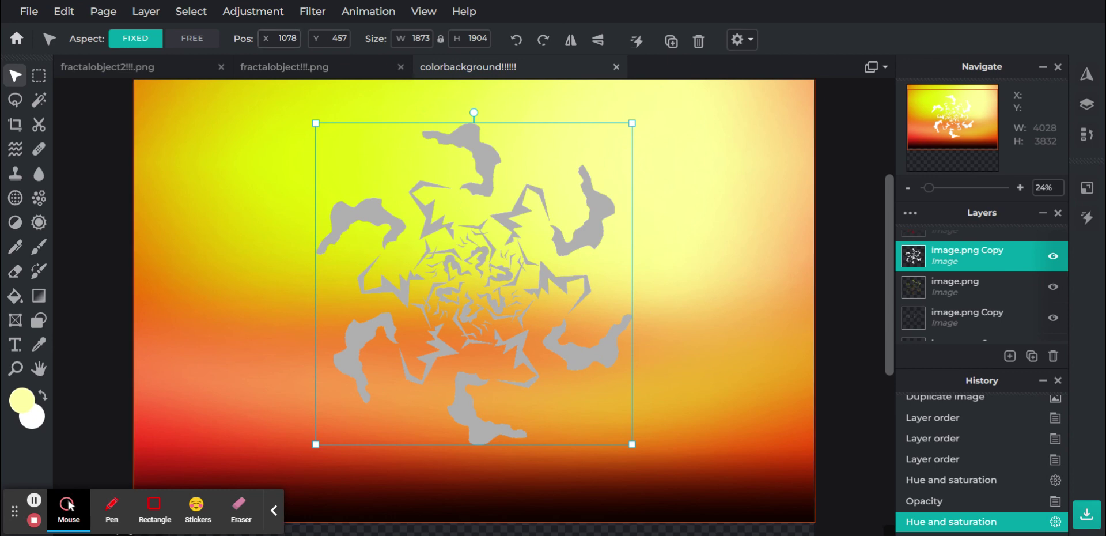
pyautogui.click(313, 11)
pyautogui.moveTo(254, 13)
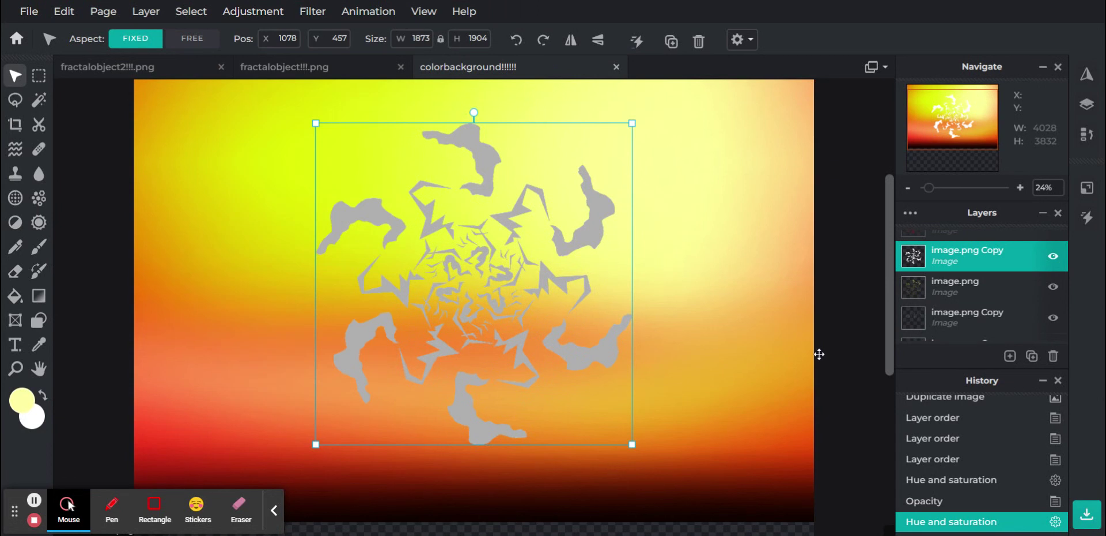
pyautogui.click(976, 506)
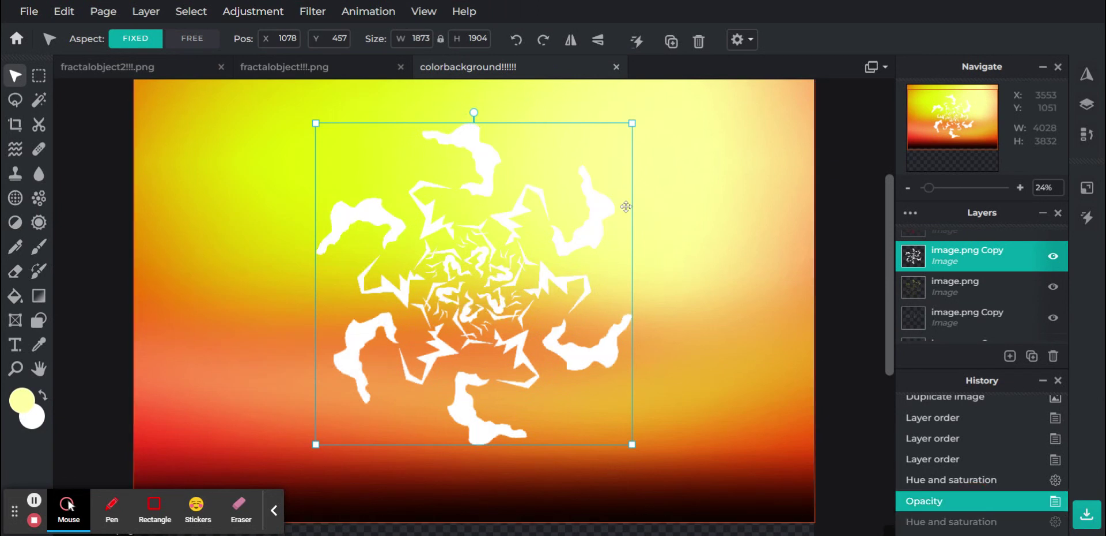
# - Try the Lighten and Soft-light blend modes on the white copy and settle on Color-burn
pyautogui.click(966, 259)
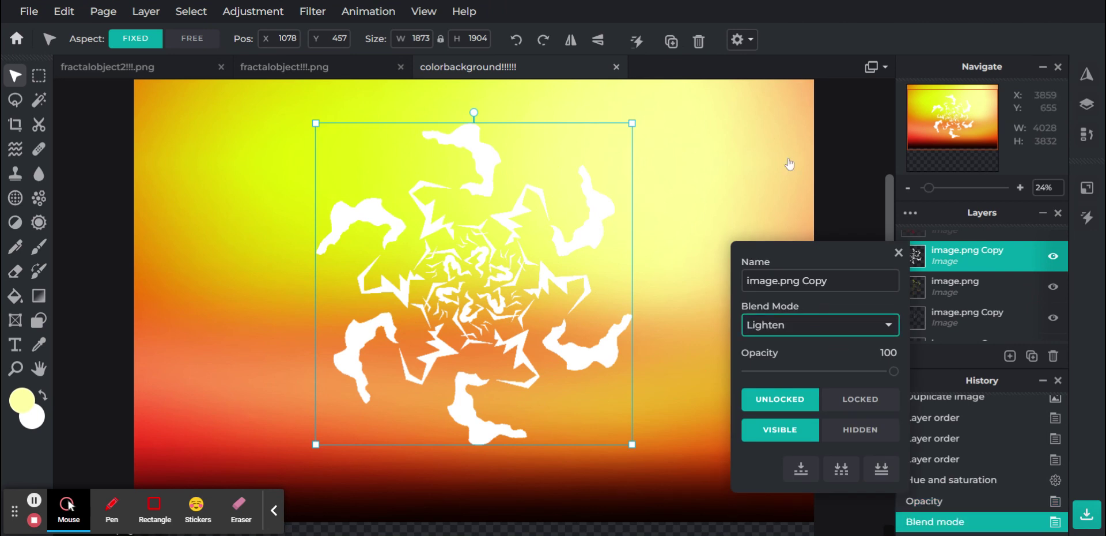
pyautogui.click(898, 253)
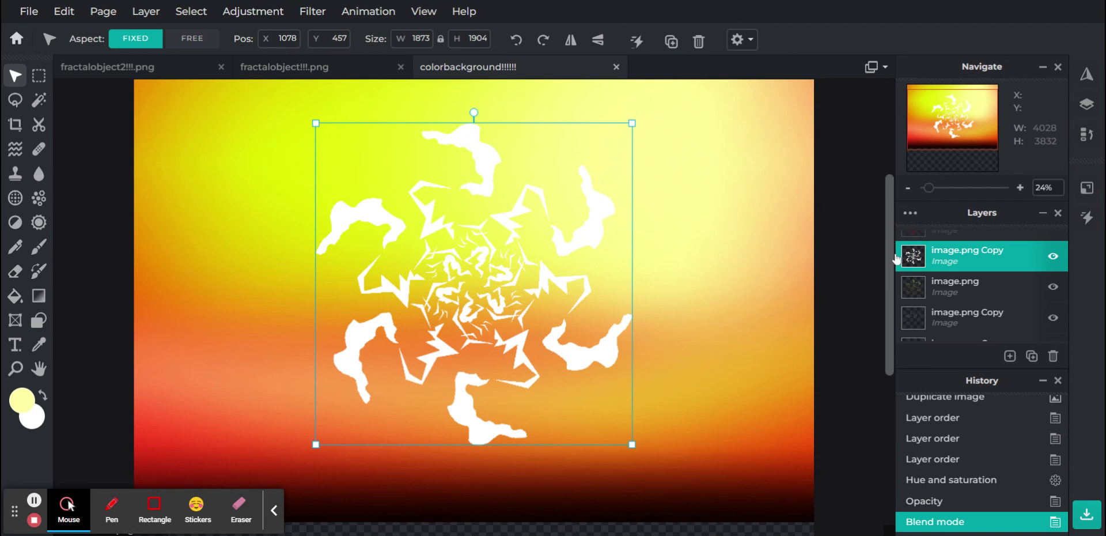
pyautogui.click(958, 264)
pyautogui.click(836, 324)
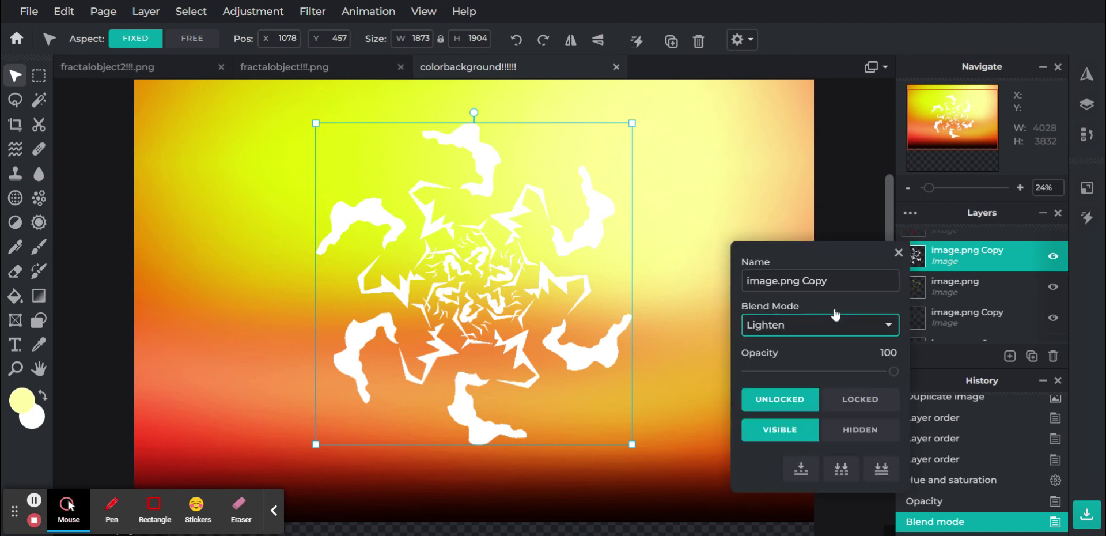
pyautogui.click(812, 212)
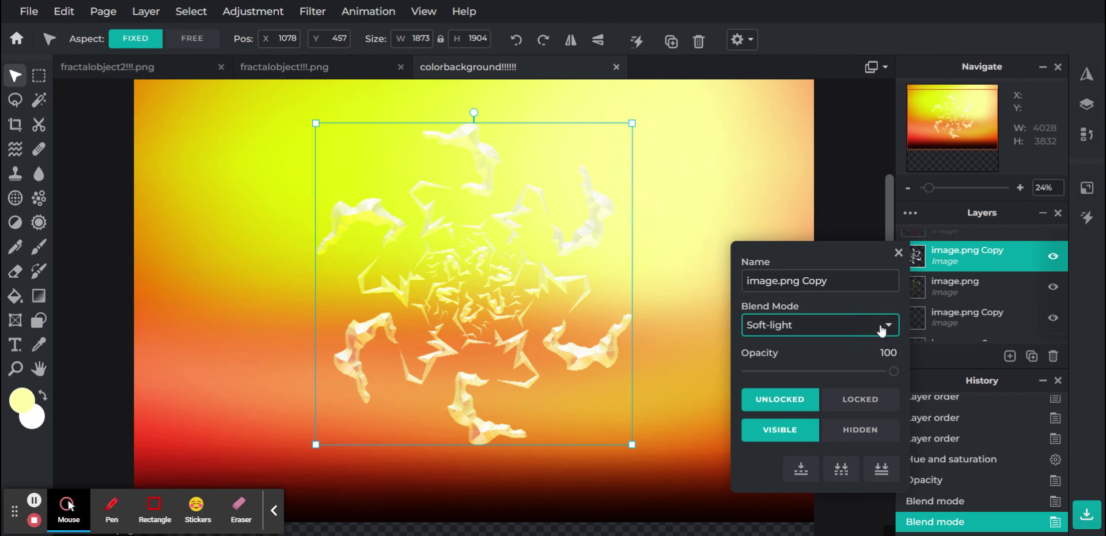
pyautogui.click(804, 185)
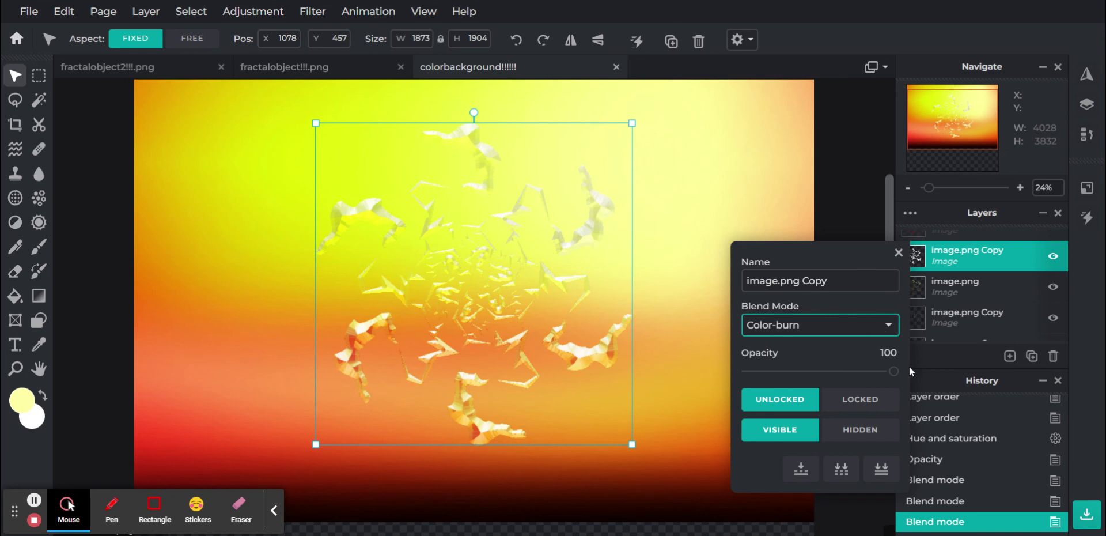
pyautogui.click(898, 253)
# - Try a duplicate of the white copy and other blend modes such as Color, undoing each back to Color-burn
pyautogui.click(1031, 357)
pyautogui.click(953, 503)
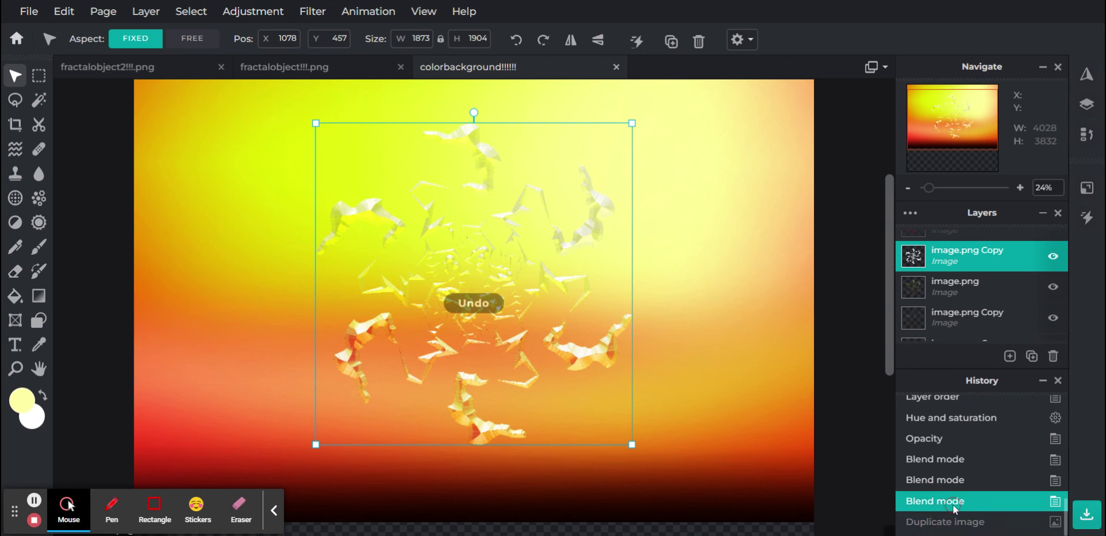
pyautogui.click(947, 270)
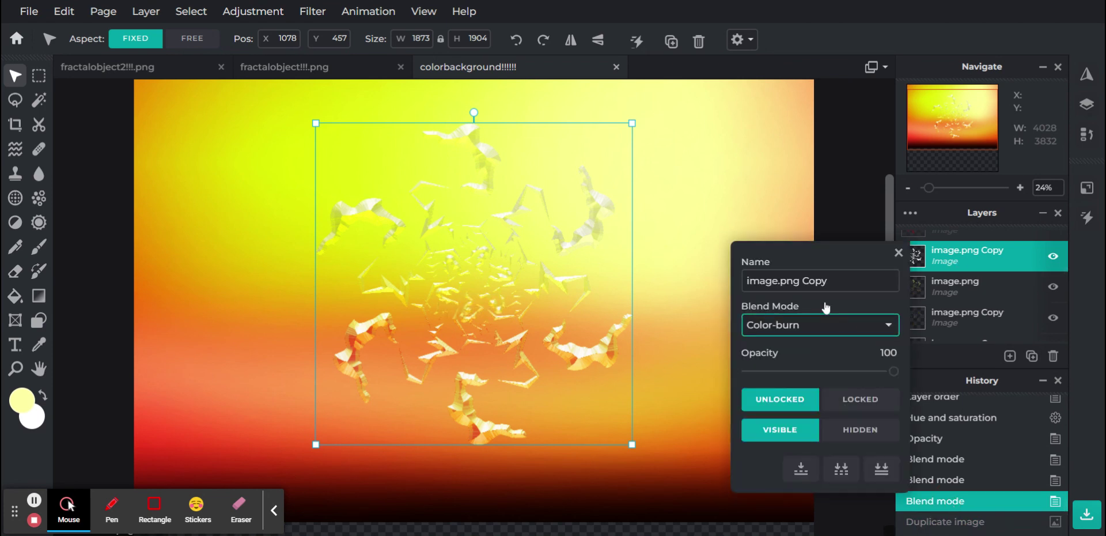
pyautogui.press('Down')
pyautogui.click(938, 503)
pyautogui.click(821, 333)
pyautogui.press('h')
pyautogui.click(974, 503)
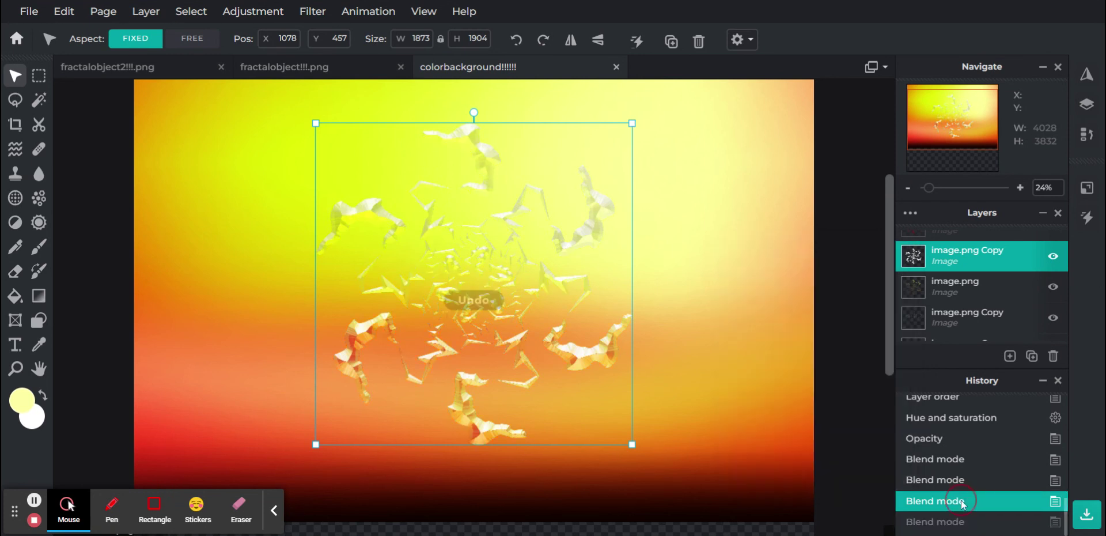
pyautogui.click(949, 253)
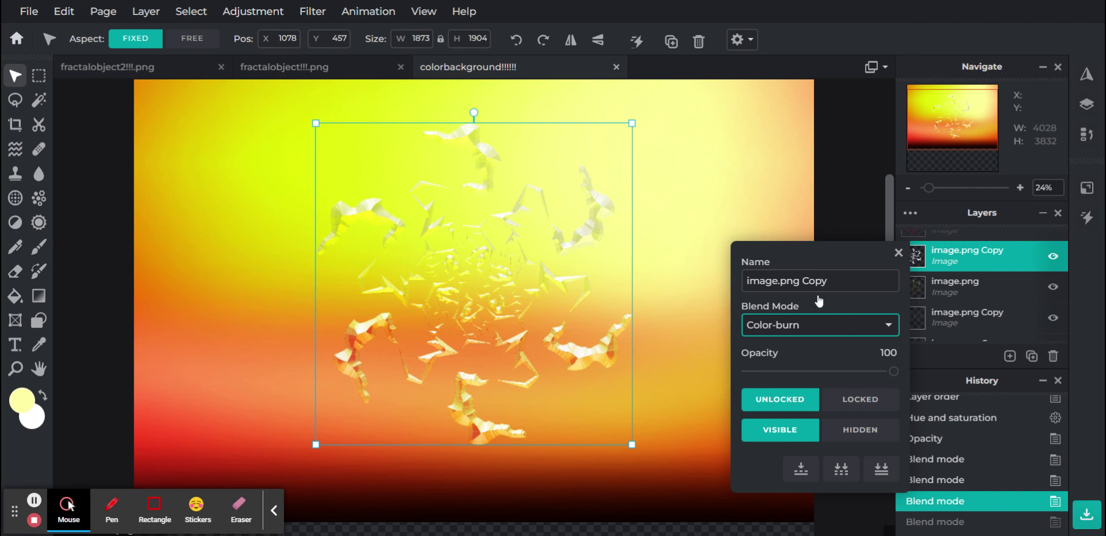
pyautogui.press('c')
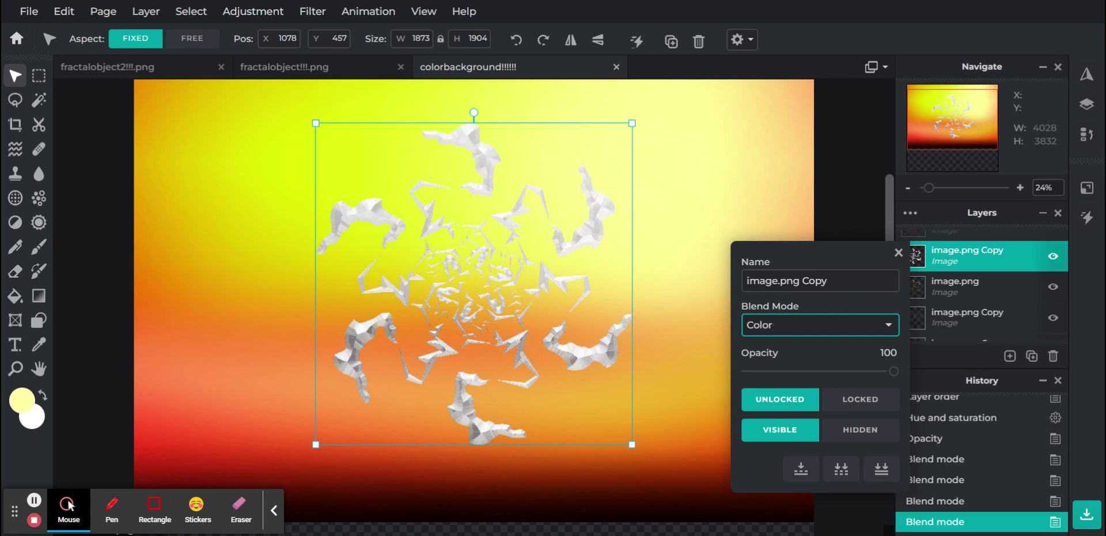
pyautogui.click(968, 500)
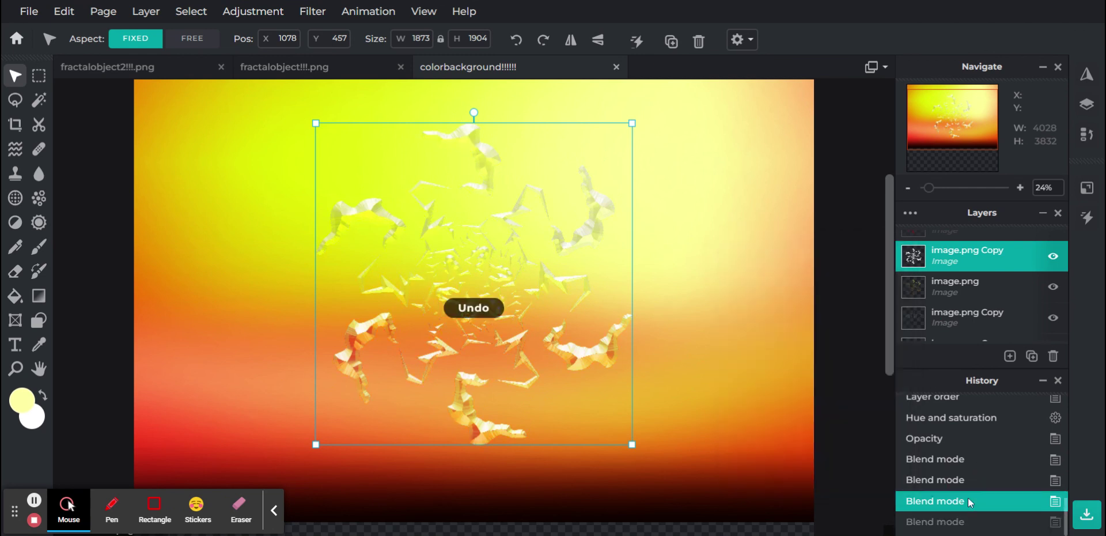
pyautogui.click(955, 255)
pyautogui.moveTo(894, 372); pyautogui.dragTo(919, 374)
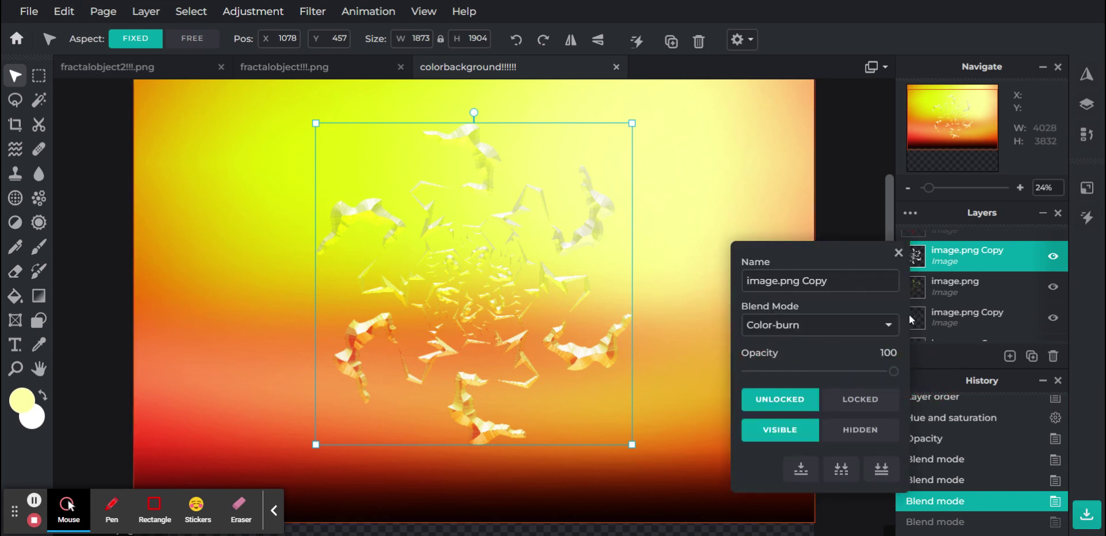
pyautogui.click(898, 255)
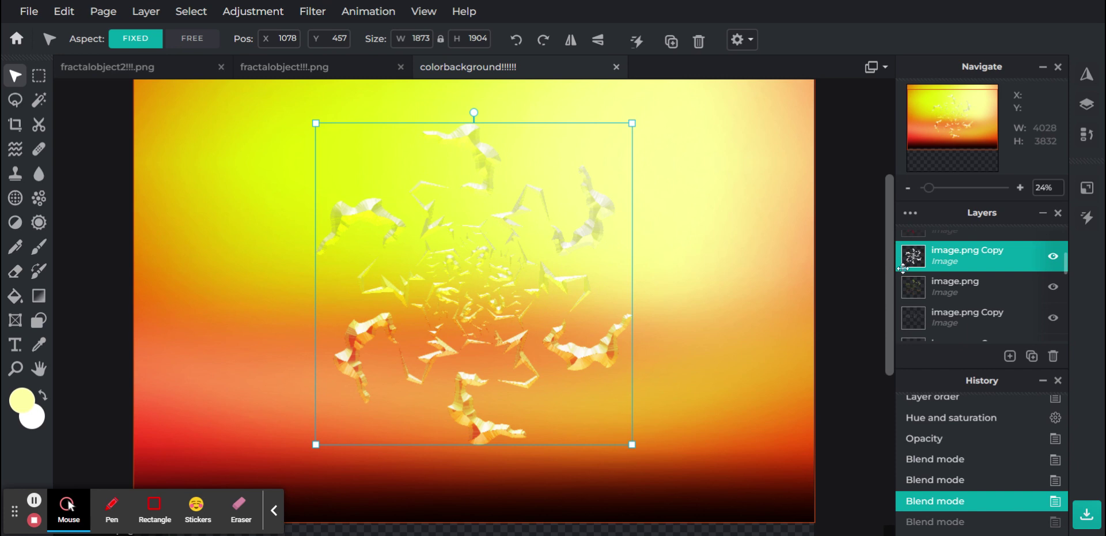
# - Select the fractal's shape with the Wand on the hidden red image.png layer near the bottom of the stack
pyautogui.scroll(-3, 949, 330)
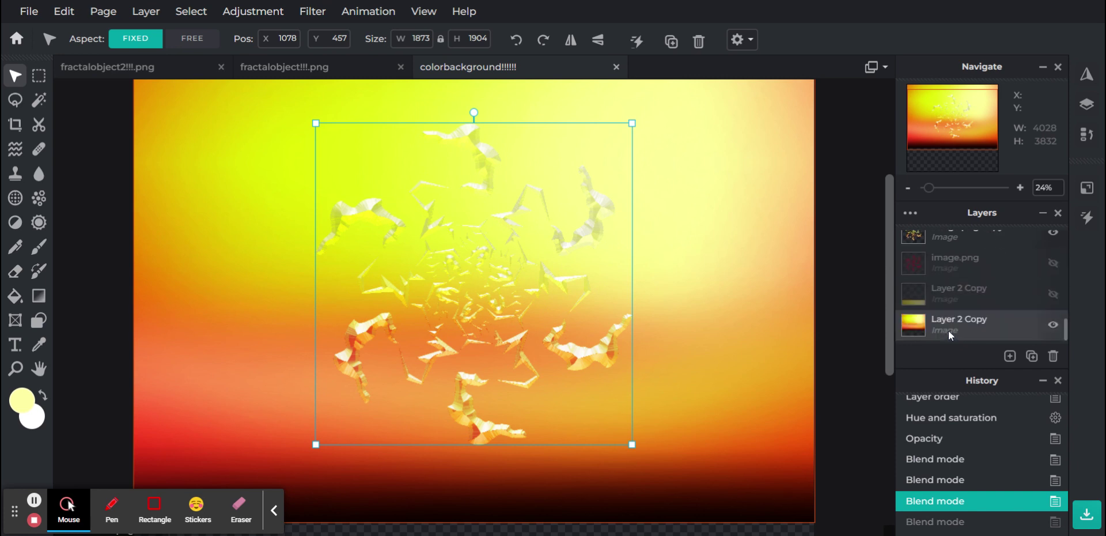
pyautogui.scroll(1, 949, 331)
pyautogui.click(948, 302)
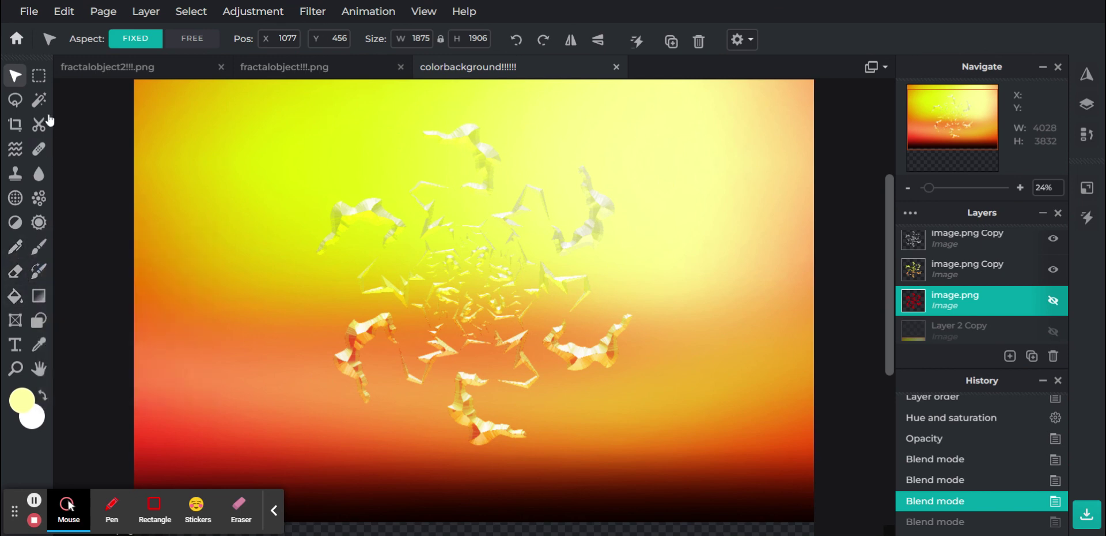
pyautogui.click(38, 100)
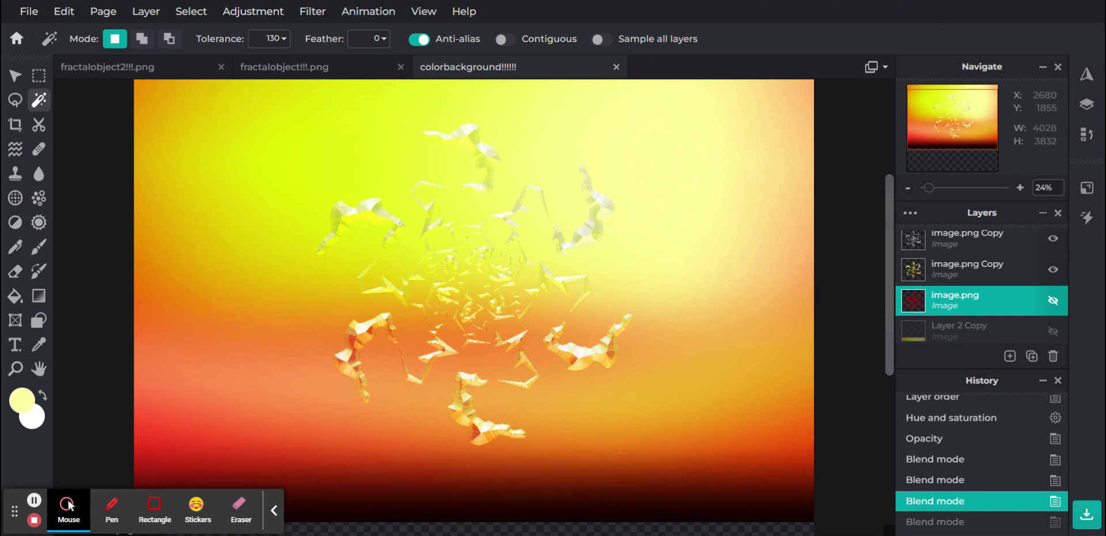
pyautogui.click(586, 388)
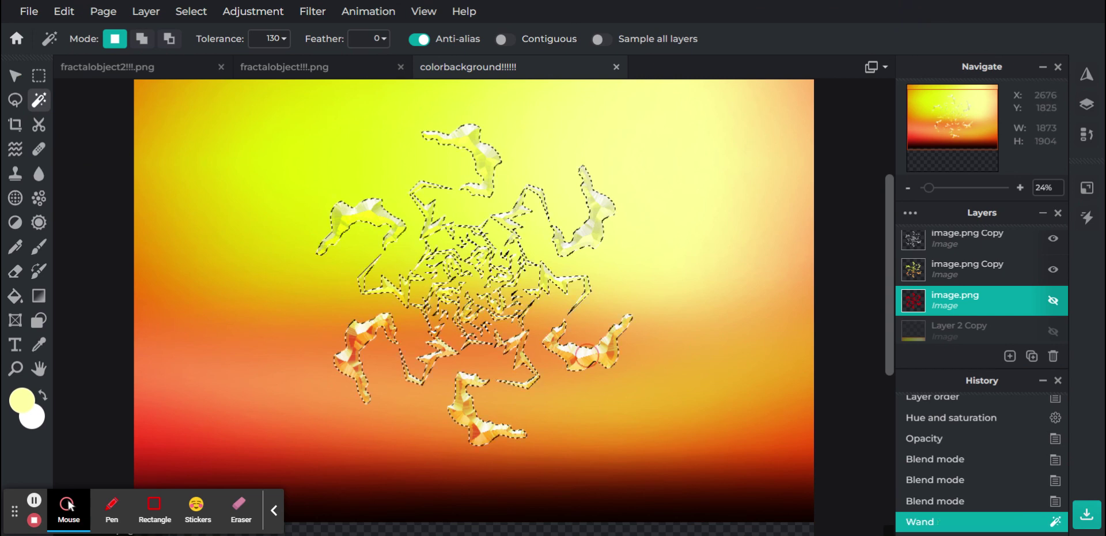
# - Copy the selected fractal area from the bottom gradient layer, Layer 2 Copy, and paste it as a new layer
pyautogui.scroll(-1, 1003, 294)
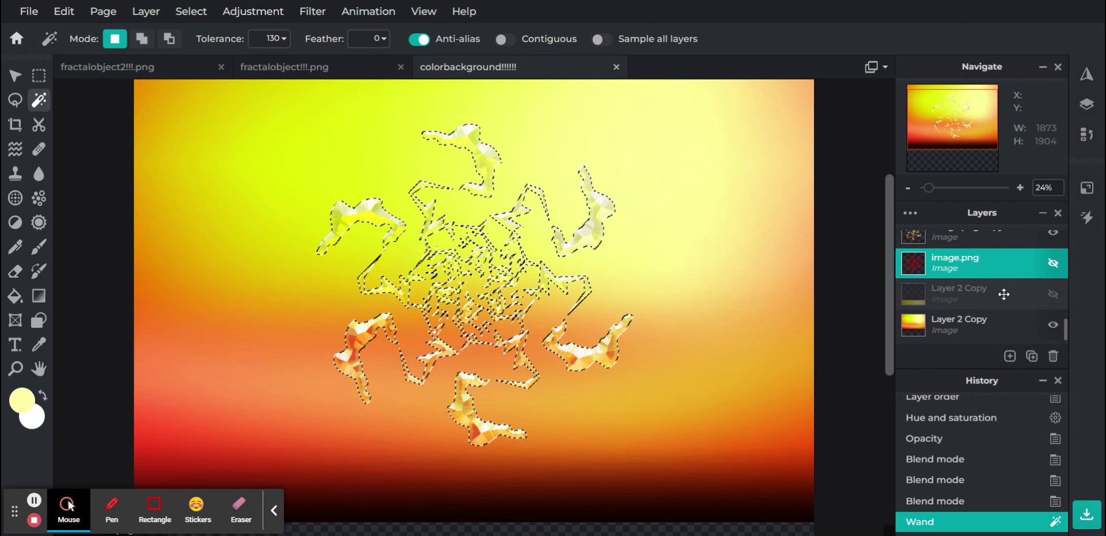
pyautogui.click(960, 330)
pyautogui.press('alt')
pyautogui.hotkey('ctrl', 'c')
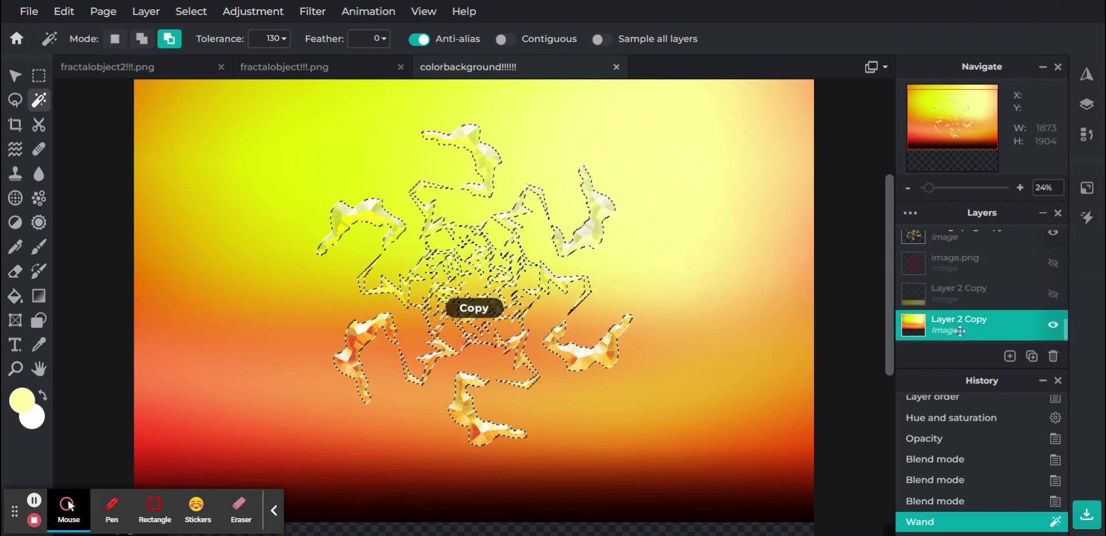
pyautogui.hotkey('ctrl', 'v')
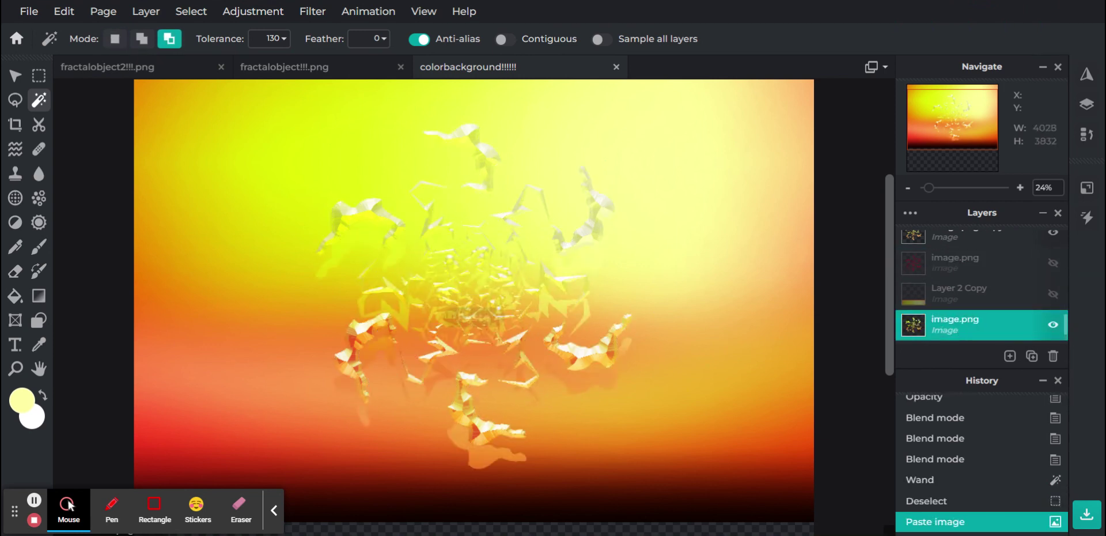
# - Move the pasted gradient cutout up the layer stack to just below the Color-burn copy
pyautogui.click(15, 76)
pyautogui.click(985, 338)
pyautogui.moveTo(985, 339); pyautogui.dragTo(983, 268)
pyautogui.moveTo(992, 321); pyautogui.dragTo(995, 271)
# - Delete the Color-burn copy and shift the gradient cutout up to X 1078, Y 457, covering the beveled fractal
pyautogui.click(1027, 287)
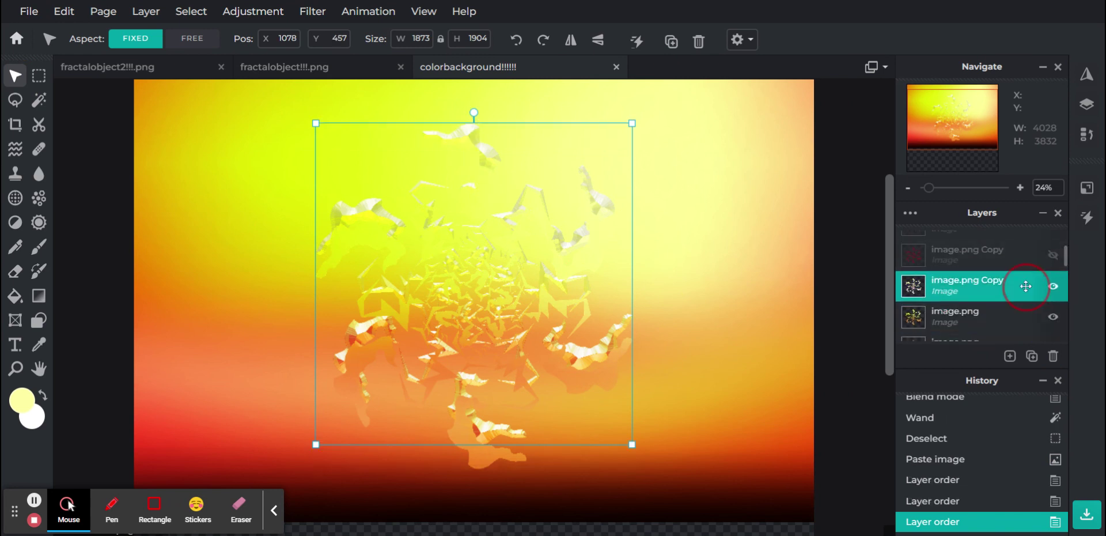
pyautogui.click(1053, 356)
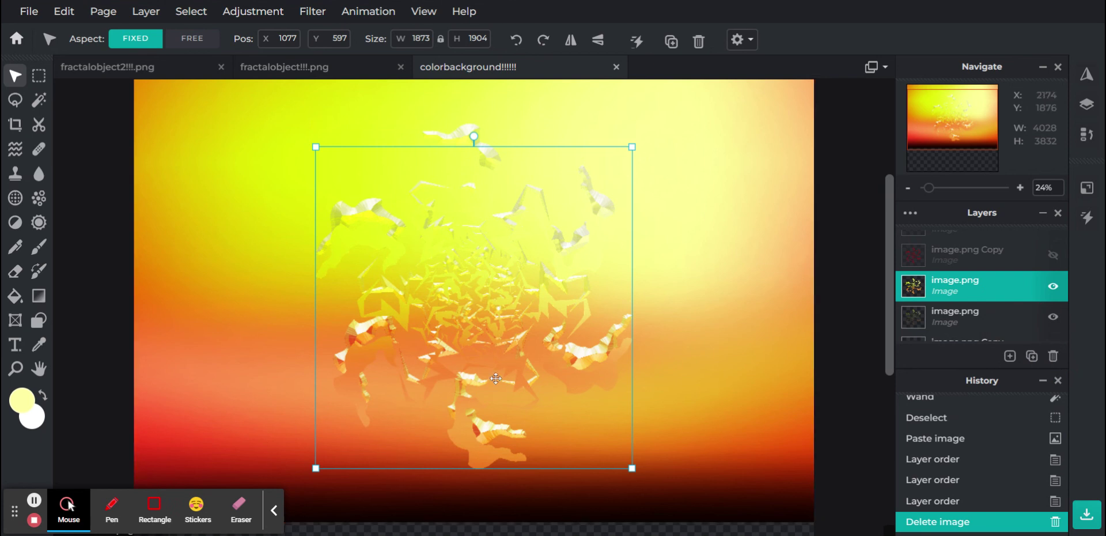
pyautogui.moveTo(460, 435); pyautogui.dragTo(464, 408)
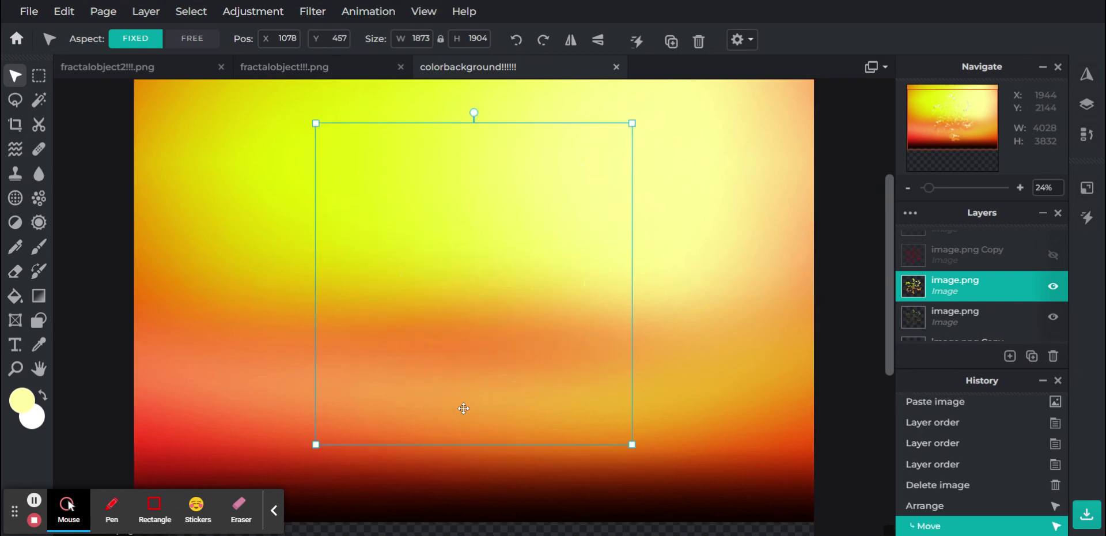
pyautogui.click(310, 12)
pyautogui.moveTo(253, 11)
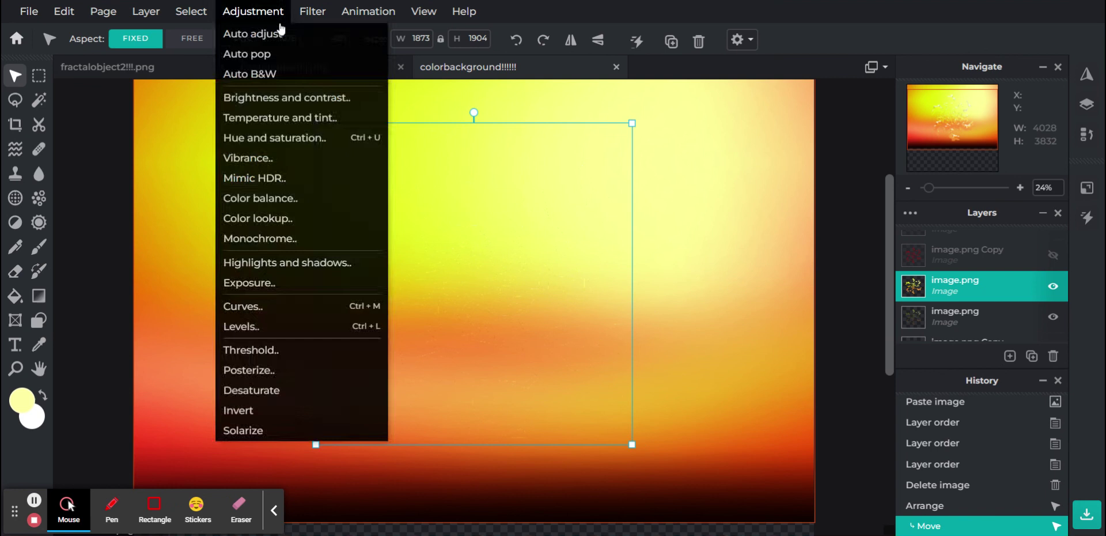
pyautogui.click(289, 137)
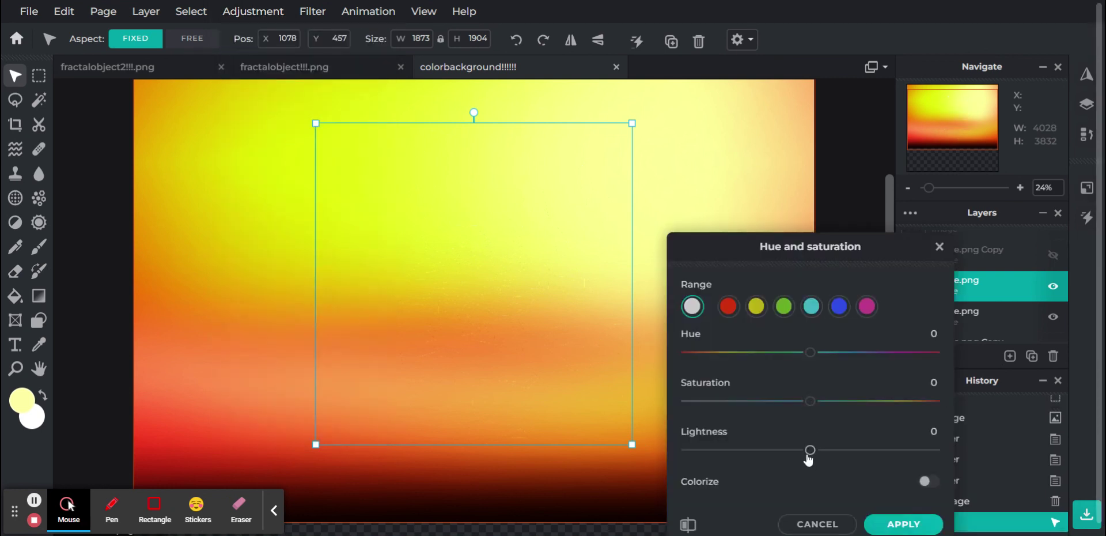
pyautogui.click(801, 523)
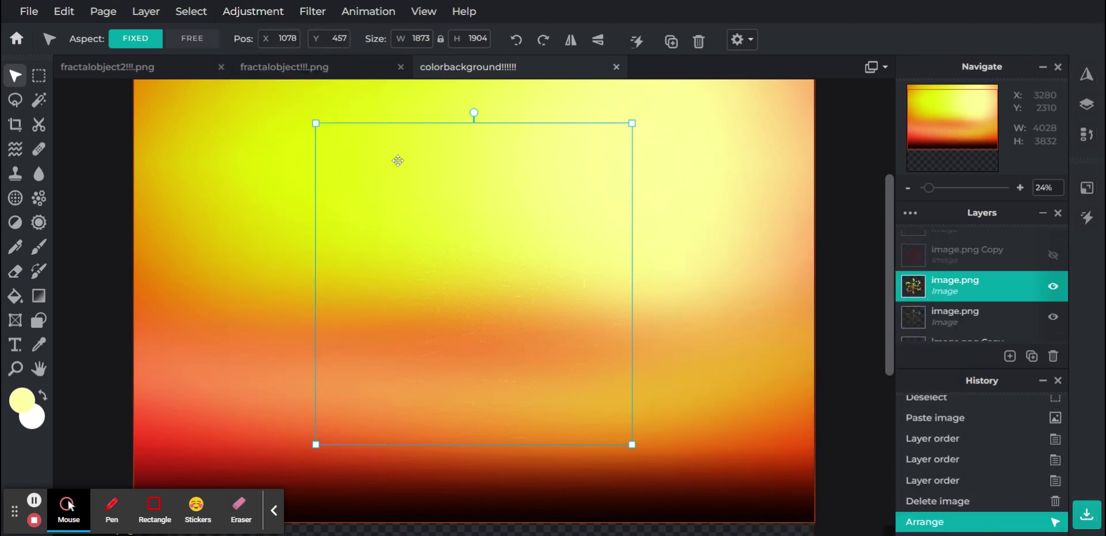
# - Set the gradient cutout layer's brightness to -33 and contrast to 100
pyautogui.click(276, 14)
pyautogui.click(285, 98)
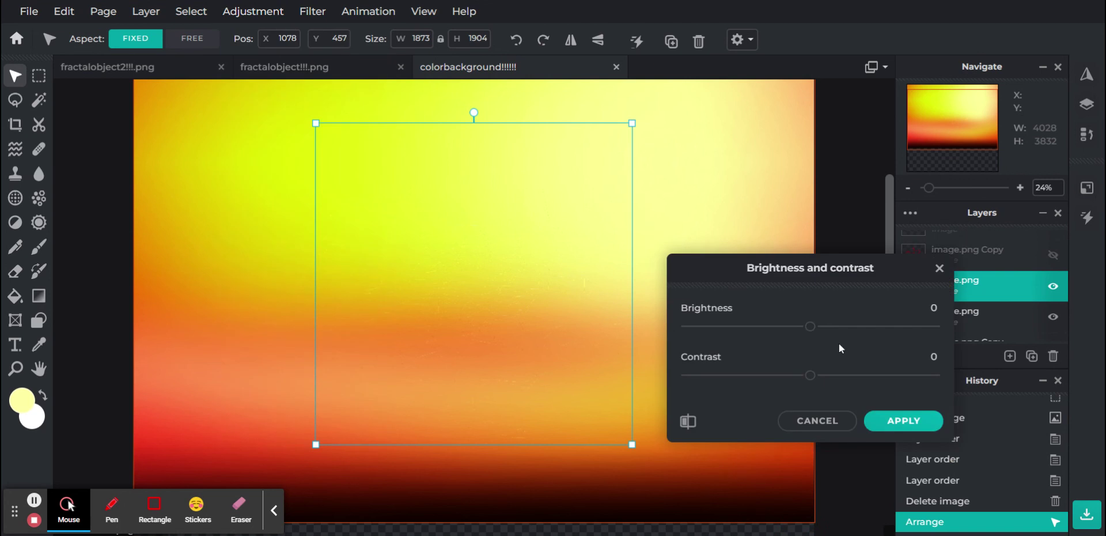
pyautogui.moveTo(808, 327); pyautogui.dragTo(772, 334)
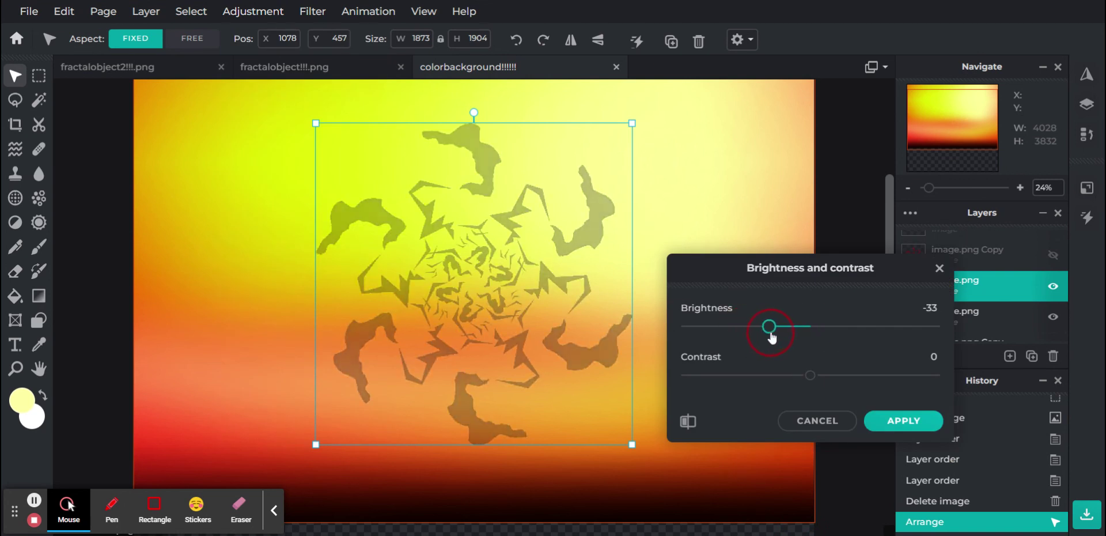
pyautogui.moveTo(810, 375); pyautogui.dragTo(1068, 392)
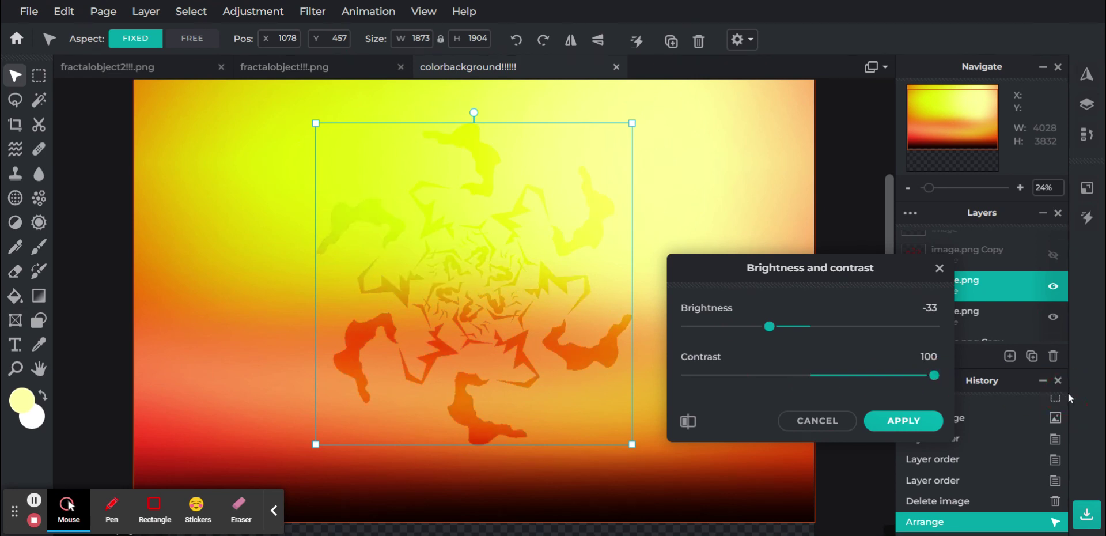
pyautogui.click(876, 421)
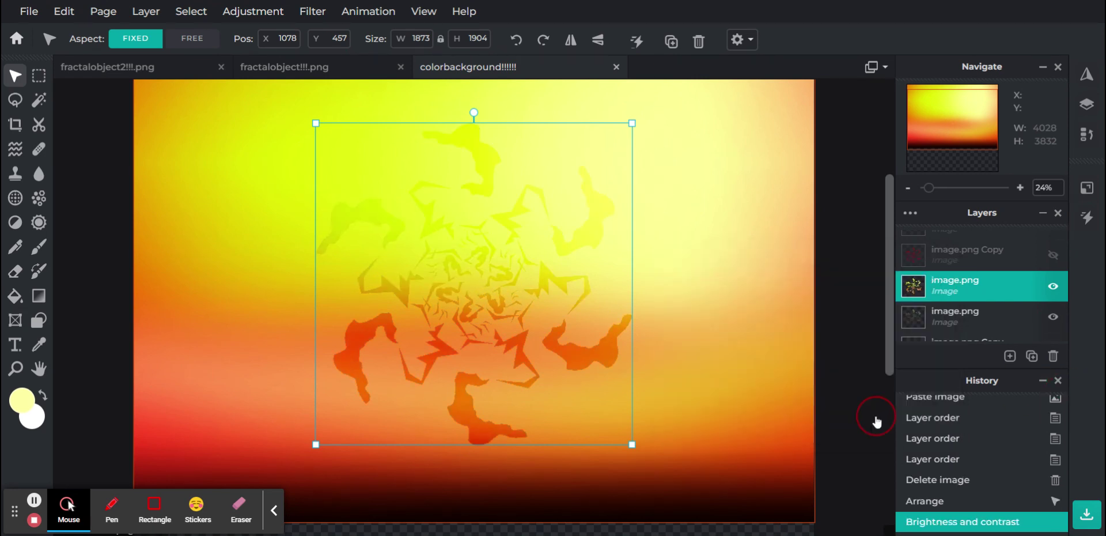
# - Try the Overlay blend mode on the gradient cutout layer and settle on Darken
pyautogui.click(960, 281)
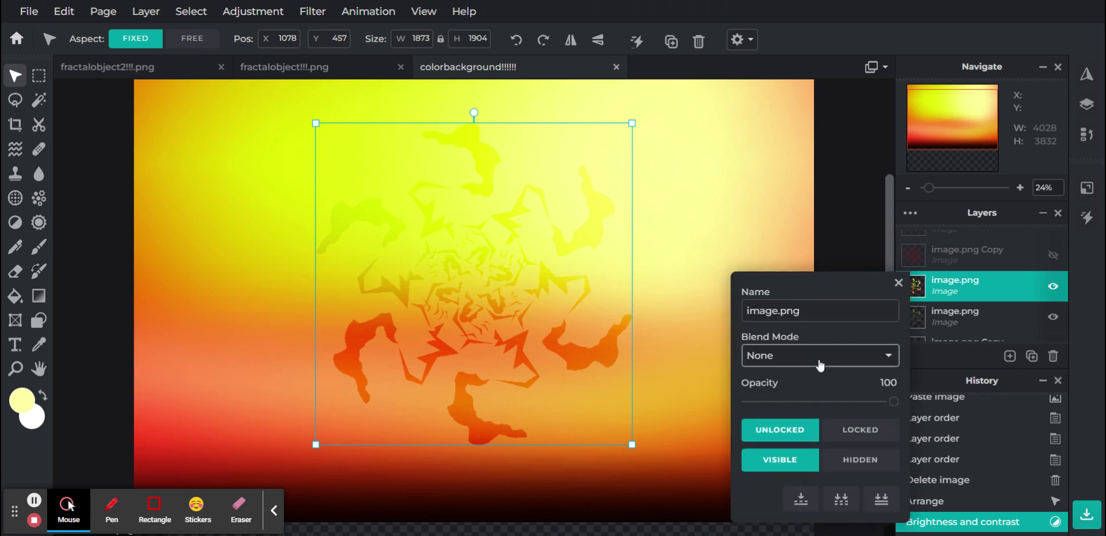
pyautogui.moveTo(819, 349); pyautogui.dragTo(803, 172)
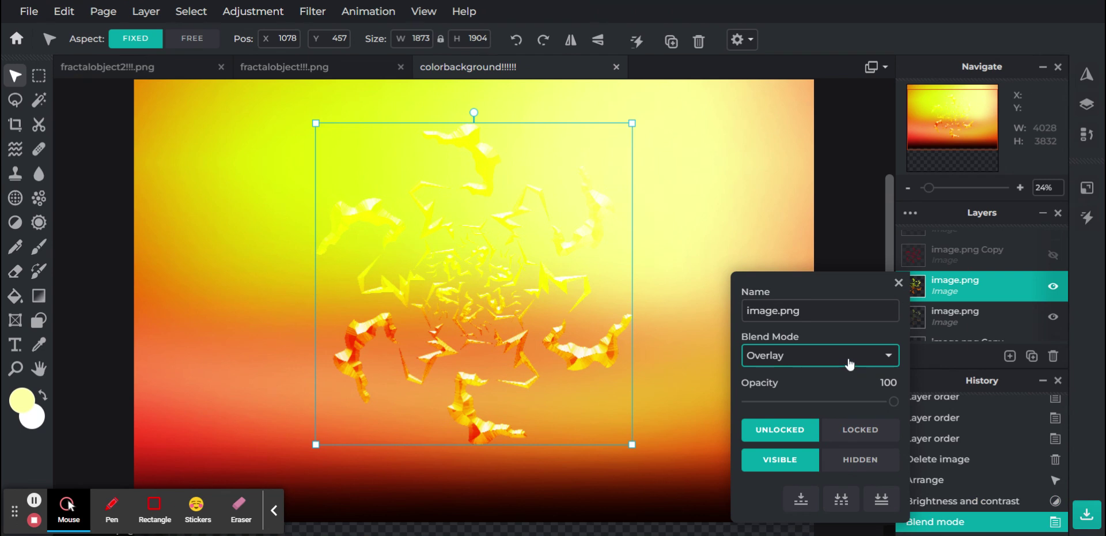
pyautogui.moveTo(841, 342); pyautogui.dragTo(786, 181)
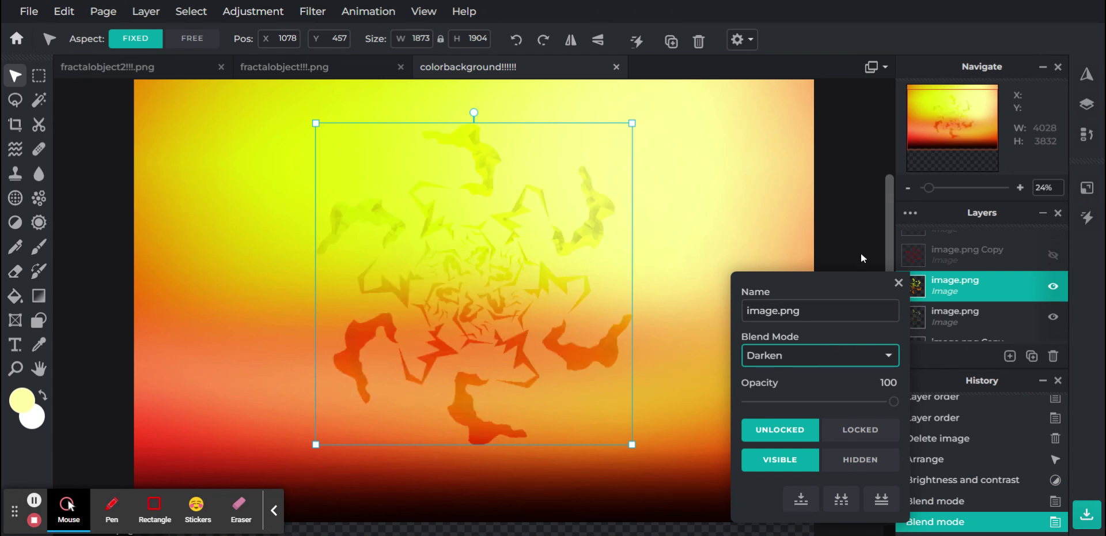
pyautogui.click(898, 284)
# - Move the gradient cutout down the layer stack to between the yellow-toned and the grey image.png Copy layers
pyautogui.moveTo(959, 295); pyautogui.dragTo(961, 321)
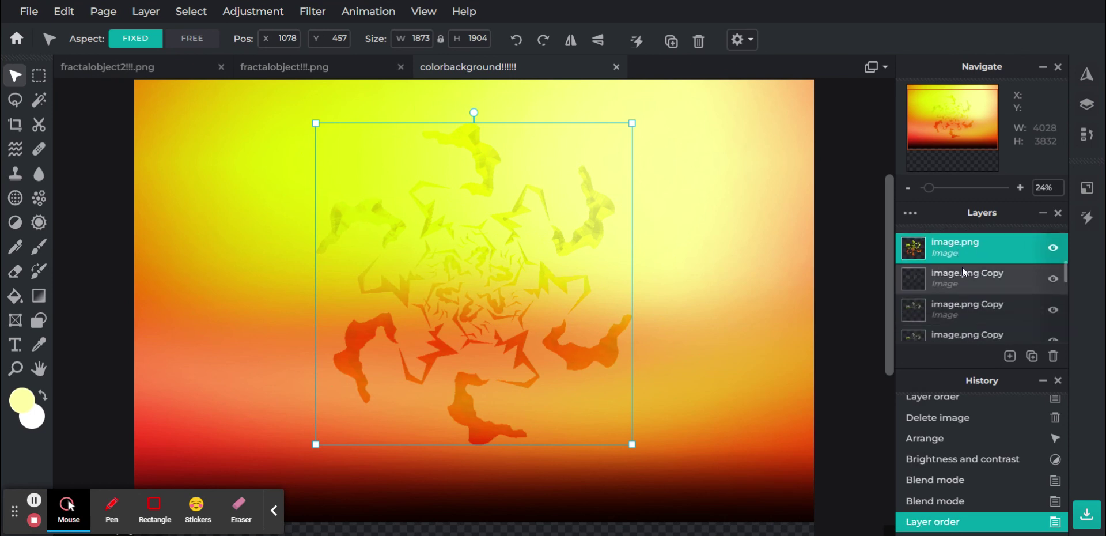
pyautogui.moveTo(966, 252); pyautogui.dragTo(965, 316)
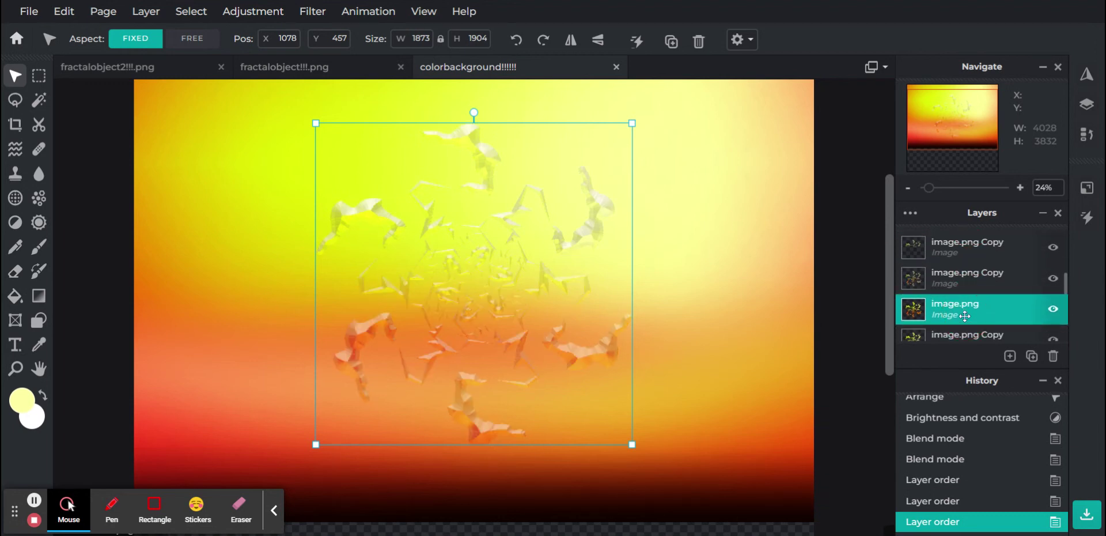
pyautogui.moveTo(966, 311)
pyautogui.mouseDown()
pyautogui.moveTo(968, 253)
pyautogui.moveTo(967, 317)
pyautogui.moveTo(970, 292)
pyautogui.mouseUp()
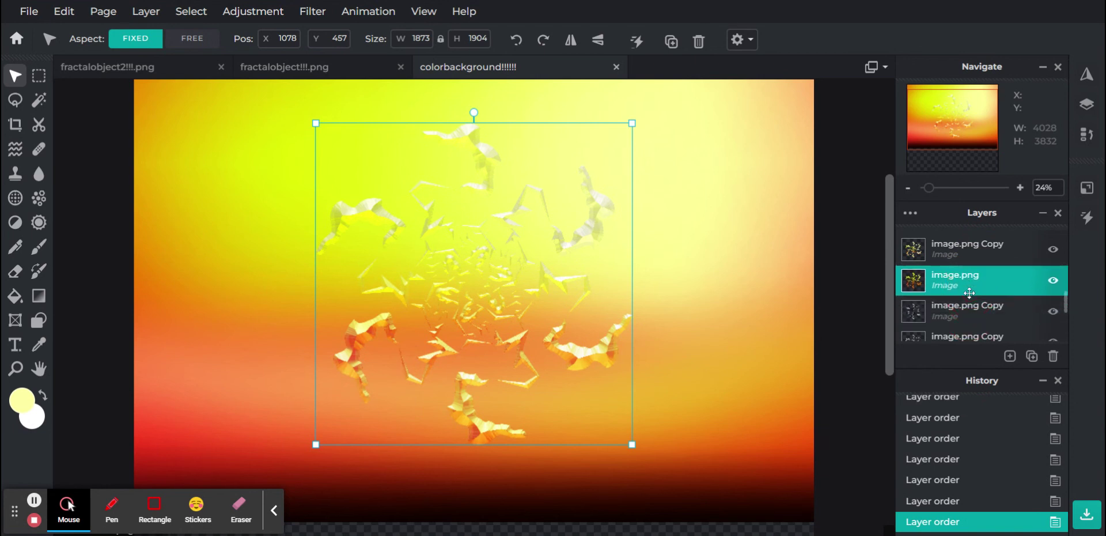
pyautogui.click(844, 300)
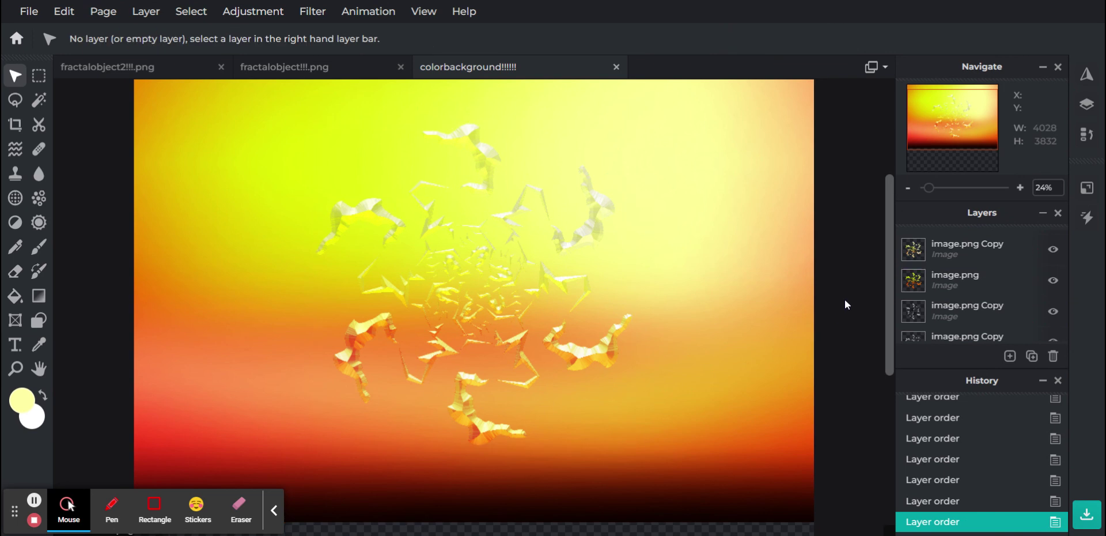
# - Duplicate the gradient cutout and move the duplicate up the stack to just below the hidden image.png Copy
pyautogui.click(953, 284)
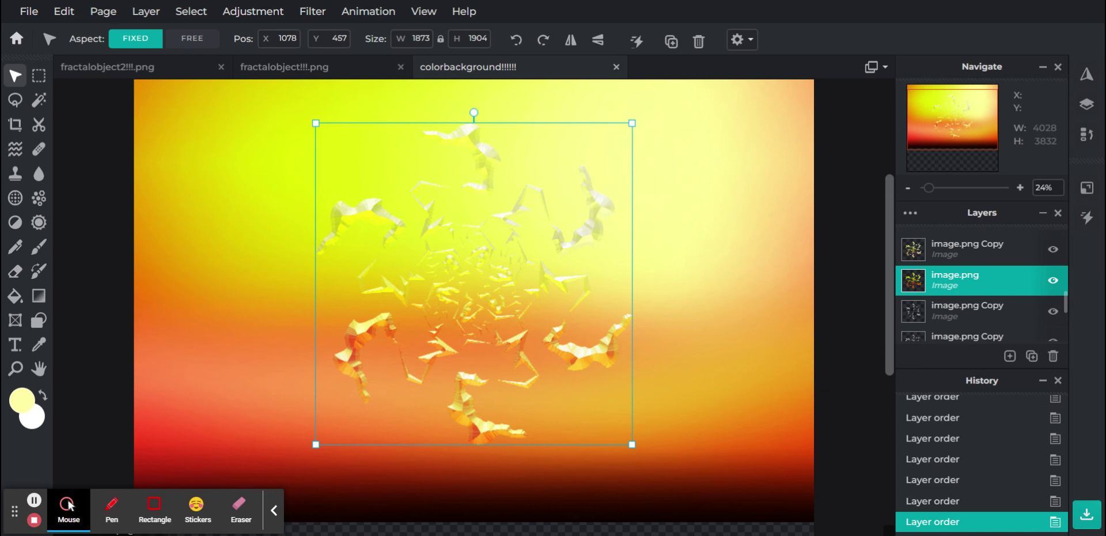
pyautogui.click(1032, 356)
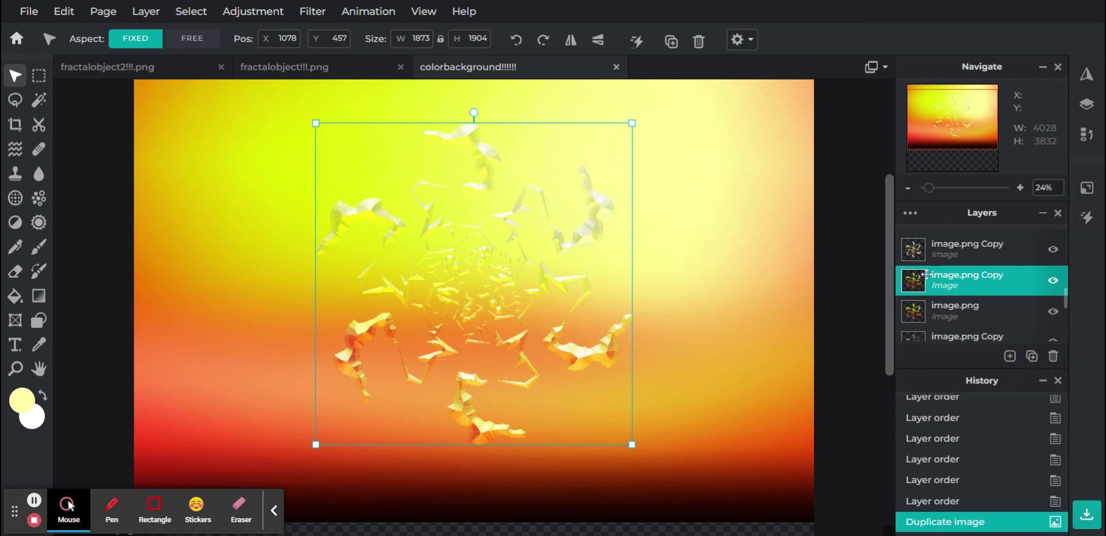
pyautogui.moveTo(946, 280)
pyautogui.mouseDown()
pyautogui.moveTo(948, 237)
pyautogui.moveTo(942, 286)
pyautogui.mouseUp()
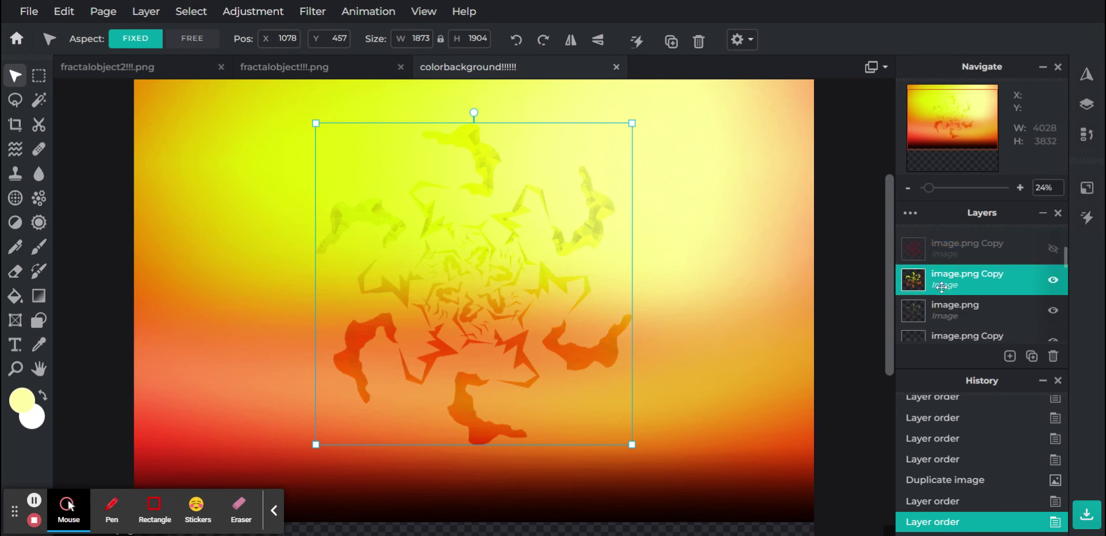
# - Set the duplicated gradient cutout's blend mode to Soft-light
pyautogui.click(942, 282)
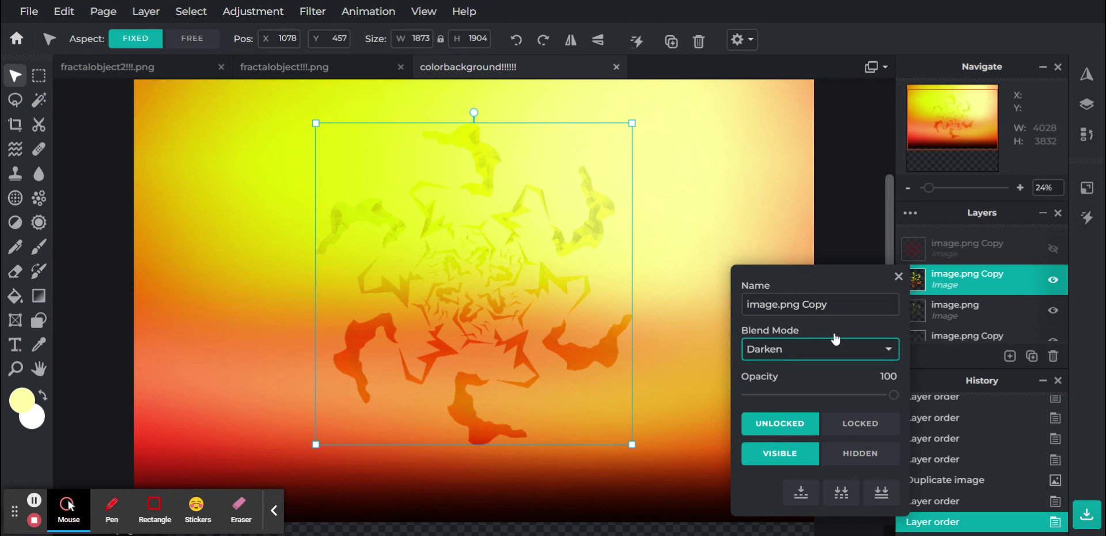
pyautogui.press('Down')
pyautogui.press('Down')
pyautogui.press('Down')
pyautogui.press('Down')
pyautogui.press('Down')
pyautogui.press('Down')
pyautogui.press('Down')
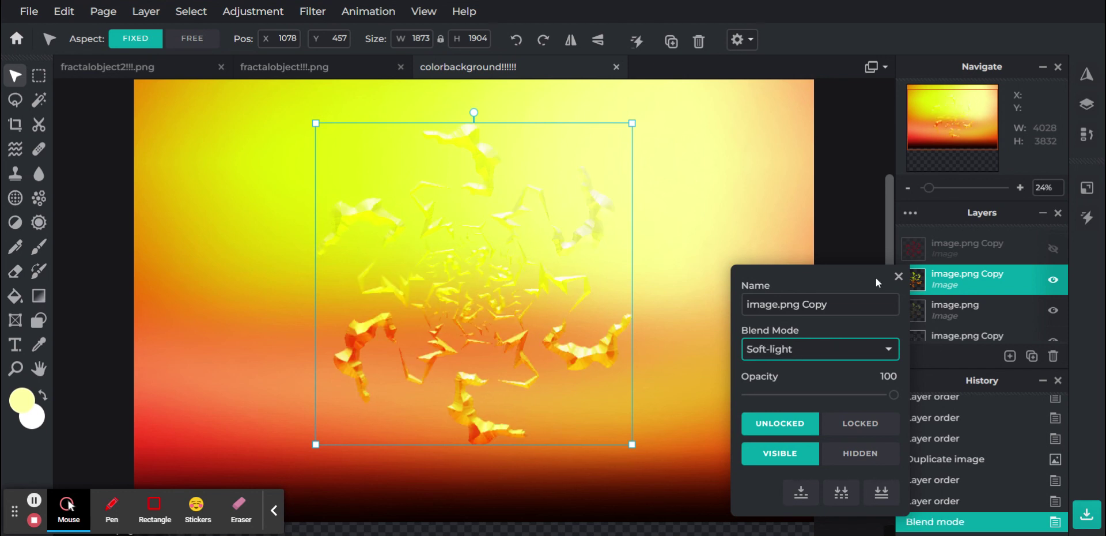
pyautogui.click(896, 278)
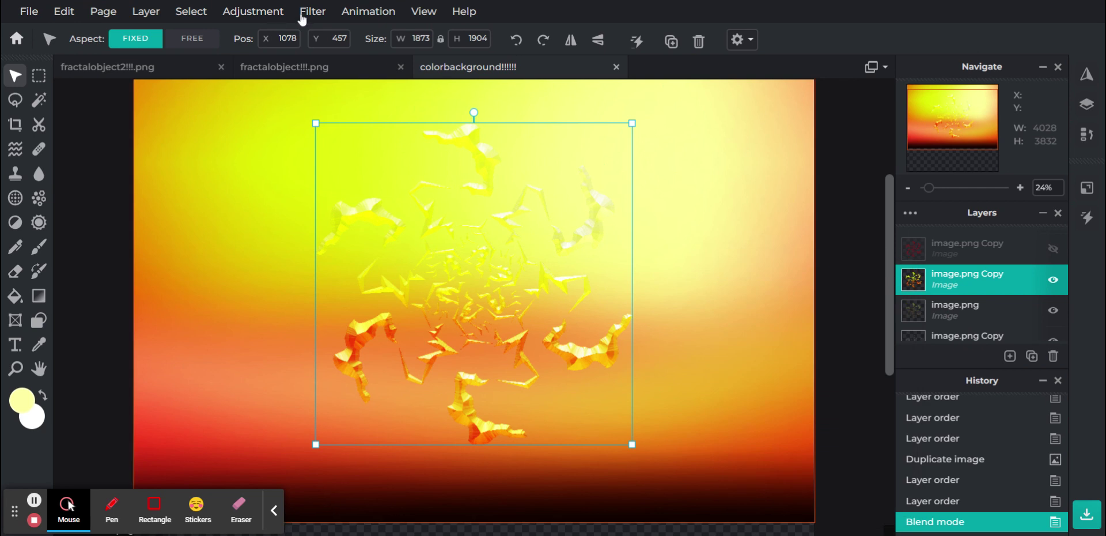
# - Try the Glamour filter at amount 100 on the duplicated cutout, cancel it and delete the duplicate
pyautogui.moveTo(276, 17)
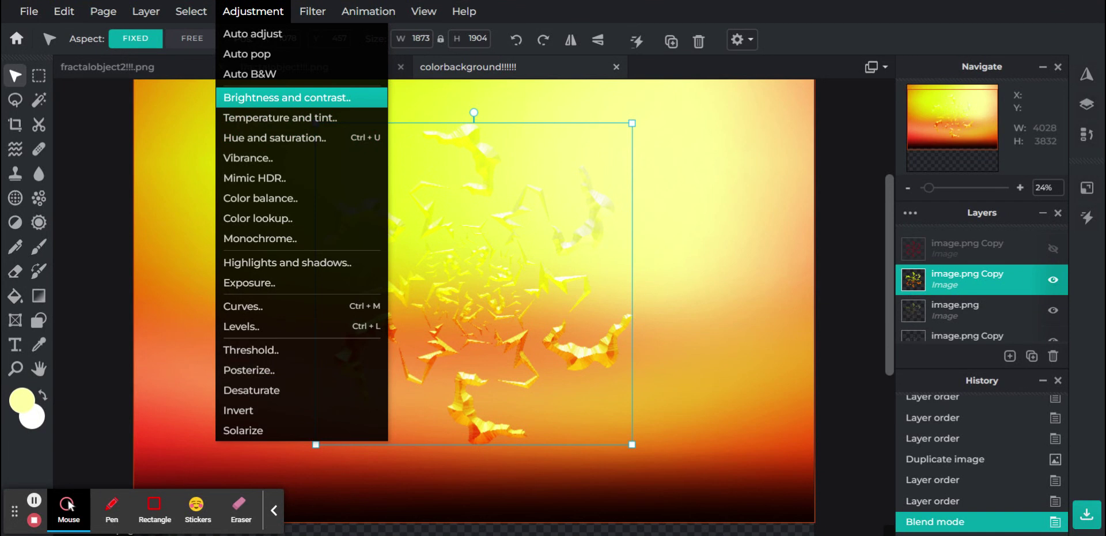
pyautogui.moveTo(316, 12)
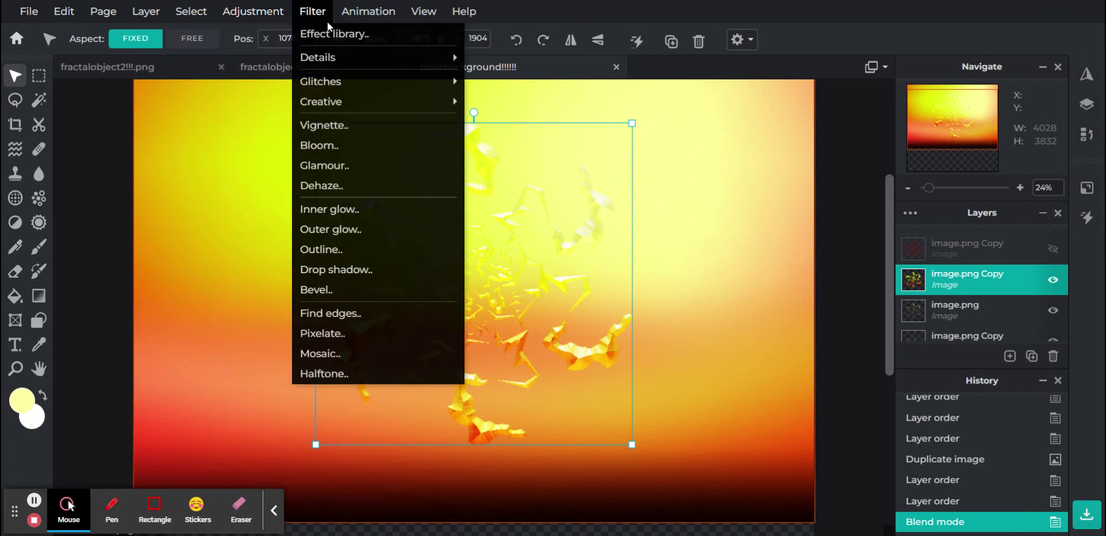
pyautogui.click(332, 166)
pyautogui.moveTo(726, 333); pyautogui.dragTo(1099, 353)
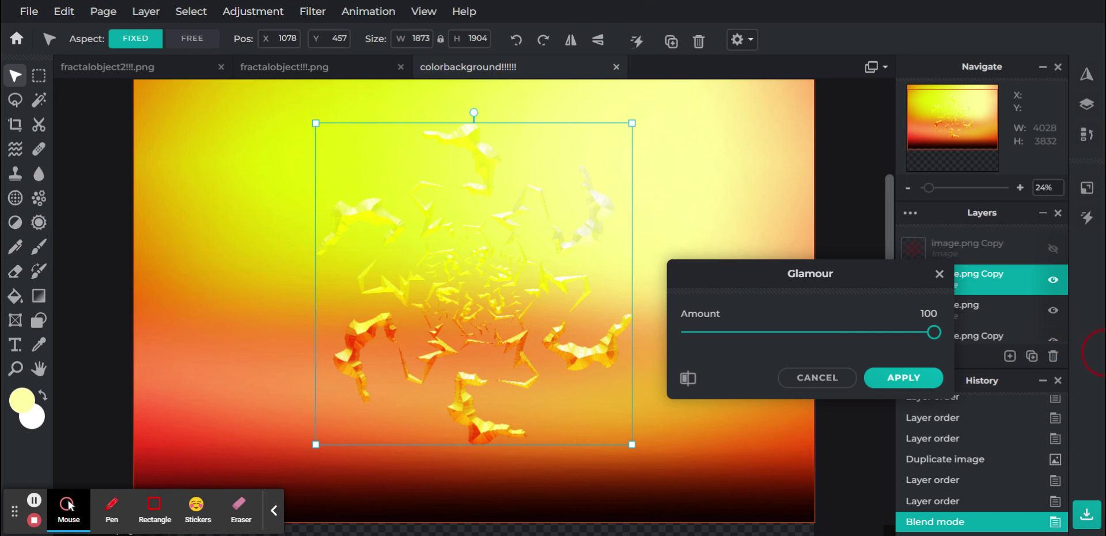
pyautogui.click(807, 375)
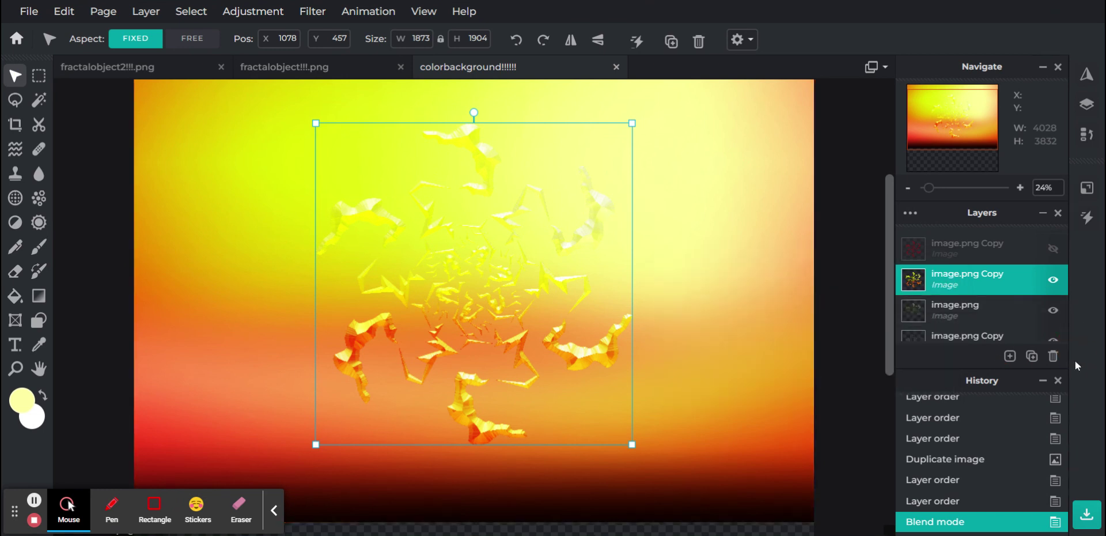
pyautogui.click(1053, 357)
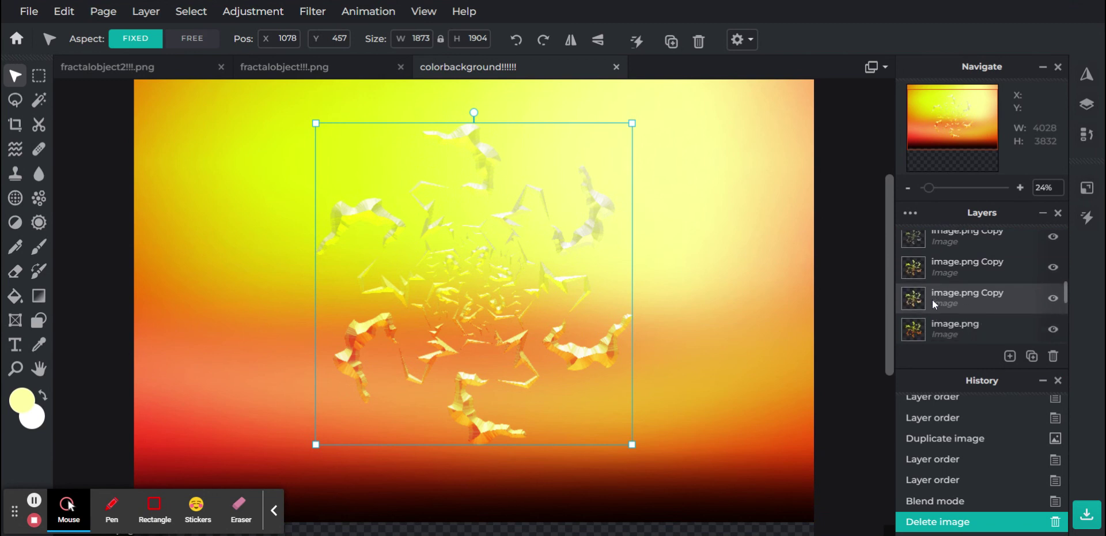
# - Try the Glamour filter on the image.png Copy two layers above the gradient cutout
pyautogui.click(934, 272)
pyautogui.click(943, 298)
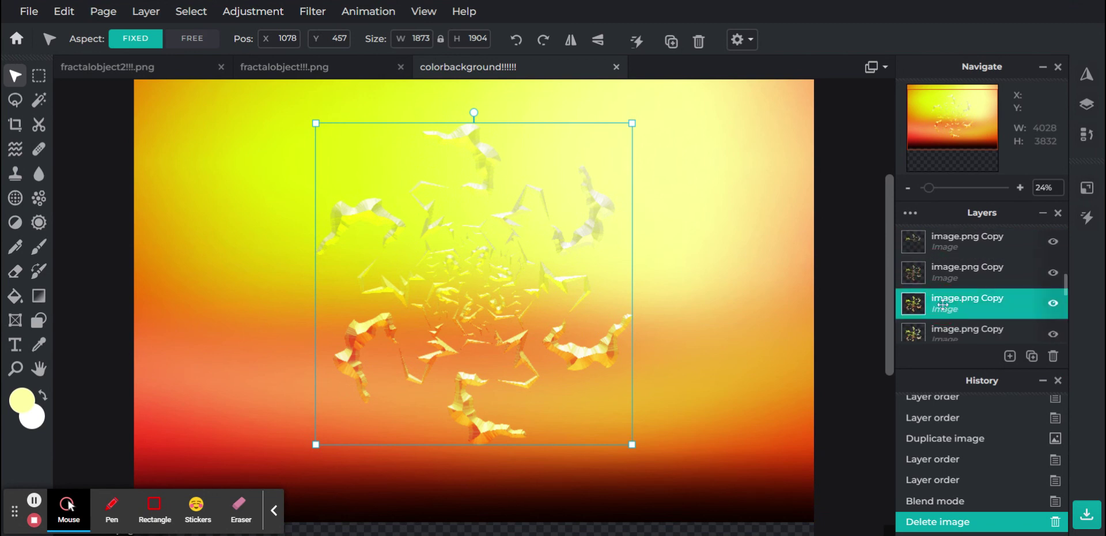
pyautogui.click(316, 13)
pyautogui.click(353, 167)
pyautogui.moveTo(728, 330); pyautogui.dragTo(1073, 364)
pyautogui.click(830, 378)
# - Try the Glamour filter at amount 100 on the image.png Copy directly above the gradient cutout
pyautogui.scroll(-1, 982, 326)
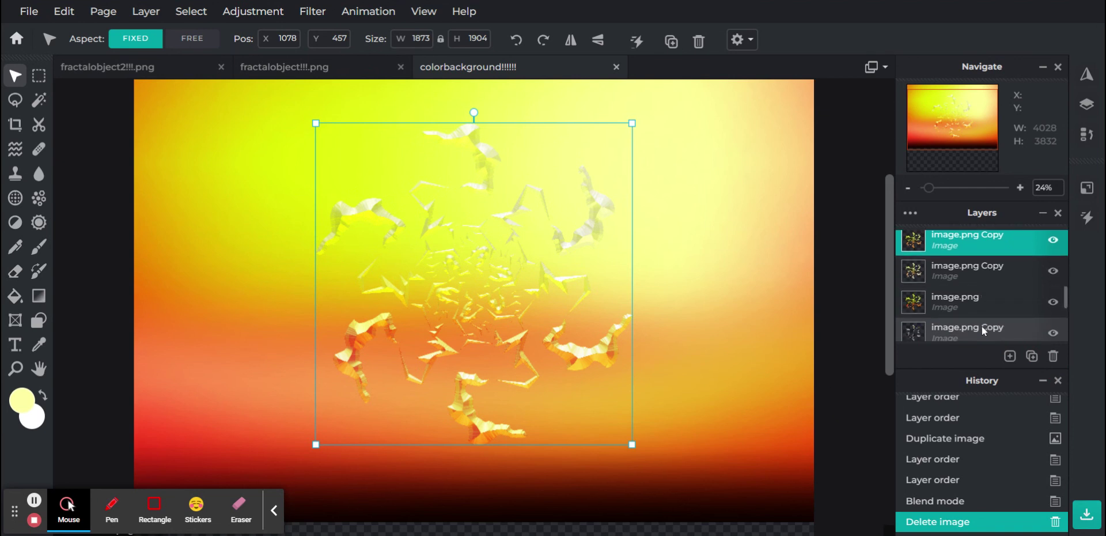
pyautogui.click(957, 272)
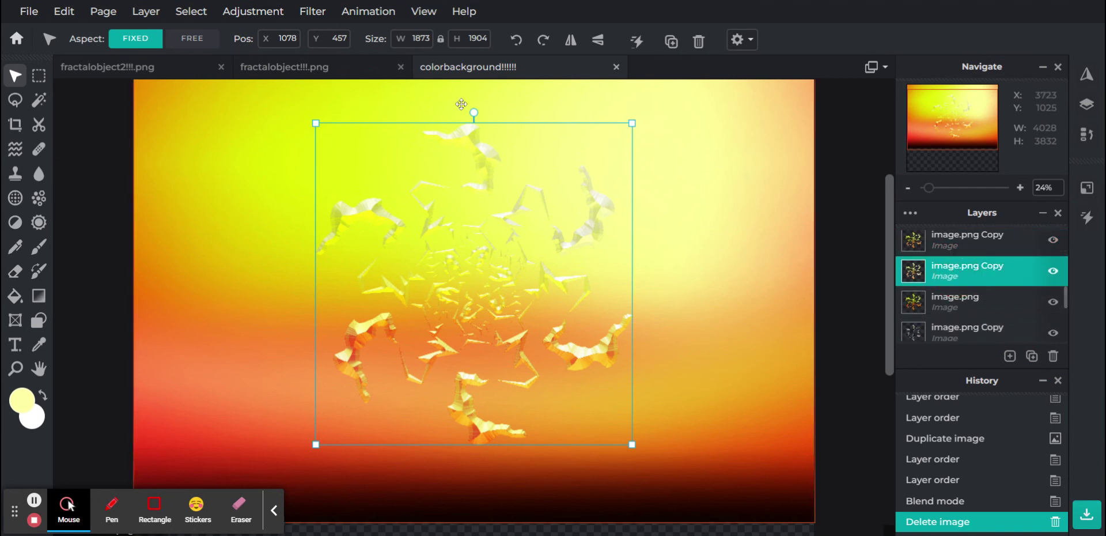
pyautogui.click(313, 11)
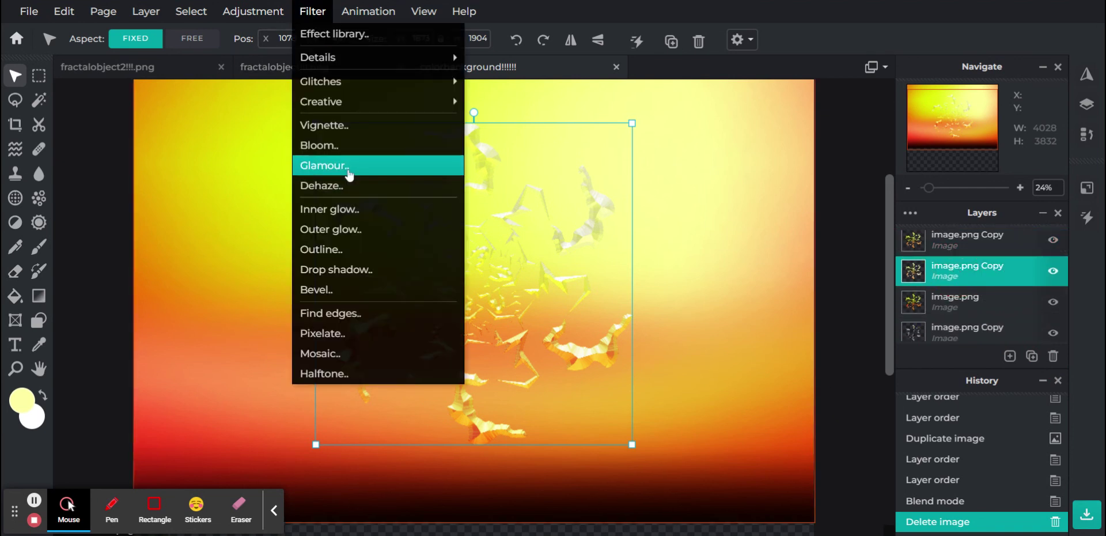
pyautogui.click(346, 166)
pyautogui.click(772, 333)
pyautogui.moveTo(772, 332); pyautogui.dragTo(1032, 348)
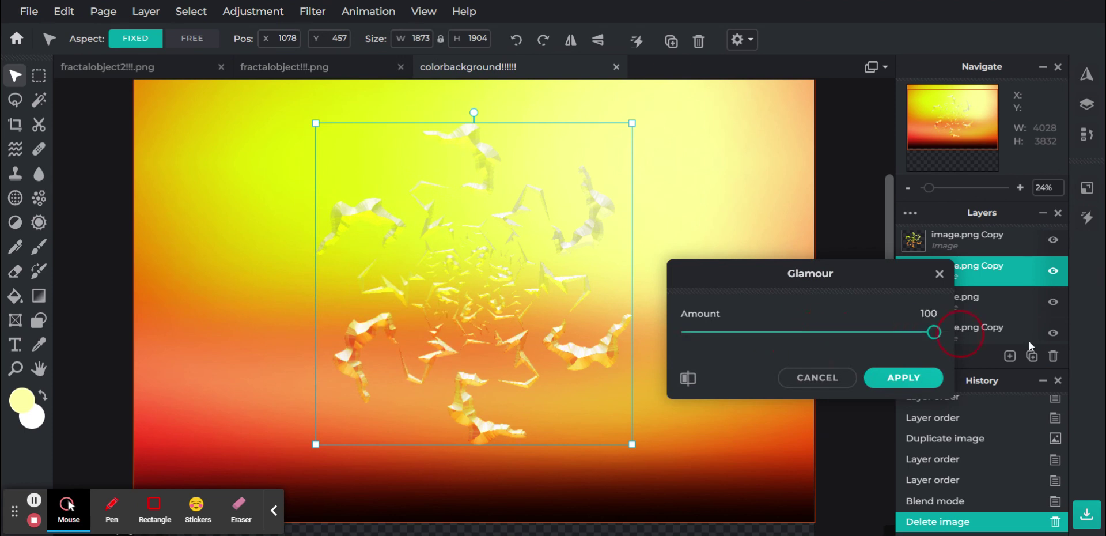
pyautogui.click(826, 380)
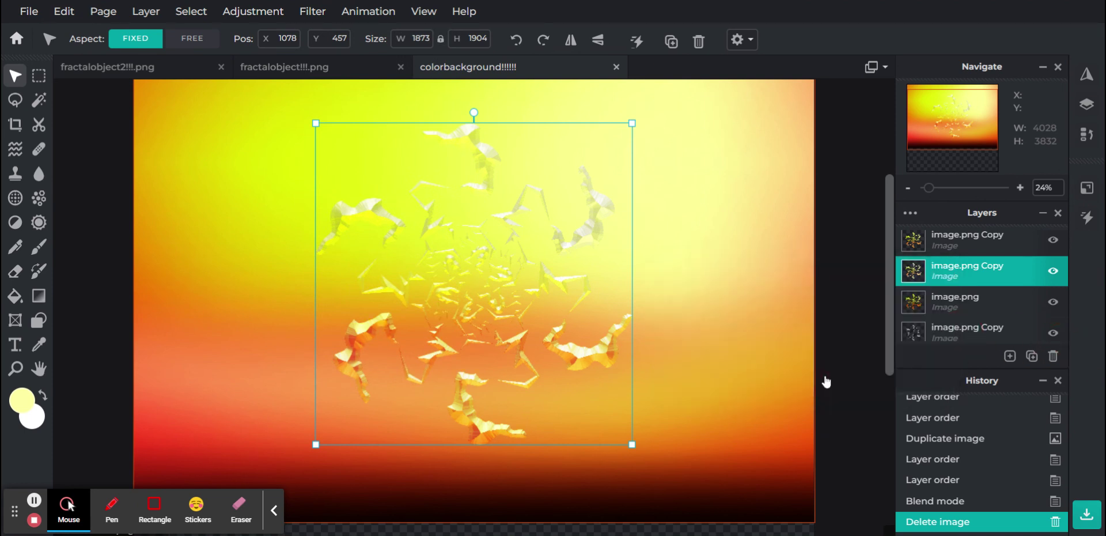
# - Try the Dehaze filter at amount 100 on the grey image.png Copy two layers above the lower hidden image.png
pyautogui.scroll(-2, 945, 291)
pyautogui.click(945, 291)
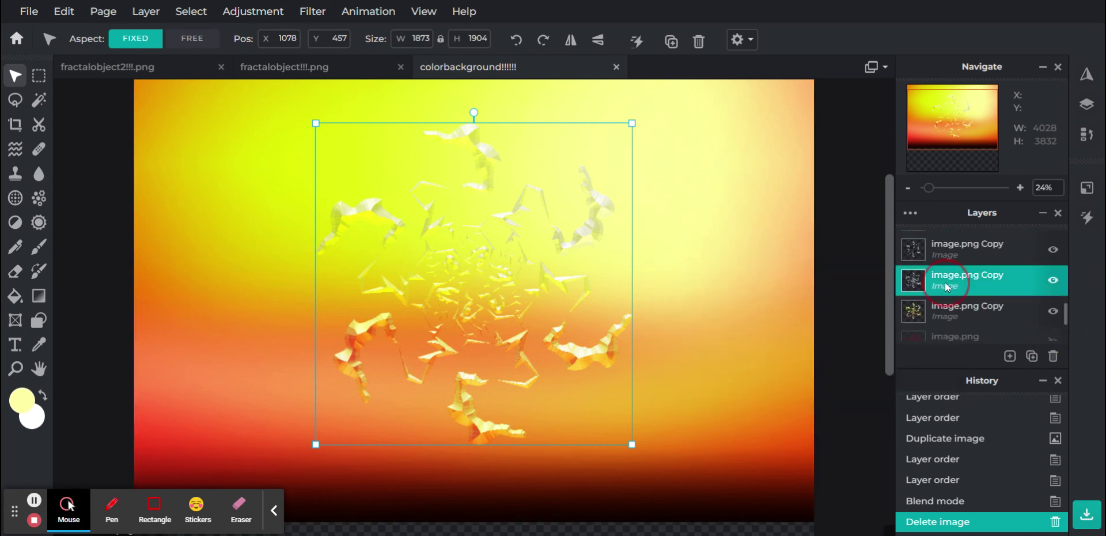
pyautogui.click(312, 11)
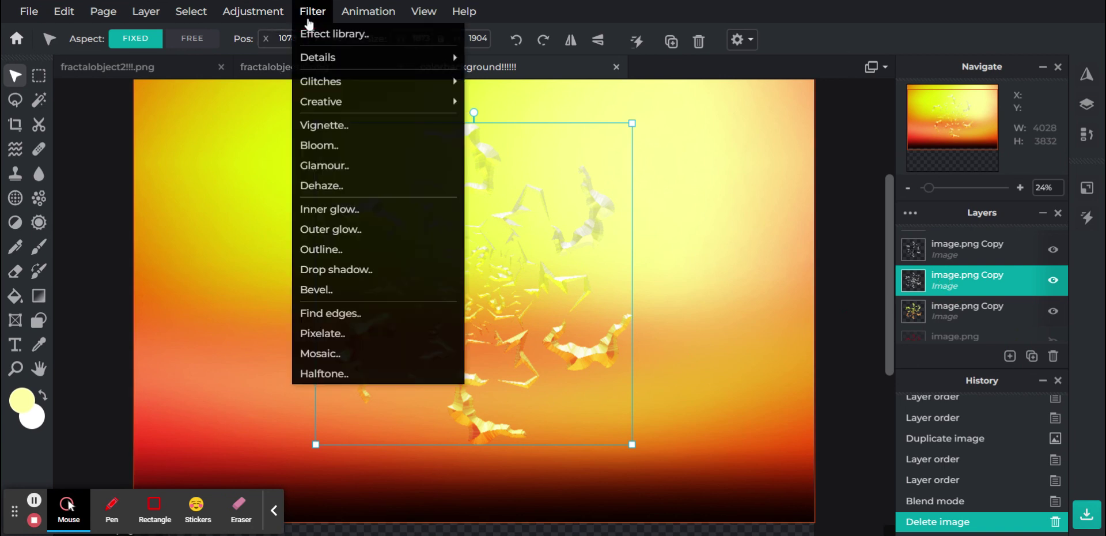
pyautogui.click(338, 185)
pyautogui.moveTo(800, 333); pyautogui.dragTo(1055, 349)
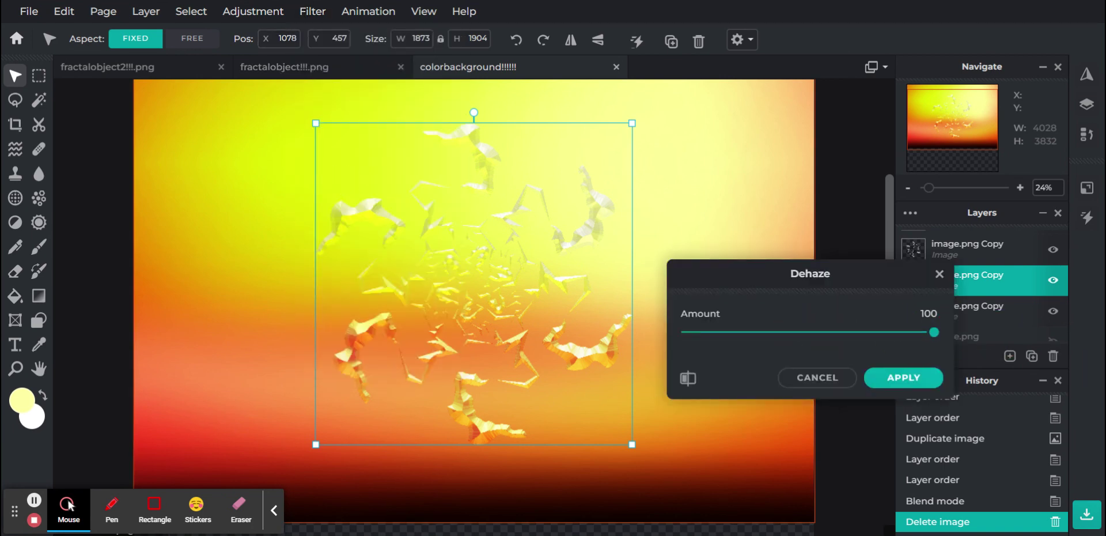
pyautogui.click(827, 380)
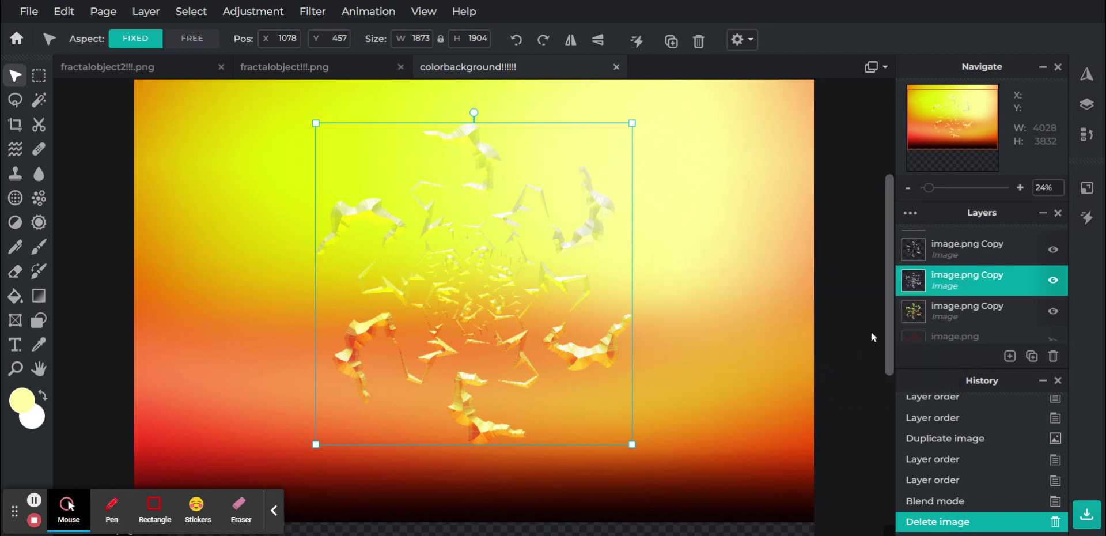
# - Apply the Dehaze filter at amount 100 to the grey image.png Copy three layers above the lower hidden image.png
pyautogui.click(980, 249)
pyautogui.click(314, 12)
pyautogui.click(350, 190)
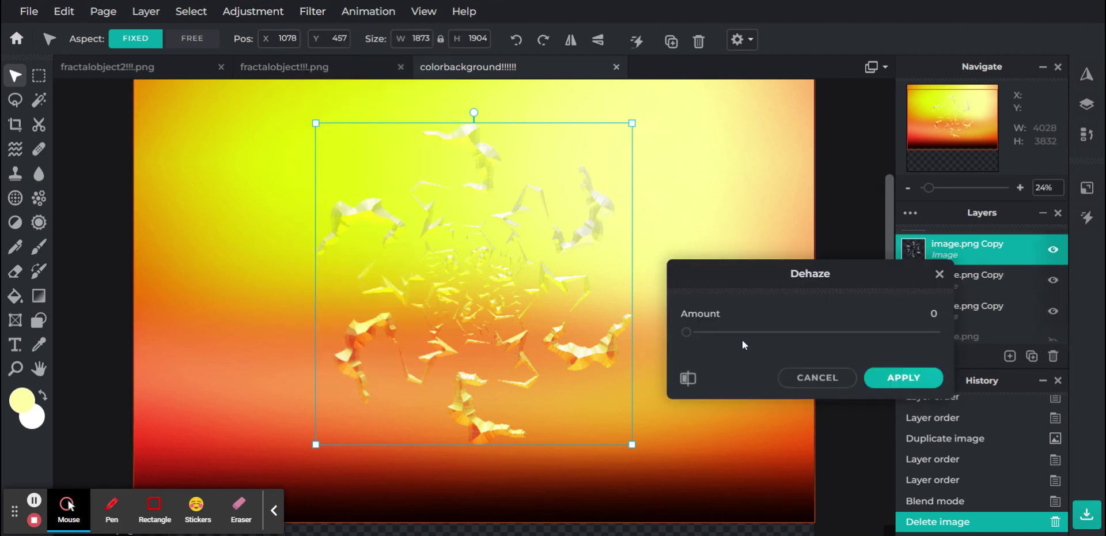
pyautogui.moveTo(721, 333); pyautogui.dragTo(949, 333)
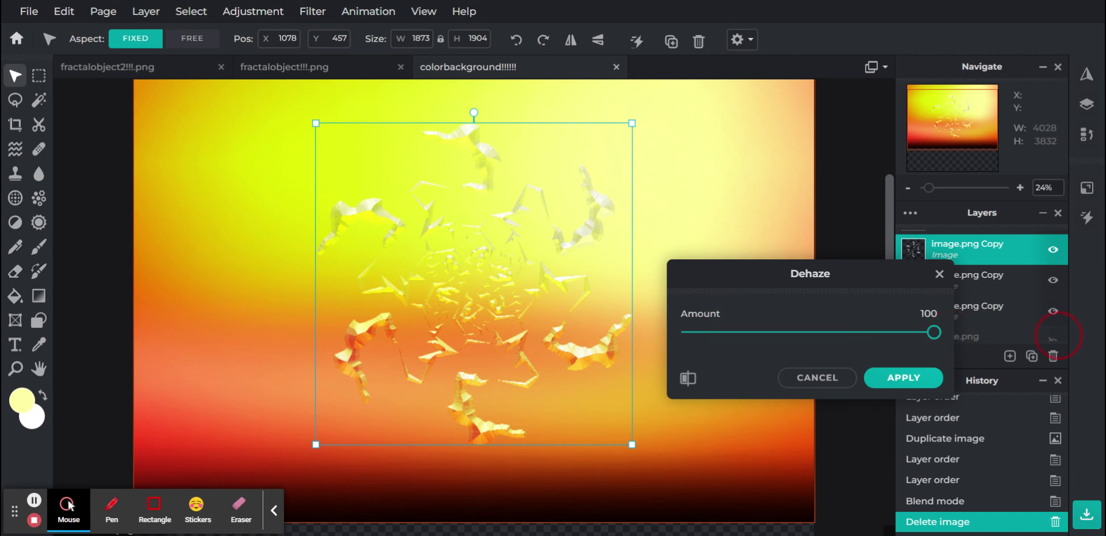
pyautogui.click(906, 377)
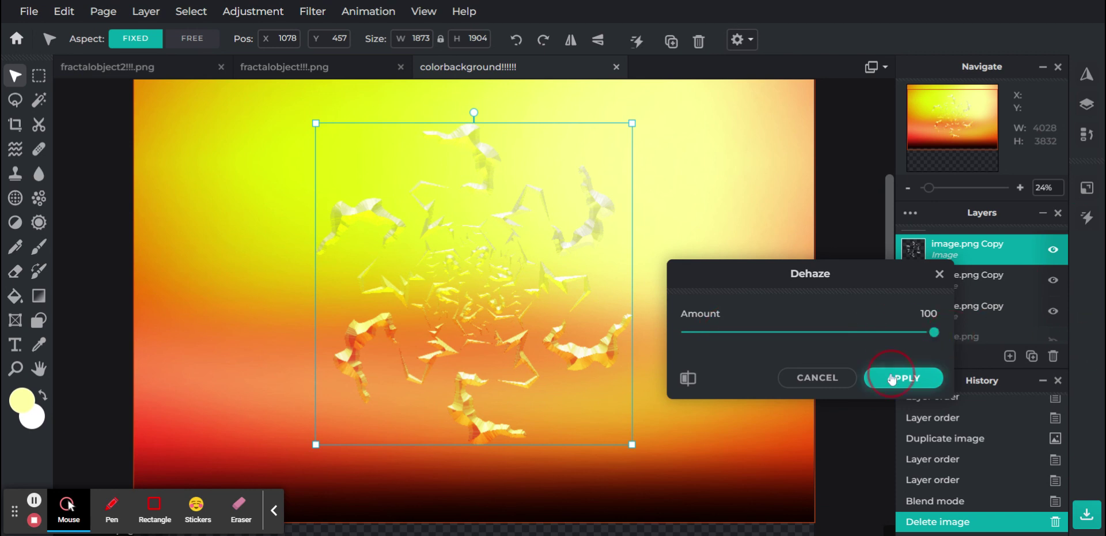
# - Try the Glamour filter at amount 100 on the grey image.png Copy three layers above the lower hidden image.png
pyautogui.click(315, 16)
pyautogui.click(344, 168)
pyautogui.moveTo(748, 333); pyautogui.dragTo(1002, 335)
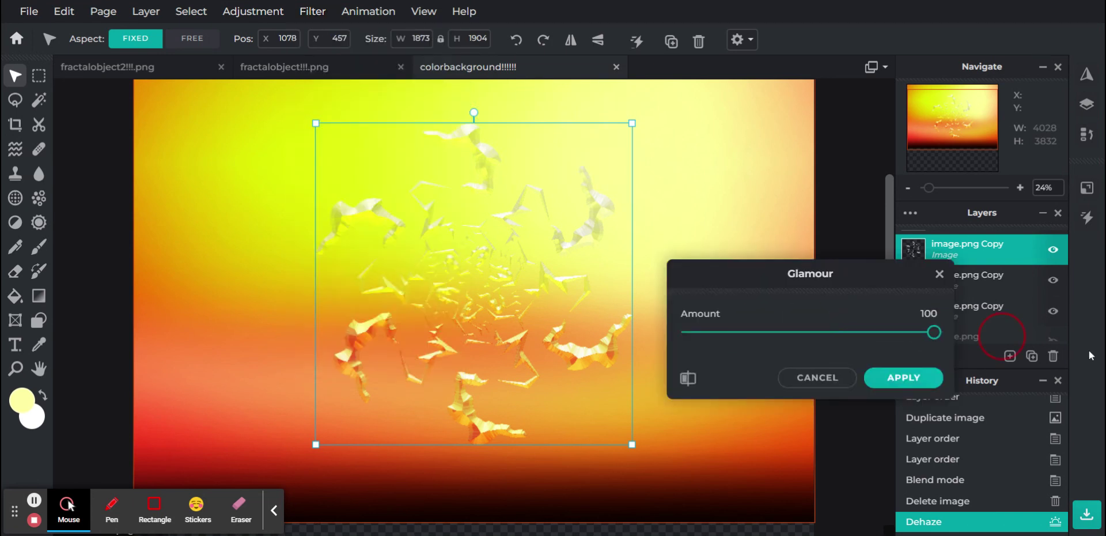
pyautogui.click(831, 380)
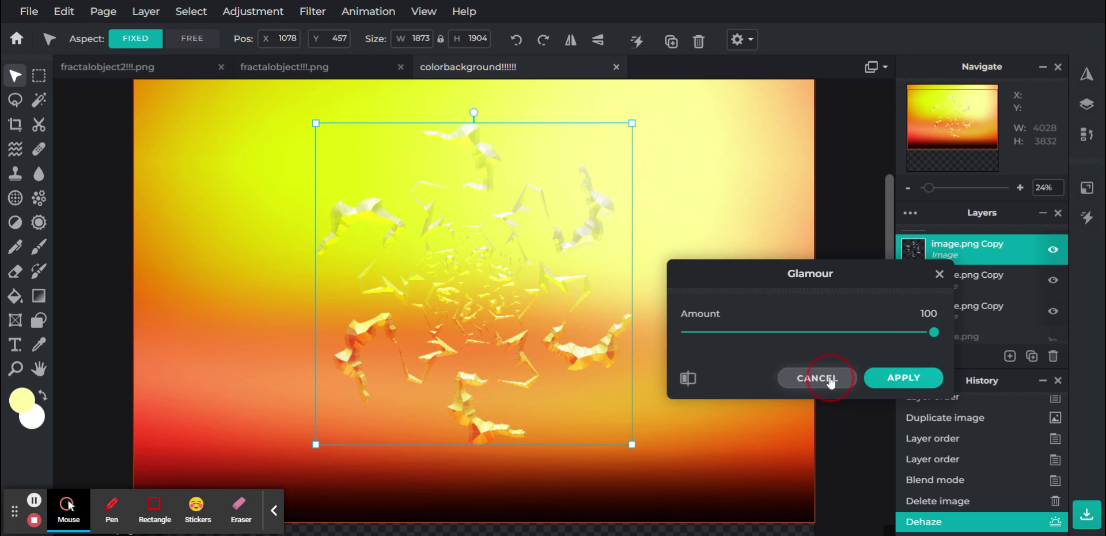
# - Try the Glamour filter at amount 100 on the colored image.png Copy directly above the visible image.png
pyautogui.click(962, 286)
pyautogui.scroll(2, 963, 286)
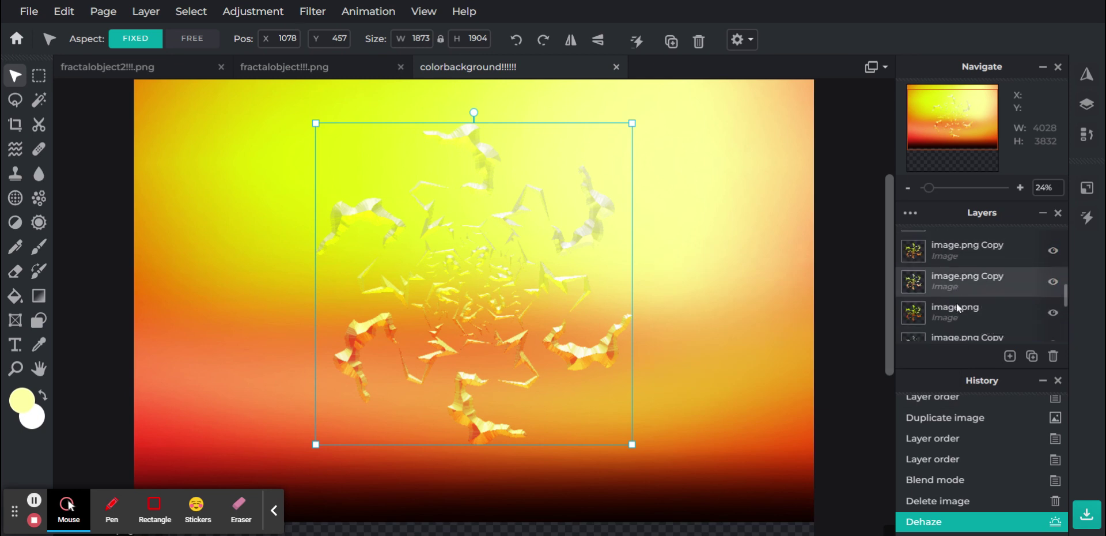
pyautogui.click(956, 281)
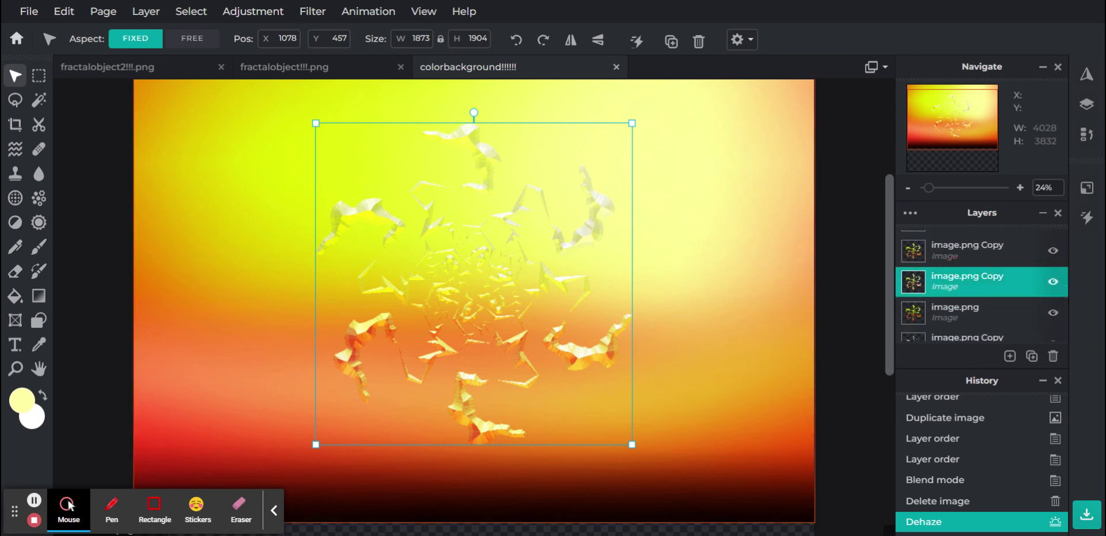
pyautogui.click(312, 11)
pyautogui.click(339, 167)
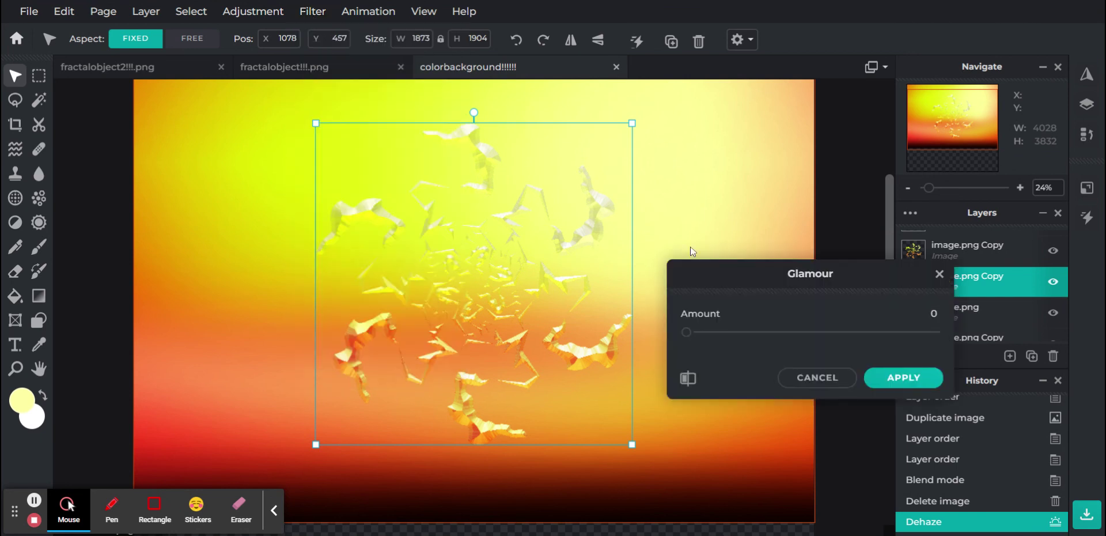
pyautogui.moveTo(711, 333); pyautogui.dragTo(1003, 336)
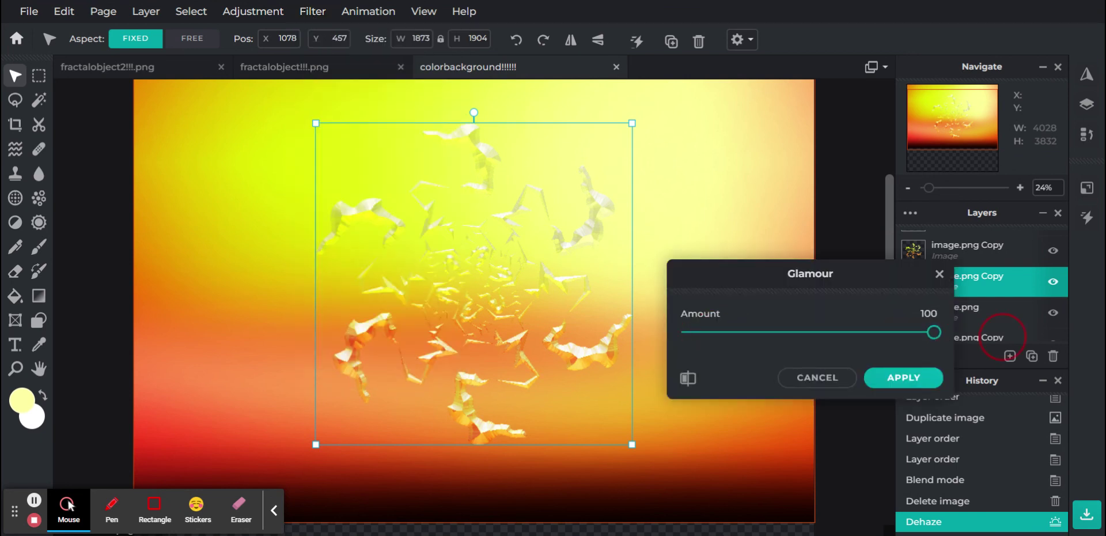
pyautogui.click(836, 379)
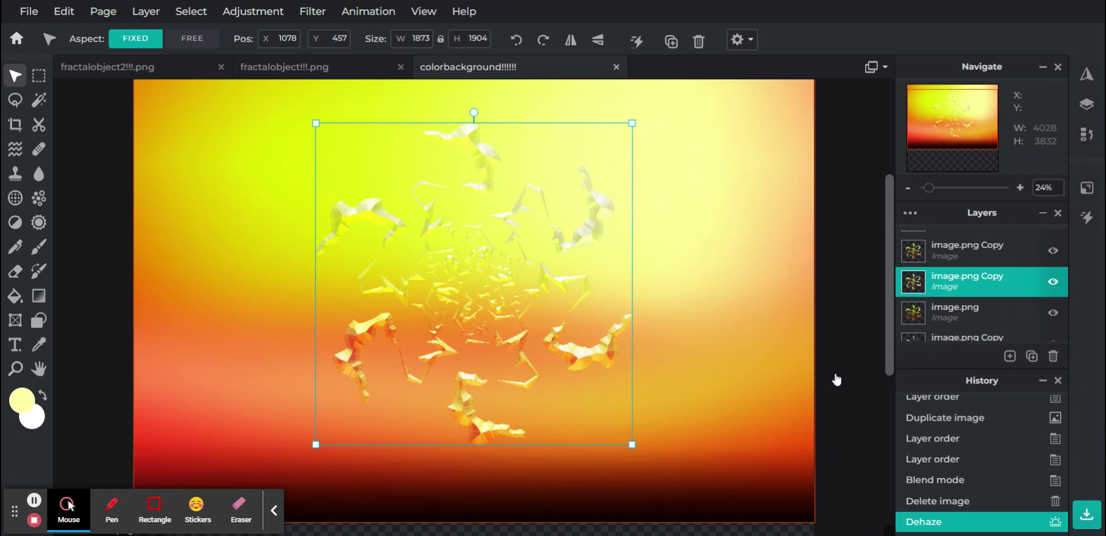
# - Try the Dehaze filter at amount 100 on the colored image.png Copy directly above the visible image.png
pyautogui.click(313, 11)
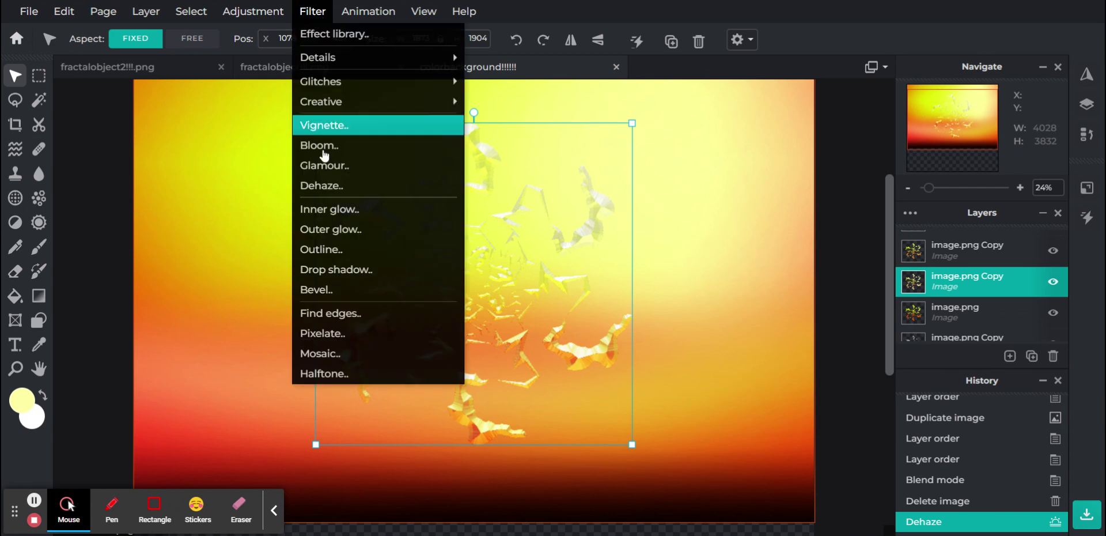
pyautogui.click(333, 186)
pyautogui.moveTo(681, 333); pyautogui.dragTo(1101, 383)
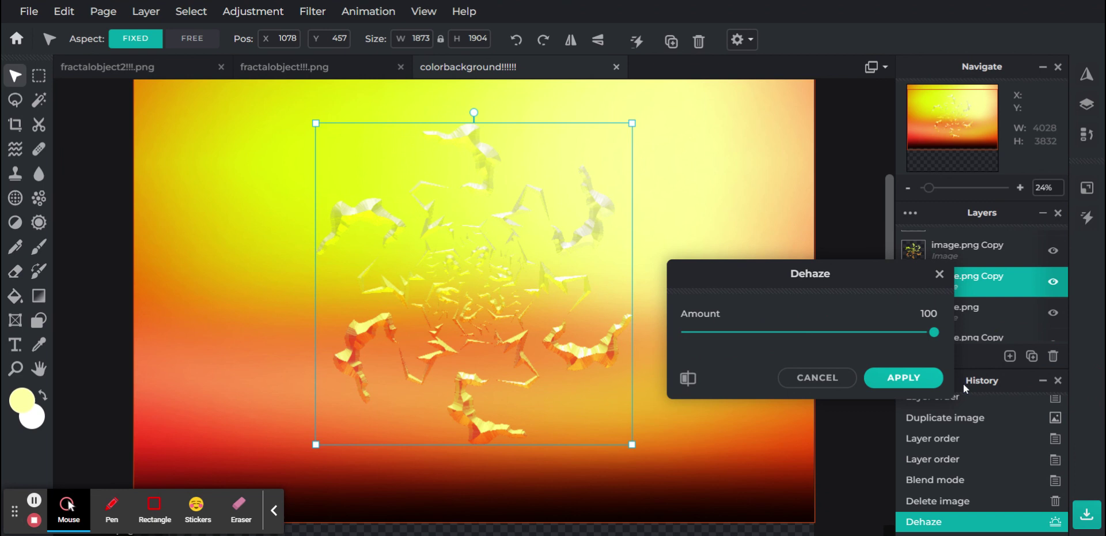
pyautogui.click(821, 378)
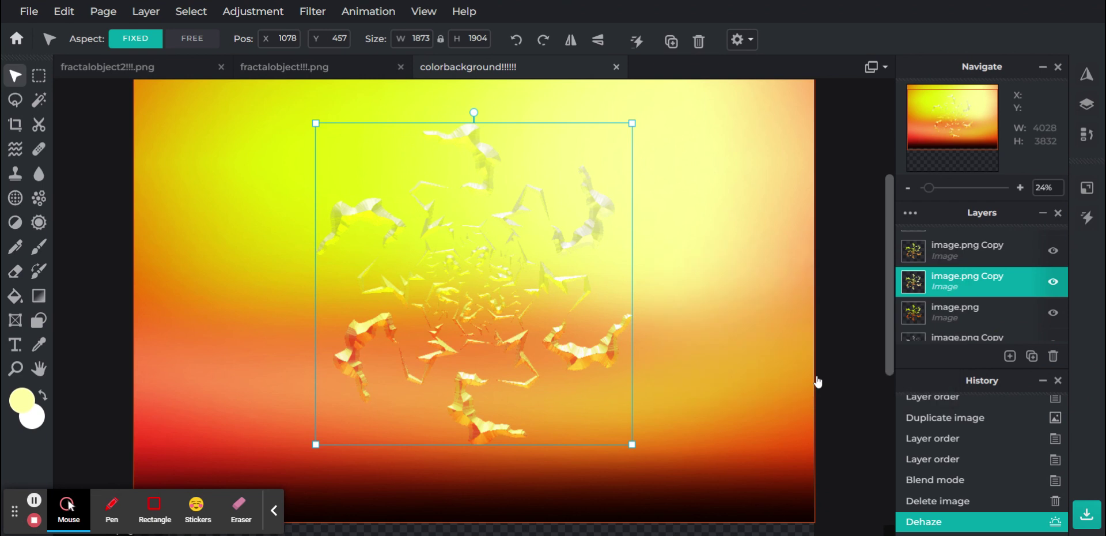
# - Try the Dehaze filter at amount 100 on the image.png Copy two layers above the visible colored image.png
pyautogui.click(957, 250)
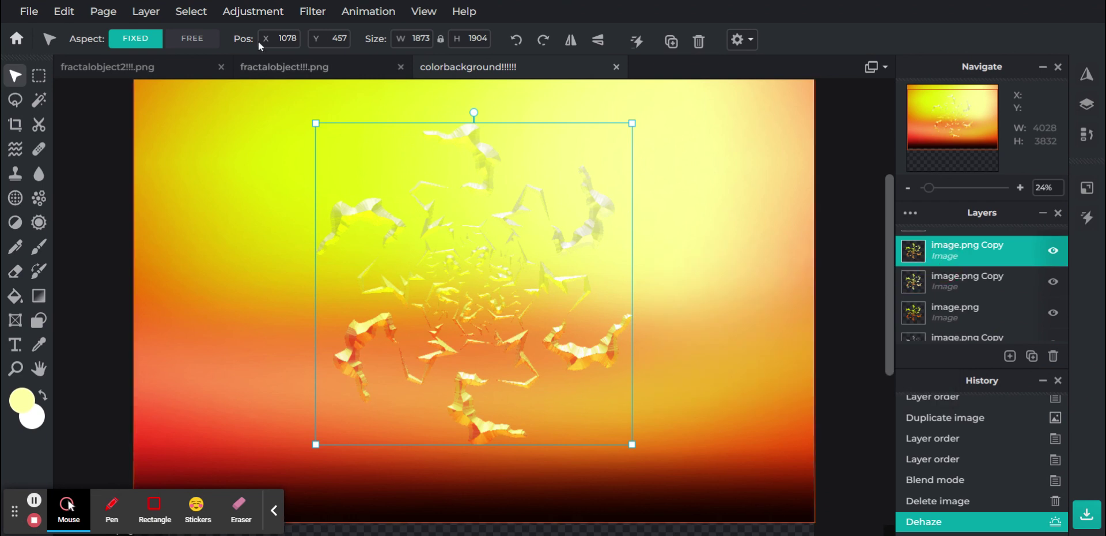
pyautogui.click(302, 15)
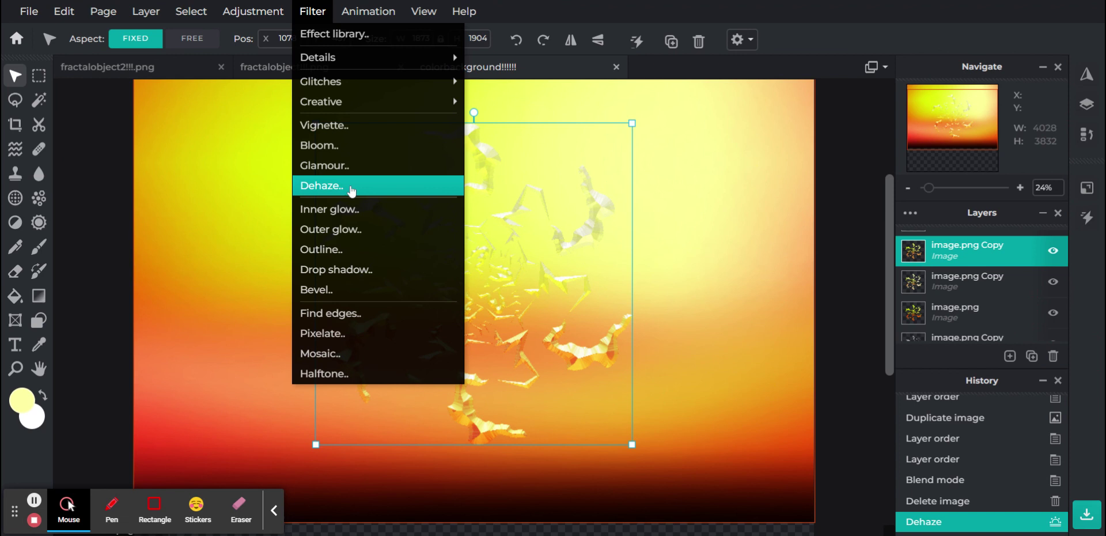
pyautogui.click(350, 186)
pyautogui.moveTo(716, 331); pyautogui.dragTo(1096, 357)
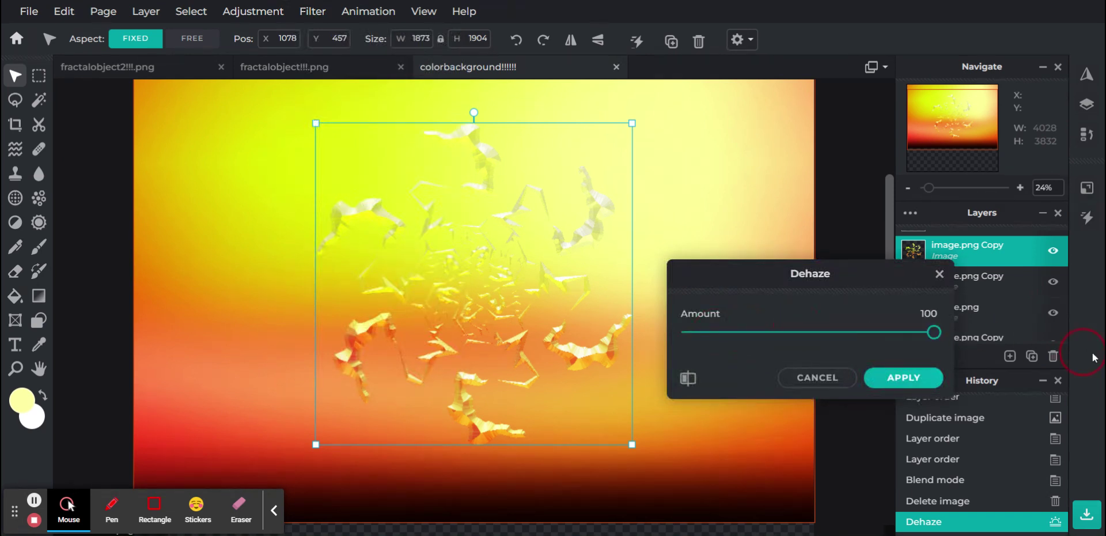
pyautogui.click(830, 377)
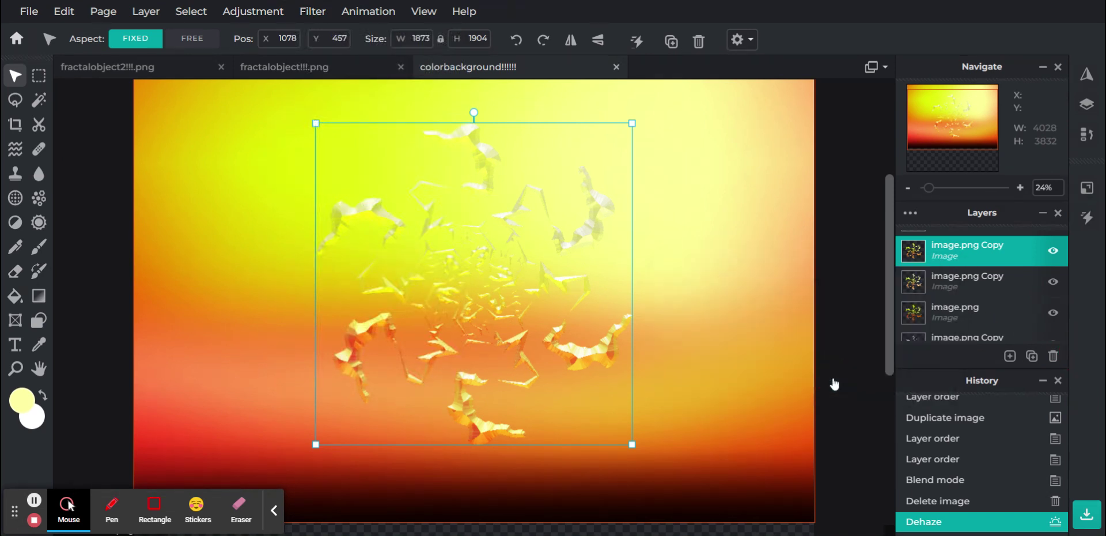
# - Apply the Dehaze filter at amount 100 to the image.png Copy two layers below the nearly empty image.png Copy
pyautogui.scroll(-2, 947, 292)
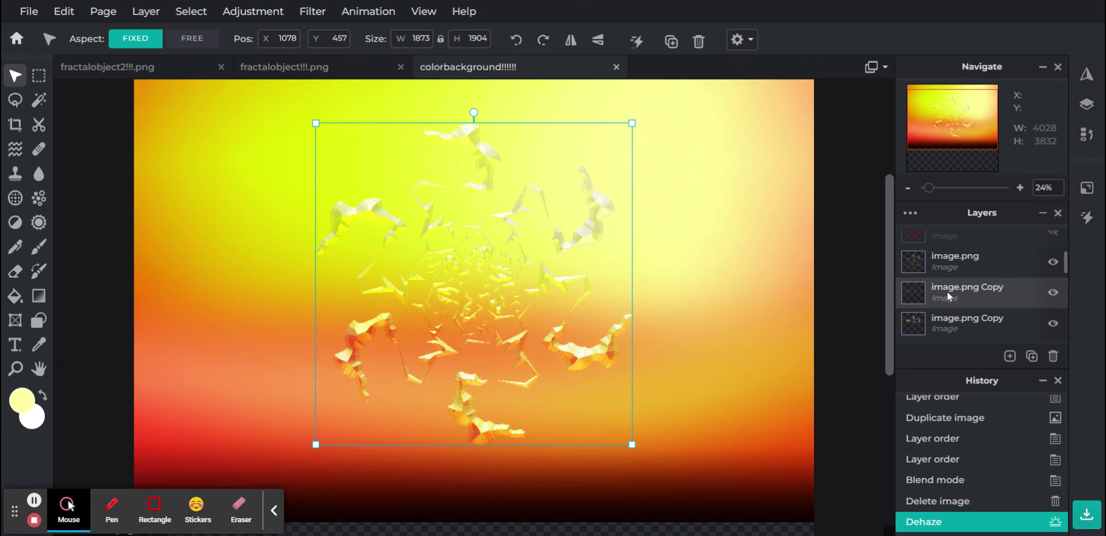
pyautogui.scroll(-1, 982, 282)
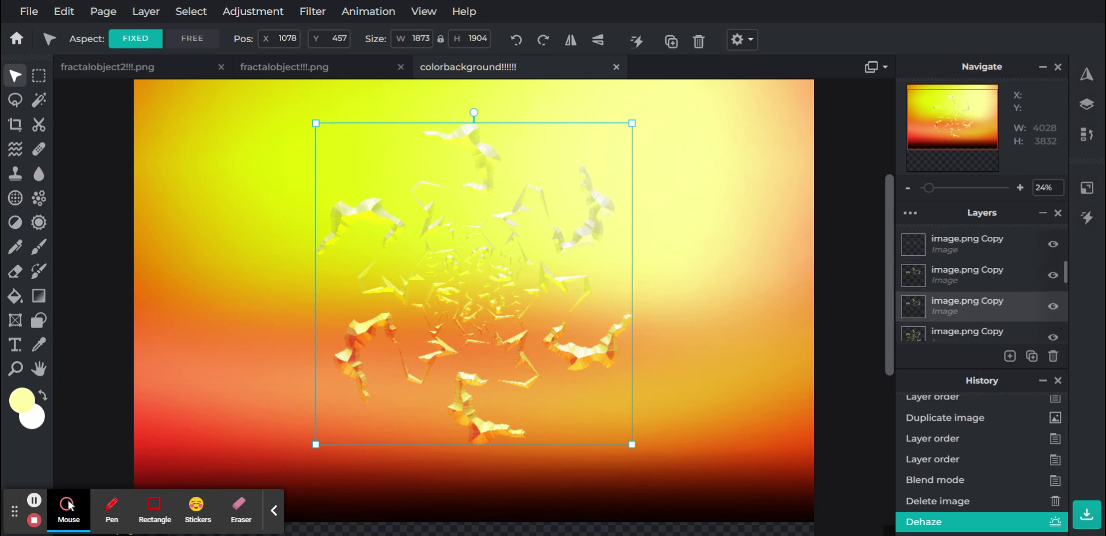
pyautogui.click(946, 308)
pyautogui.click(313, 11)
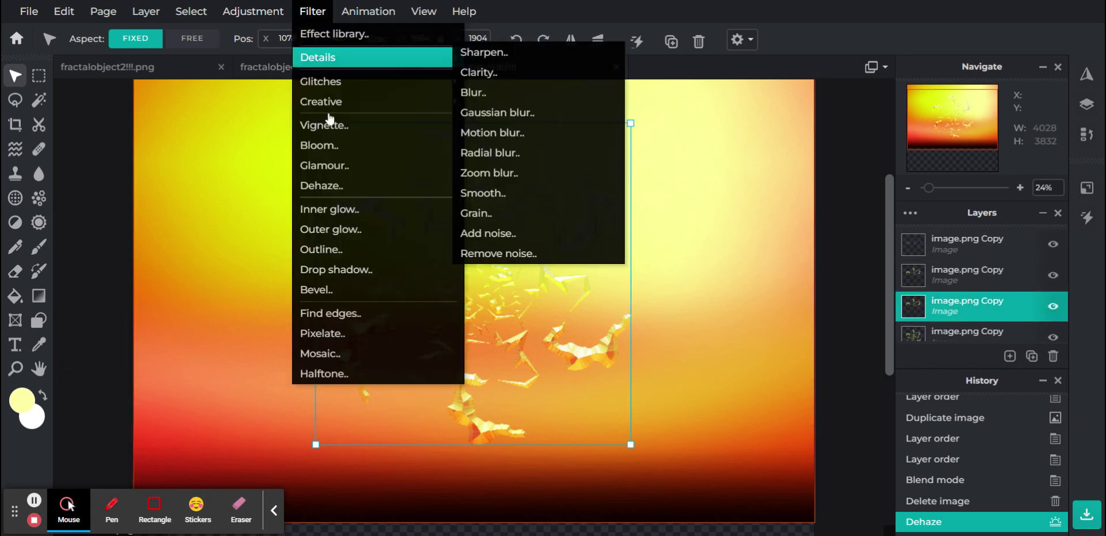
pyautogui.click(343, 195)
pyautogui.moveTo(727, 326); pyautogui.dragTo(922, 333)
pyautogui.moveTo(982, 359); pyautogui.dragTo(1077, 382)
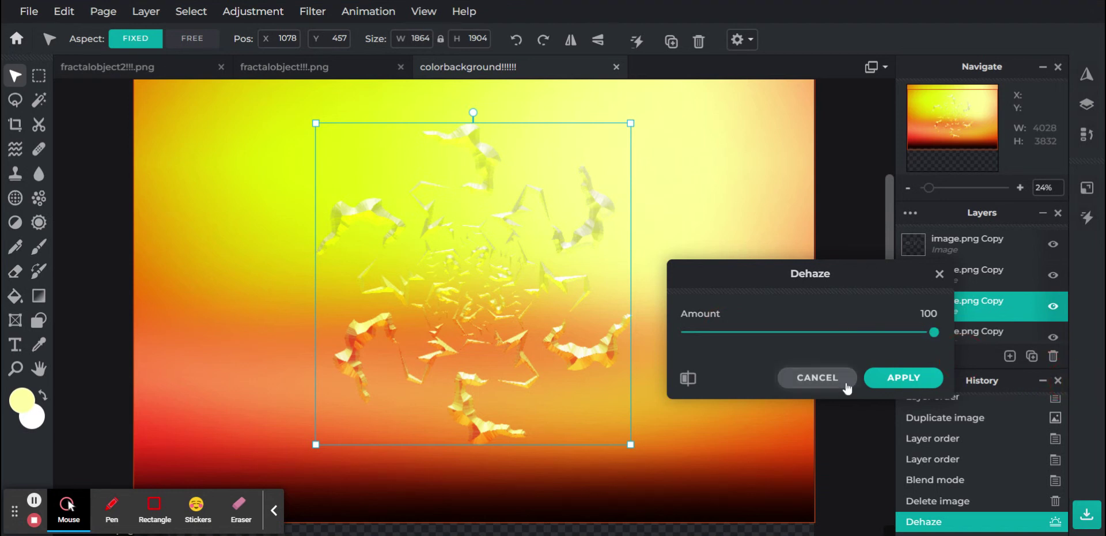
pyautogui.click(889, 379)
# - Apply the Dehaze filter at amount 70 to the image.png Copy directly below the nearly empty image.png Copy
pyautogui.click(942, 272)
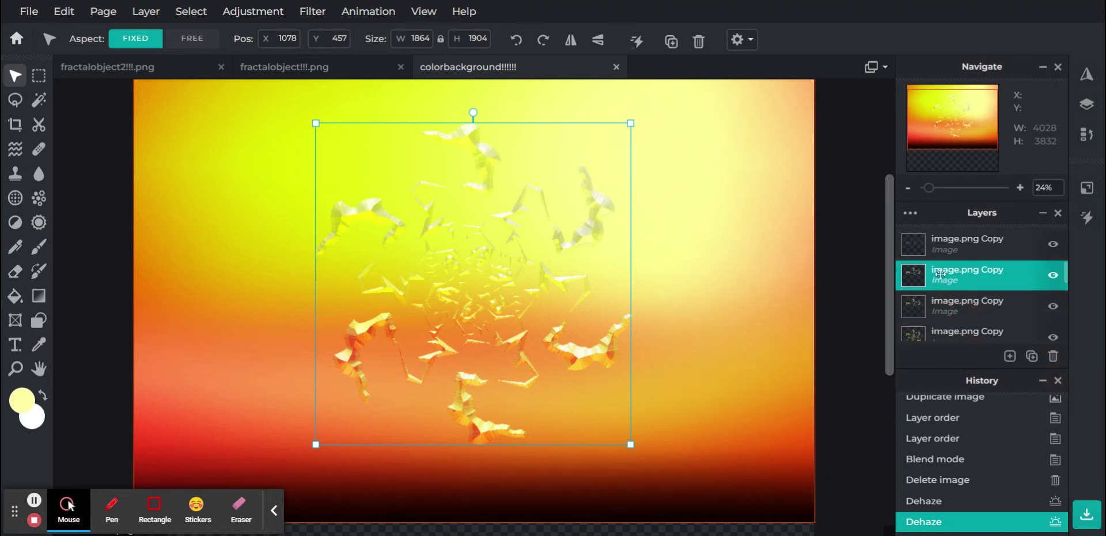
pyautogui.click(312, 11)
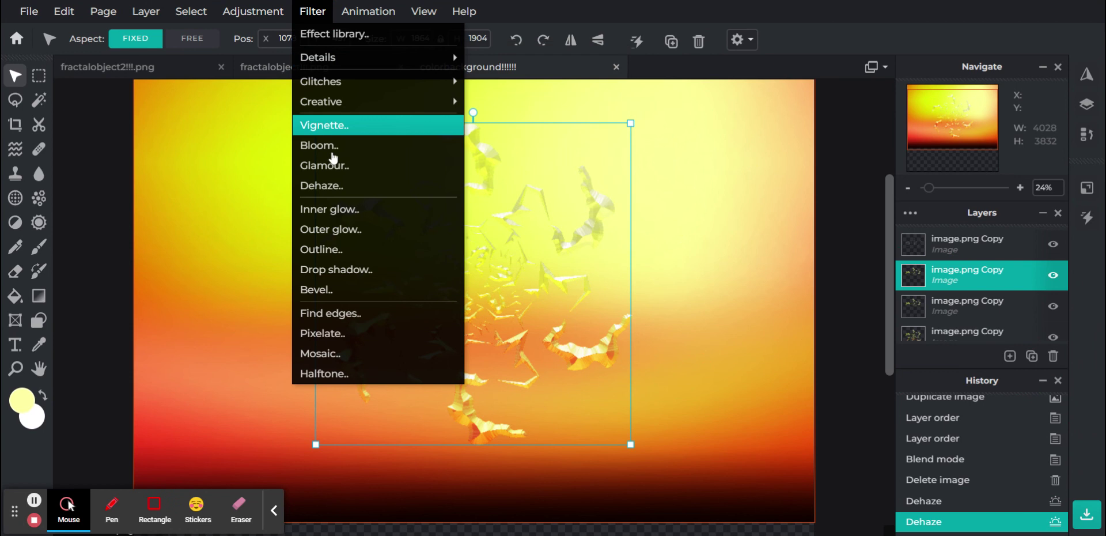
pyautogui.click(337, 187)
pyautogui.moveTo(718, 331); pyautogui.dragTo(979, 354)
pyautogui.moveTo(903, 348); pyautogui.dragTo(863, 348)
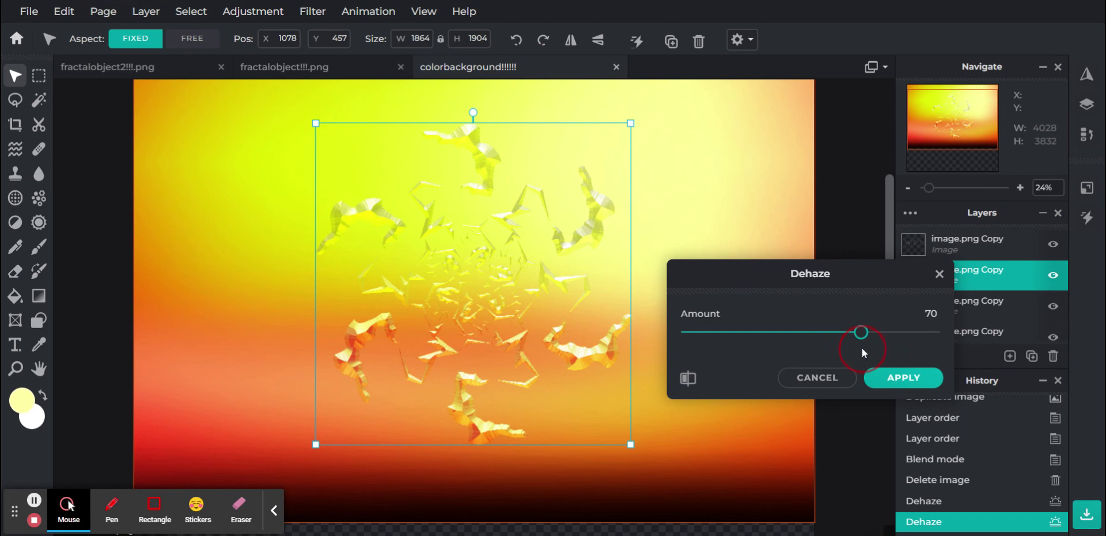
pyautogui.click(876, 377)
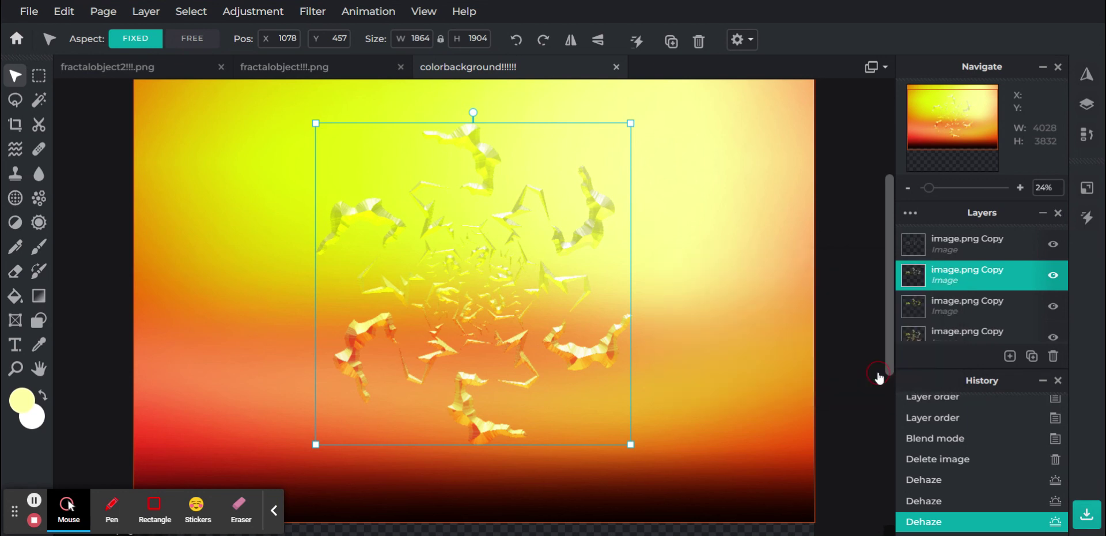
# - Undo and redo the last Dehaze to compare the image with and without it
pyautogui.click(313, 17)
pyautogui.click(323, 164)
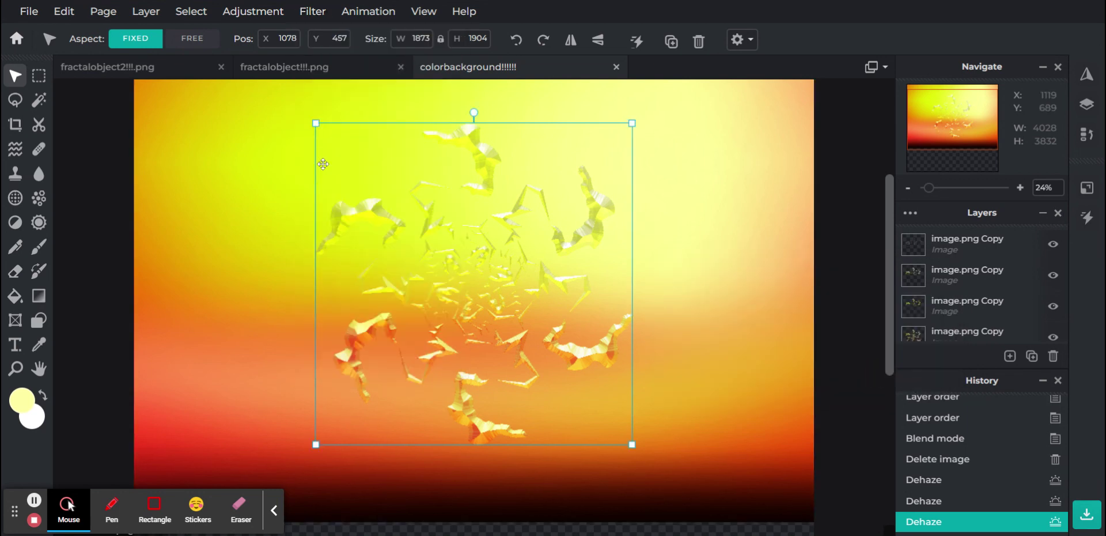
pyautogui.click(921, 506)
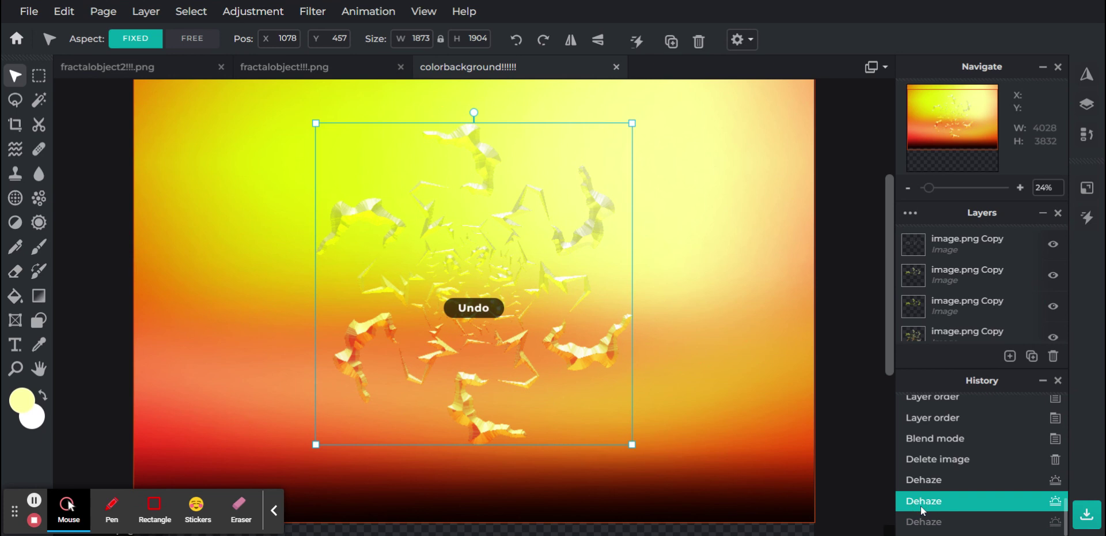
pyautogui.click(924, 521)
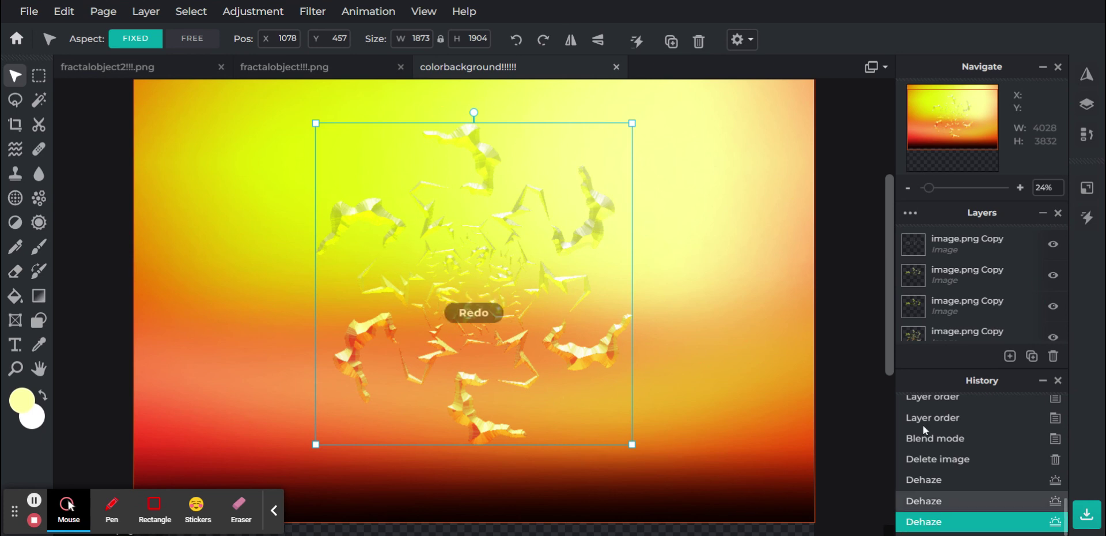
# - Apply the Glamour filter at its maximum amount to the image.png Copy directly below the nearly empty image.png Copy
pyautogui.click(932, 283)
pyautogui.click(308, 13)
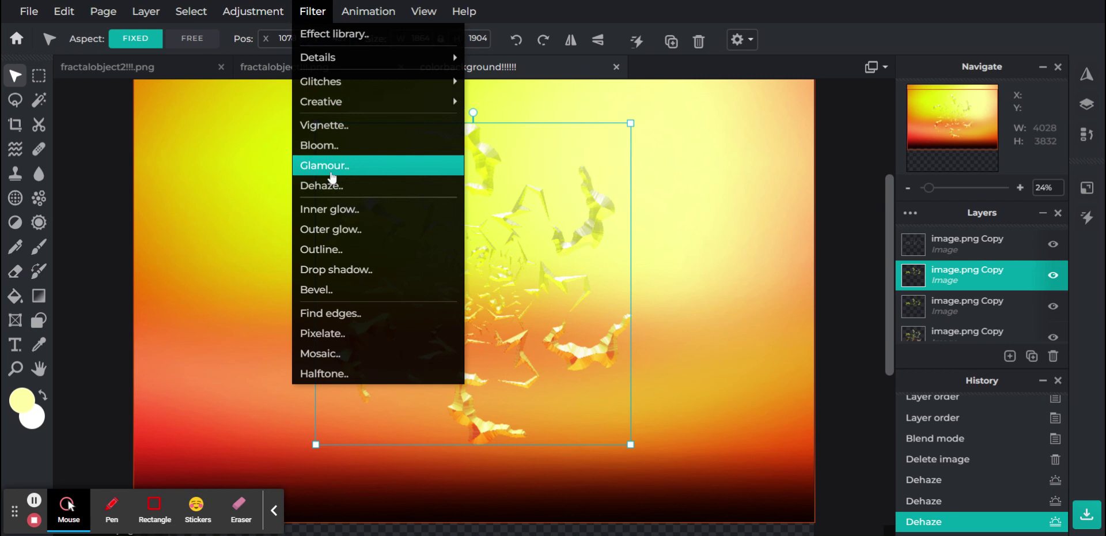
pyautogui.click(331, 175)
pyautogui.moveTo(724, 331); pyautogui.dragTo(1064, 355)
pyautogui.click(903, 377)
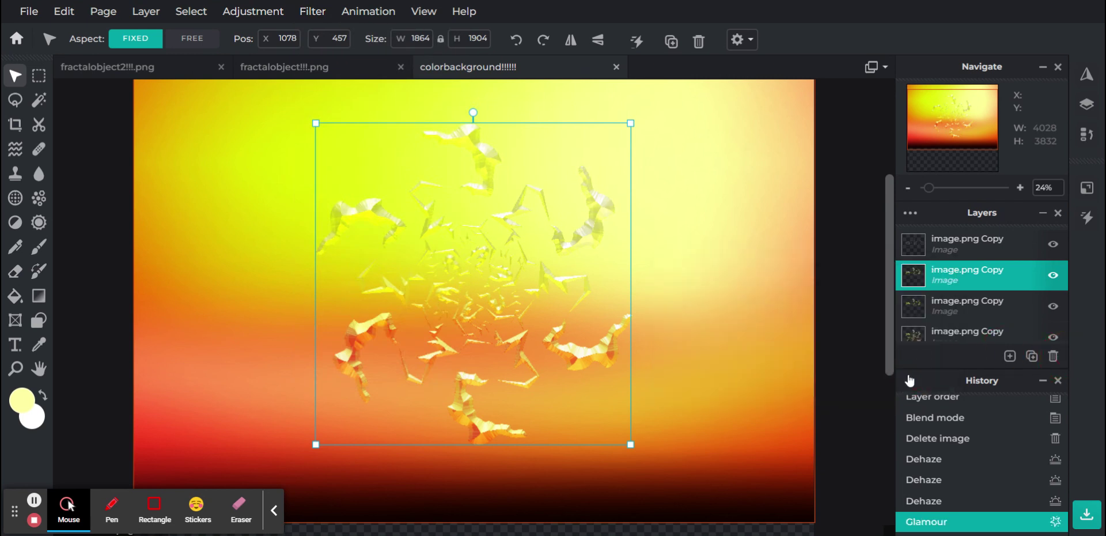
# - Deselect the layer and open the save settings for the colorbackground!!!!!! composite
pyautogui.click(849, 331)
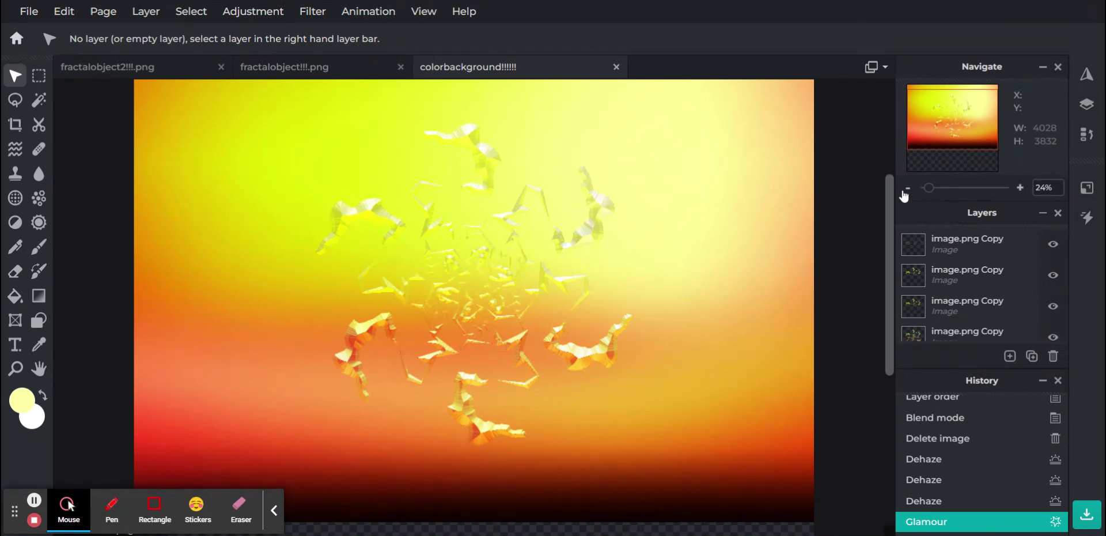
pyautogui.moveTo(929, 188); pyautogui.dragTo(927, 188)
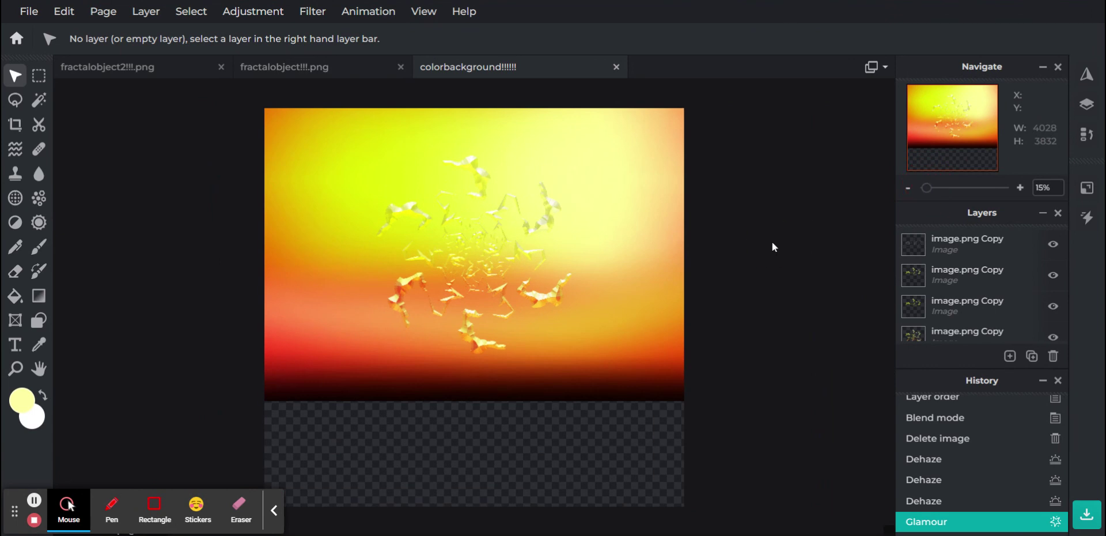
pyautogui.click(29, 10)
pyautogui.moveTo(69, 157)
pyautogui.click(72, 140)
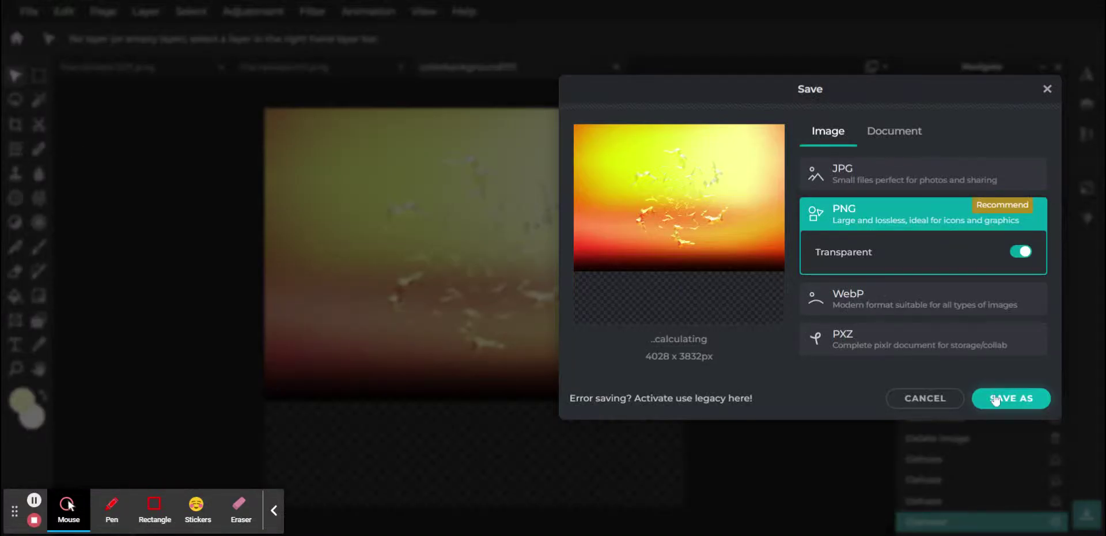